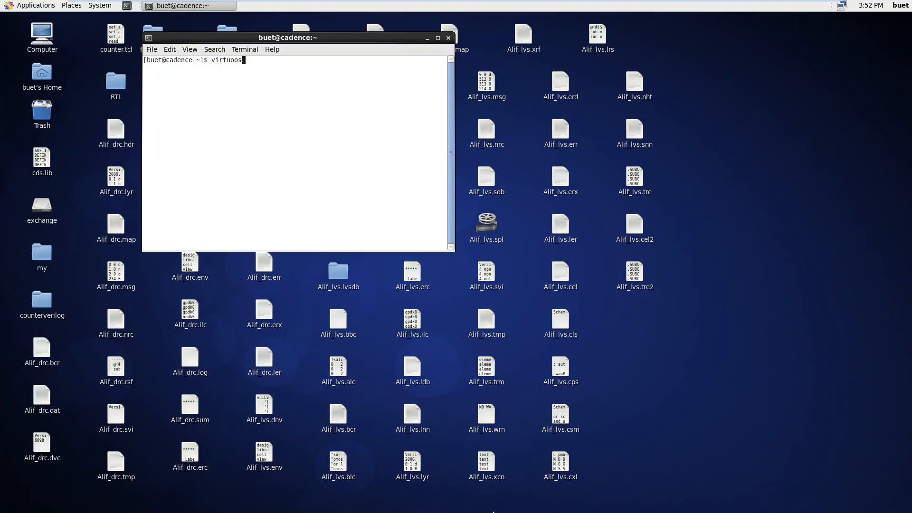
# - Try to run the command virtuos0 & in the terminal, and close that terminal window
pyautogui.press('BackSpace')
pyautogui.press('BackSpace')
pyautogui.write('s0 &')
pyautogui.press('Return')
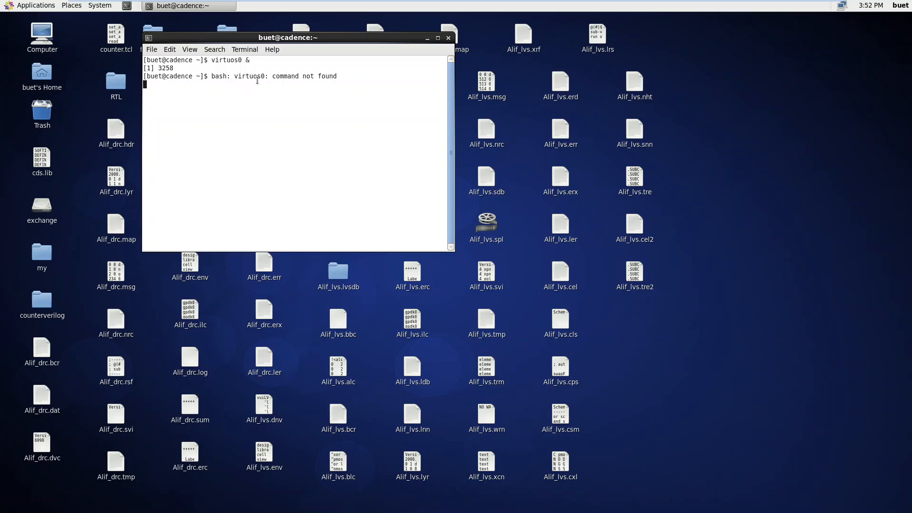
pyautogui.click(449, 38)
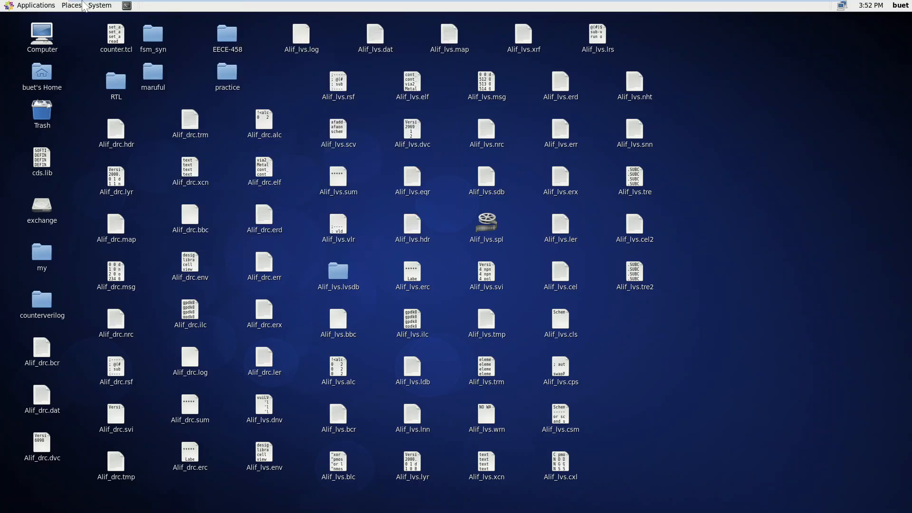
# - Launch Virtuoso from a new terminal with the command virtuoso &, and close the nand schematic window
pyautogui.click(127, 6)
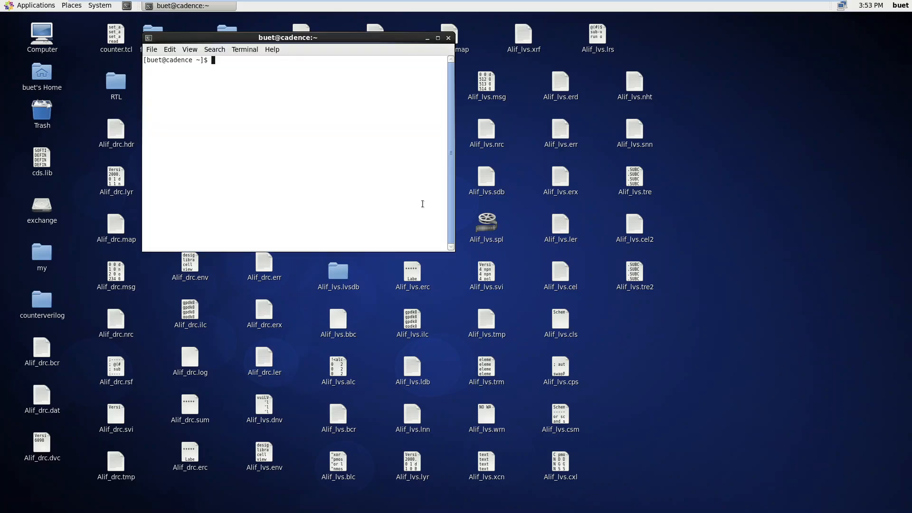
pyautogui.write('virtuoso &')
pyautogui.press('Return')
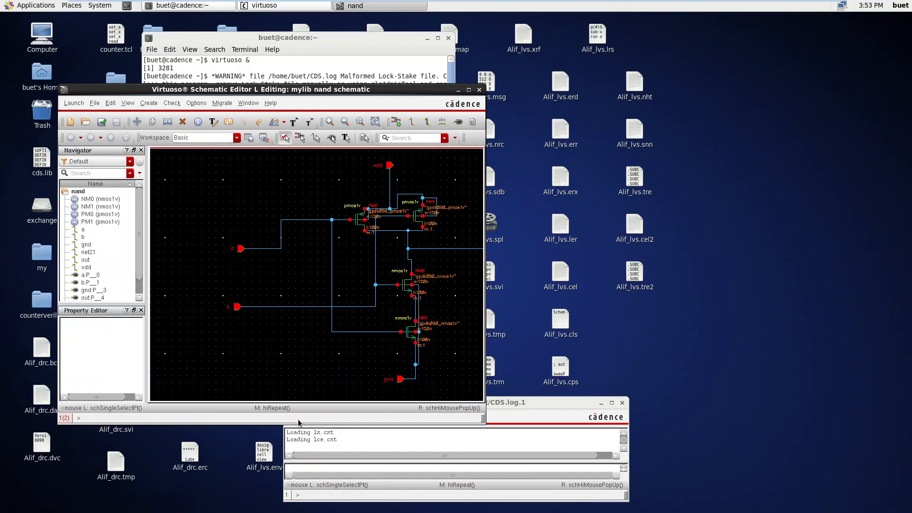
pyautogui.press('Delete')
pyautogui.click(479, 90)
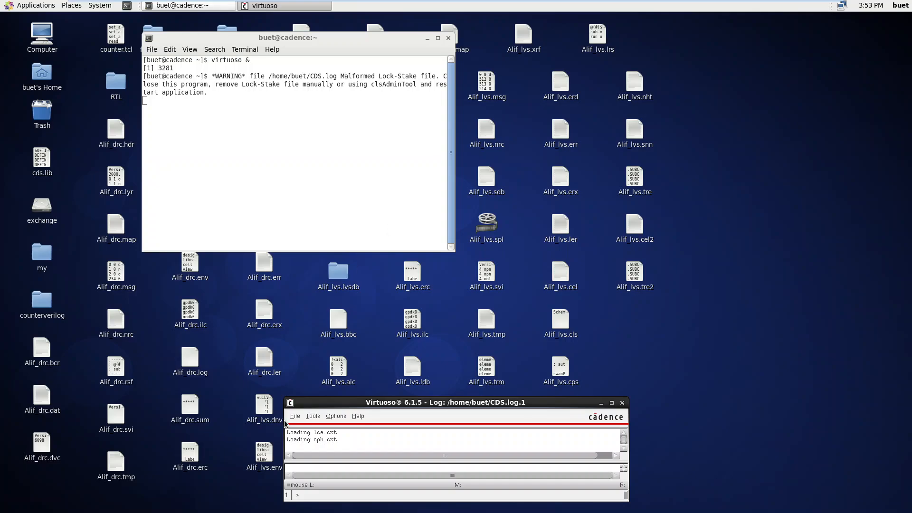
# - Create a schematic cellview for a cell named and_two in the mylib library, and maximize its editor window
pyautogui.click(295, 416)
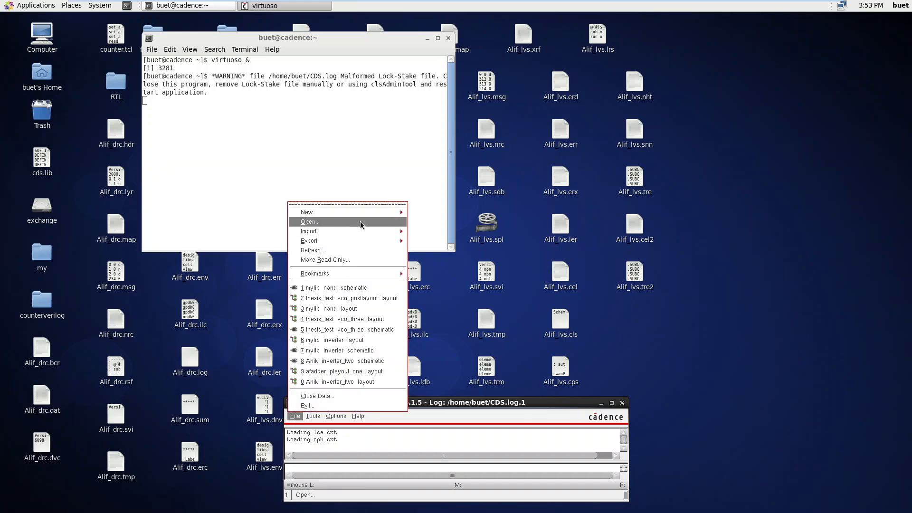
pyautogui.moveTo(372, 212)
pyautogui.click(427, 222)
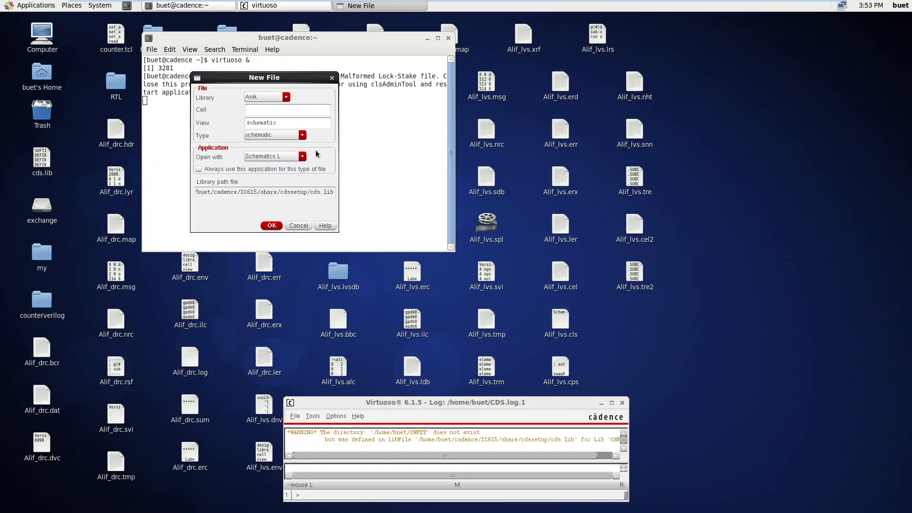
pyautogui.click(264, 96)
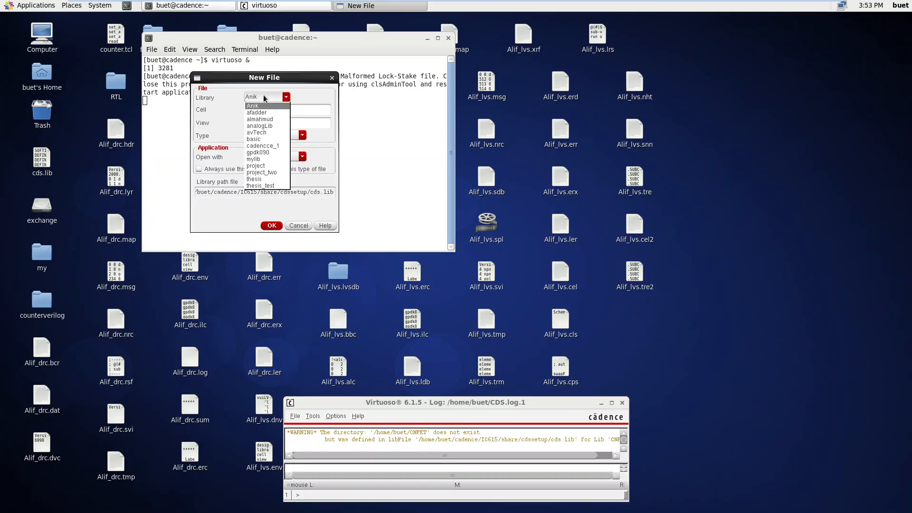
pyautogui.click(261, 159)
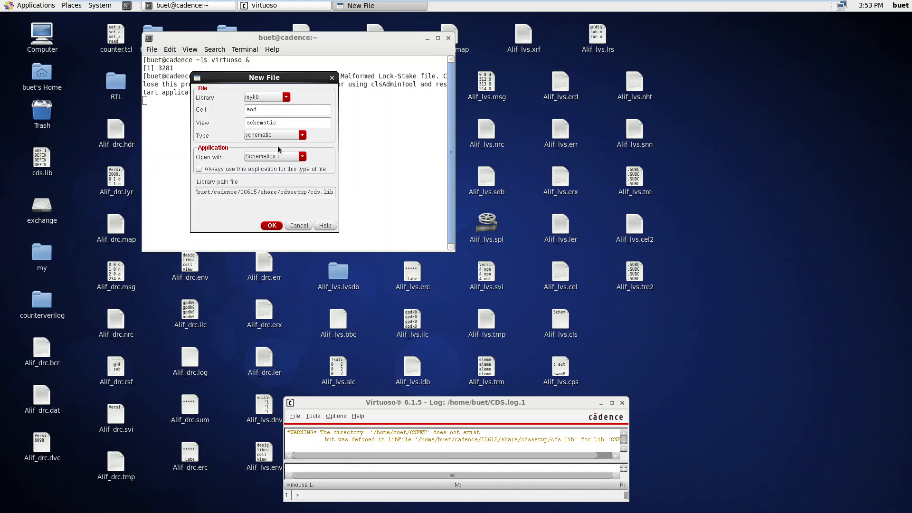
pyautogui.click(274, 229)
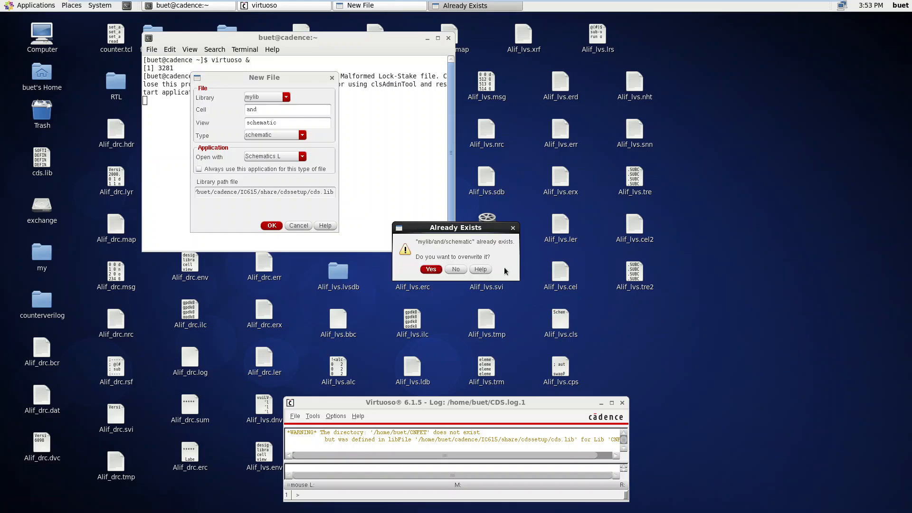
pyautogui.click(513, 228)
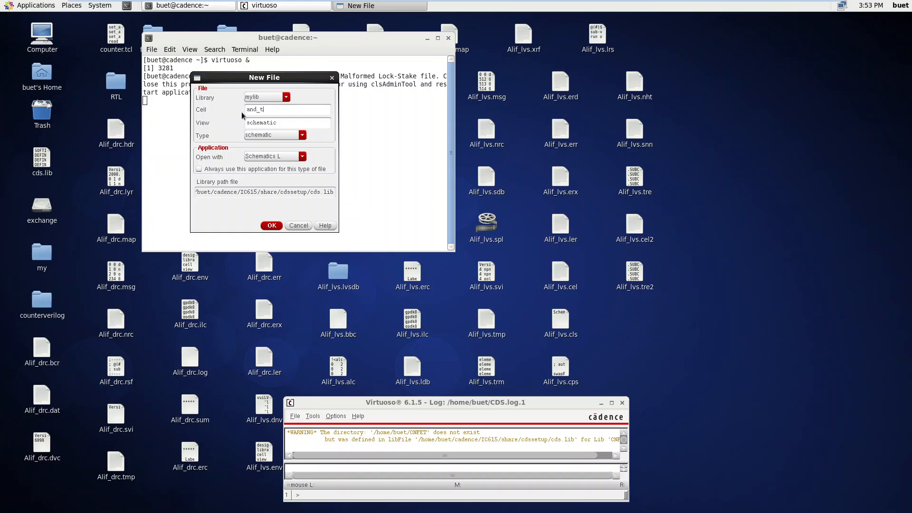
pyautogui.click(269, 220)
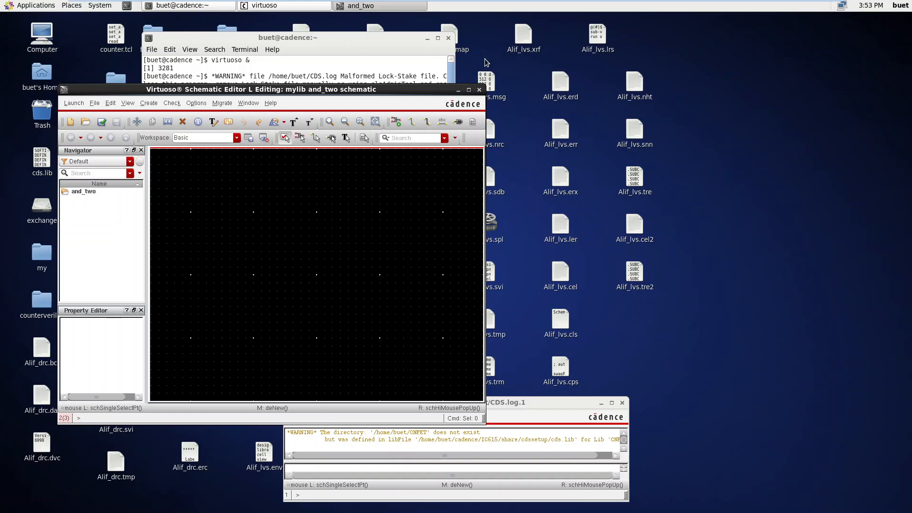
pyautogui.click(468, 89)
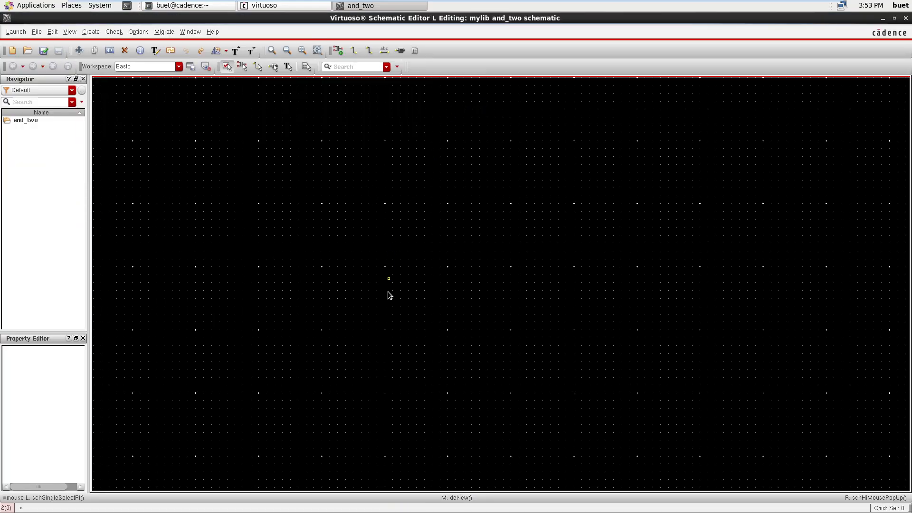
# - Place three nmos1v symbol instances from the gpdk090 library, two stacked vertically and one to the right of the upper one
pyautogui.press('e')
pyautogui.press('i')
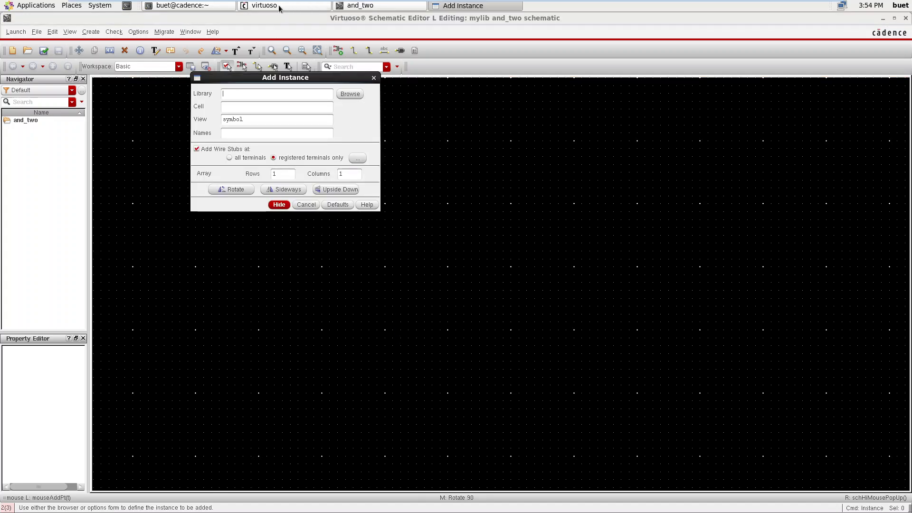
pyautogui.click(350, 94)
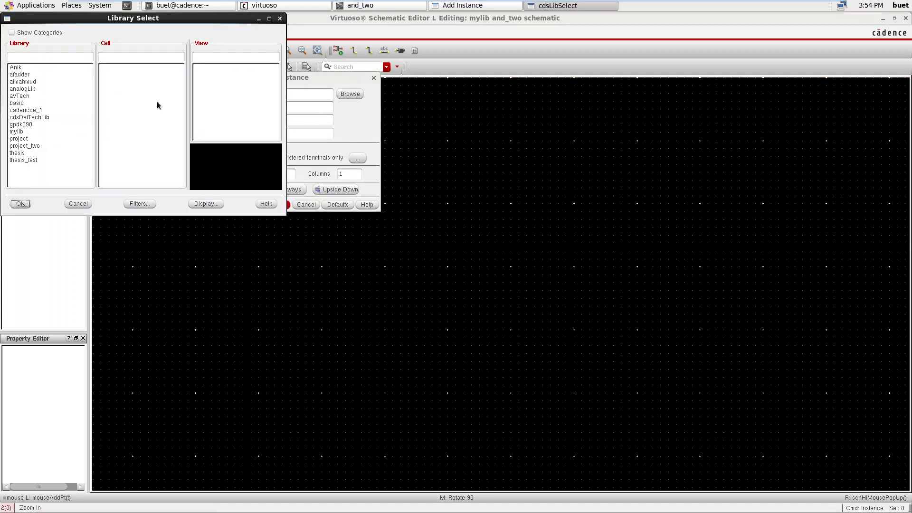
pyautogui.click(22, 124)
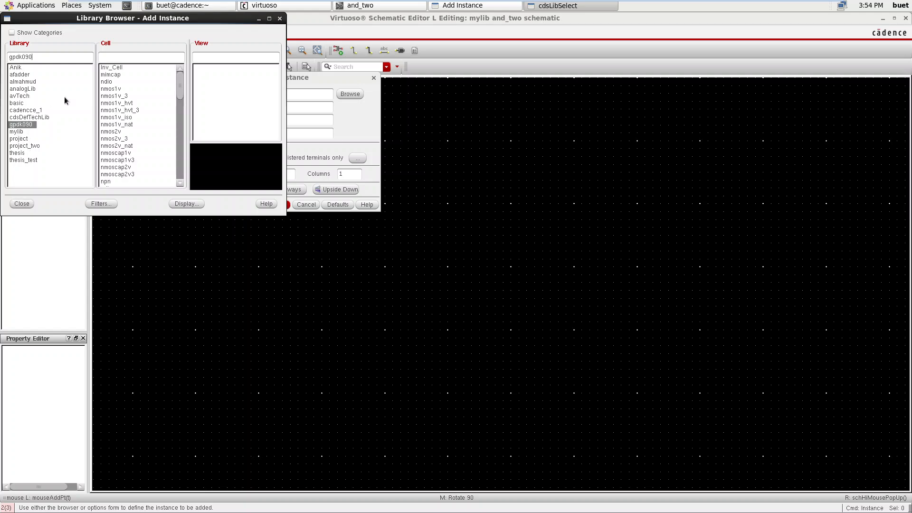
pyautogui.click(114, 89)
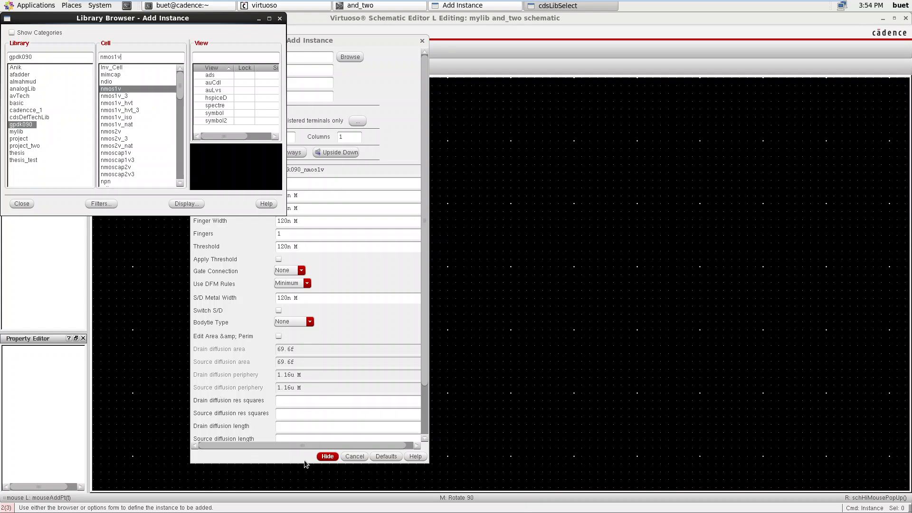
pyautogui.click(328, 457)
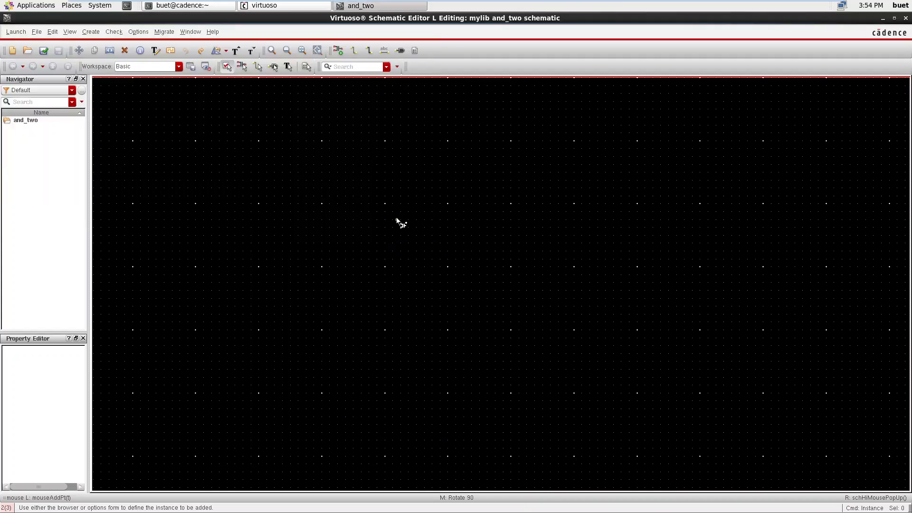
pyautogui.press('F3')
pyautogui.click(350, 93)
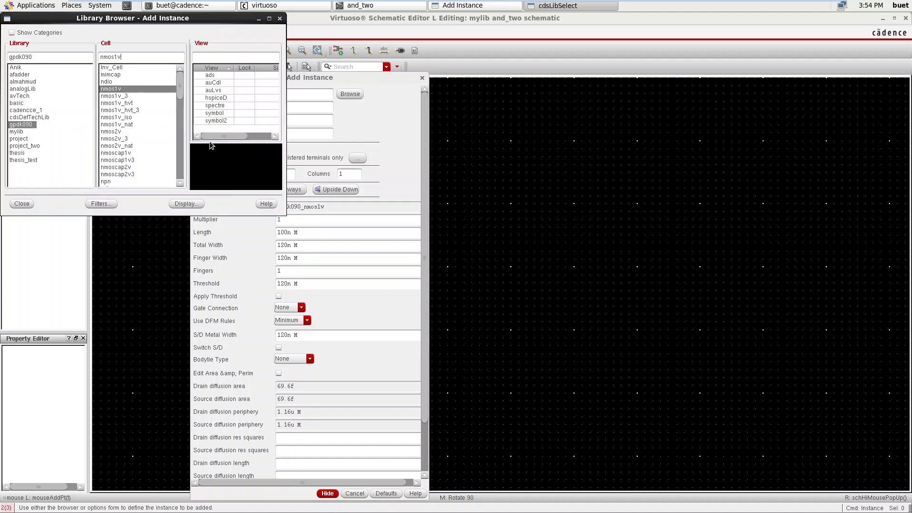
pyautogui.click(213, 113)
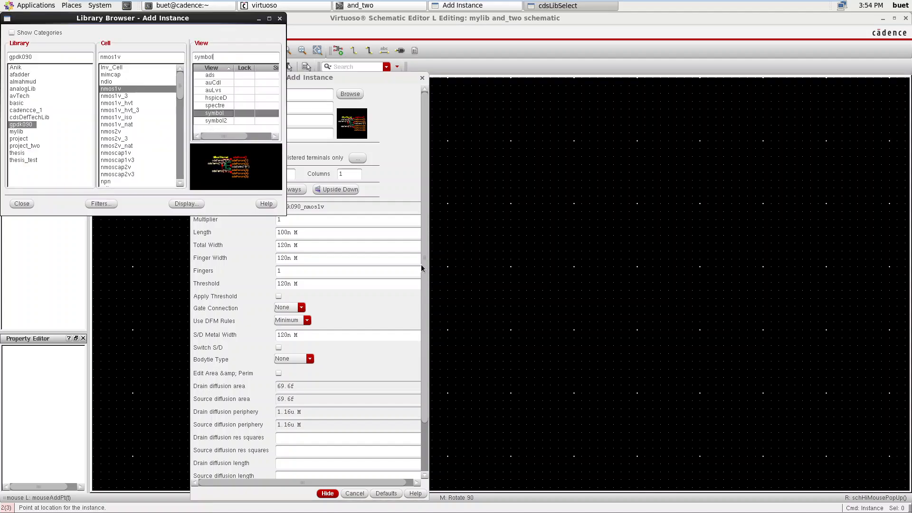
pyautogui.click(327, 493)
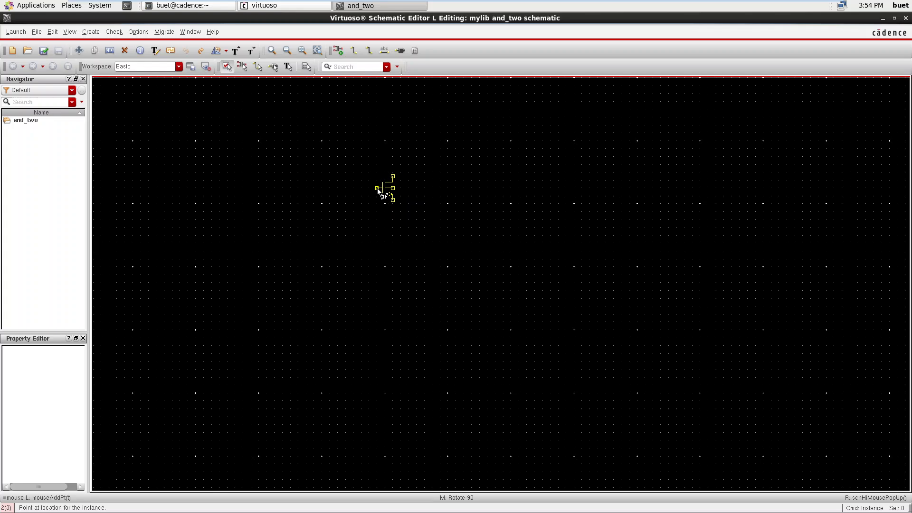
pyautogui.click(377, 188)
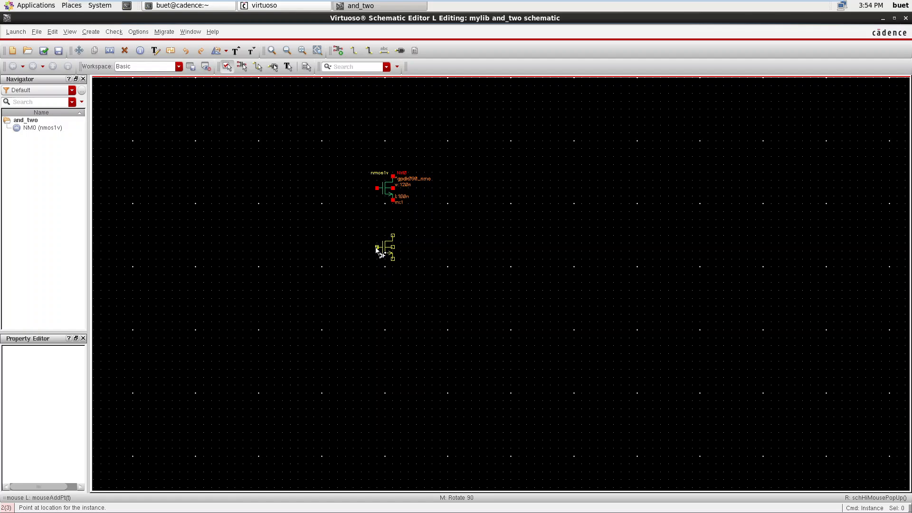
pyautogui.click(377, 248)
pyautogui.click(520, 192)
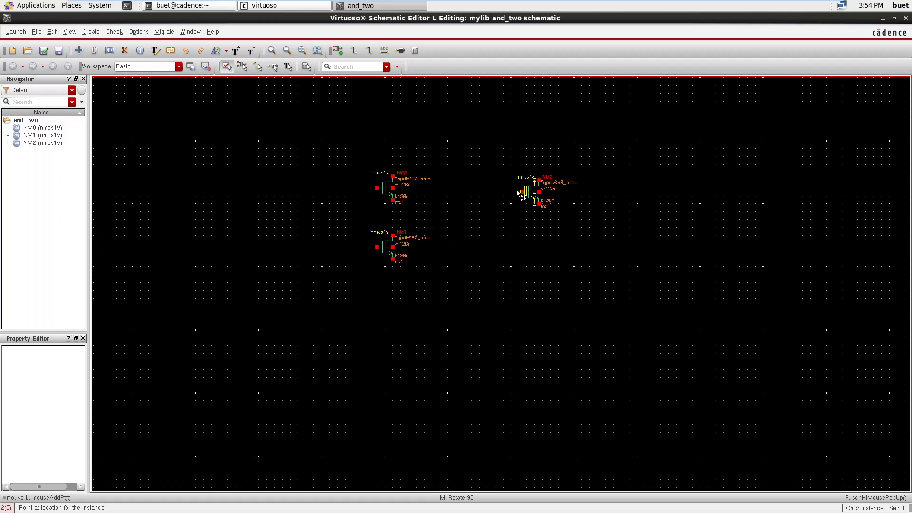
# - Place three gpdk090 pmos1v symbol instances, two side by side above the stacked NMOS pair and one above the separate NMOS
pyautogui.press('i')
pyautogui.click(349, 94)
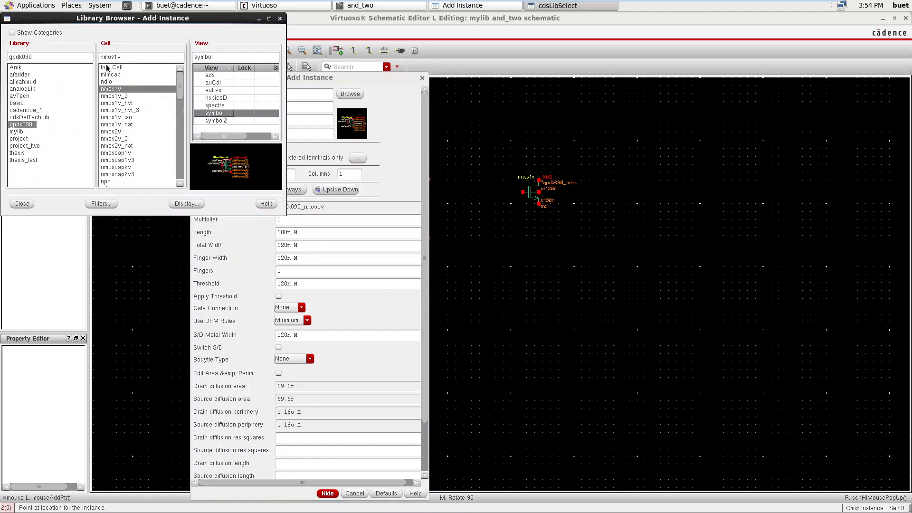
pyautogui.press('BackSpace')
pyautogui.write('o')
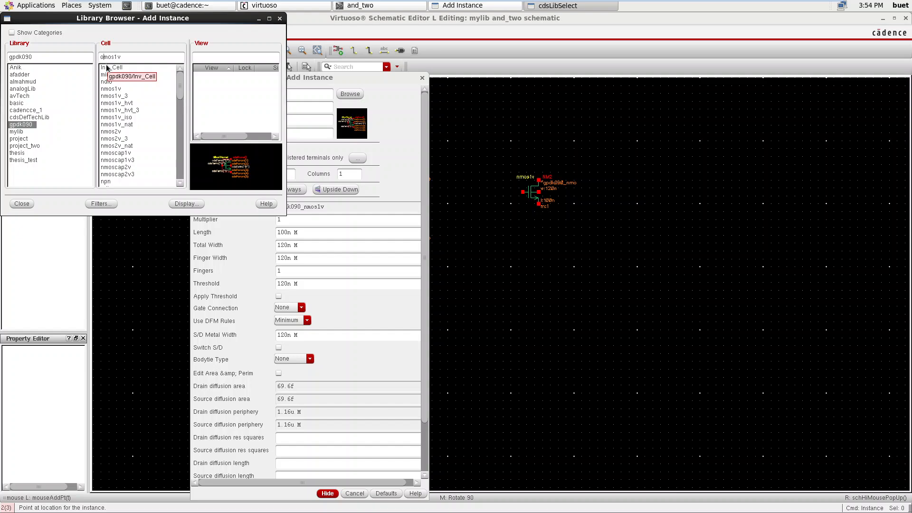
pyautogui.press('BackSpace')
pyautogui.write('p')
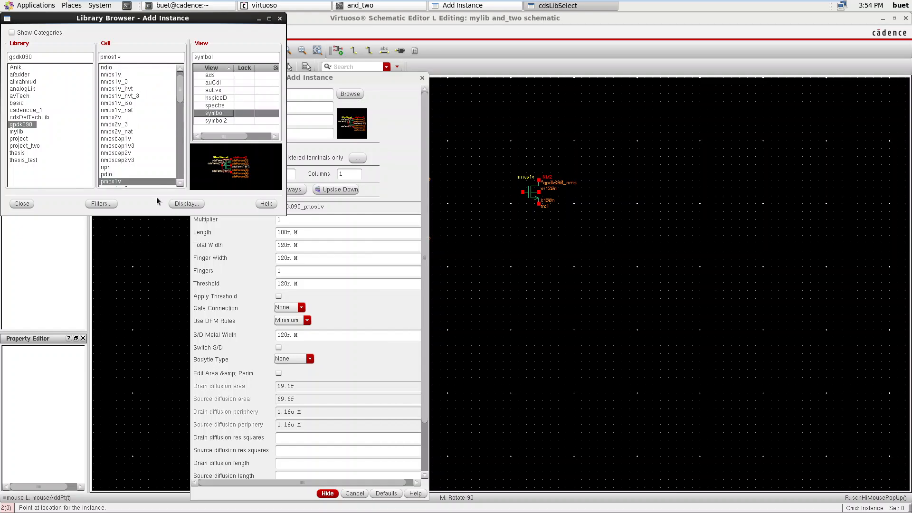
pyautogui.click(322, 493)
pyautogui.click(326, 493)
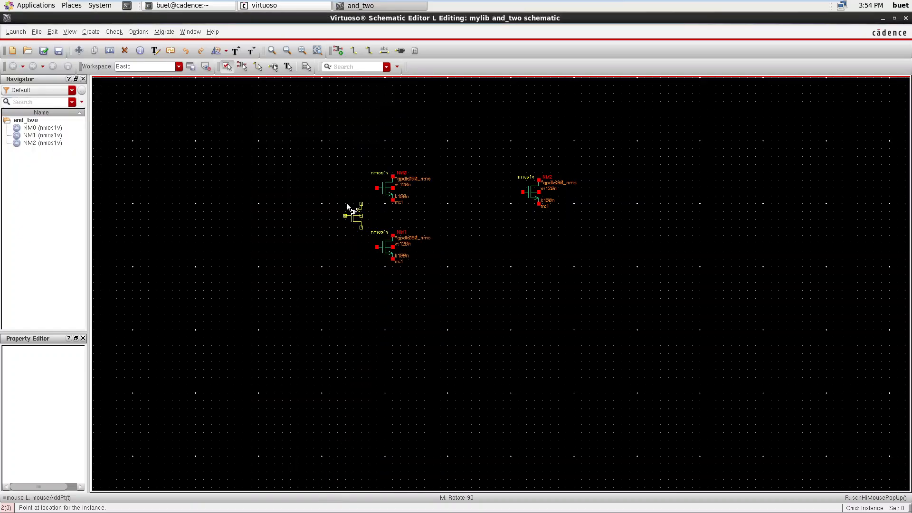
pyautogui.scroll(2, 350, 153)
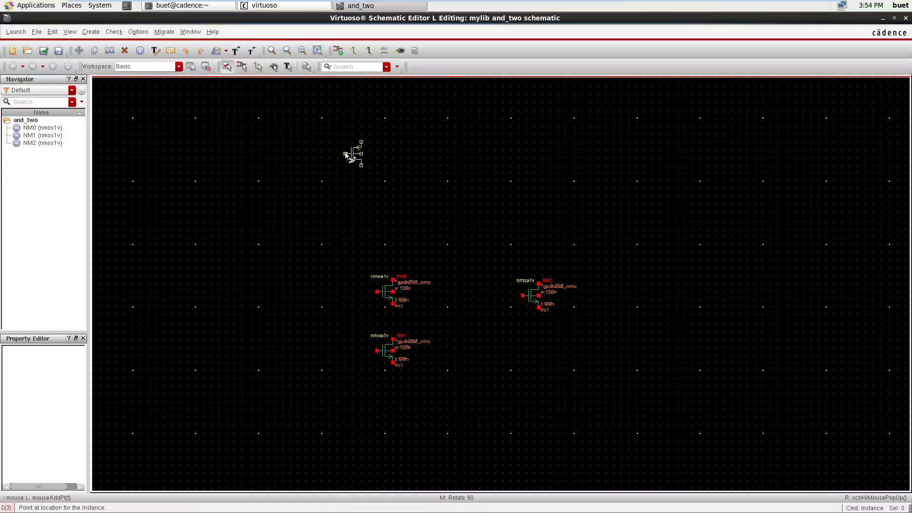
pyautogui.click(317, 206)
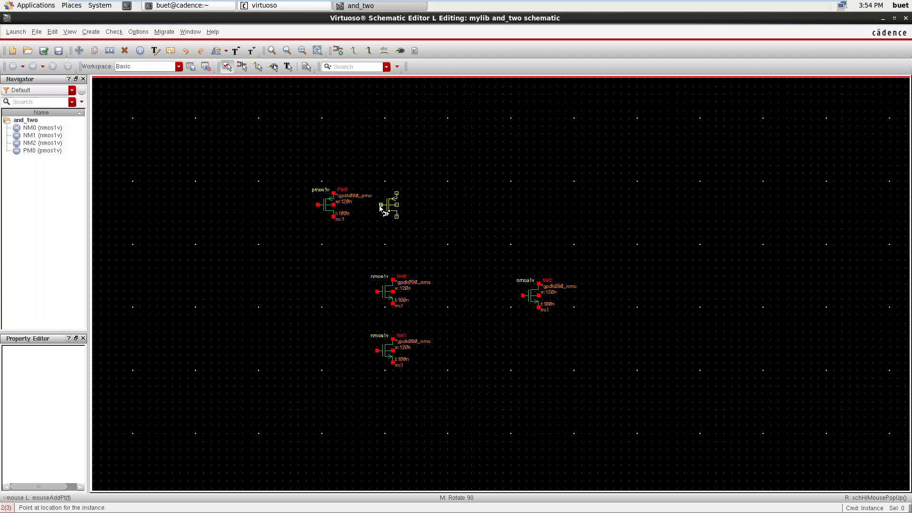
pyautogui.click(376, 209)
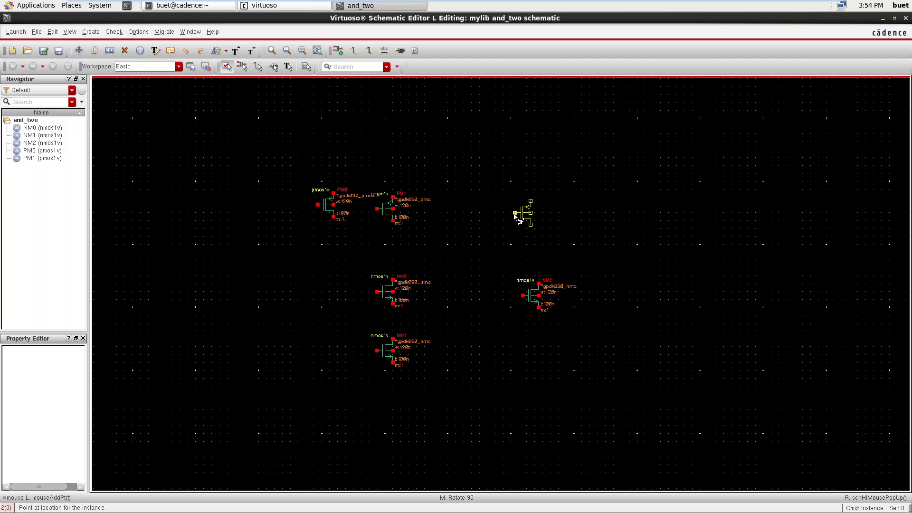
pyautogui.click(520, 205)
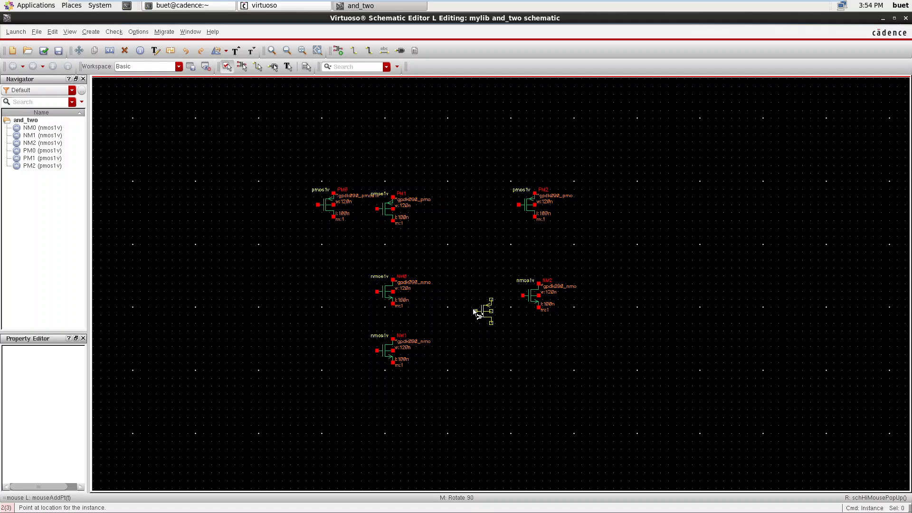
# - Add input pins a and b to the left of the transistors, vdd above them and gnd below them
pyautogui.press('p')
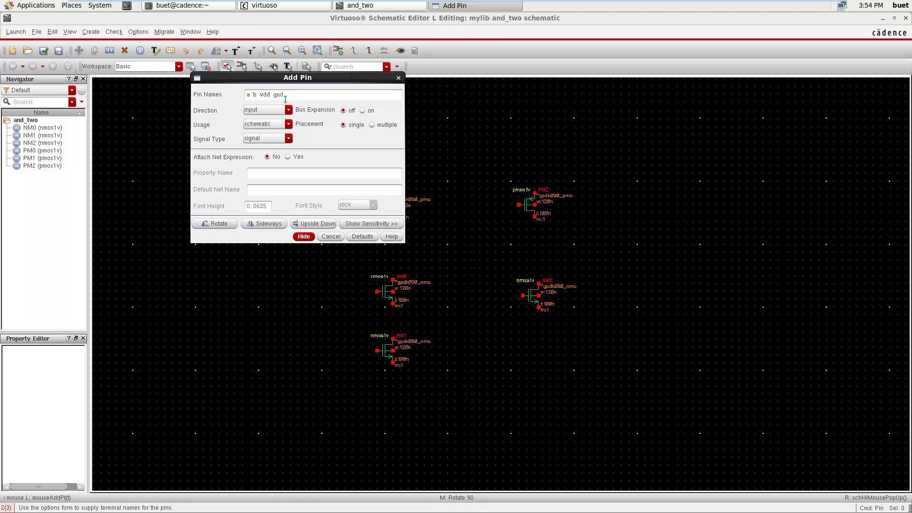
pyautogui.click(303, 236)
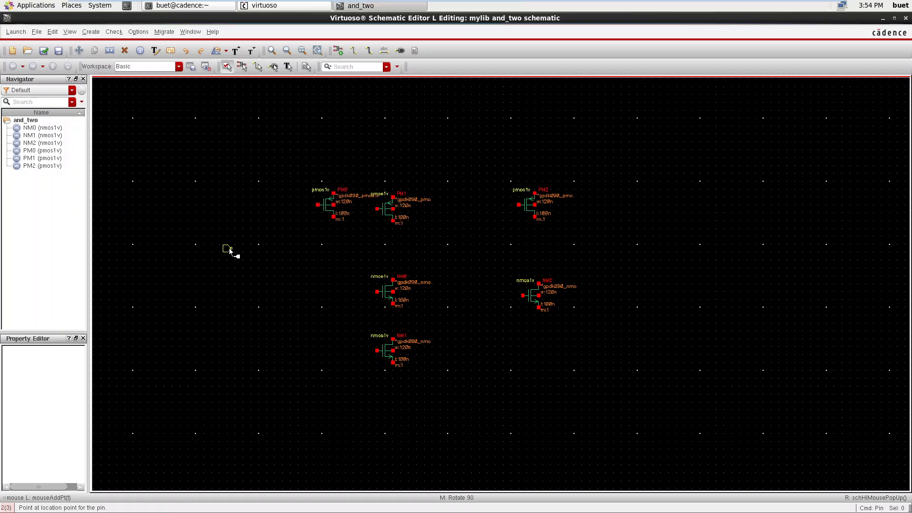
pyautogui.click(229, 248)
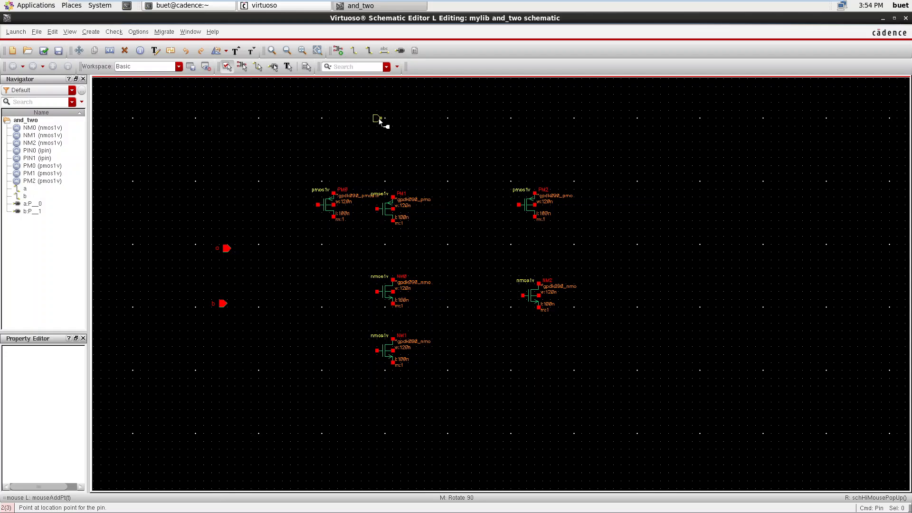
pyautogui.click(426, 110)
pyautogui.click(428, 409)
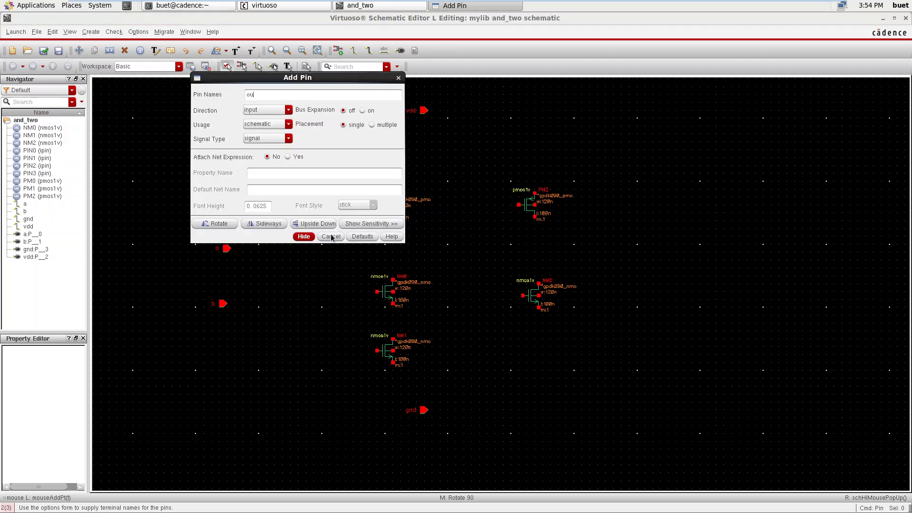
# - Add an output pin named out to the right of the PM2 and NM2 transistors
pyautogui.click(266, 110)
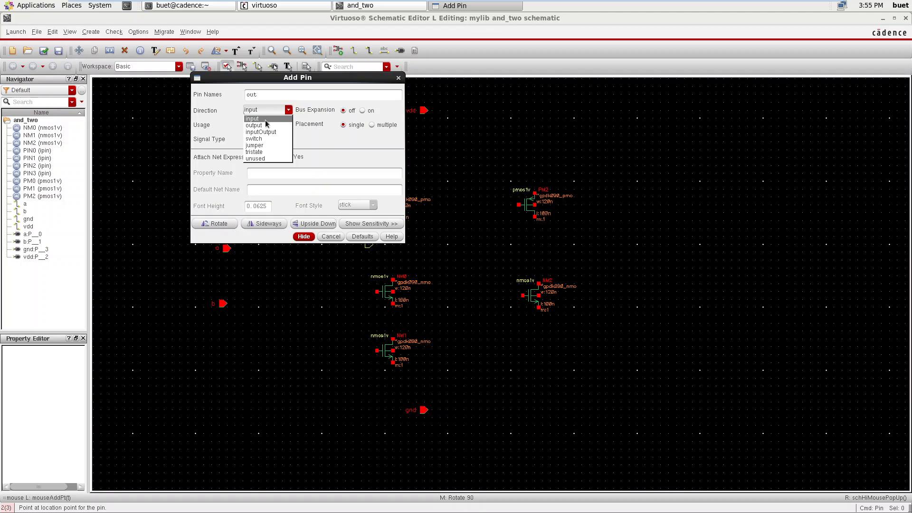
pyautogui.click(266, 125)
pyautogui.click(639, 252)
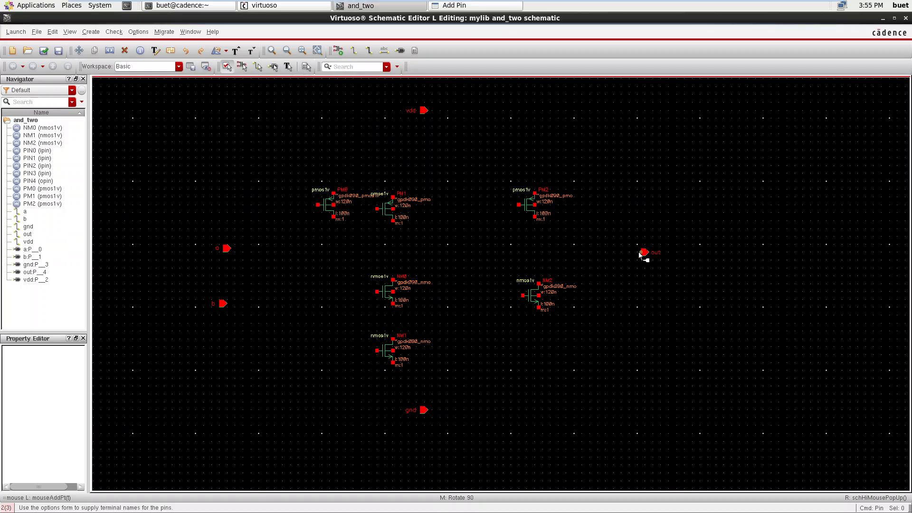
# - Wire the PM0 and PM1 sources together, and connect PM1, NM0 and NM1 in series from drain to source
pyautogui.press('w')
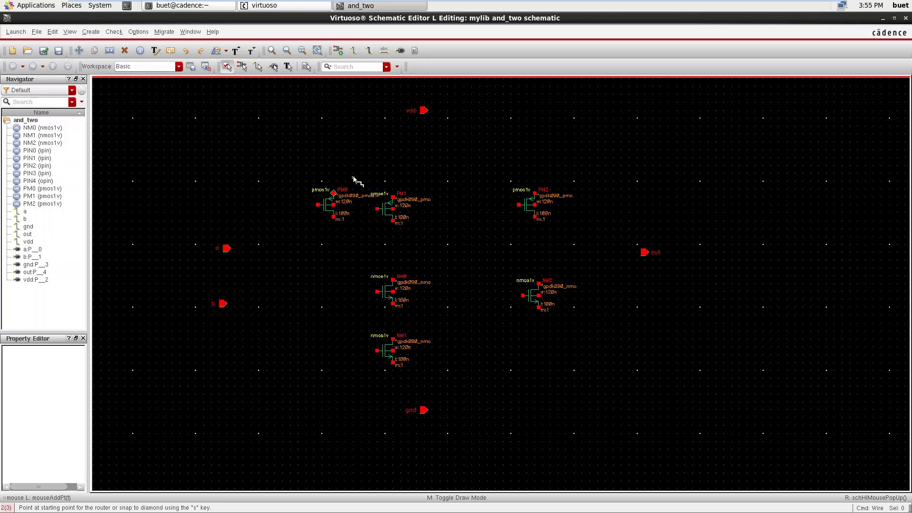
pyautogui.click(333, 193)
pyautogui.click(393, 339)
# - Wire the NM1 and NM2 sources to the gnd pin, and connect the NM2 drain to the PM2 drain
pyautogui.click(393, 363)
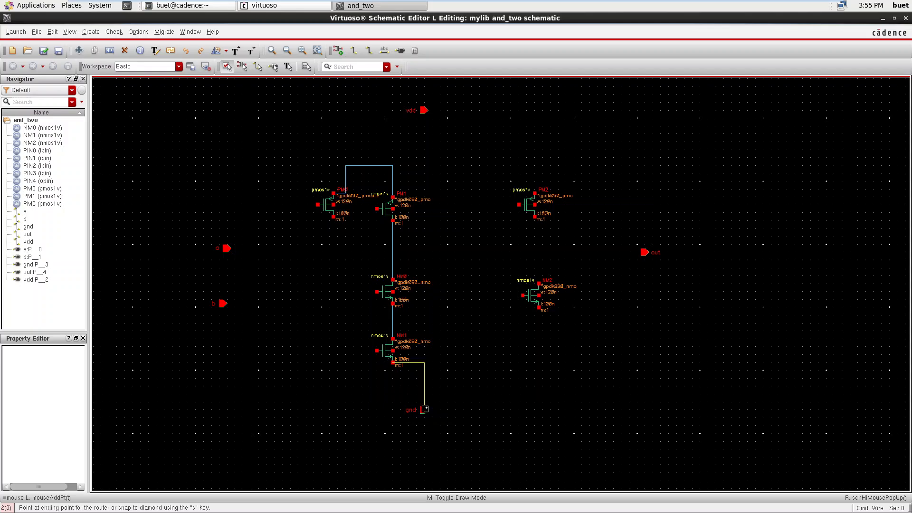
pyautogui.click(424, 411)
pyautogui.click(426, 364)
pyautogui.click(539, 307)
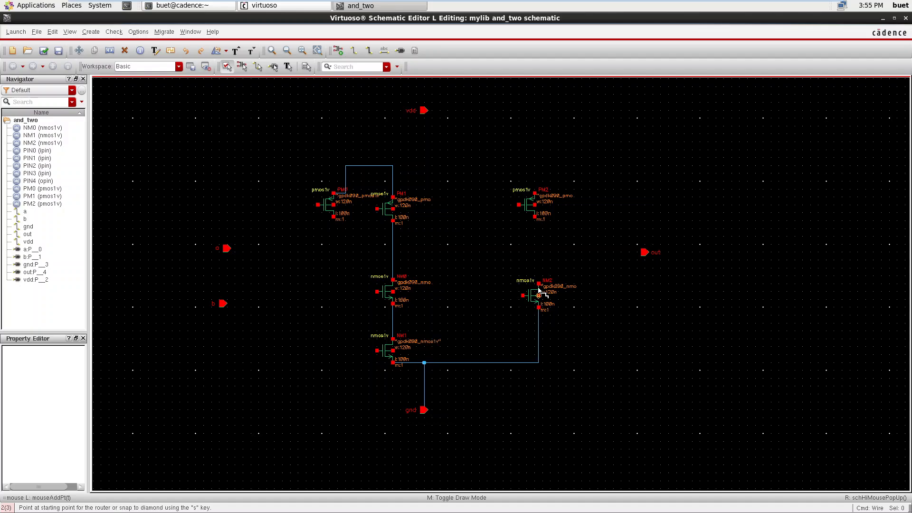
pyautogui.click(538, 284)
pyautogui.click(535, 217)
# - Wire the sources of all three PMOS transistors to the vdd pin, and join the PM0 drain to the PM1–NM0 drain net
pyautogui.scroll(3, 532, 219)
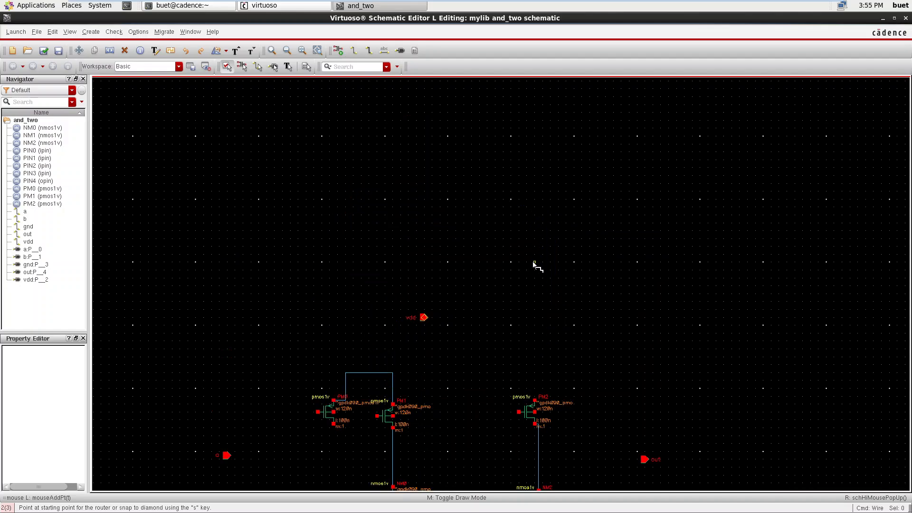
pyautogui.scroll(-2, 534, 264)
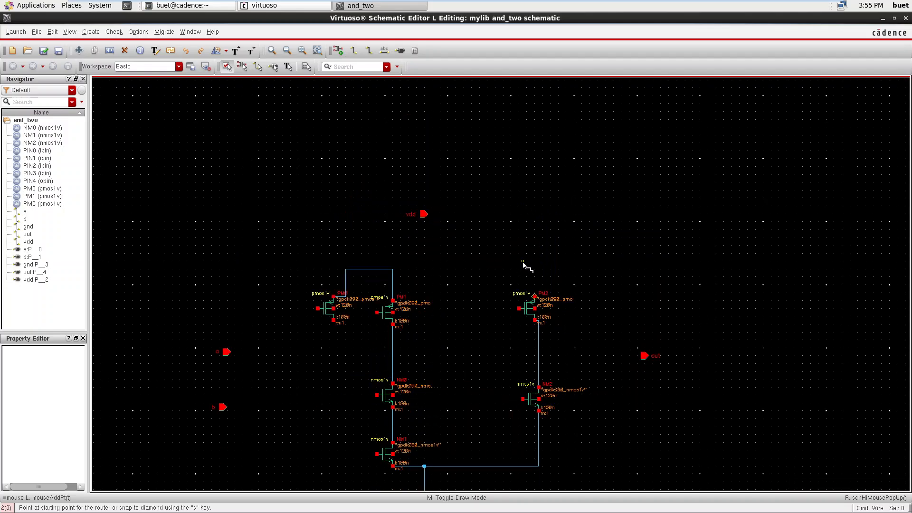
pyautogui.click(534, 294)
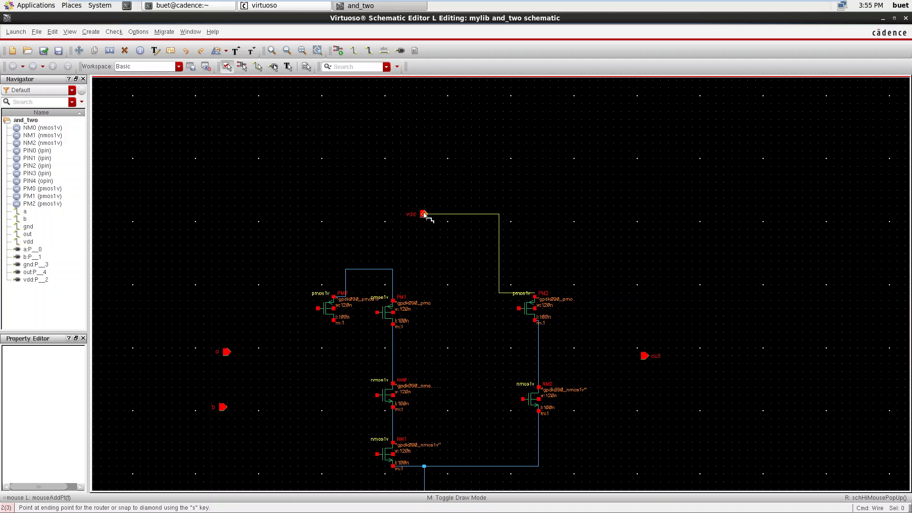
pyautogui.click(425, 214)
pyautogui.click(392, 269)
pyautogui.click(424, 215)
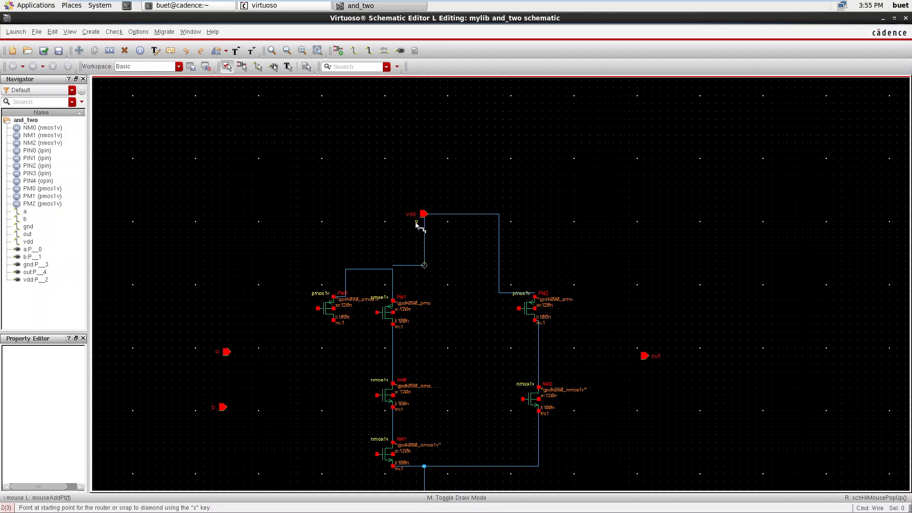
pyautogui.click(392, 266)
pyautogui.click(392, 267)
pyautogui.click(333, 321)
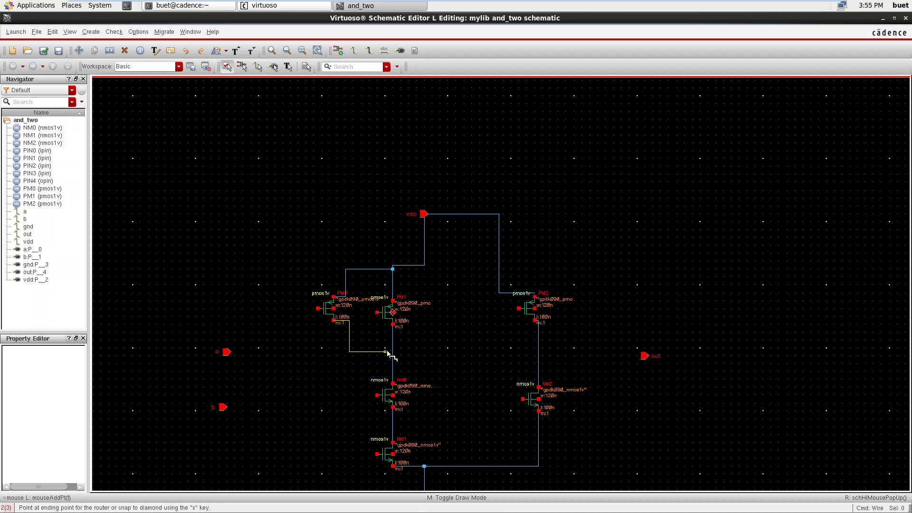
pyautogui.click(393, 336)
# - Wire input pin a to the PM0 gate and branch it to the NM1 gate
pyautogui.click(227, 352)
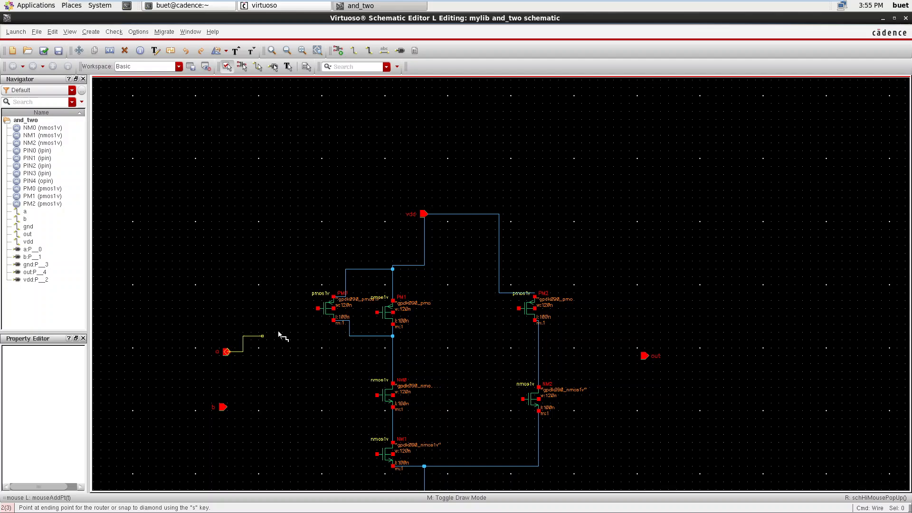
pyautogui.click(319, 311)
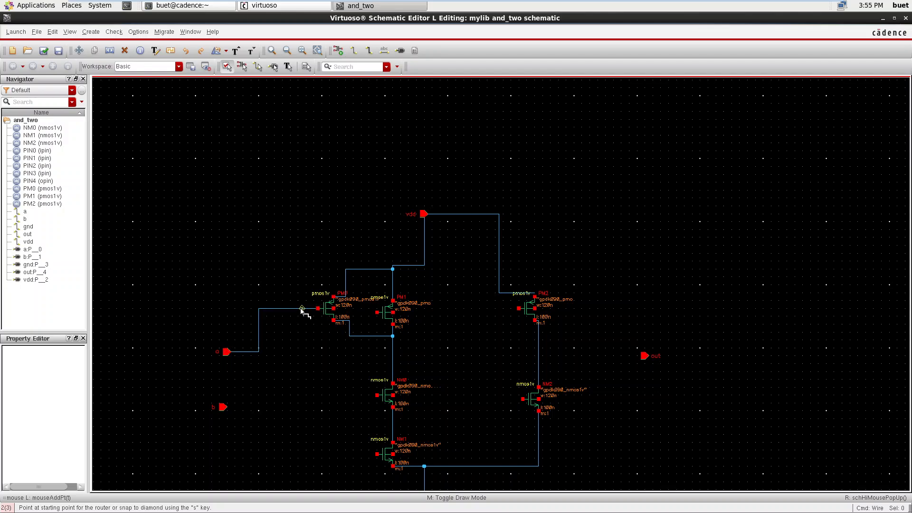
pyautogui.click(302, 308)
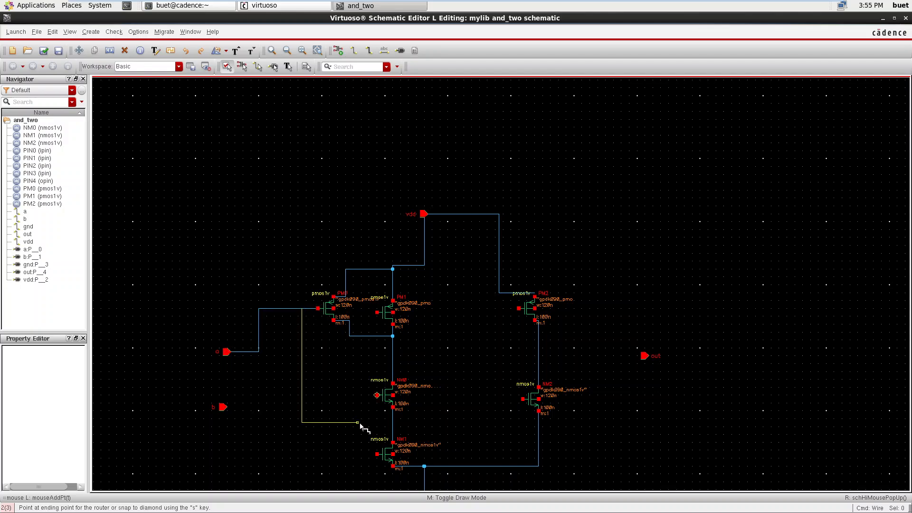
pyautogui.click(377, 454)
# - Wire input pin b to the PM1 gate and connect the NM0 gate to the same net
pyautogui.click(222, 408)
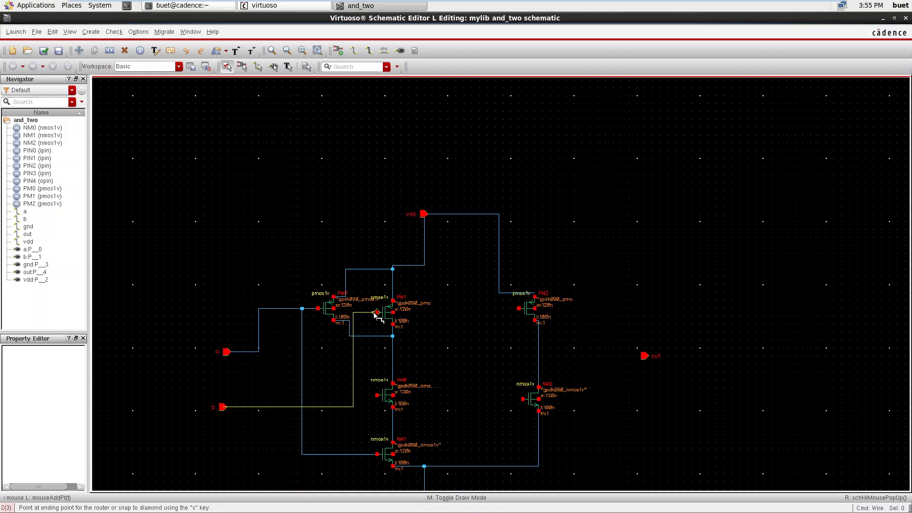
pyautogui.click(377, 312)
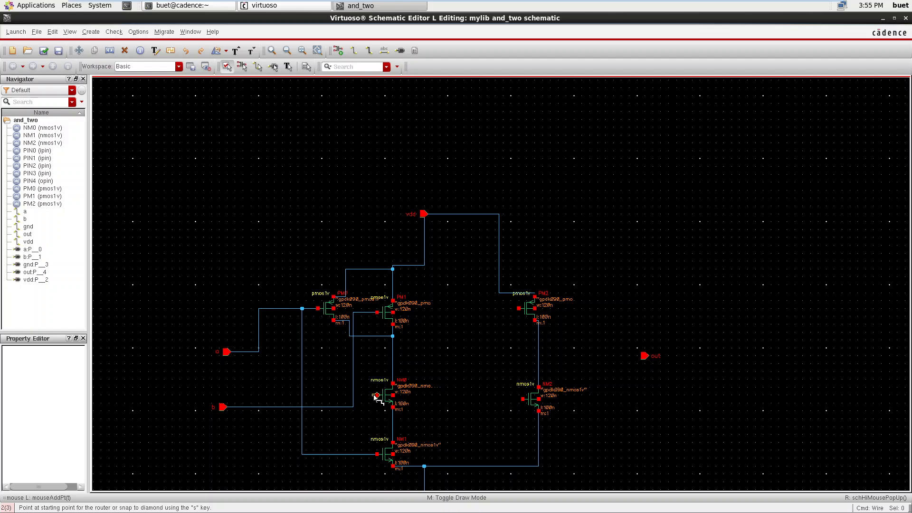
pyautogui.click(378, 394)
pyautogui.click(355, 395)
# - Wire the body terminals of NM0, NM1 and NM2 to the gnd net, and the PM2 body terminal to the vdd net
pyautogui.click(393, 395)
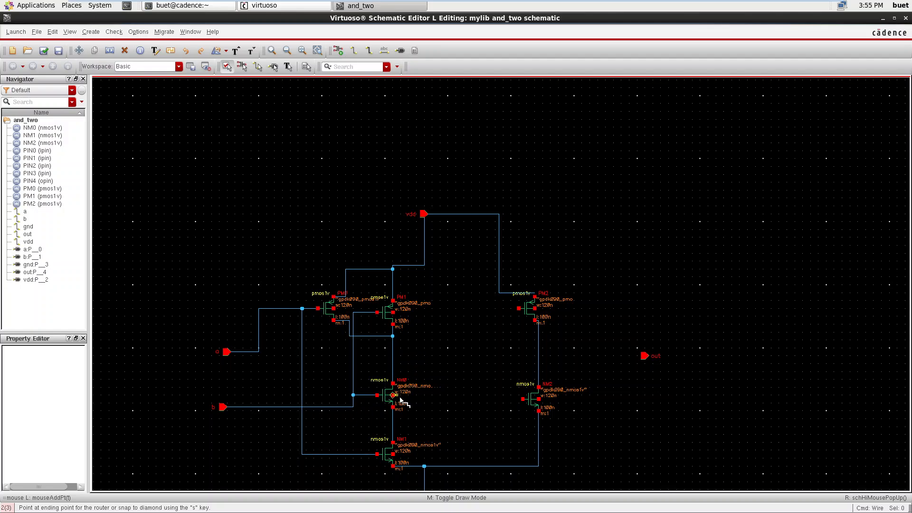
pyautogui.click(408, 466)
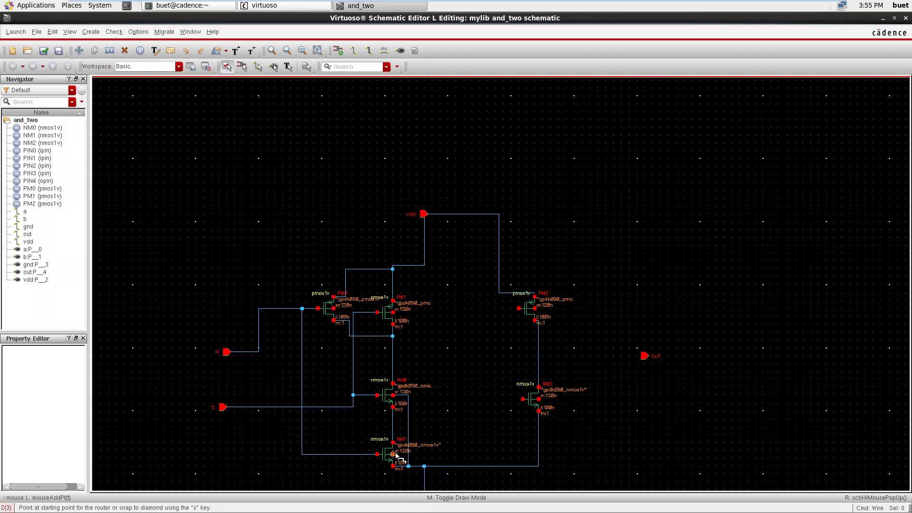
pyautogui.click(393, 454)
pyautogui.click(408, 450)
pyautogui.click(542, 399)
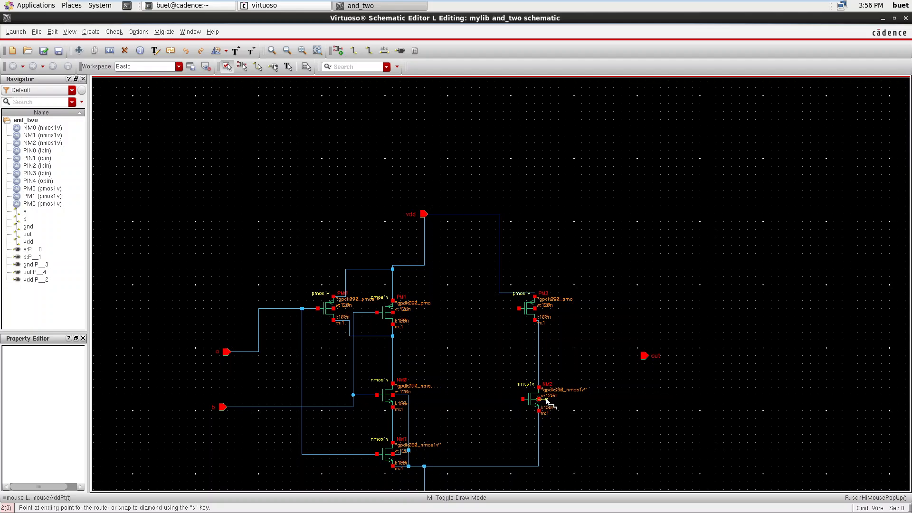
pyautogui.click(538, 430)
pyautogui.click(536, 309)
pyautogui.click(499, 274)
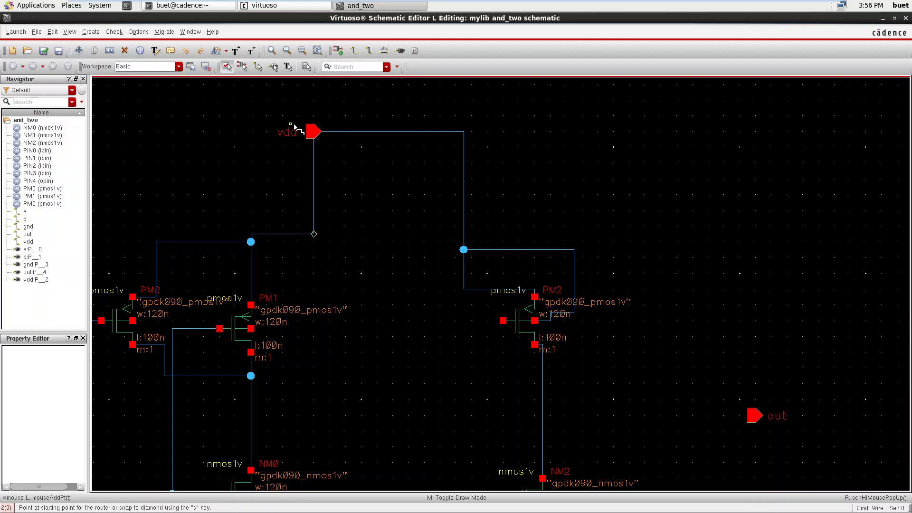
# - Wire the out pin to the net joining the PM2 and NM2 drains
pyautogui.scroll(-2, 512, 349)
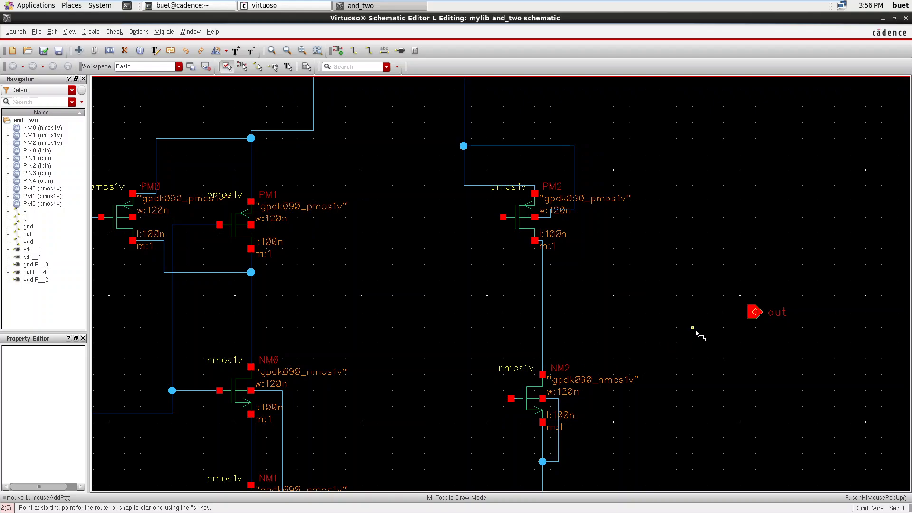
pyautogui.click(754, 313)
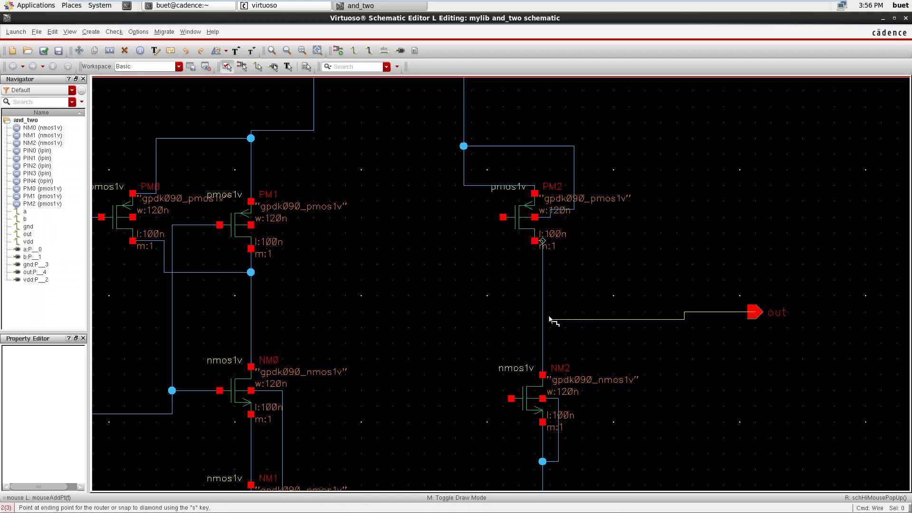
pyautogui.click(543, 312)
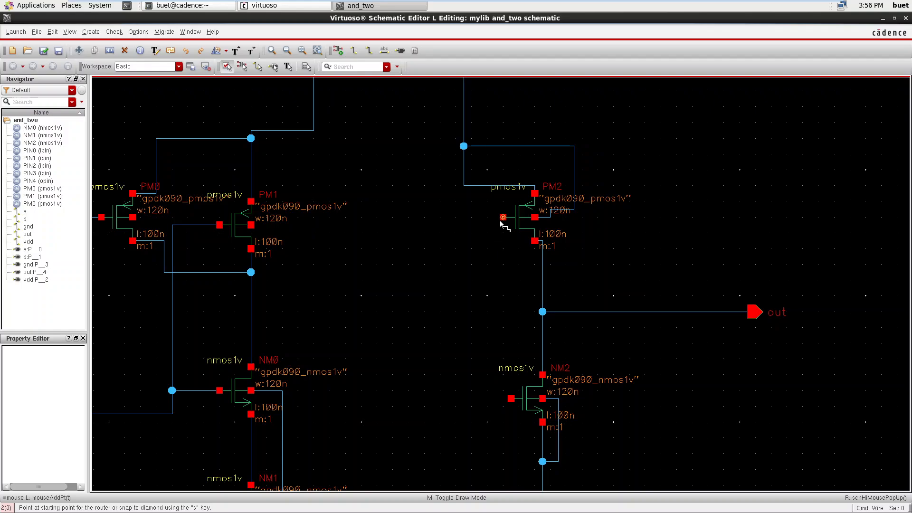
# - Wire the PM2 and NM2 gates together, and connect them to the net between PM1 and NM0
pyautogui.click(503, 217)
pyautogui.click(511, 398)
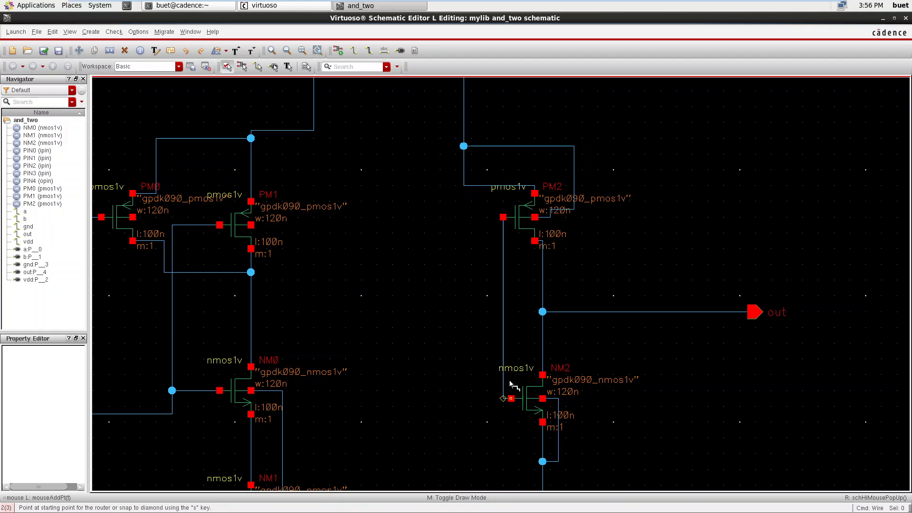
pyautogui.click(503, 319)
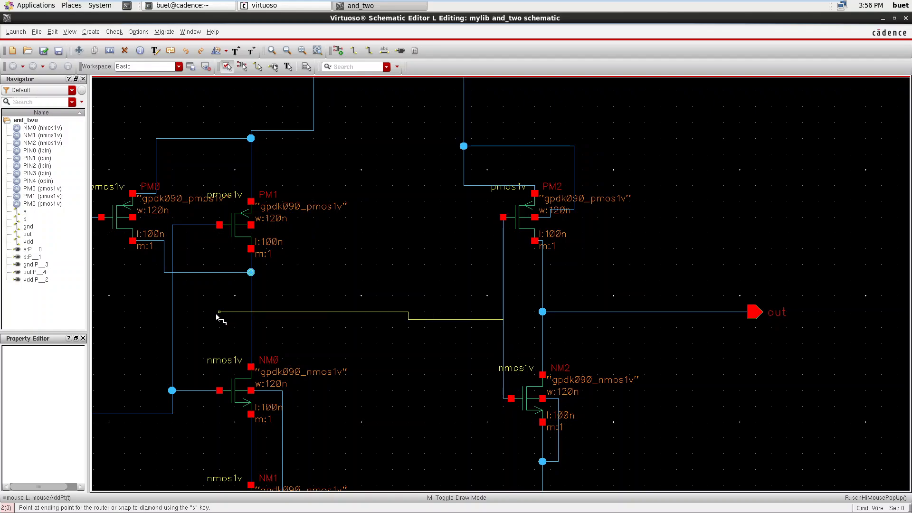
pyautogui.click(251, 319)
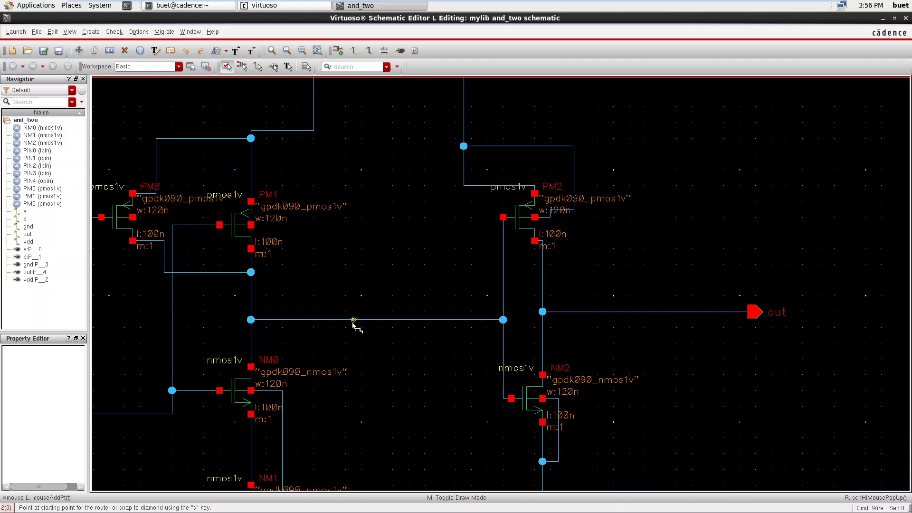
# - Wire the PM1 and PM0 body terminals to their vdd-connected sources, and check and save the schematic
pyautogui.press('f')
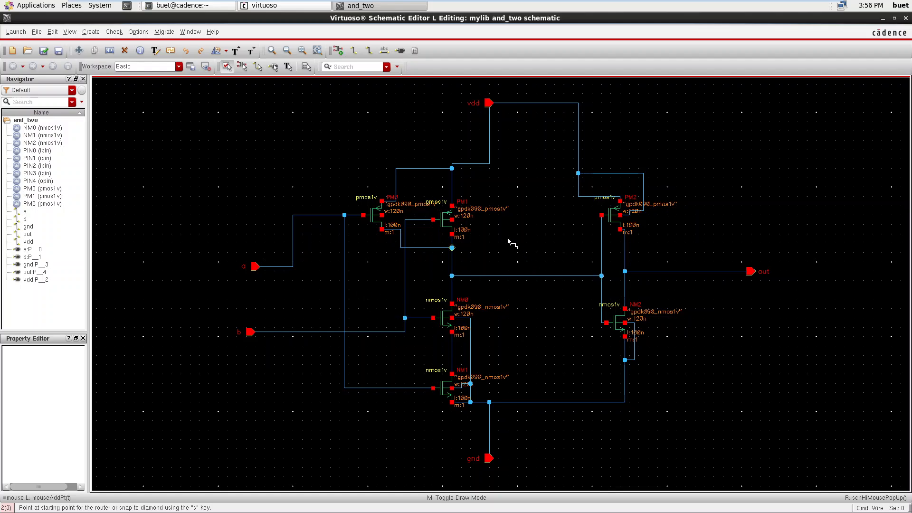
pyautogui.click(455, 221)
pyautogui.click(452, 187)
pyautogui.click(43, 50)
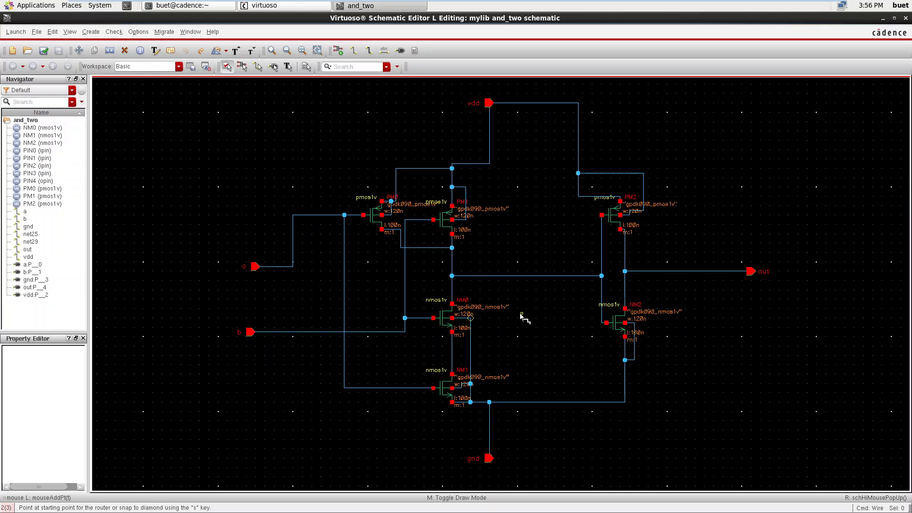
# - Launch Layout XL and create a new layout view for and_two in mylib with automatic configuration
pyautogui.click(14, 31)
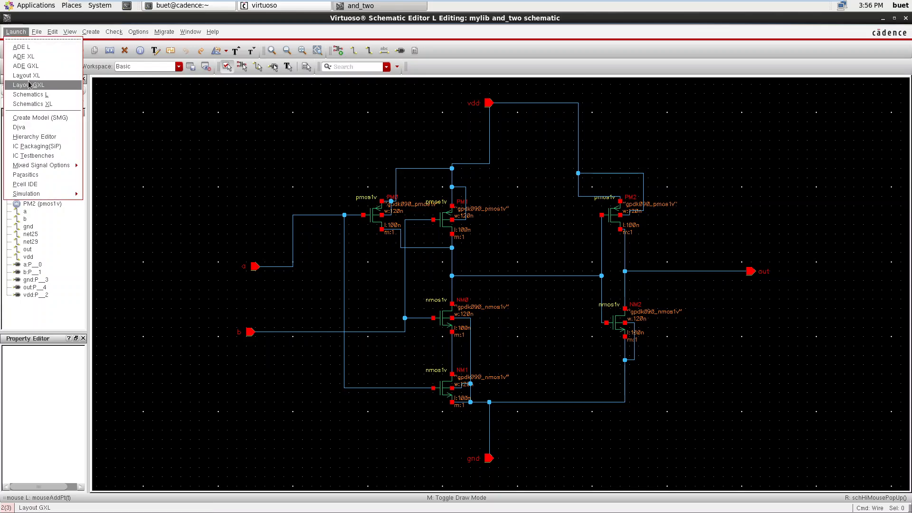
pyautogui.click(38, 77)
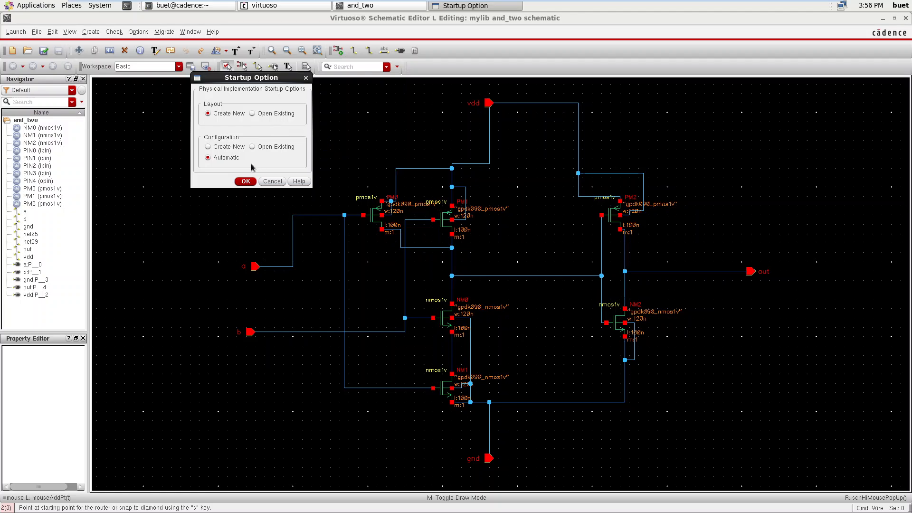
pyautogui.click(245, 181)
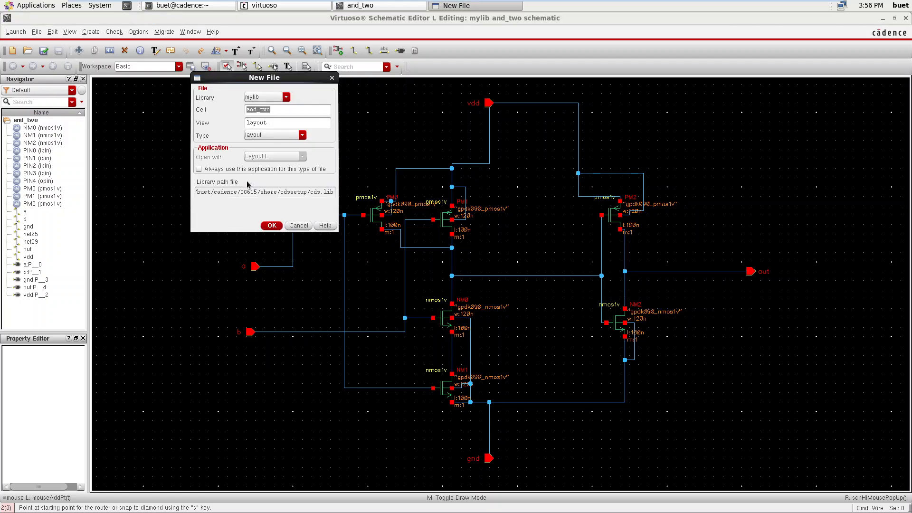
pyautogui.click(268, 226)
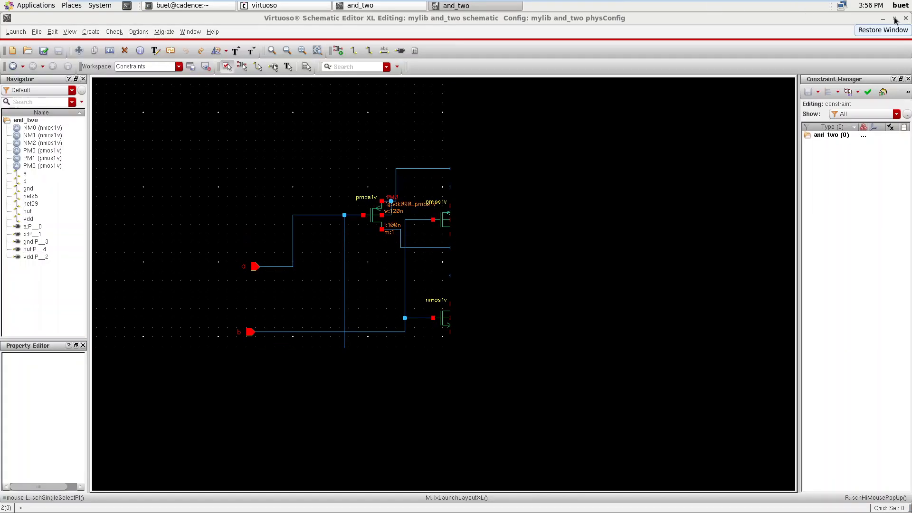
# - Restore the schematic window to a smaller size, and fit it at full height beside the layout window
pyautogui.click(894, 19)
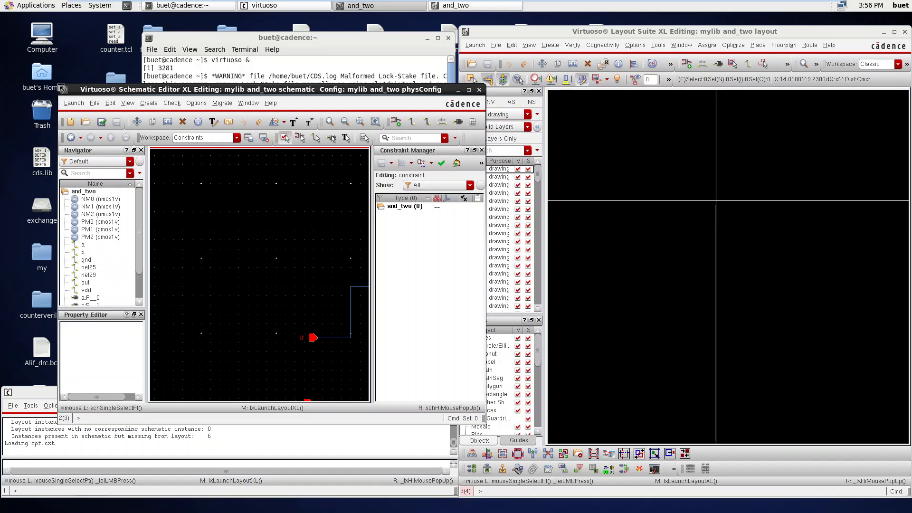
pyautogui.moveTo(59, 84); pyautogui.dragTo(17, 34)
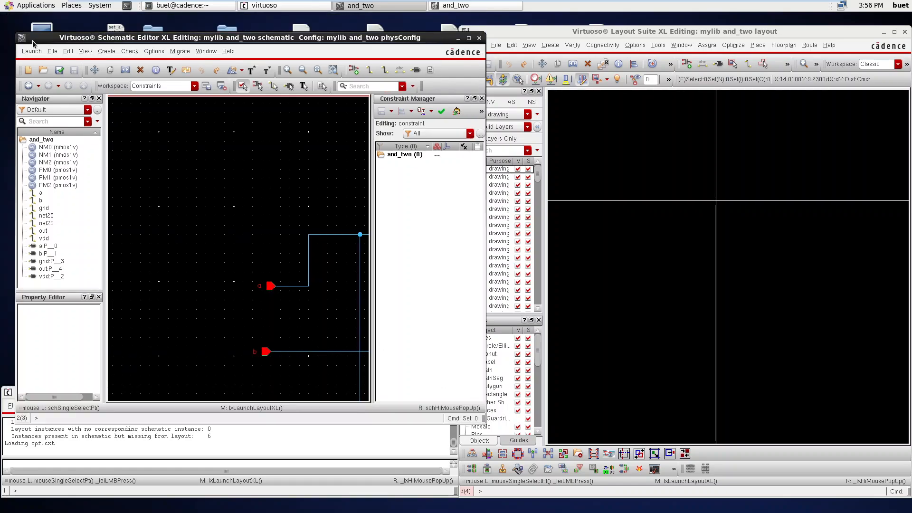
pyautogui.moveTo(17, 34); pyautogui.dragTo(2, 11)
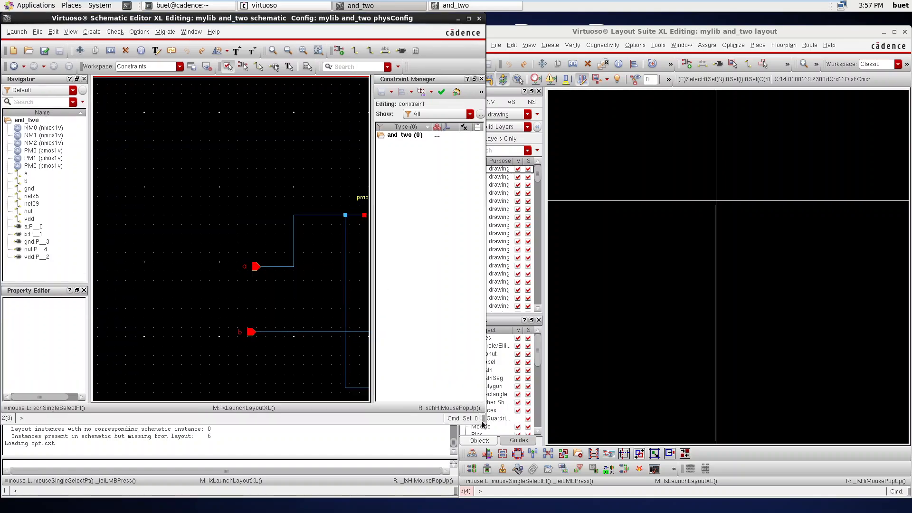
pyautogui.moveTo(485, 425); pyautogui.dragTo(423, 509)
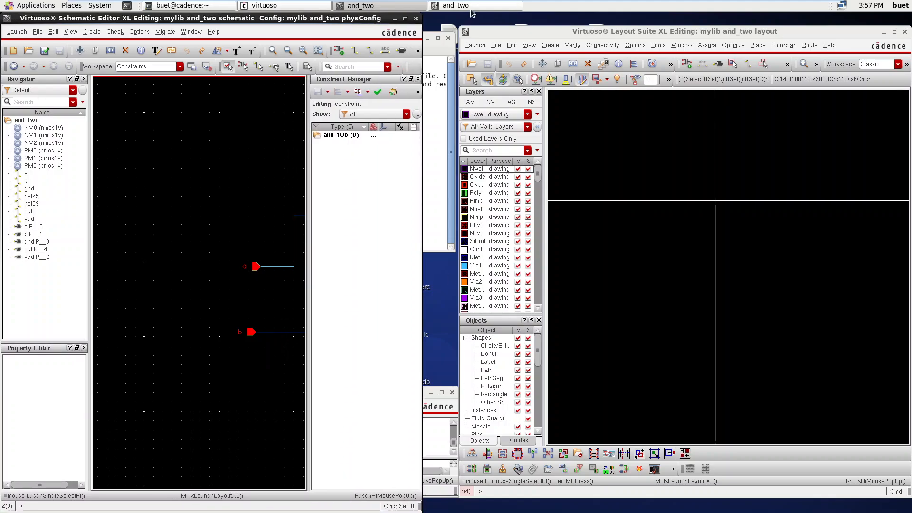
# - Place the layout window beside the schematic at full height, and close the schematic's Constraint Manager, Navigator and Property Editor
pyautogui.moveTo(460, 26); pyautogui.dragTo(424, 6)
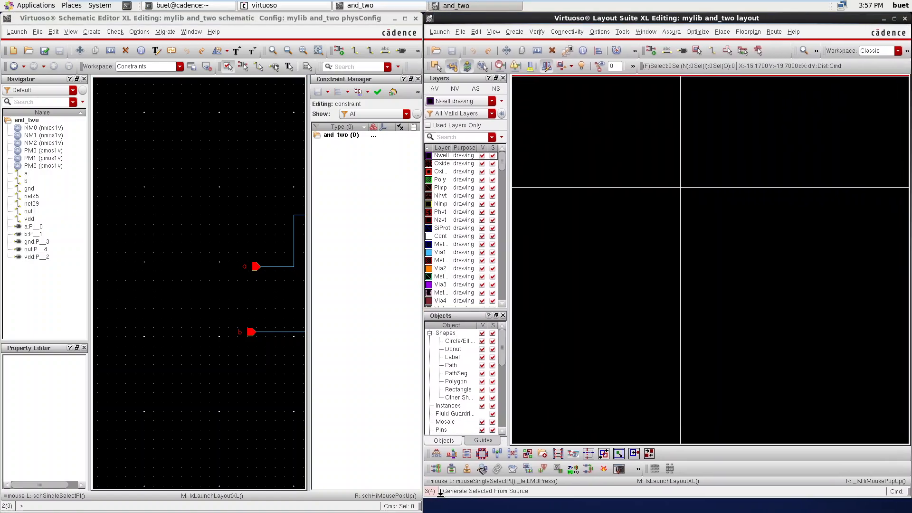
pyautogui.moveTo(440, 494); pyautogui.dragTo(441, 508)
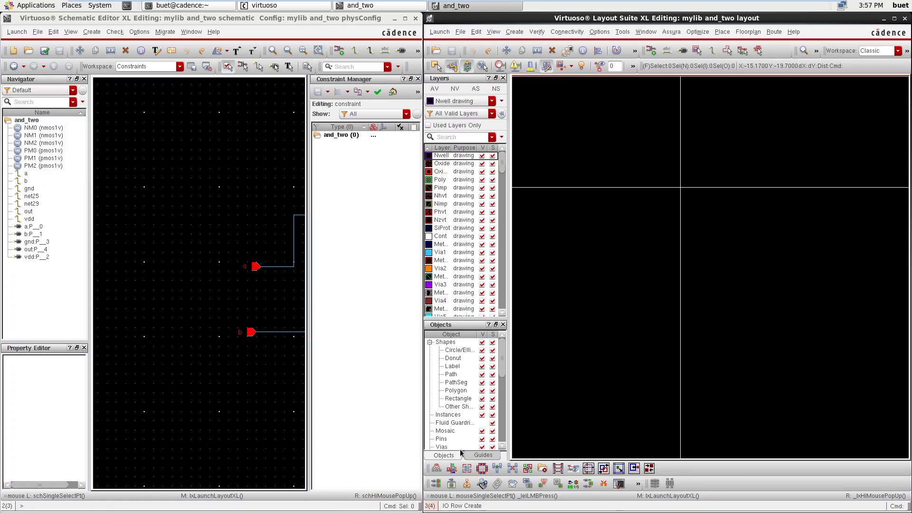
pyautogui.click(417, 79)
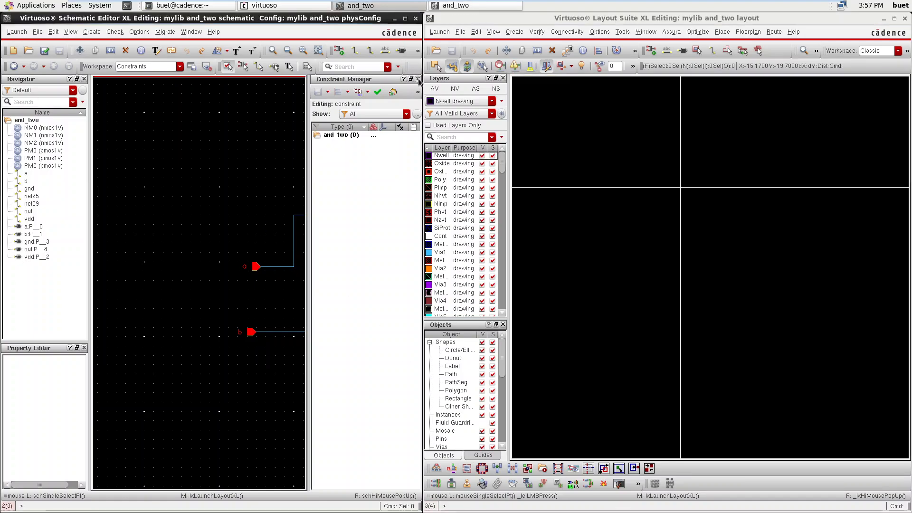
pyautogui.click(85, 78)
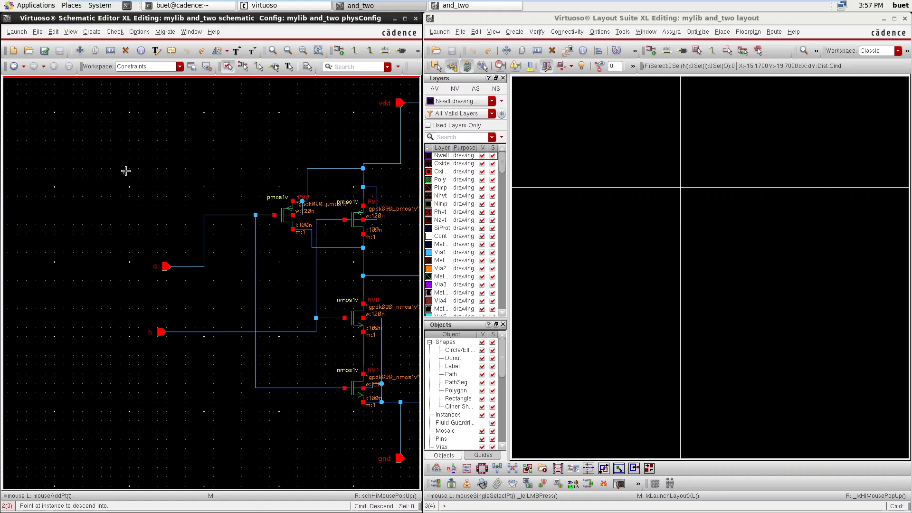
pyautogui.press('f')
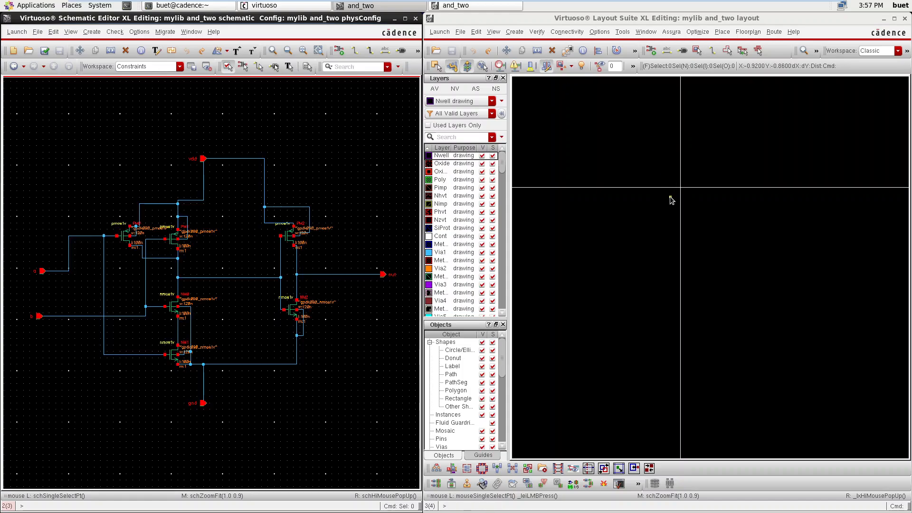
# - Set the layout display options to X and Y snap spacing 0.005 and display stop level 10
pyautogui.click(707, 188)
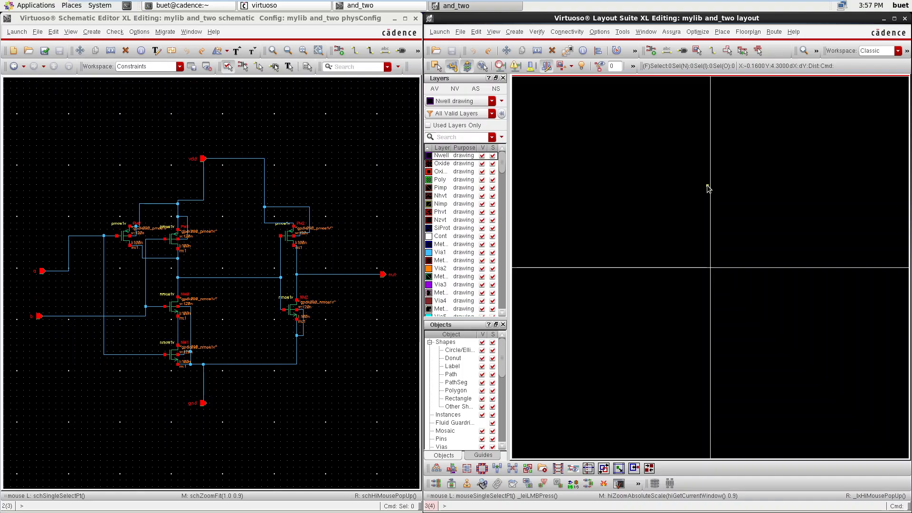
pyautogui.press('e')
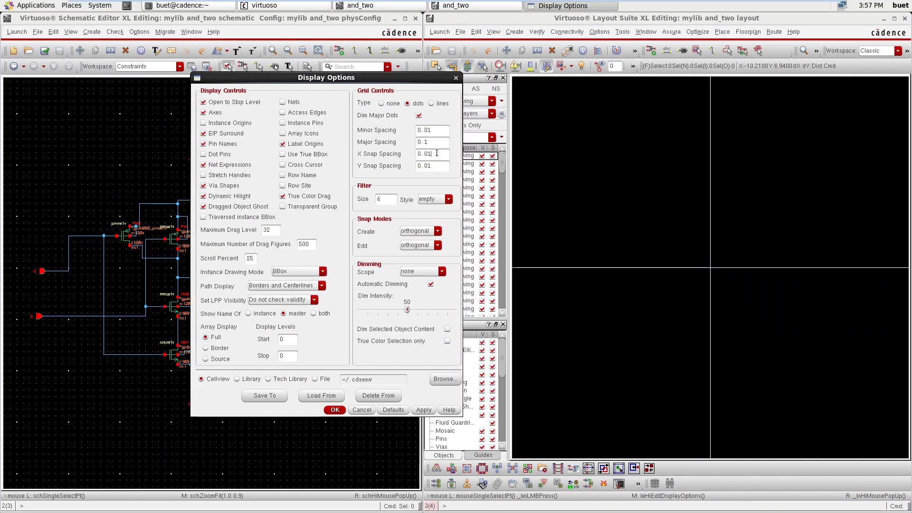
pyautogui.click(436, 153)
pyautogui.write('0.005')
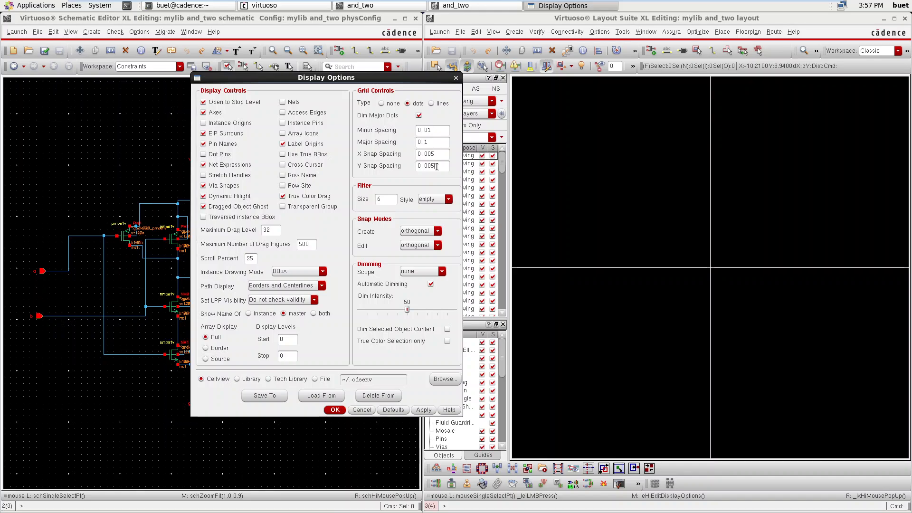
pyautogui.click(284, 357)
pyautogui.click(336, 411)
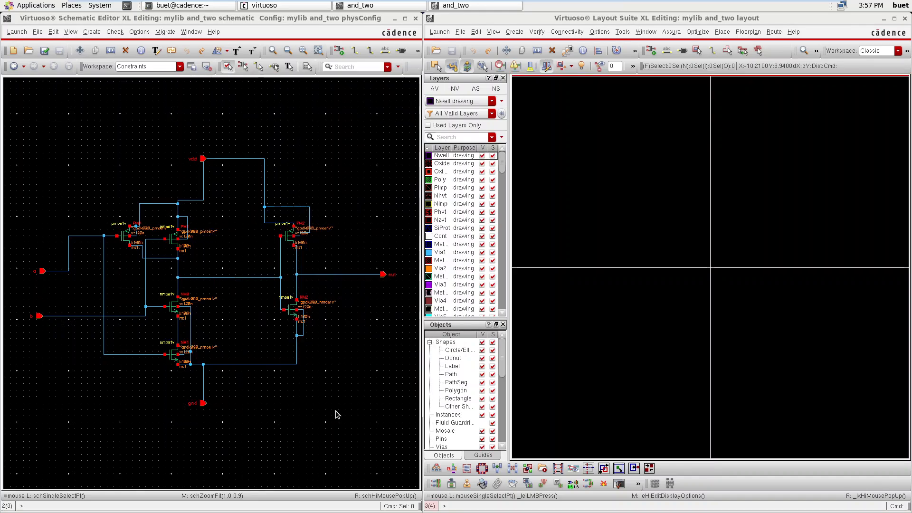
# - Start generating all layout objects from the schematic source, with a minimum separation of 0.12
pyautogui.click(574, 35)
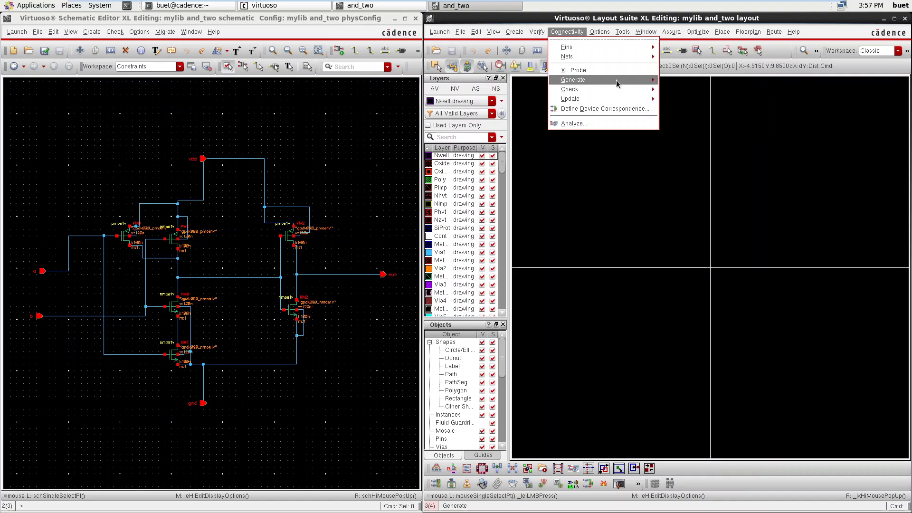
pyautogui.moveTo(617, 80)
pyautogui.click(684, 86)
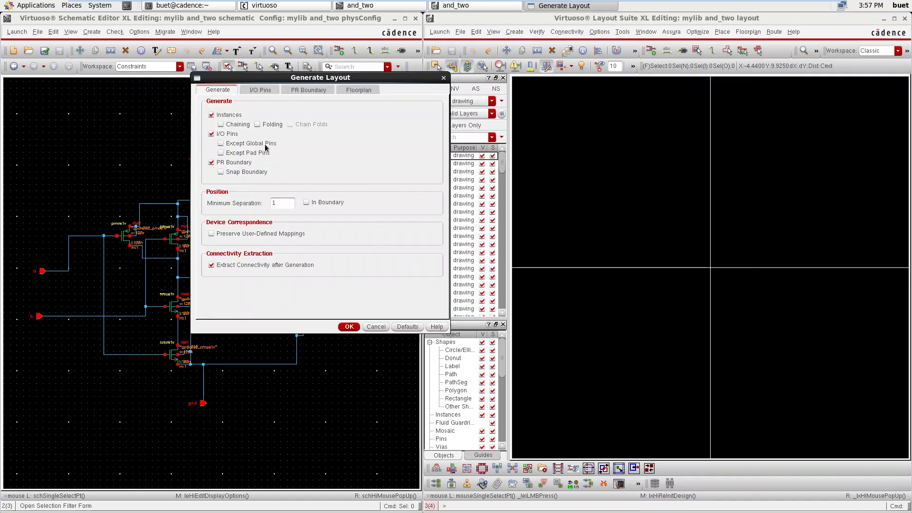
pyautogui.click(289, 203)
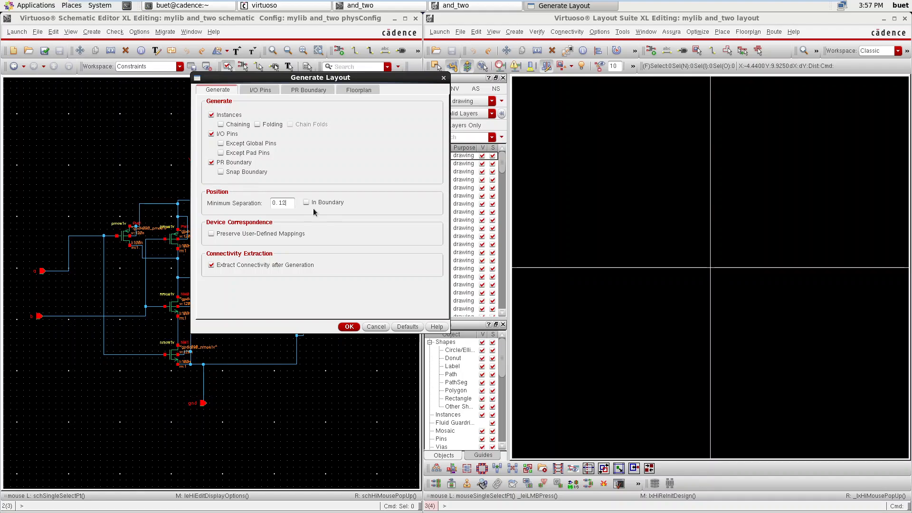
# - Assign all I/O pins to the Metal1 drawing layer with width and height 0.12
pyautogui.click(256, 91)
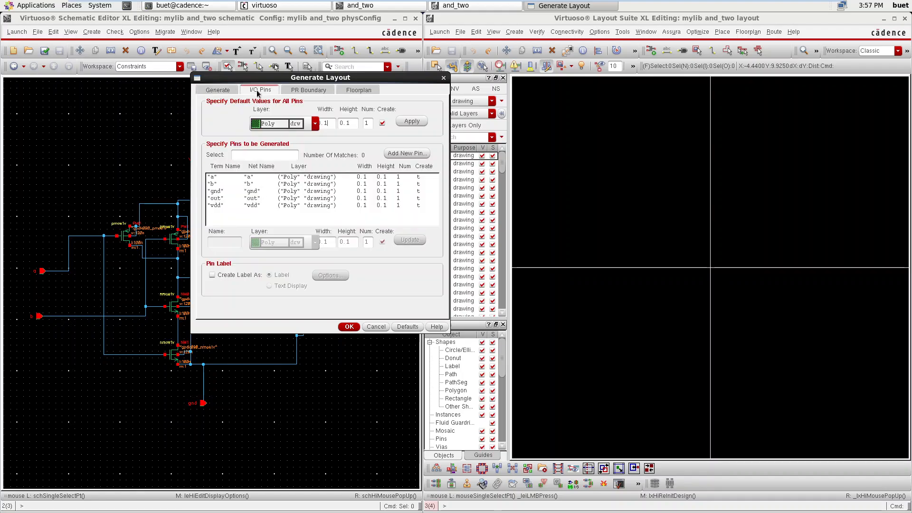
pyautogui.click(303, 125)
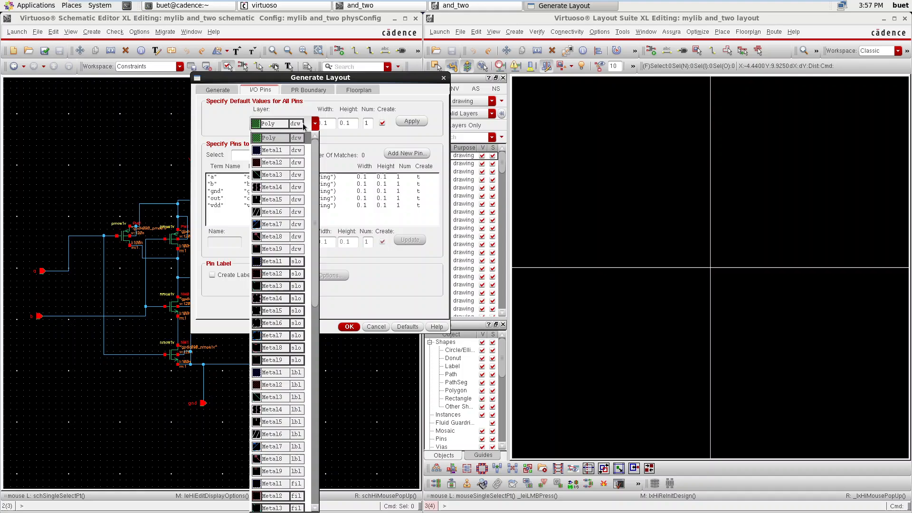
pyautogui.click(275, 143)
pyautogui.click(411, 121)
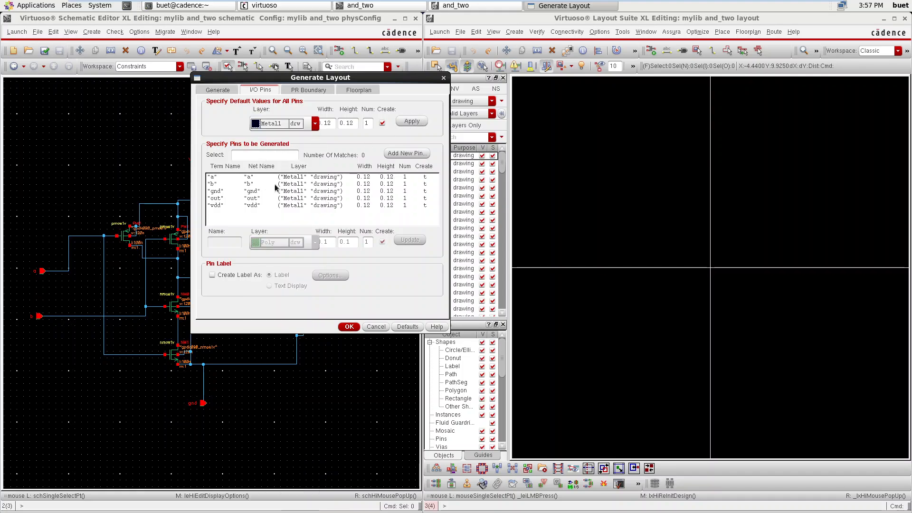
# - Enable text labels for the pins, adjust the label height, and generate the layout
pyautogui.click(213, 275)
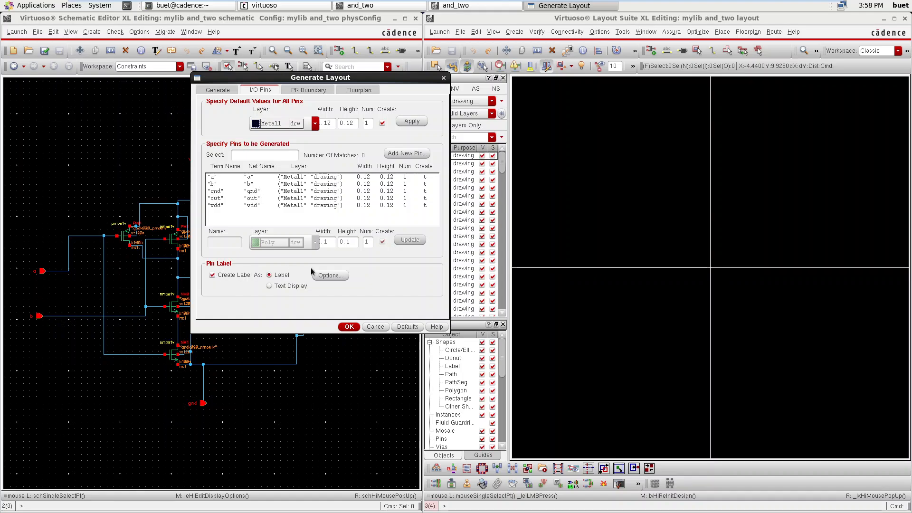
pyautogui.click(330, 276)
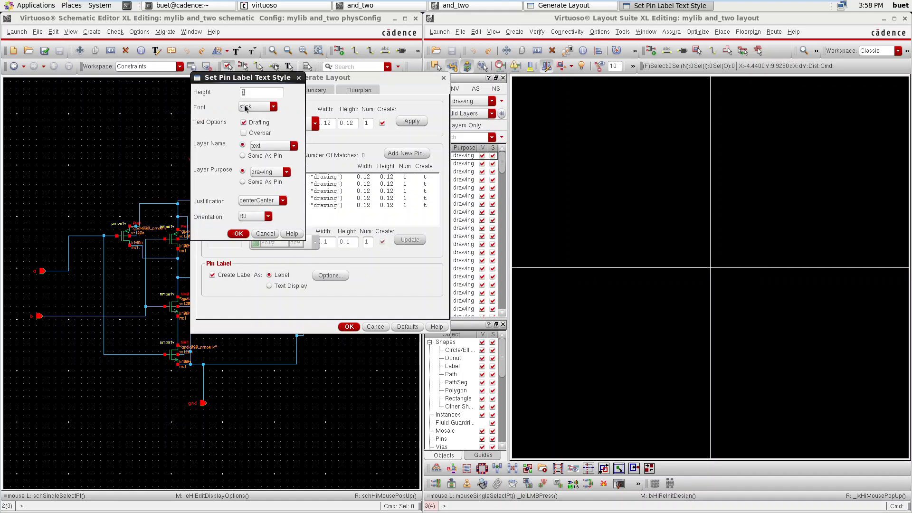
pyautogui.write('12')
pyautogui.click(239, 234)
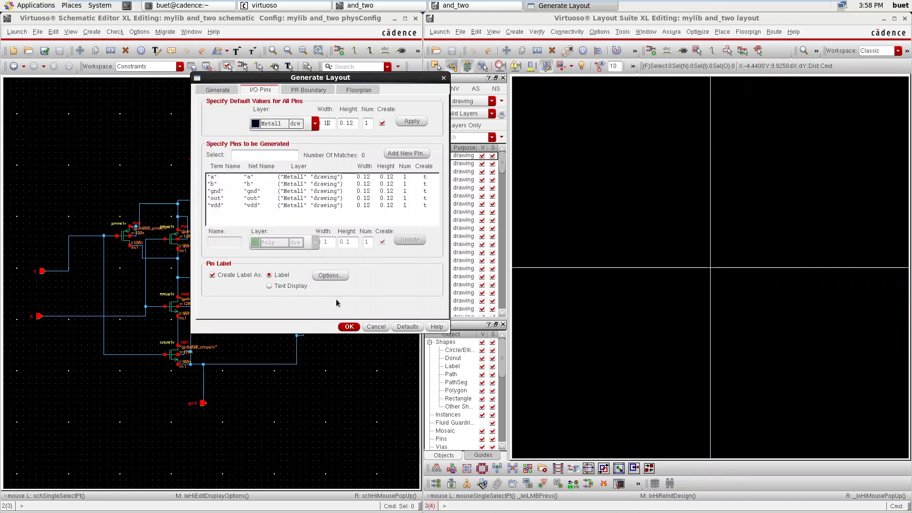
pyautogui.click(349, 327)
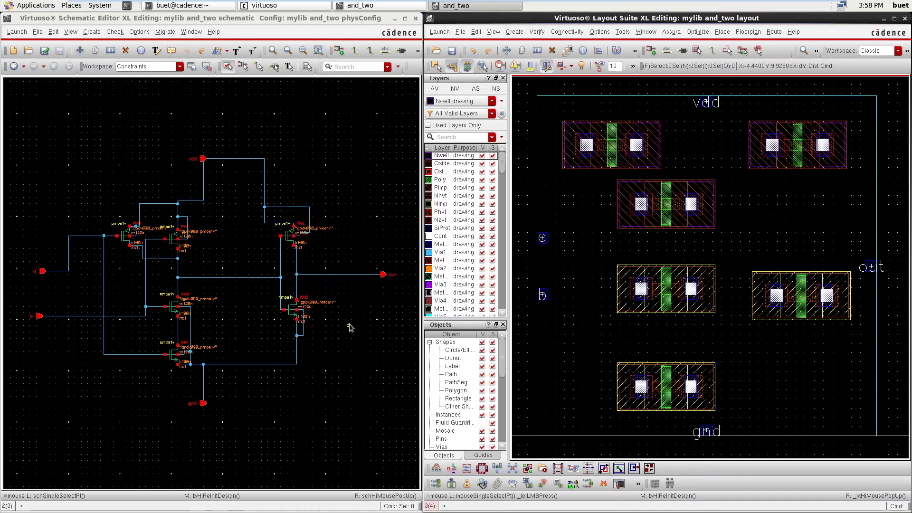
# - Delete the PR boundary rectangle around the generated transistors
pyautogui.click(785, 96)
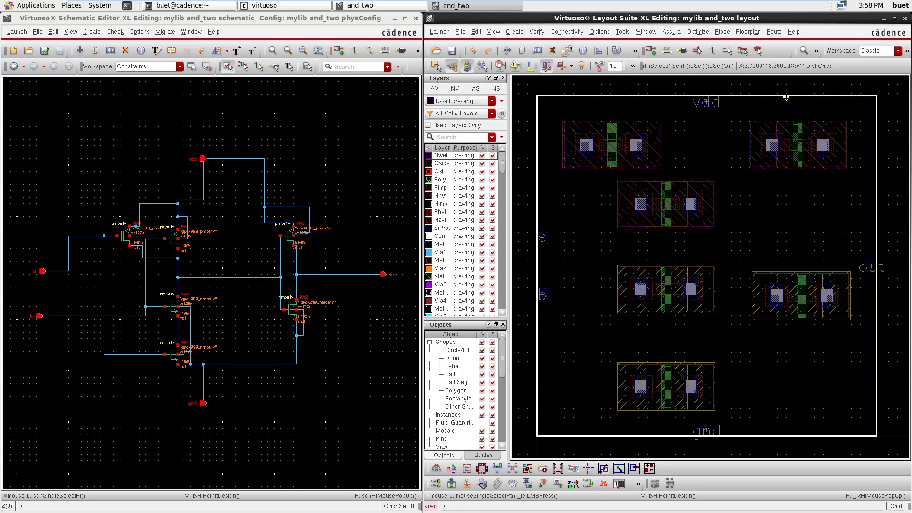
pyautogui.press('Delete')
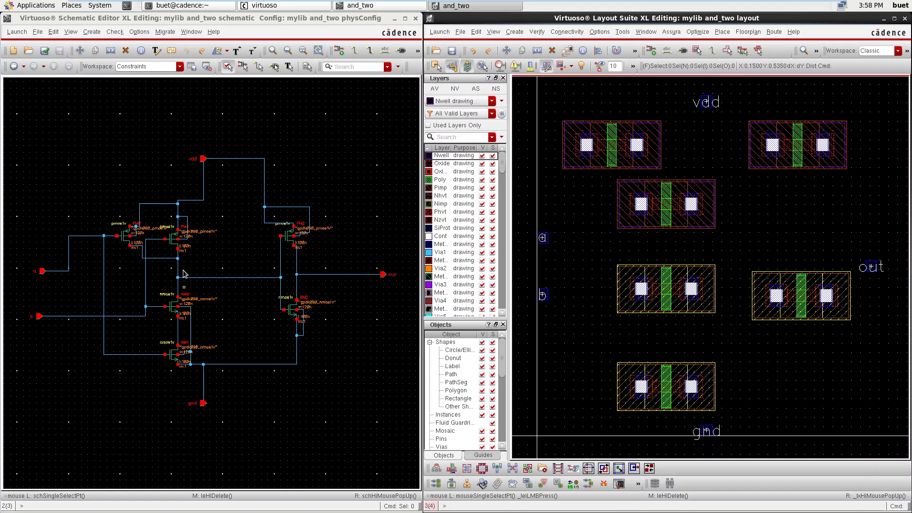
pyautogui.moveTo(557, 112); pyautogui.dragTo(710, 226)
pyautogui.click(613, 240)
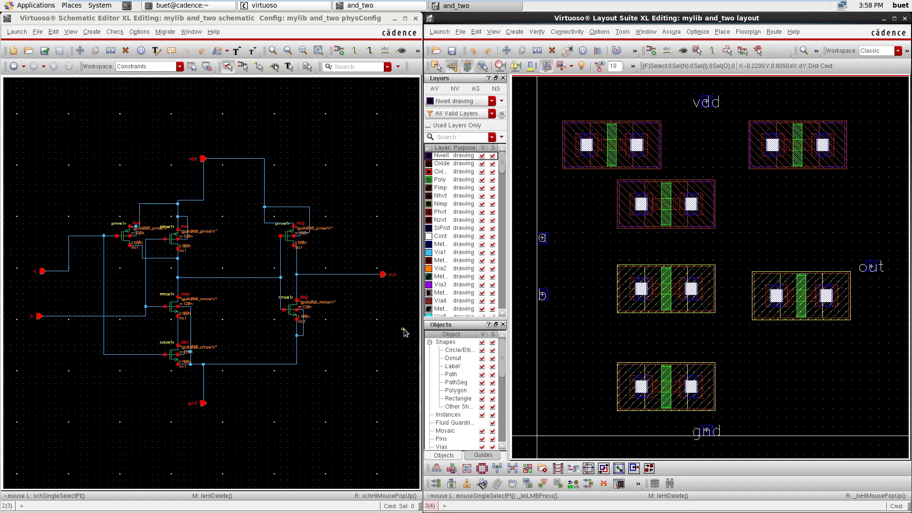
# - Show the Navigator in the layout window and enlarge it to reveal all instances, nets and pins
pyautogui.rightClick(452, 324)
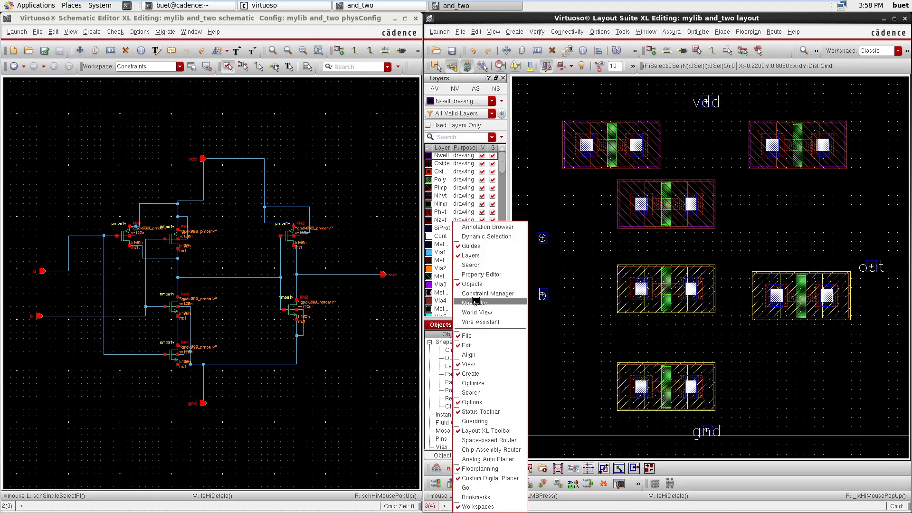
pyautogui.click(476, 302)
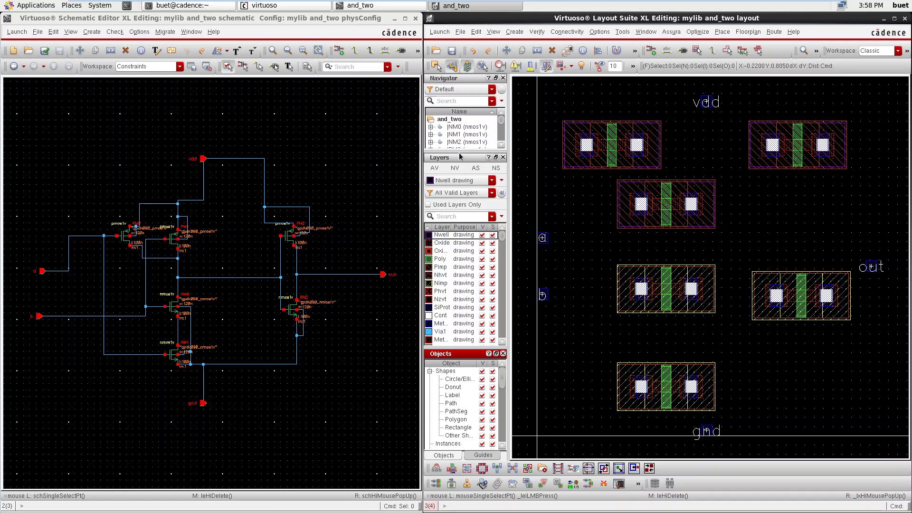
pyautogui.moveTo(460, 150); pyautogui.dragTo(492, 310)
# - Highlight the gnd and a nets, and select individual layout transistors to compare them with their schematic counterparts
pyautogui.click(455, 188)
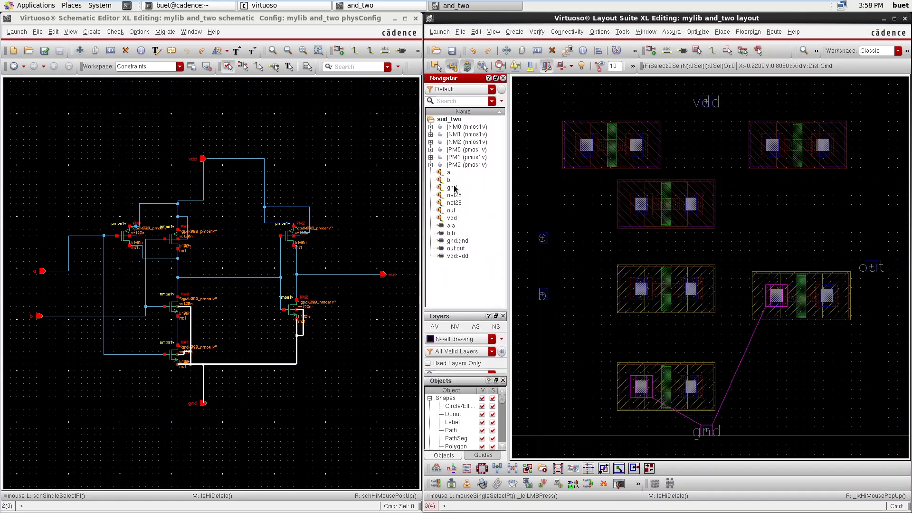
pyautogui.click(449, 172)
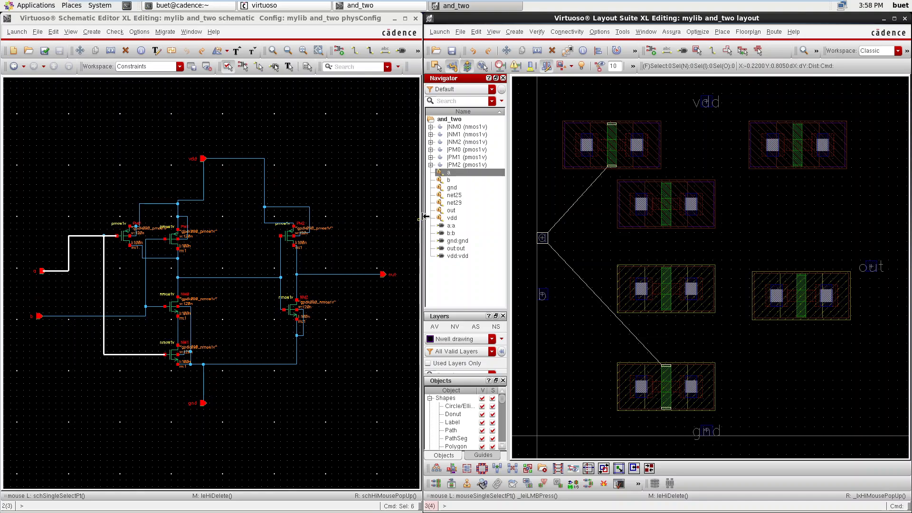
pyautogui.click(598, 212)
pyautogui.moveTo(542, 100); pyautogui.dragTo(709, 238)
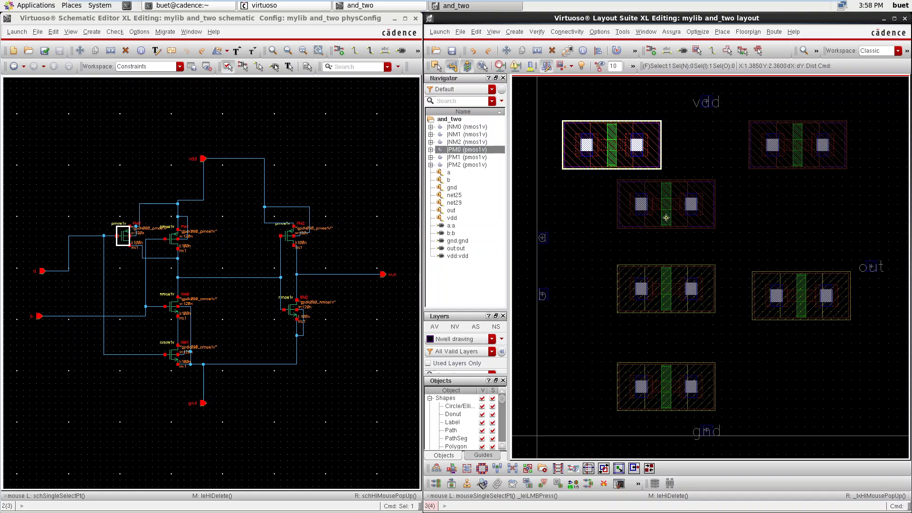
pyautogui.click(699, 190)
pyautogui.click(825, 137)
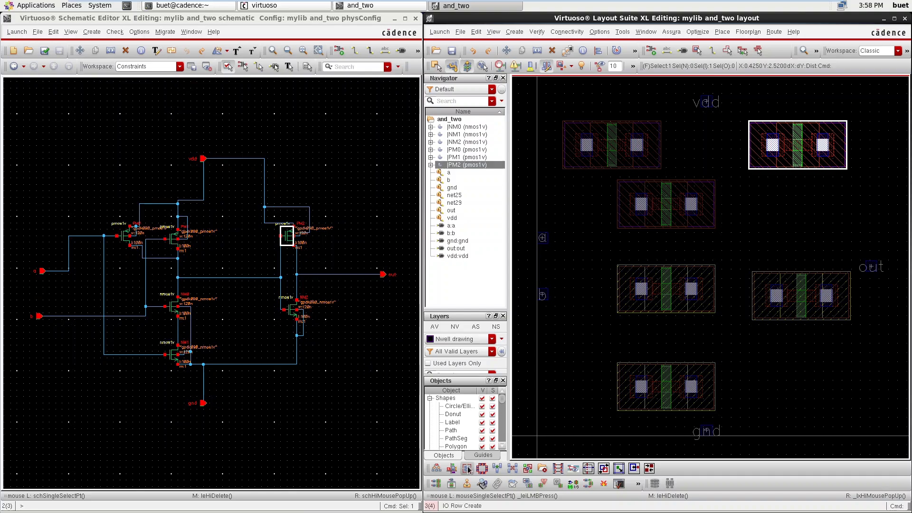
pyautogui.click(795, 289)
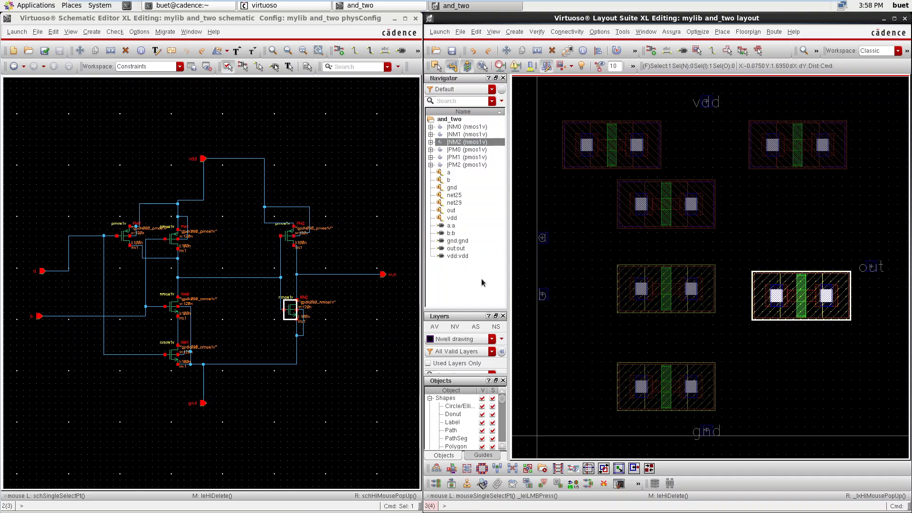
pyautogui.moveTo(608, 260); pyautogui.dragTo(740, 425)
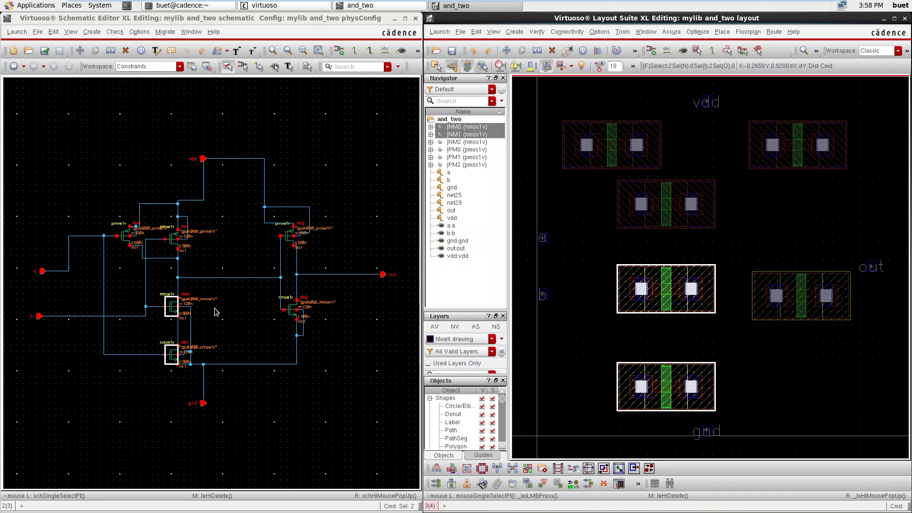
pyautogui.click(653, 294)
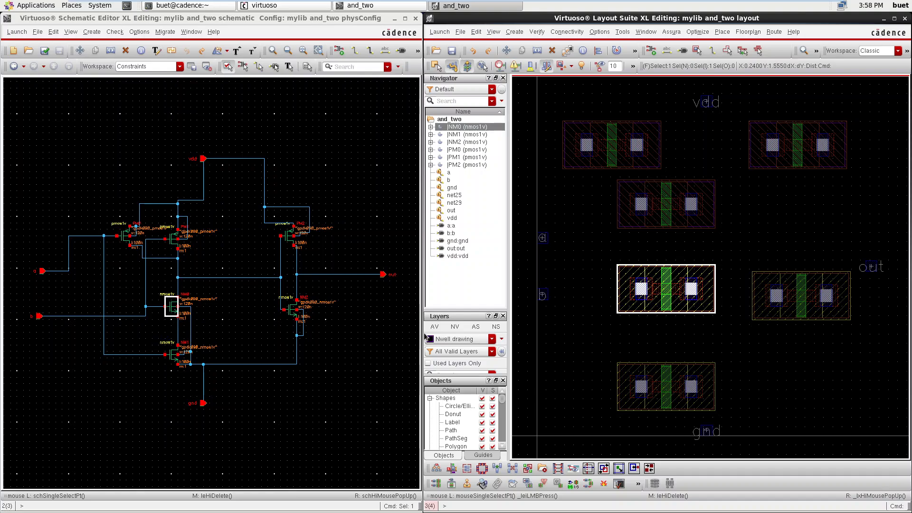
# - Move the vdd pin with its label farther above the PMOS transistors in the layout
pyautogui.keyDown('ctrl'); pyautogui.scroll(-3, 668, 205); pyautogui.keyUp('ctrl')
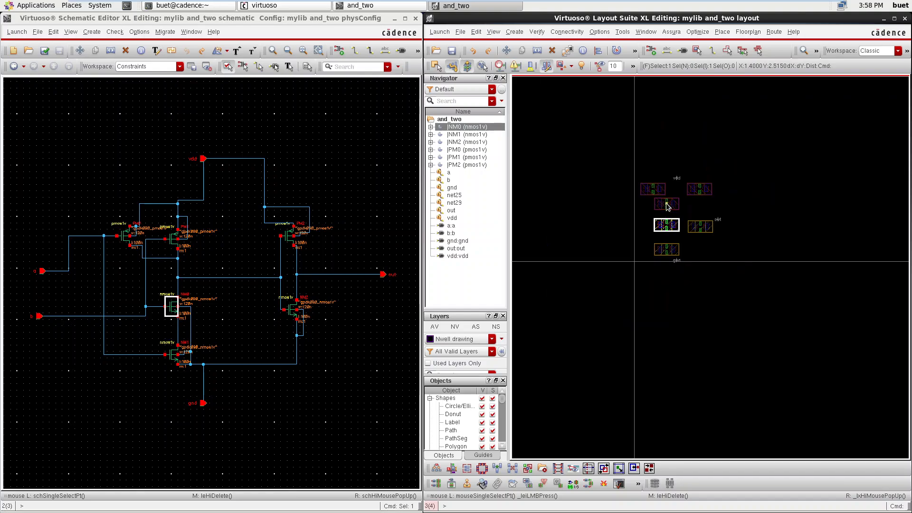
pyautogui.keyDown('ctrl'); pyautogui.scroll(2, 686, 159); pyautogui.keyUp('ctrl')
pyautogui.moveTo(644, 189); pyautogui.dragTo(683, 220)
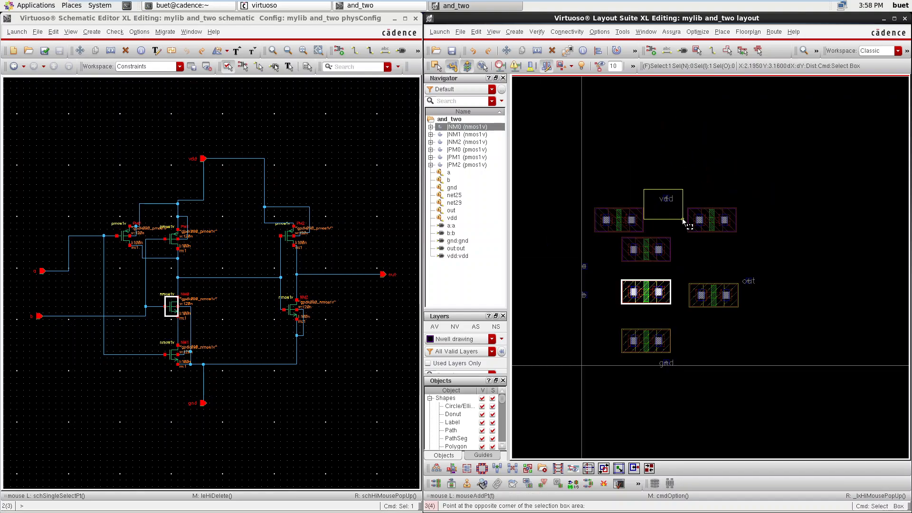
pyautogui.click(682, 219)
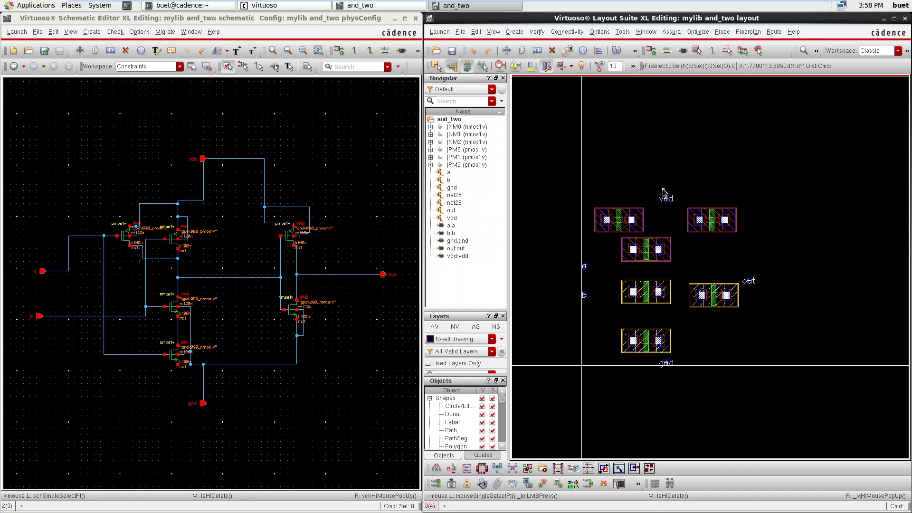
pyautogui.moveTo(658, 189); pyautogui.dragTo(669, 172)
pyautogui.click(667, 171)
# - Move the out pin farther right of NM2 and the gnd pin farther below NM1, with their labels
pyautogui.moveTo(743, 261); pyautogui.dragTo(778, 312)
pyautogui.moveTo(750, 284); pyautogui.dragTo(796, 284)
pyautogui.moveTo(659, 363); pyautogui.dragTo(669, 397)
pyautogui.click(666, 395)
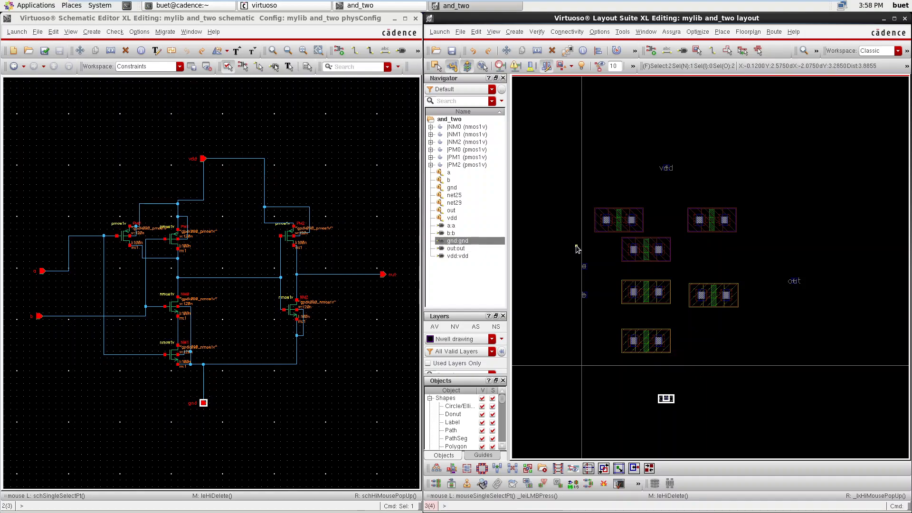
# - Move the a and b input pins together farther left of the transistors in the layout
pyautogui.moveTo(577, 245); pyautogui.dragTo(601, 326)
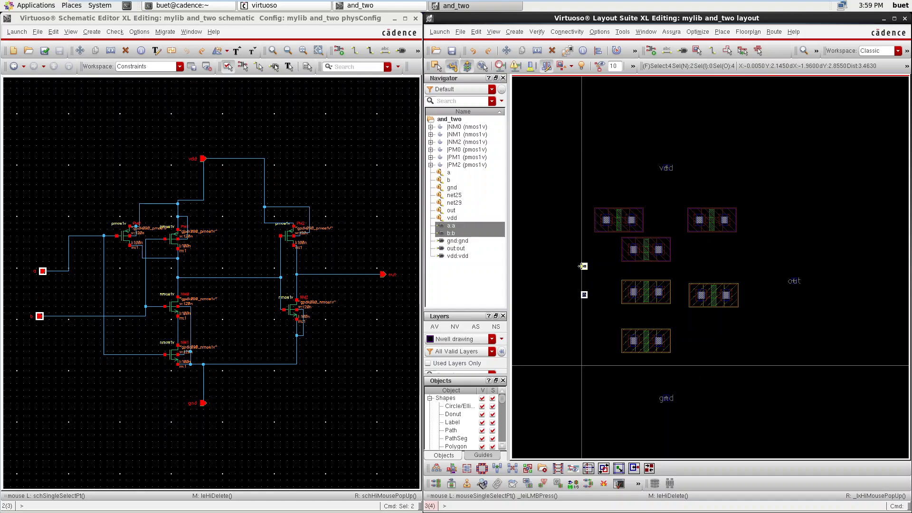
pyautogui.moveTo(584, 265); pyautogui.dragTo(545, 266)
# - Highlight the vdd net and net25 from the schematic to examine how they connect the PMOS transistors in the layout
pyautogui.click(154, 204)
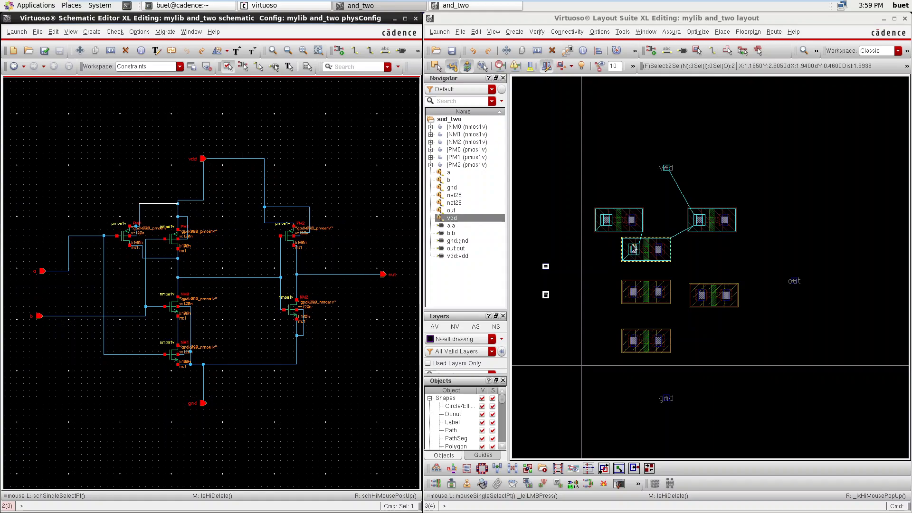
pyautogui.keyDown('ctrl'); pyautogui.scroll(2, 633, 248); pyautogui.keyUp('ctrl')
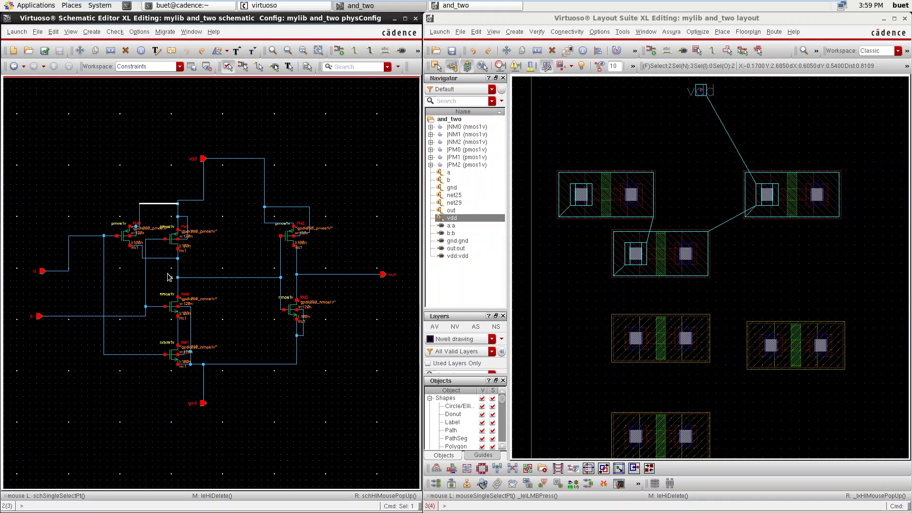
pyautogui.click(159, 259)
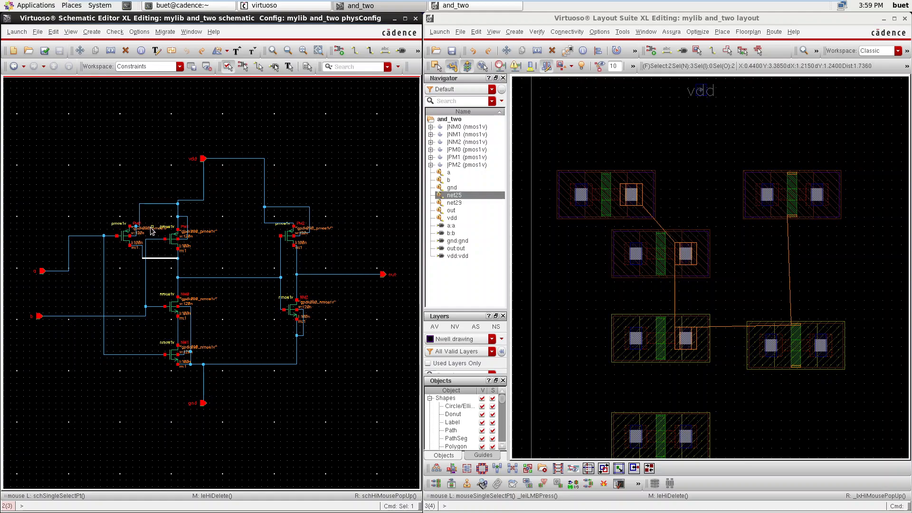
pyautogui.click(152, 203)
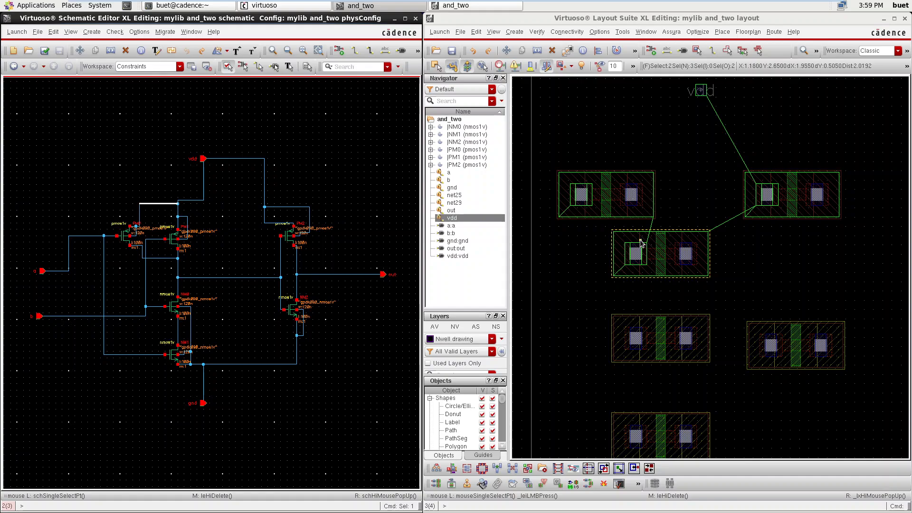
# - Highlight net29 between NM0 and NM1, and the gnd net, to examine their connections in the layout
pyautogui.click(178, 335)
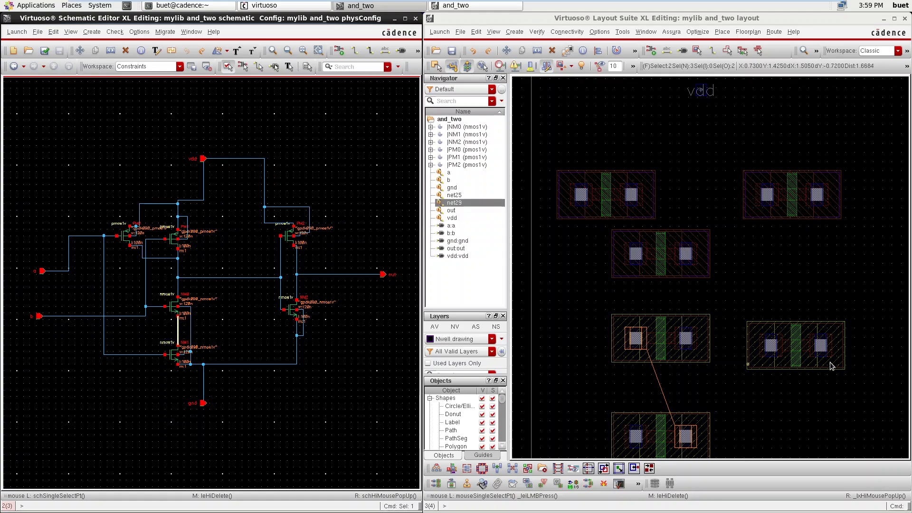
pyautogui.scroll(-2, 826, 366)
pyautogui.scroll(2, 738, 388)
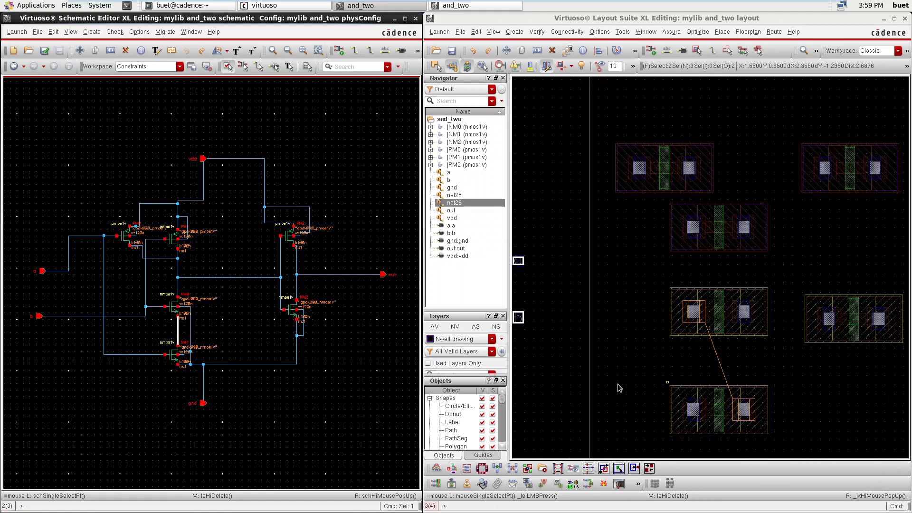
pyautogui.click(260, 370)
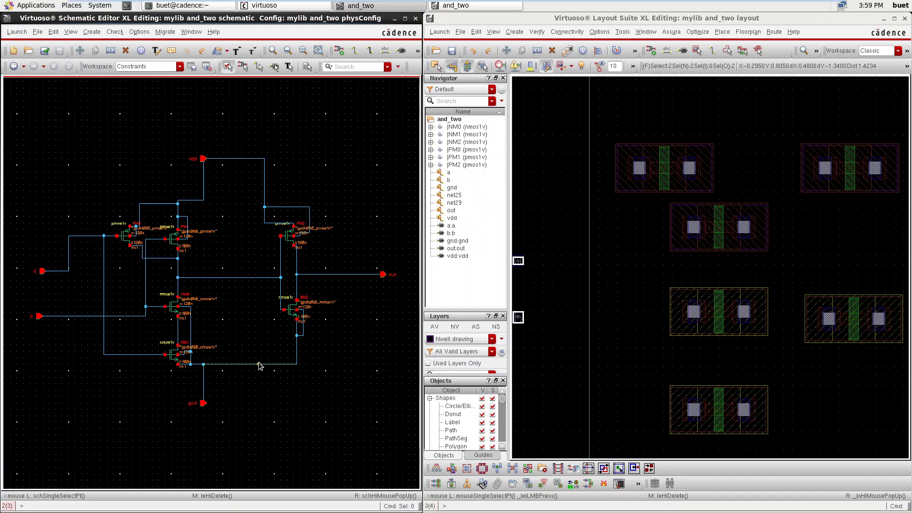
pyautogui.click(259, 362)
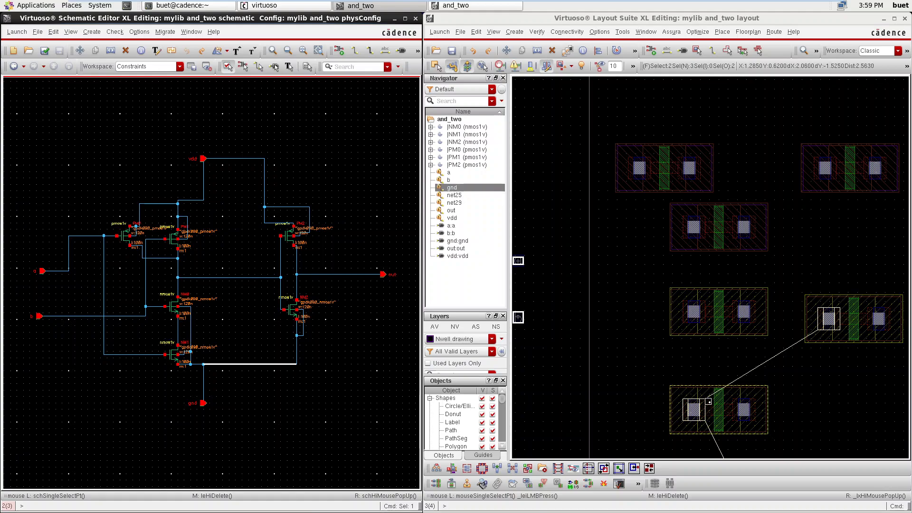
pyautogui.scroll(-2, 705, 404)
pyautogui.scroll(1, 716, 401)
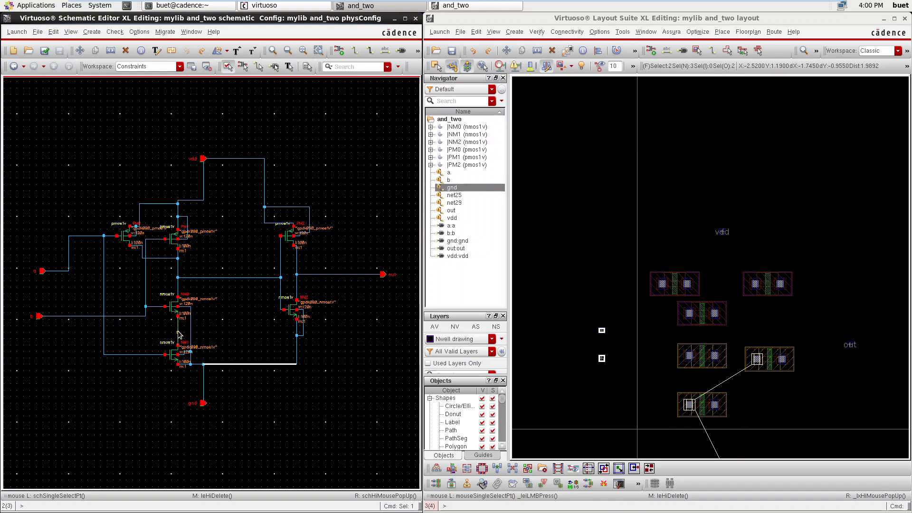
# - Select the three NMOS transistors with their wiring in the schematic, and compare the gnd and net29 connections in the layout
pyautogui.moveTo(152, 336); pyautogui.dragTo(358, 354)
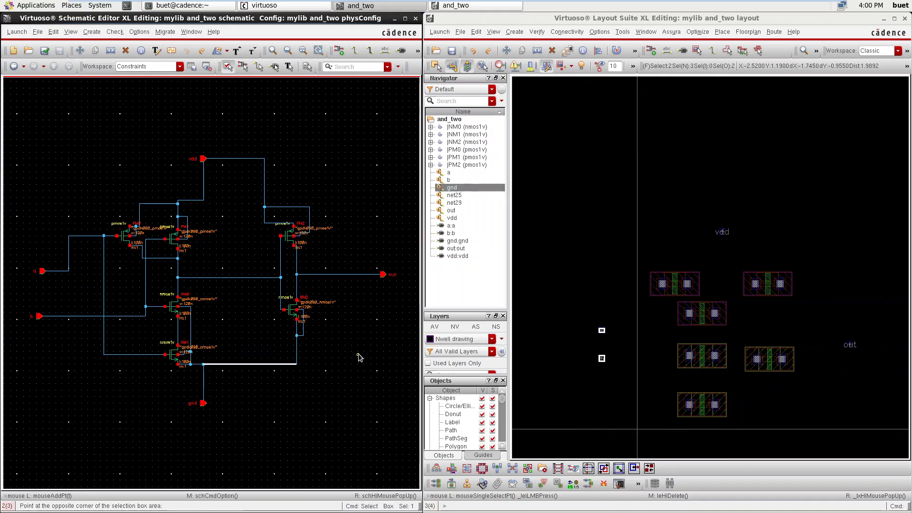
pyautogui.moveTo(331, 294); pyautogui.dragTo(152, 385)
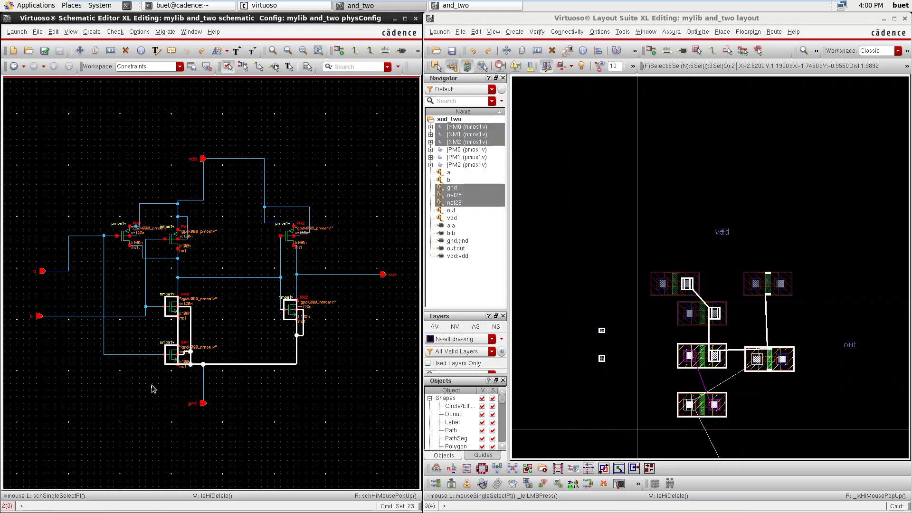
pyautogui.click(248, 322)
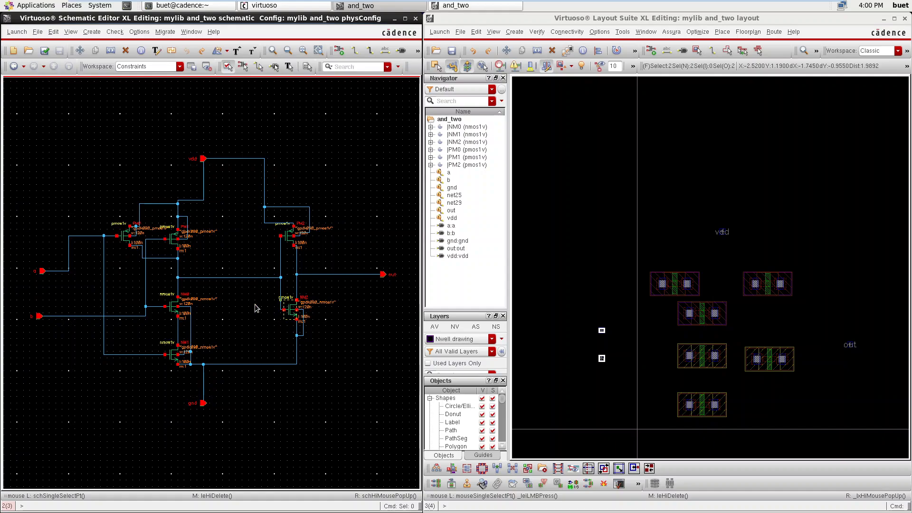
pyautogui.click(249, 365)
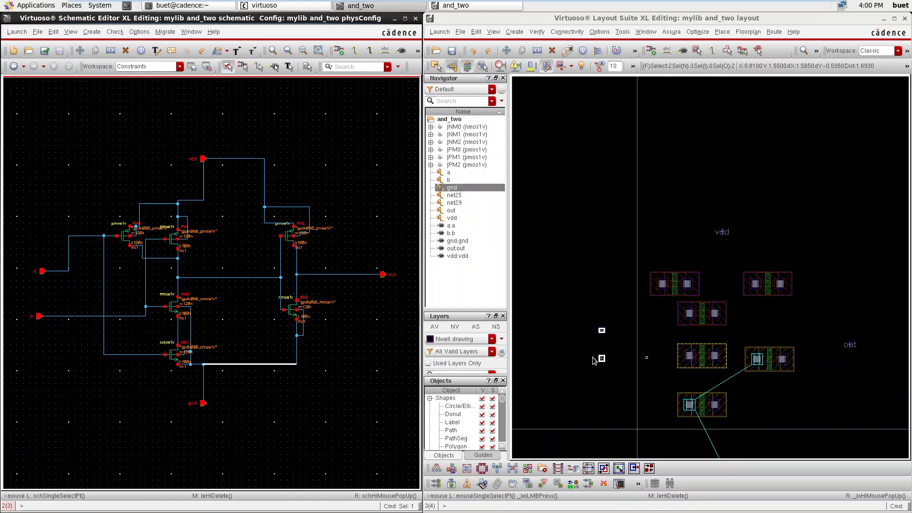
pyautogui.click(178, 328)
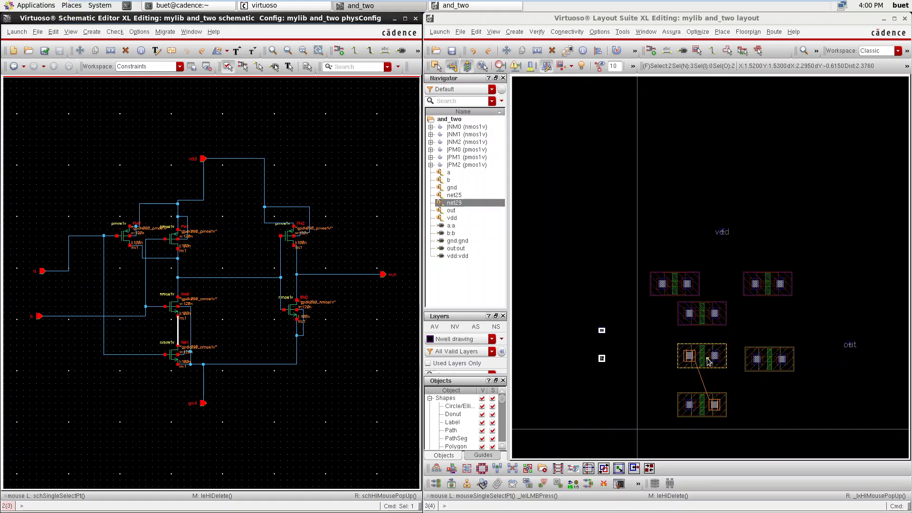
# - Move NM0 down onto the net29 end of NM1 in the layout so the two transistors abut and share diffusion
pyautogui.moveTo(707, 358); pyautogui.dragTo(725, 388)
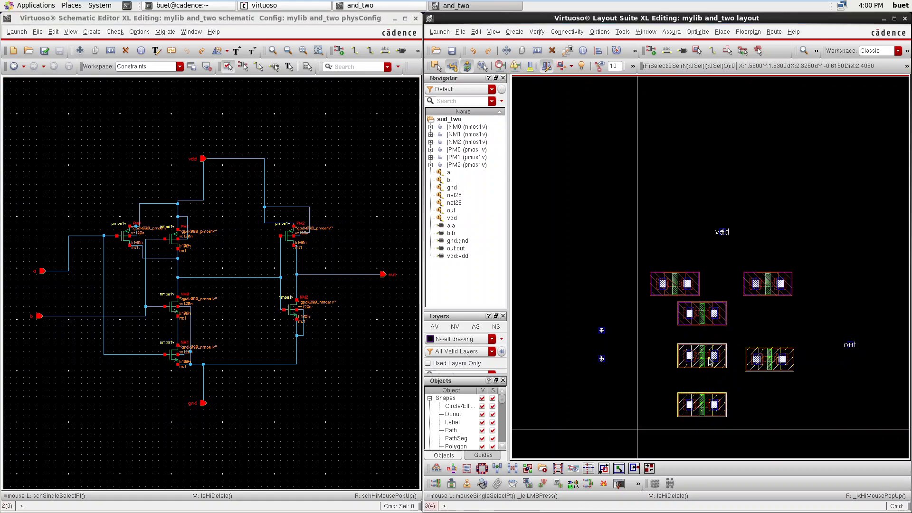
pyautogui.moveTo(708, 358); pyautogui.dragTo(737, 405)
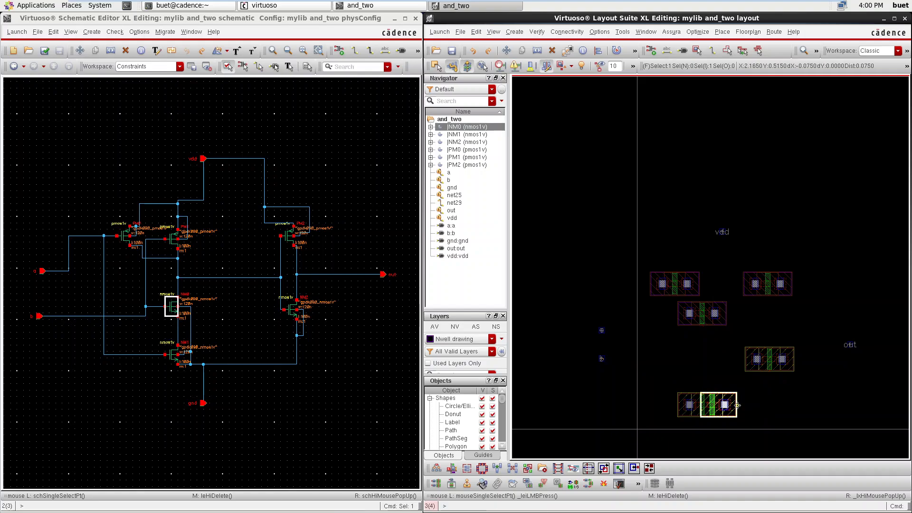
pyautogui.keyDown('ctrl'); pyautogui.scroll(2, 715, 416); pyautogui.keyUp('ctrl')
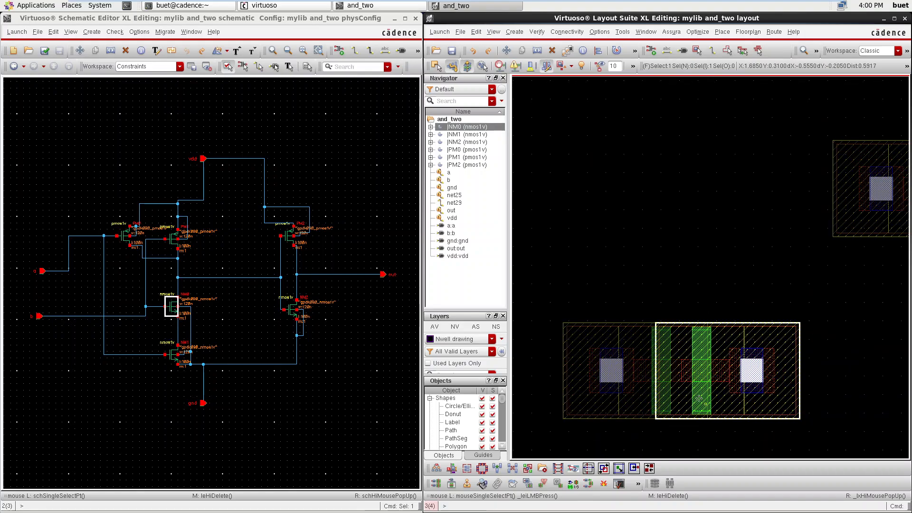
pyautogui.click(689, 308)
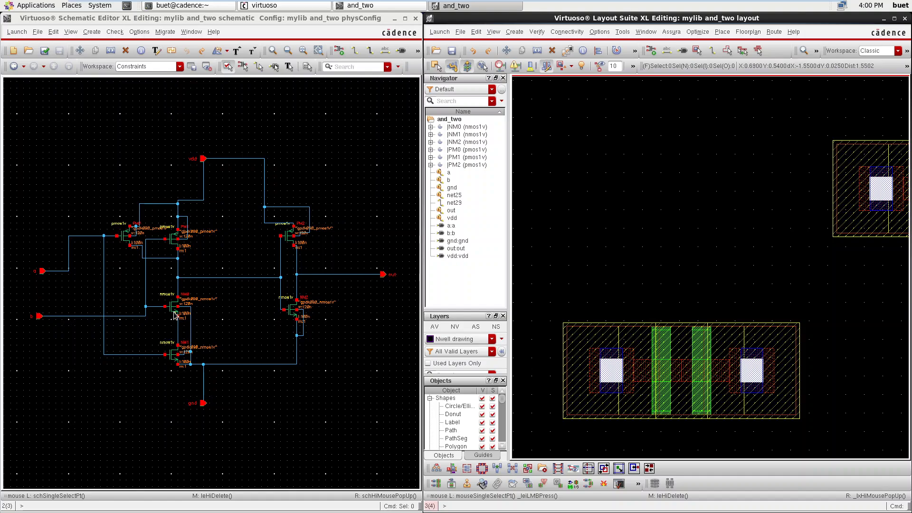
# - Highlight net29 and the gnd net from the schematic to check the connections of the abutted NM0 and NM1 pair
pyautogui.click(179, 333)
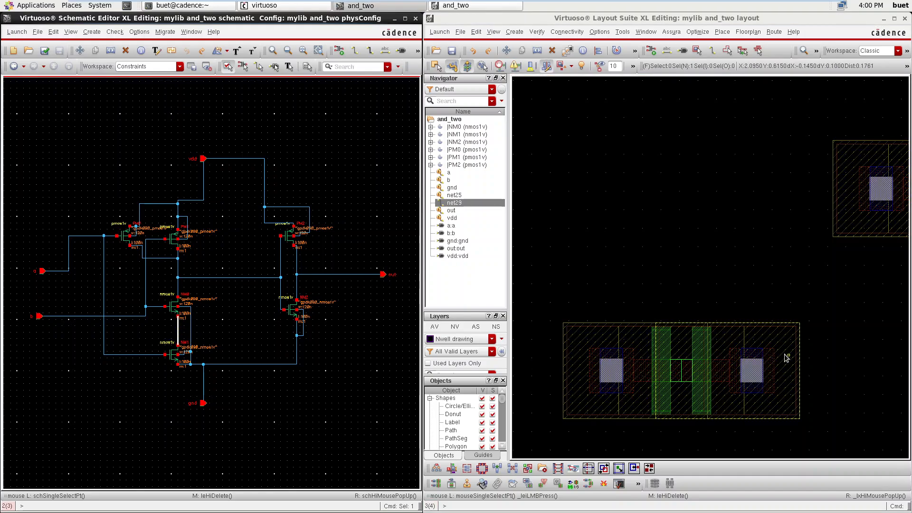
pyautogui.click(259, 365)
pyautogui.keyDown('ctrl'); pyautogui.scroll(2, 628, 336); pyautogui.keyUp('ctrl')
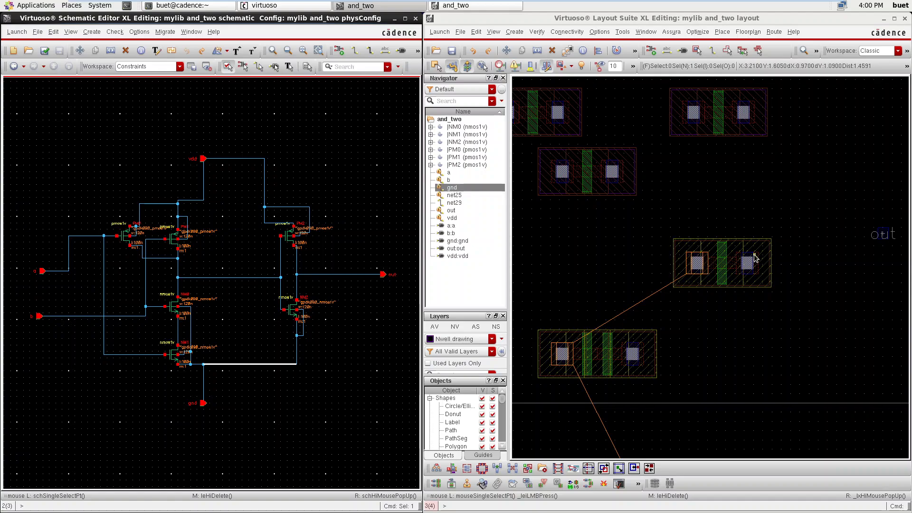
pyautogui.click(724, 255)
pyautogui.moveTo(724, 254); pyautogui.dragTo(586, 288)
pyautogui.click(589, 293)
pyautogui.click(587, 289)
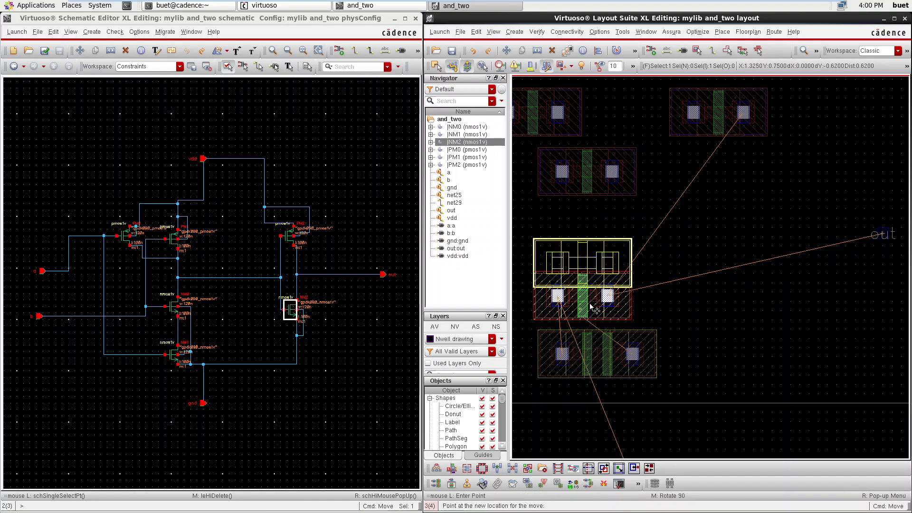
pyautogui.click(727, 290)
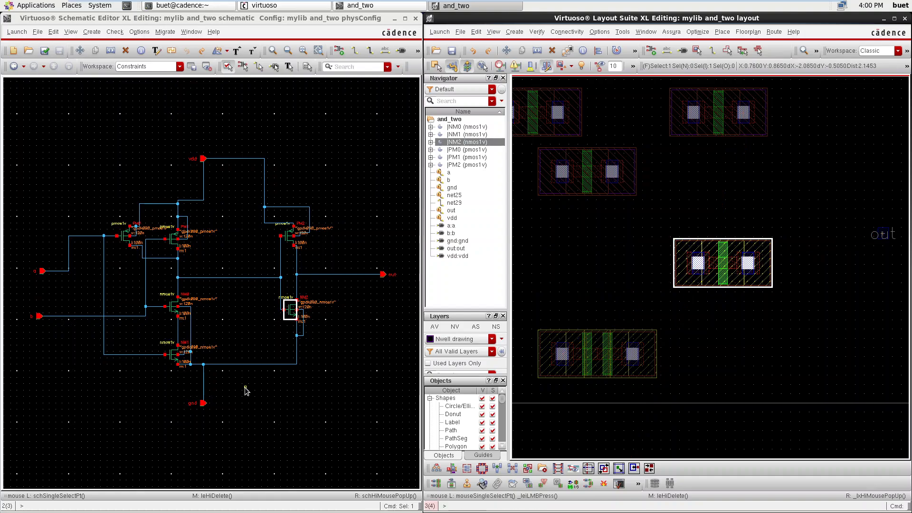
# - Check the gnd net, and rotate the abutted NM0 and NM1 pair 180 degrees in the layout so its gnd end faces NM2
pyautogui.click(247, 364)
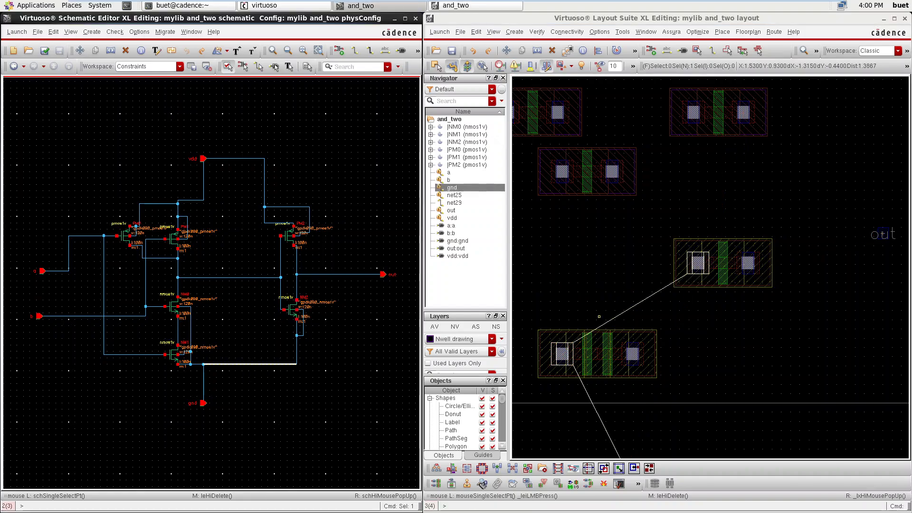
pyautogui.scroll(-2, 599, 317)
pyautogui.scroll(1, 590, 315)
pyautogui.moveTo(559, 305); pyautogui.dragTo(662, 377)
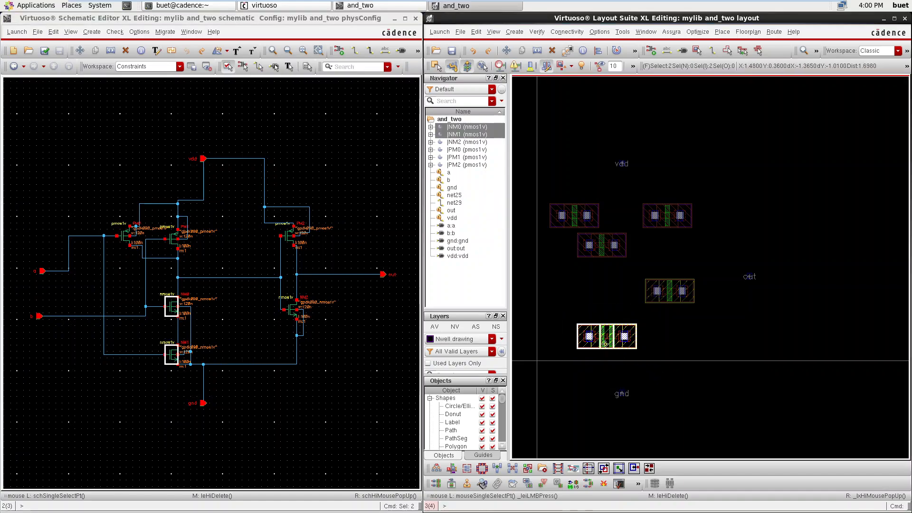
pyautogui.hotkey('shift', 'o')
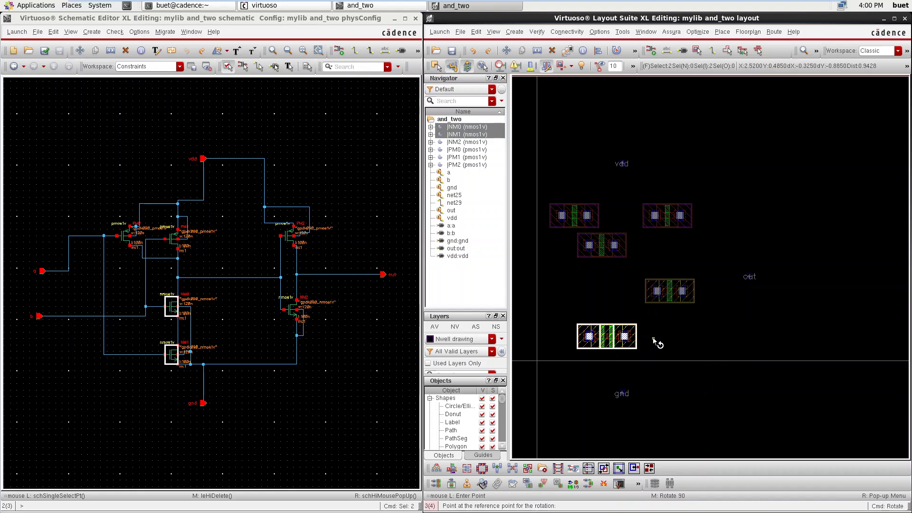
pyautogui.press('f')
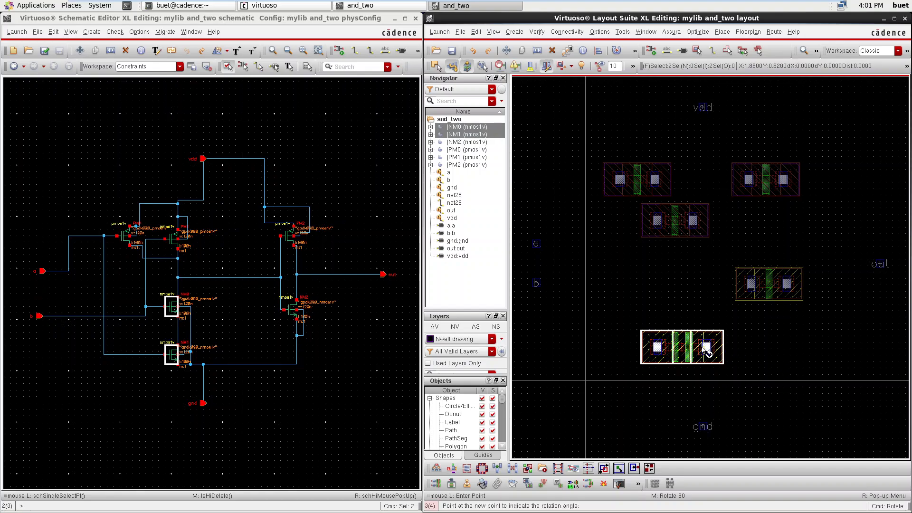
pyautogui.click(703, 348)
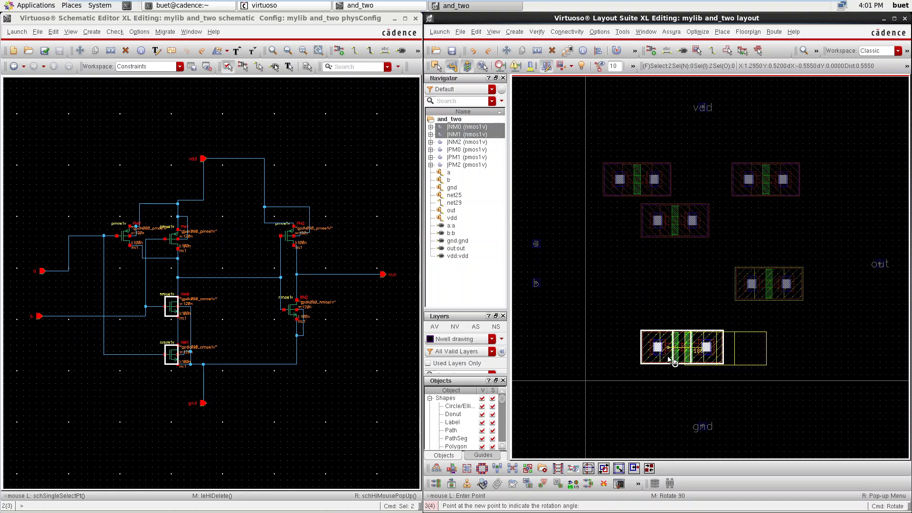
pyautogui.scroll(1, 671, 362)
pyautogui.scroll(1, 672, 361)
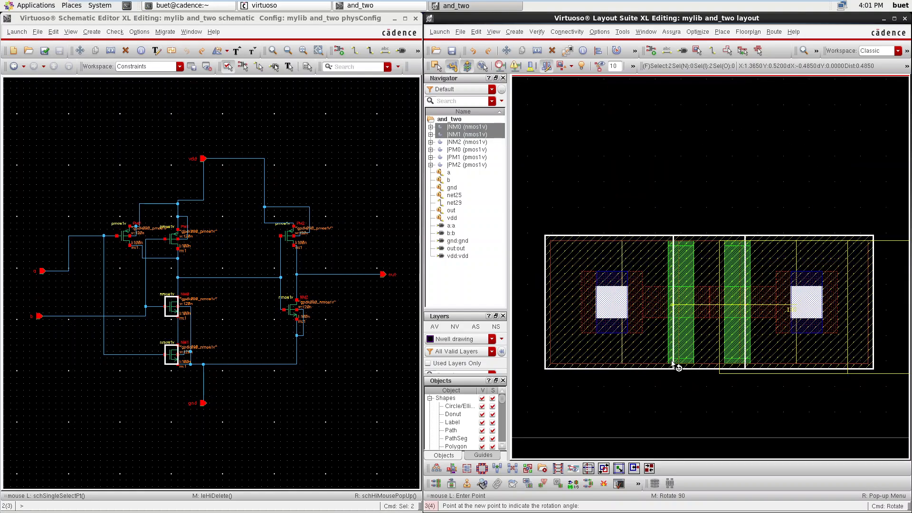
pyautogui.click(625, 340)
pyautogui.scroll(-2, 622, 336)
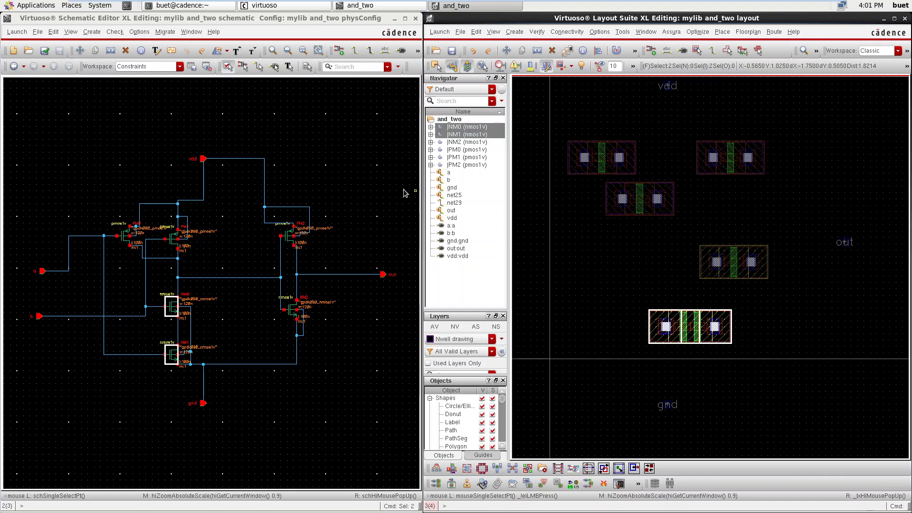
# - Highlight the gnd net from the Navigator, and undo and redo the pair's rotation to compare the gnd connections
pyautogui.click(461, 188)
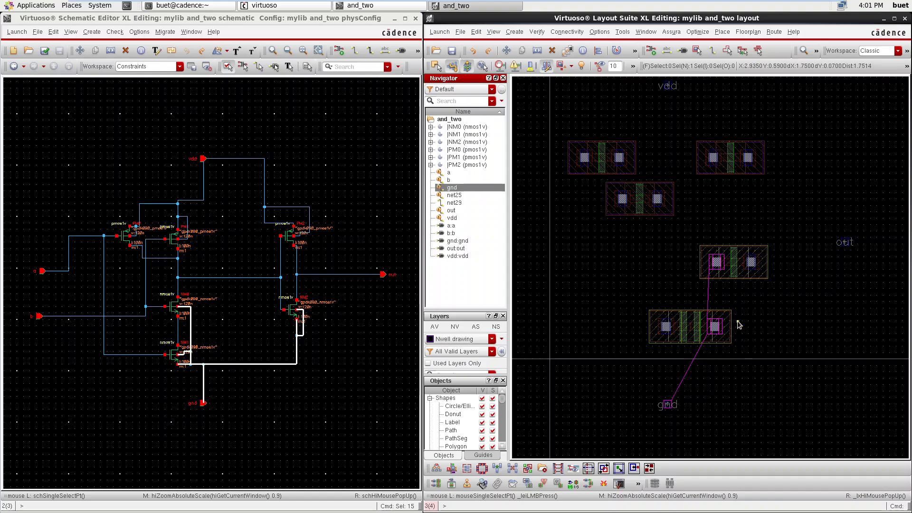
pyautogui.press('u')
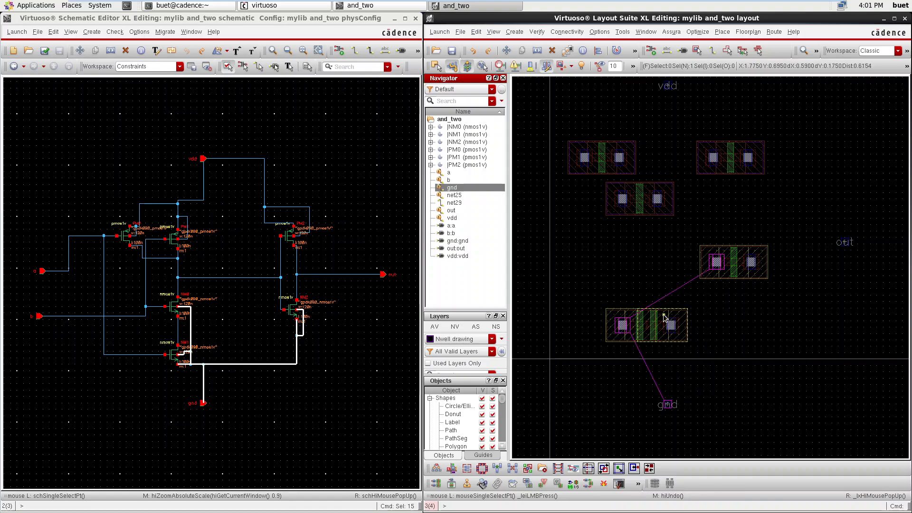
pyautogui.hotkey('shift', 'u')
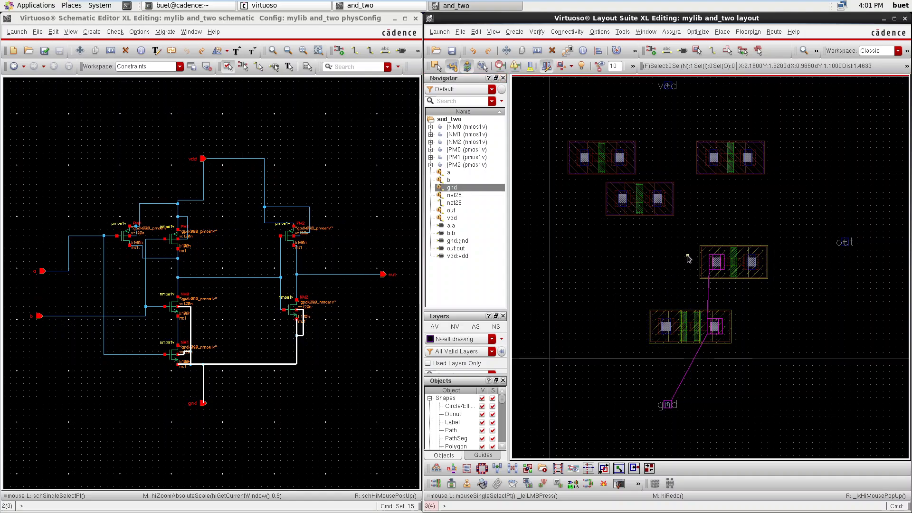
# - Move NM2 down onto the gnd end of the NM0 and NM1 pair so it abuts and shares the gnd contact
pyautogui.click(713, 260)
pyautogui.press('m')
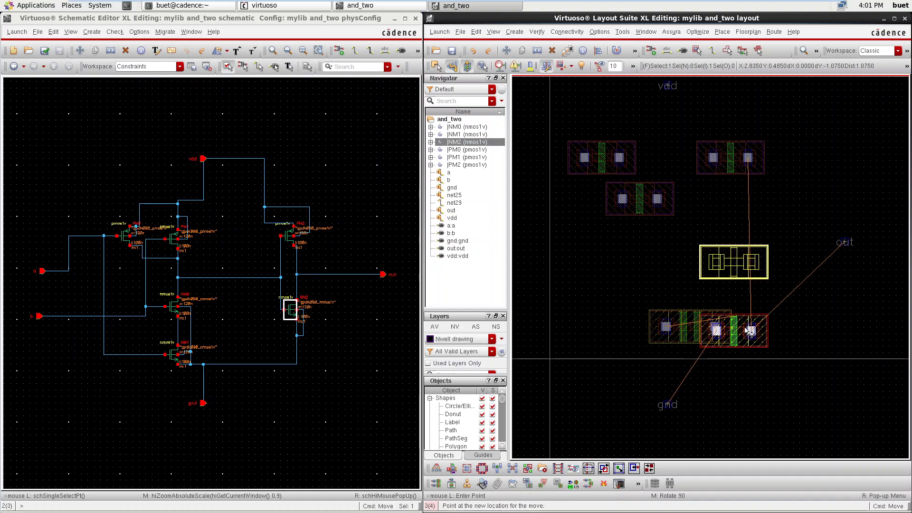
pyautogui.click(741, 322)
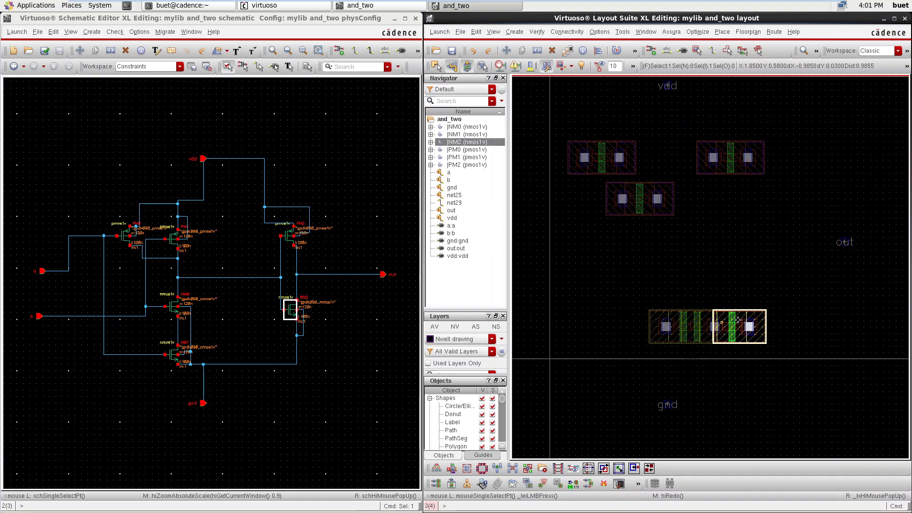
# - Examine the abutted edge between NM2 and the NM0/NM1 pair, and move NM2 up 0.005 to align its top edge with the pair's
pyautogui.scroll(2, 725, 338)
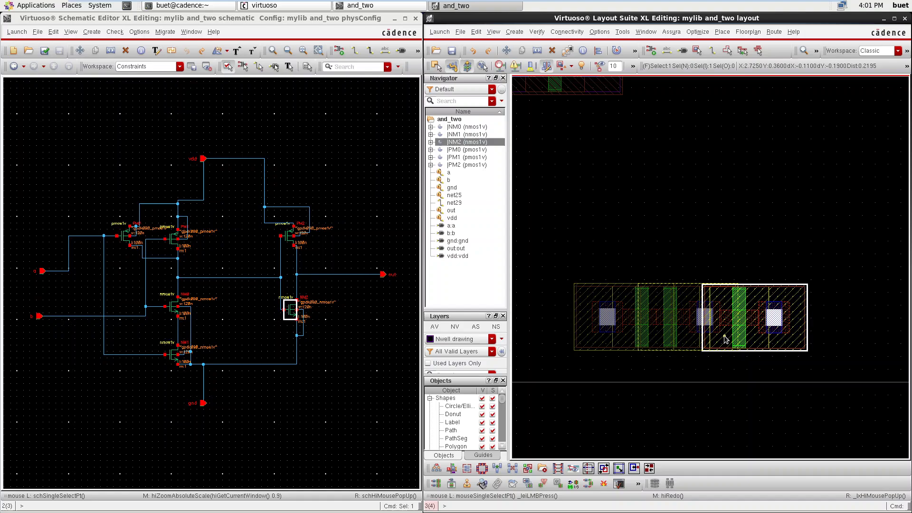
pyautogui.click(708, 378)
pyautogui.scroll(5, 714, 357)
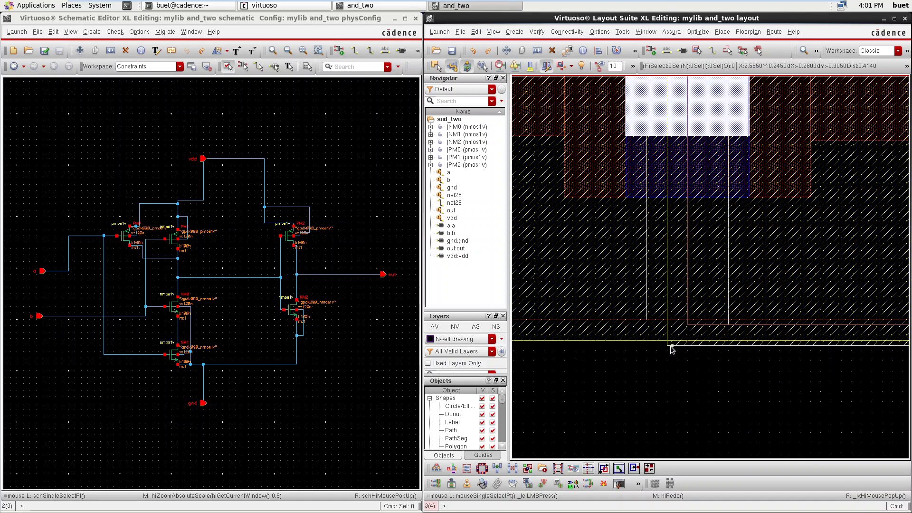
pyautogui.scroll(-4, 654, 346)
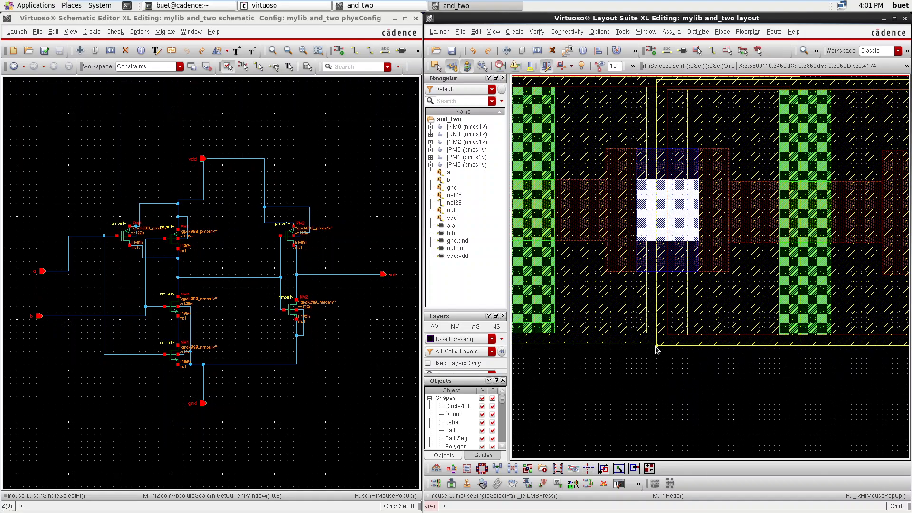
pyautogui.scroll(1, 654, 347)
pyautogui.scroll(2, 655, 349)
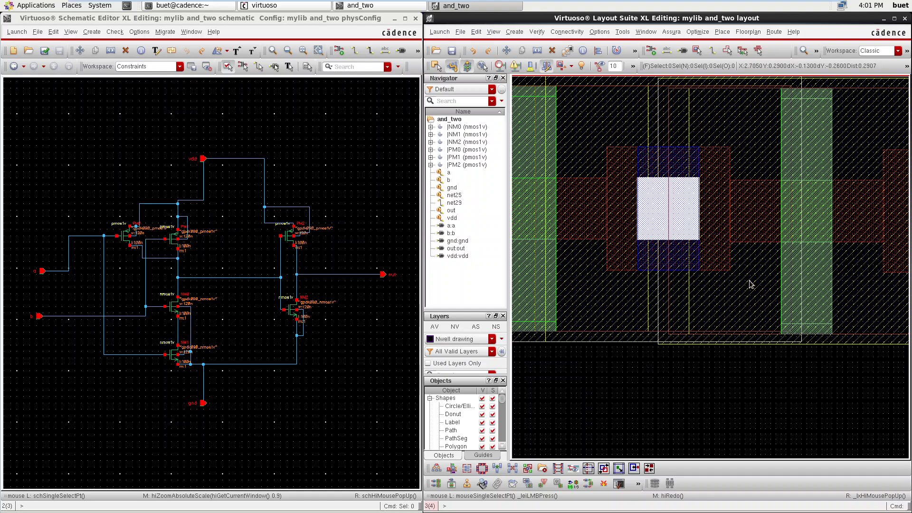
pyautogui.scroll(-4, 748, 280)
pyautogui.scroll(2, 731, 244)
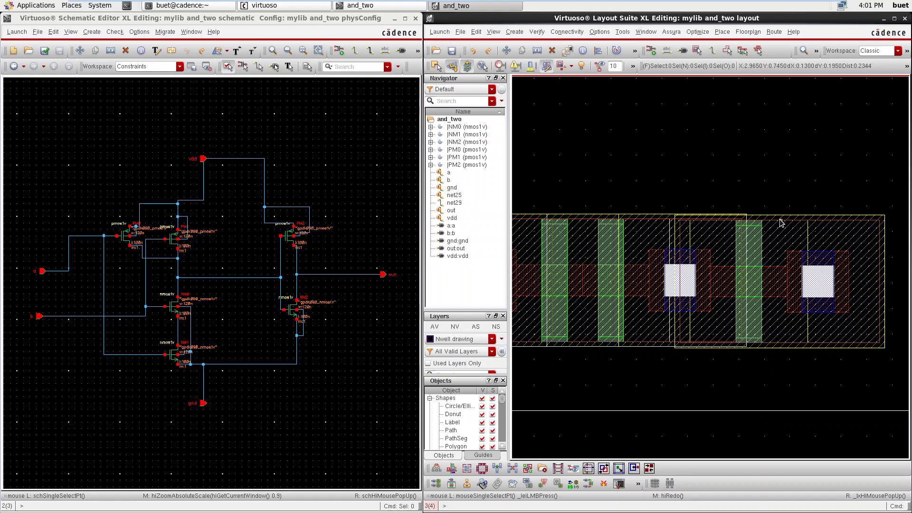
pyautogui.click(767, 219)
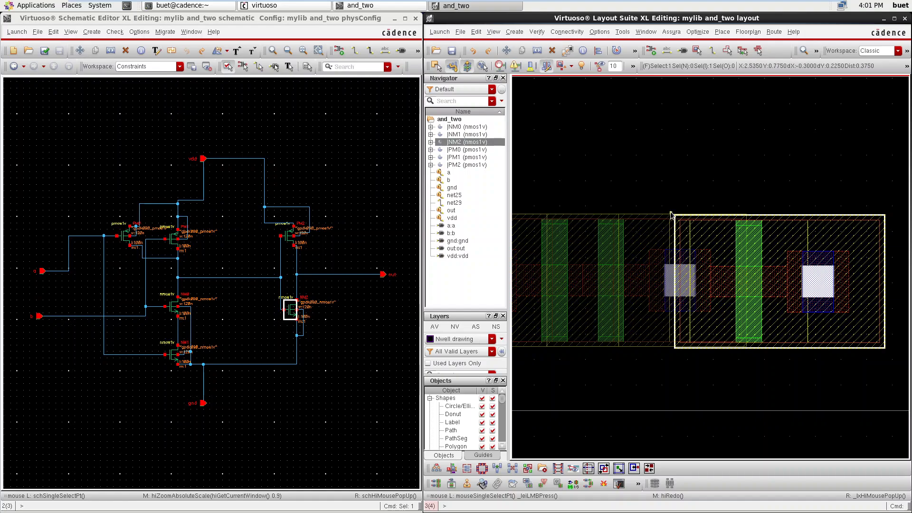
pyautogui.scroll(3, 669, 217)
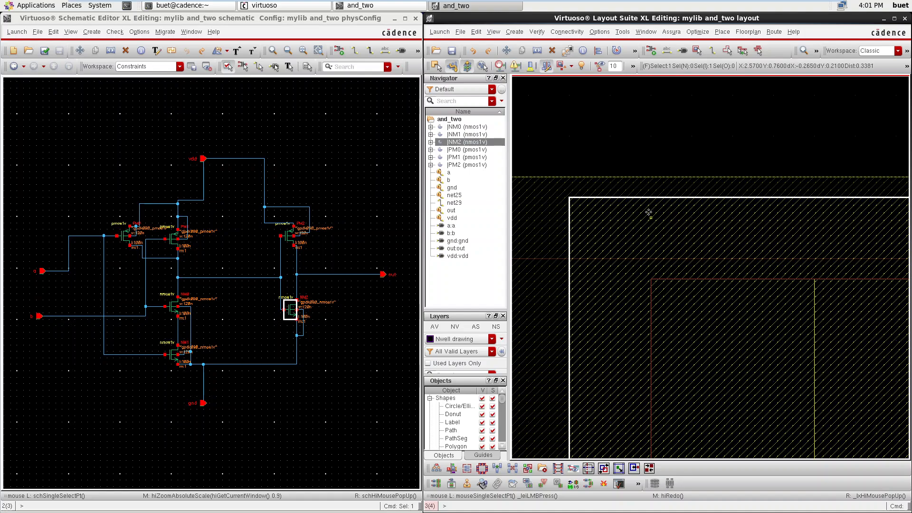
pyautogui.press('m')
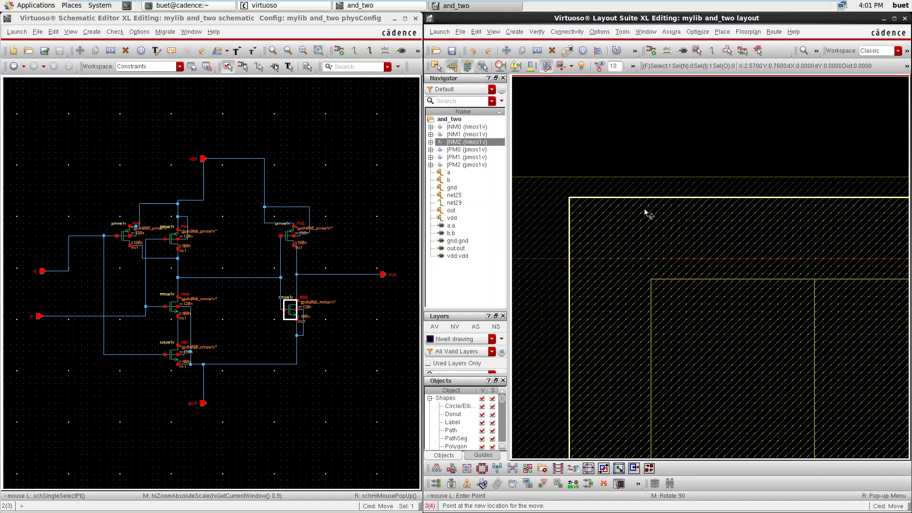
pyautogui.click(663, 179)
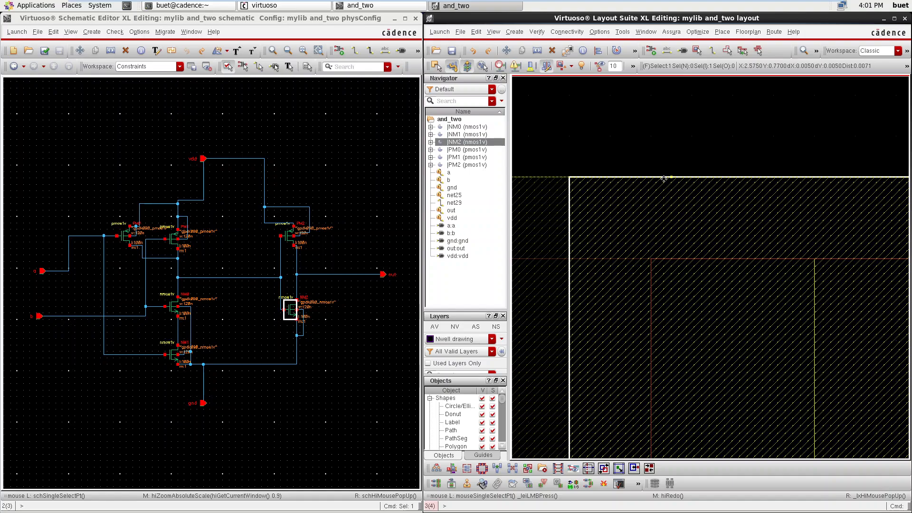
# - Inspect the lower edge of NM2 for alignment with the NM0 and NM1 pair, and fit the whole layout in view
pyautogui.scroll(-3, 664, 179)
pyautogui.scroll(-1, 686, 285)
pyautogui.scroll(2, 689, 366)
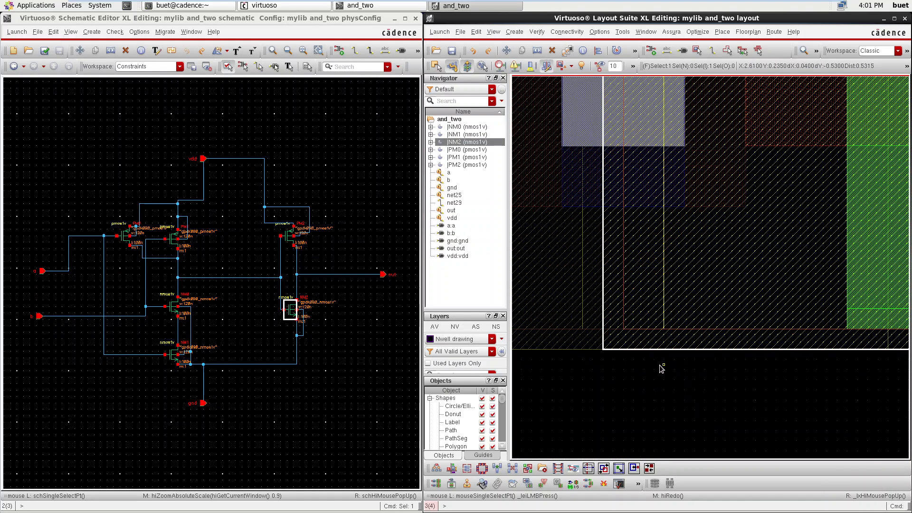
pyautogui.click(630, 361)
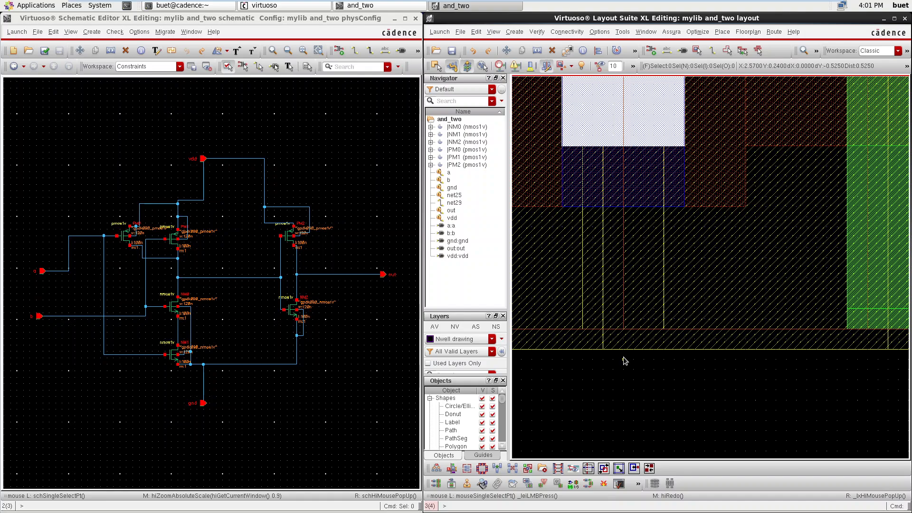
pyautogui.press('f')
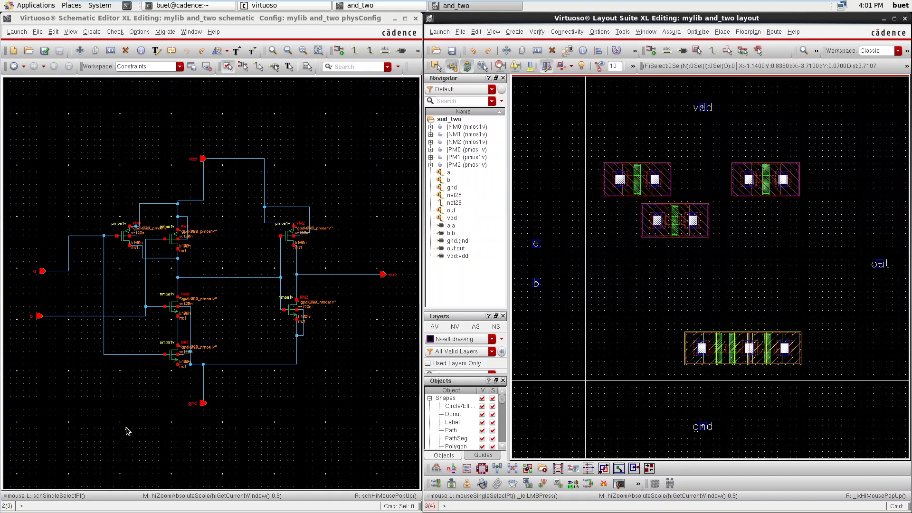
# - Highlight the gnd, net25 and vdd nets from the schematic to check their connections across the layout transistors
pyautogui.click(231, 366)
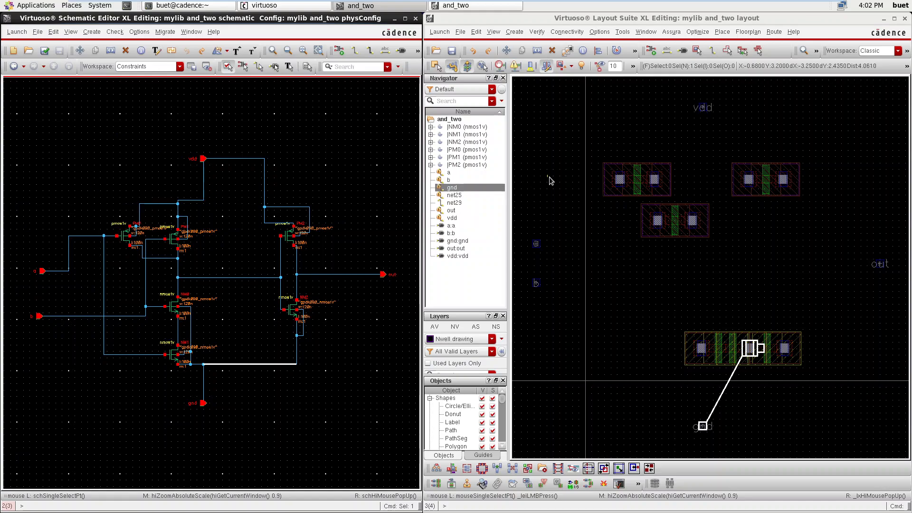
pyautogui.click(162, 258)
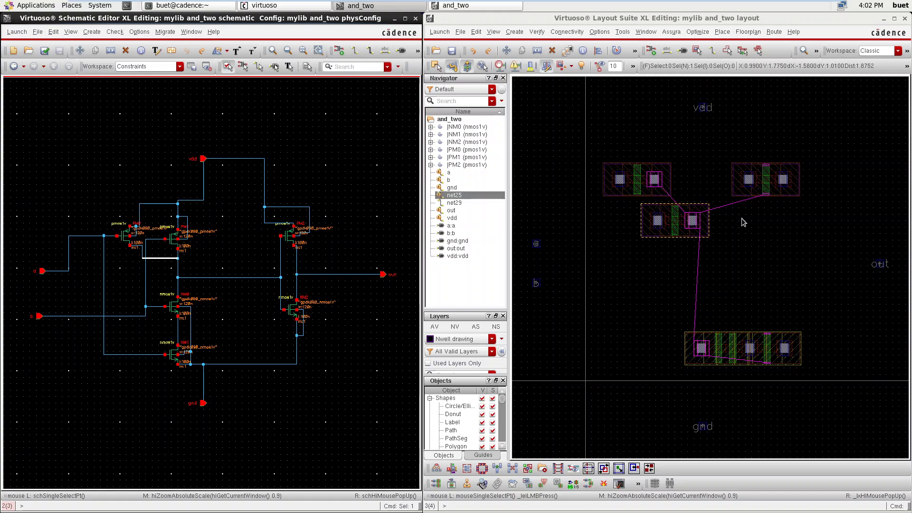
pyautogui.click(164, 205)
pyautogui.click(160, 205)
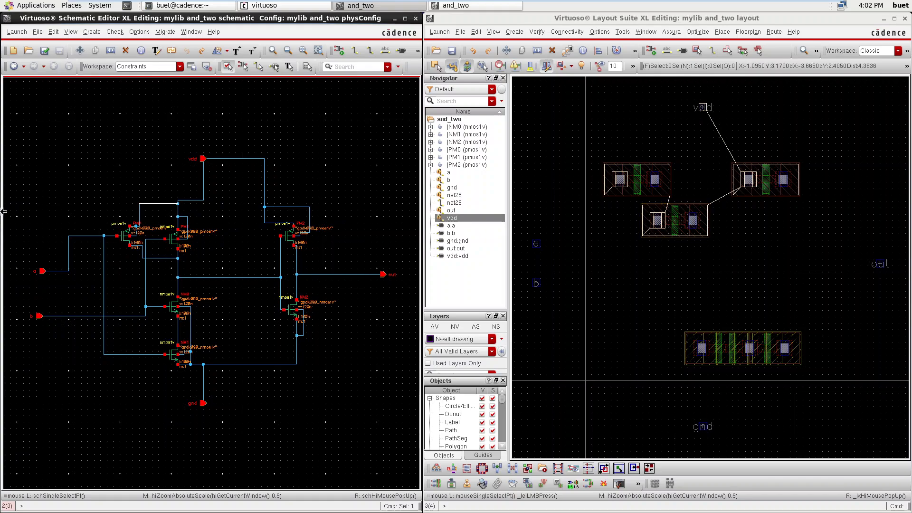
pyautogui.click(162, 259)
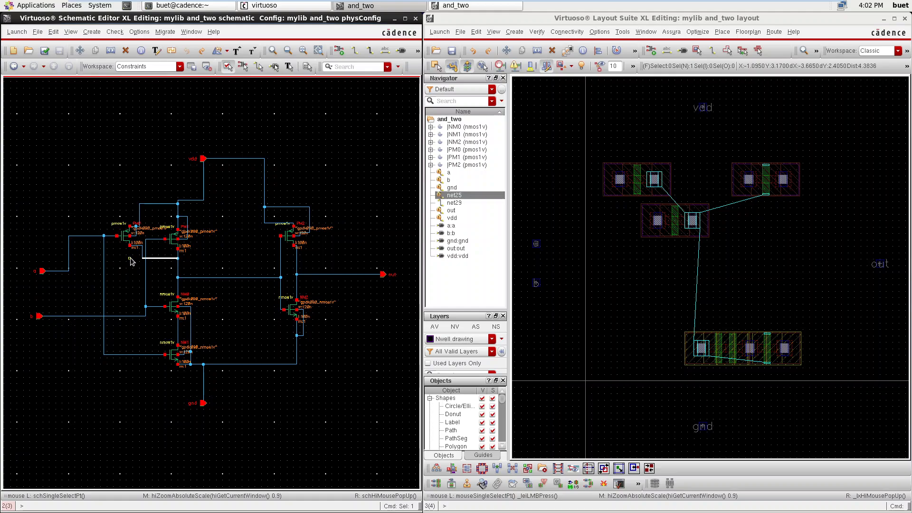
# - Examine how PM0 and PM1 connect in the schematic, and compare their vdd and net25 terminals in the layout by highlighting both nets
pyautogui.keyDown('ctrl'); pyautogui.scroll(4, 139, 259); pyautogui.keyUp('ctrl')
pyautogui.keyDown('ctrl'); pyautogui.scroll(-2, 139, 259); pyautogui.keyUp('ctrl')
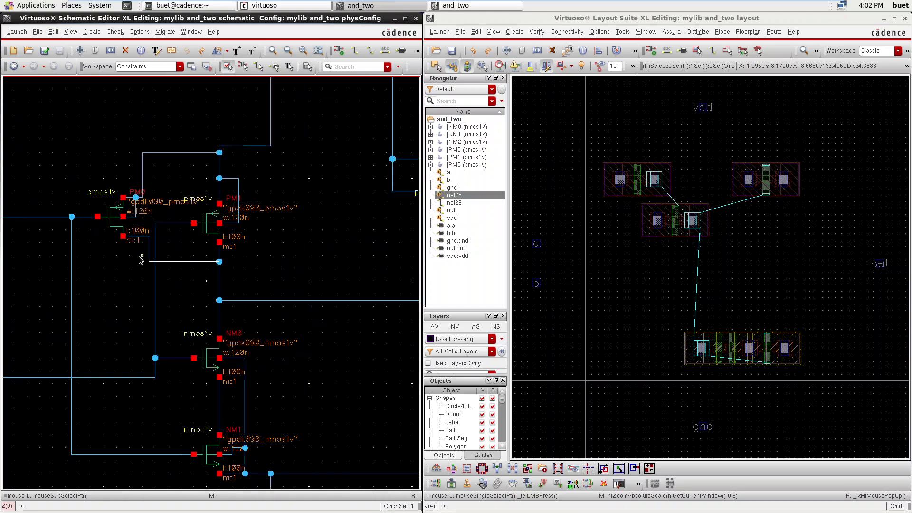
pyautogui.keyDown('ctrl'); pyautogui.scroll(-2, 141, 259); pyautogui.keyUp('ctrl')
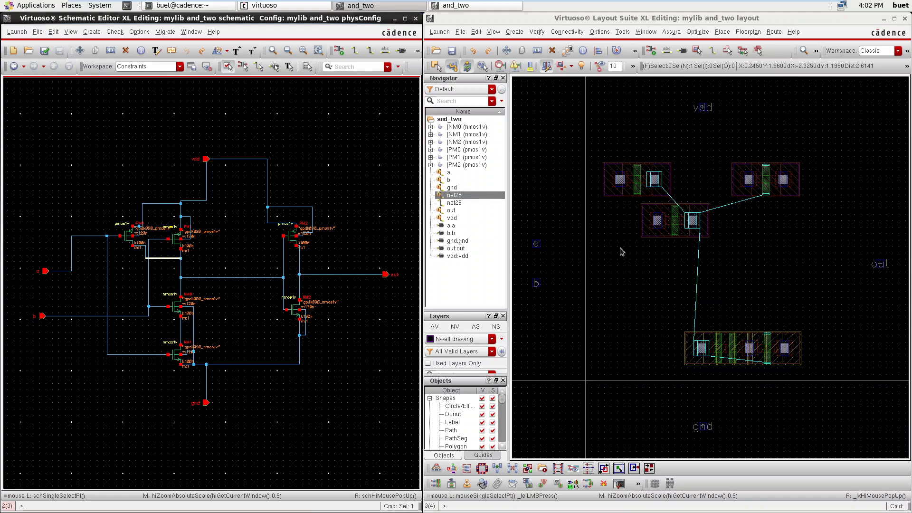
pyautogui.click(163, 204)
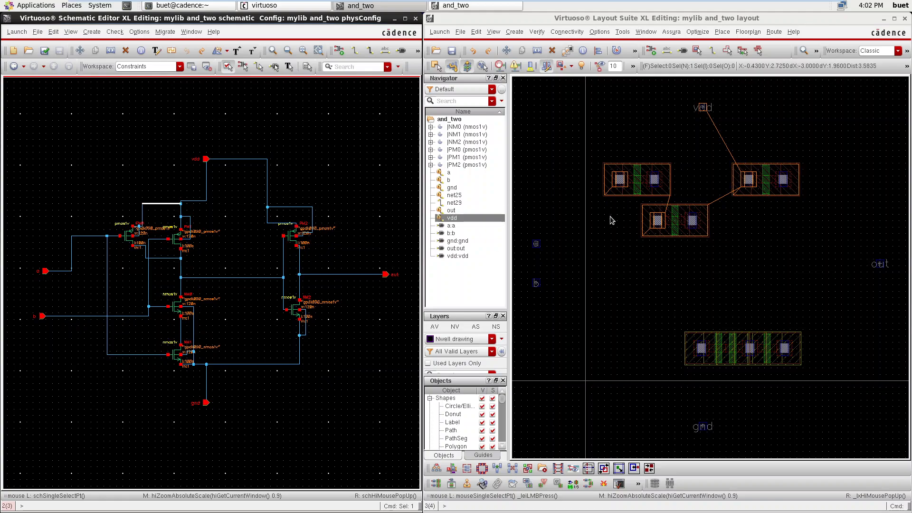
pyautogui.click(167, 259)
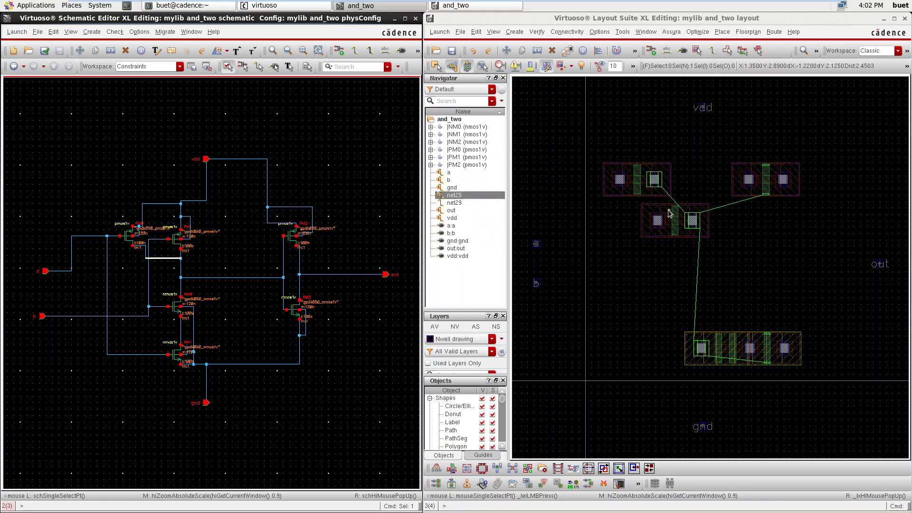
# - Identify PM0 and PM1 in the layout, and rotate PM1 180 degrees so its net25 end faces PM0
pyautogui.click(678, 187)
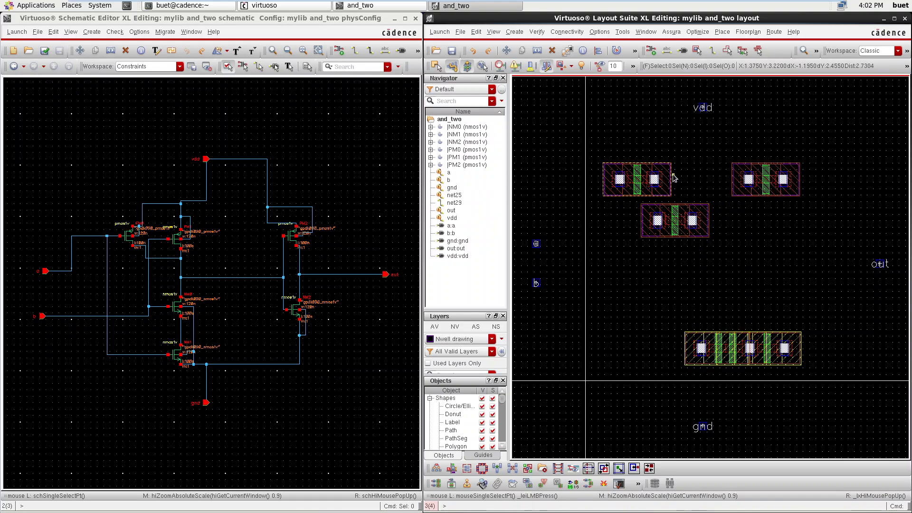
pyautogui.click(661, 178)
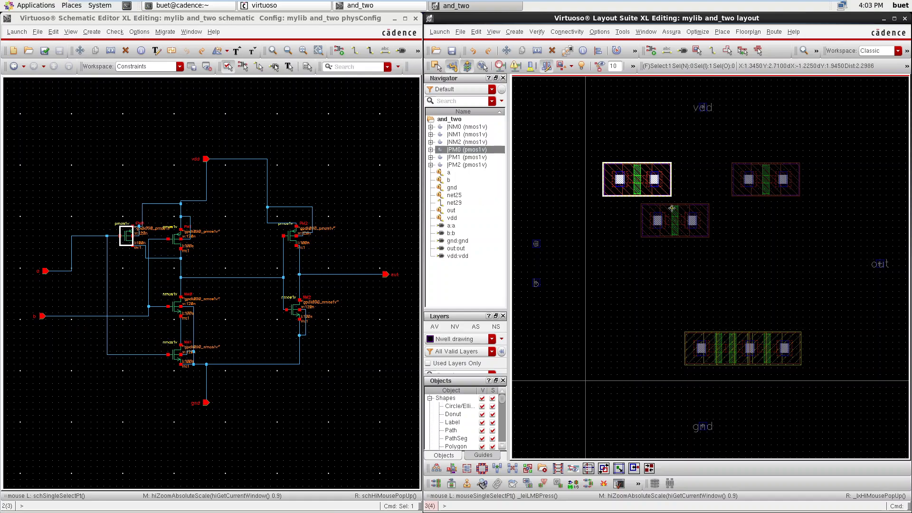
pyautogui.click(666, 230)
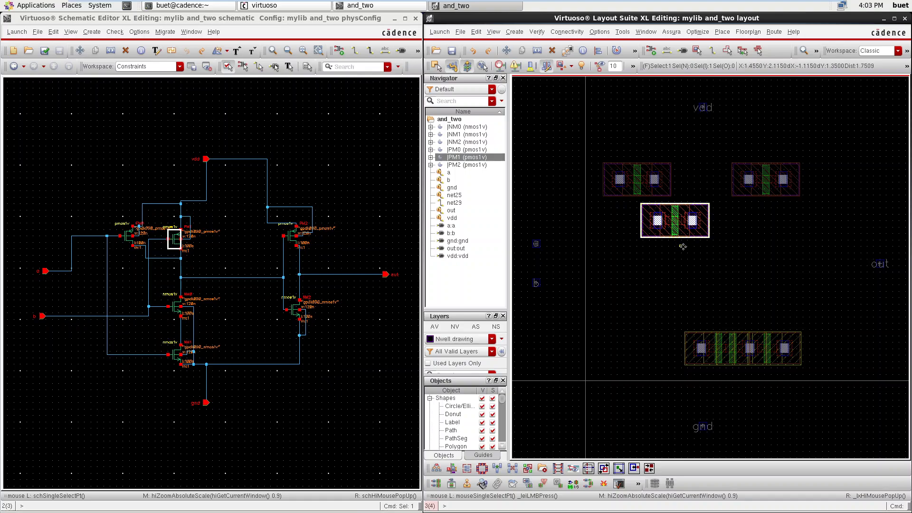
pyautogui.hotkey('shift', 'o')
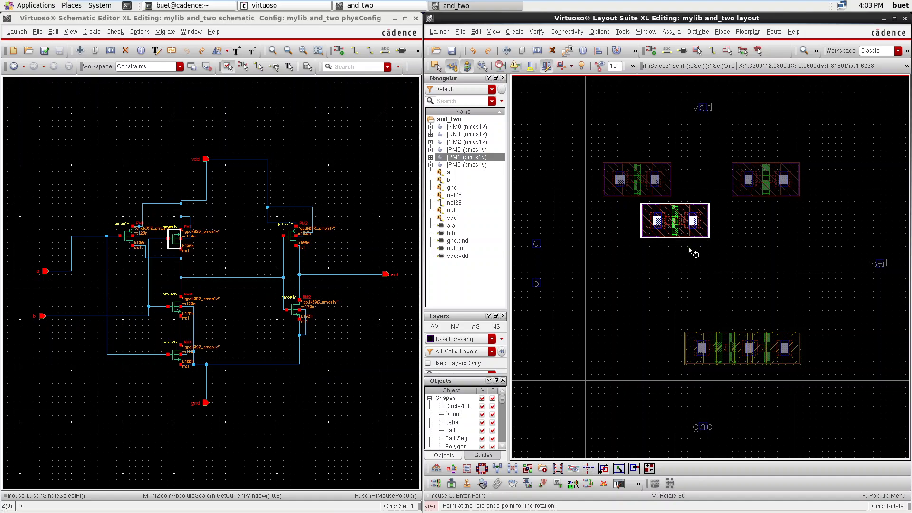
pyautogui.click(682, 235)
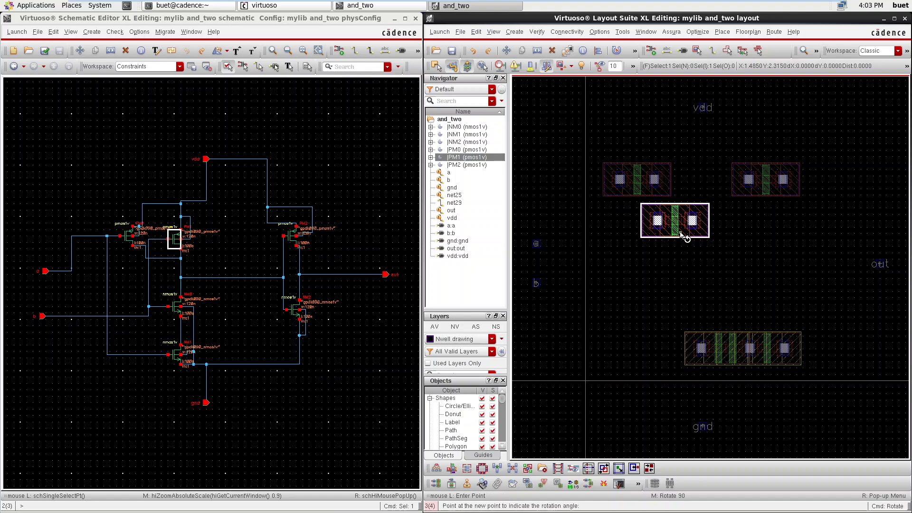
pyautogui.keyDown('ctrl'); pyautogui.scroll(2, 650, 251); pyautogui.keyUp('ctrl')
pyautogui.click(642, 248)
pyautogui.keyDown('ctrl'); pyautogui.scroll(-3, 642, 248); pyautogui.keyUp('ctrl')
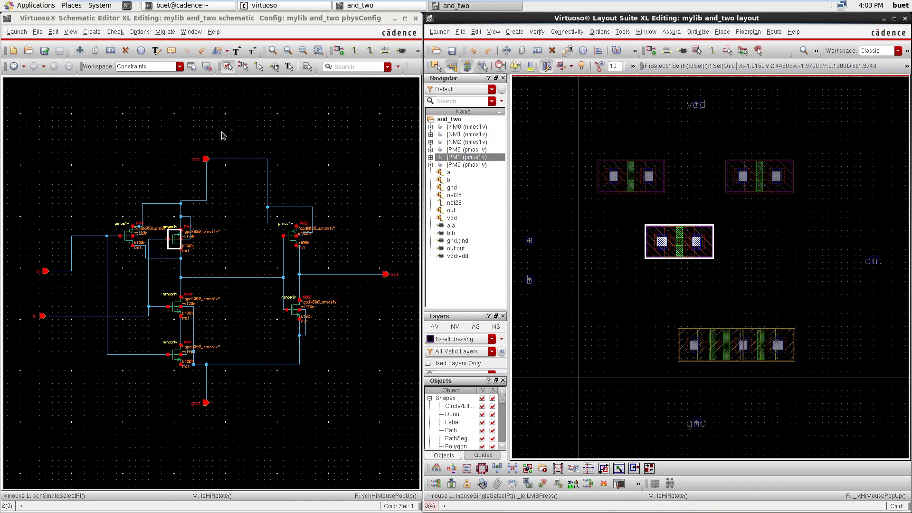
# - Highlight net25 from the schematic, and undo and redo PM1's rotation to compare the net25 connections
pyautogui.click(169, 258)
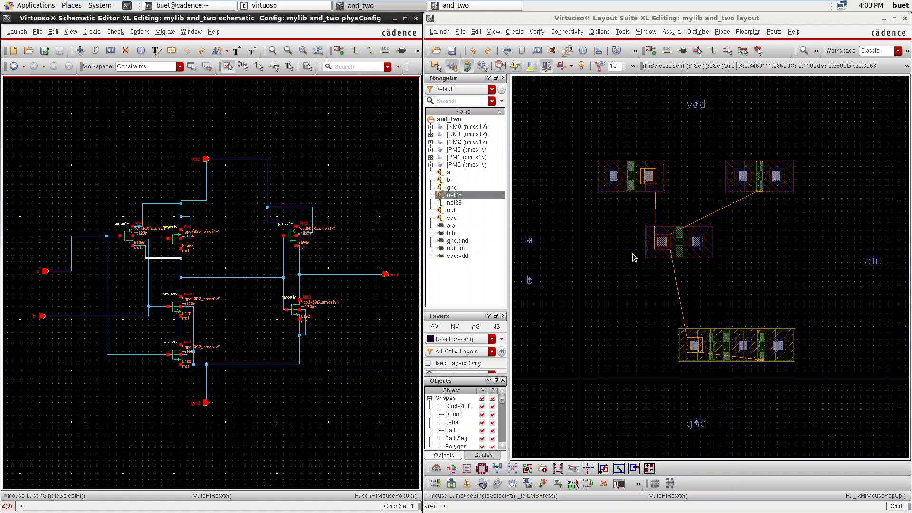
pyautogui.press('u')
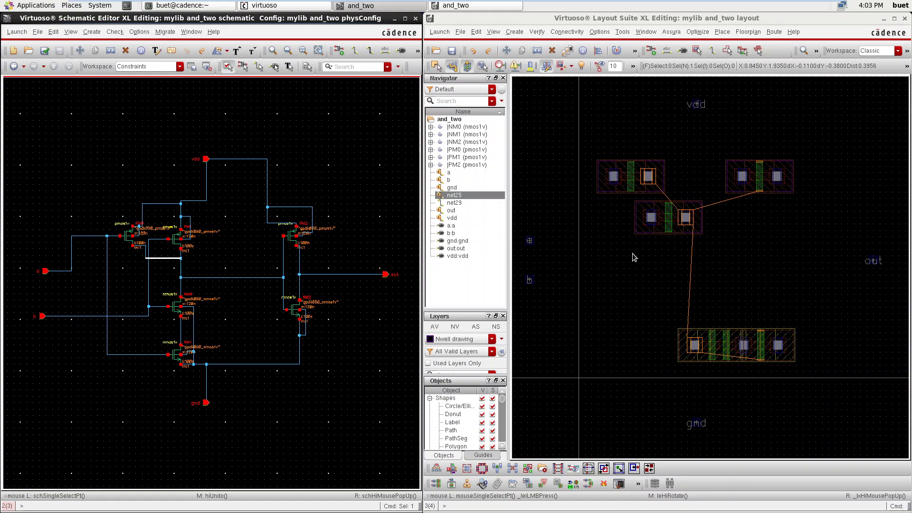
pyautogui.hotkey('shift', 'u')
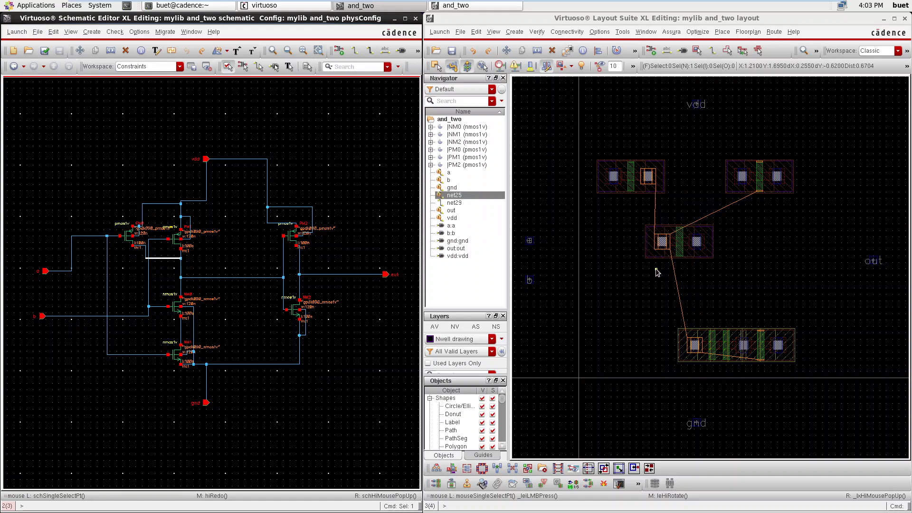
# - Move PM1 onto the net25 end of PM0 so the two transistors abut and share the net25 contact
pyautogui.click(680, 243)
pyautogui.moveTo(682, 243); pyautogui.dragTo(791, 295)
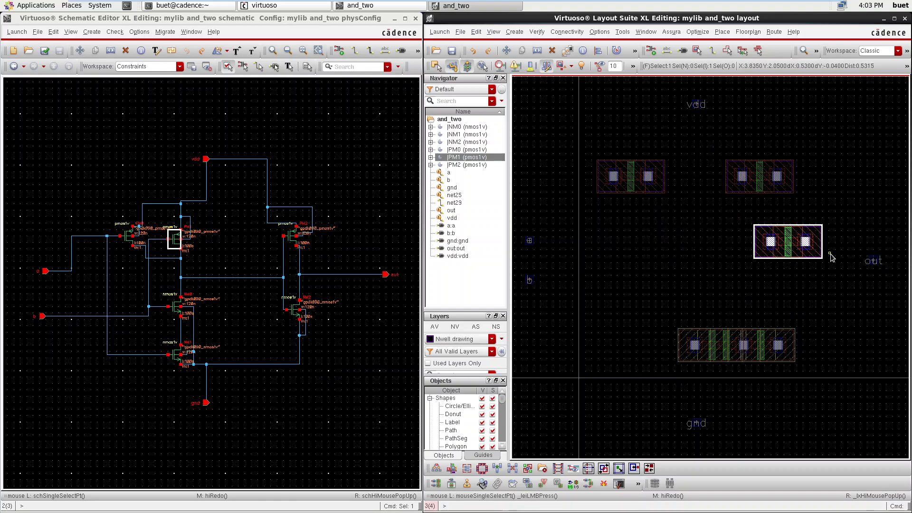
pyautogui.moveTo(805, 243); pyautogui.dragTo(658, 170)
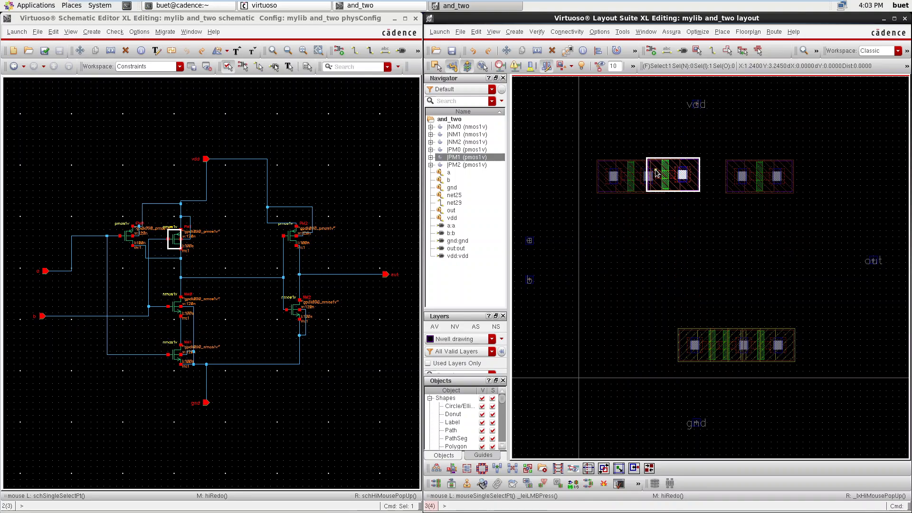
pyautogui.scroll(3, 648, 176)
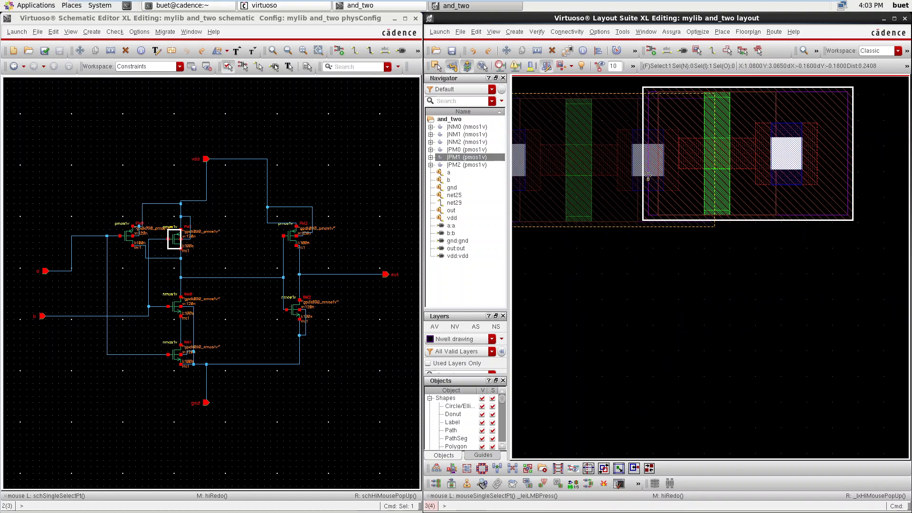
pyautogui.click(633, 85)
# - Move PM1 down slightly to align its top edge with PM0's, and check the abutted pair's alignment
pyautogui.scroll(1, 643, 85)
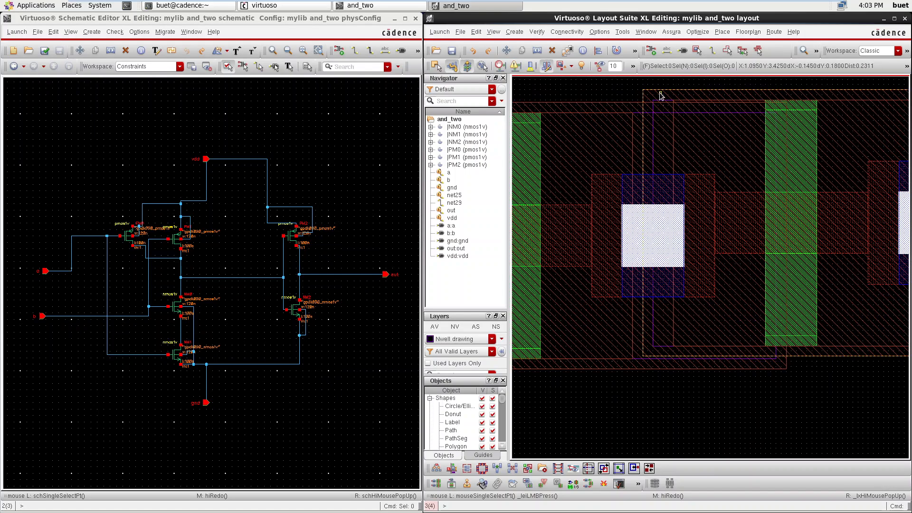
pyautogui.click(660, 93)
pyautogui.moveTo(659, 93); pyautogui.dragTo(660, 107)
pyautogui.scroll(2, 650, 100)
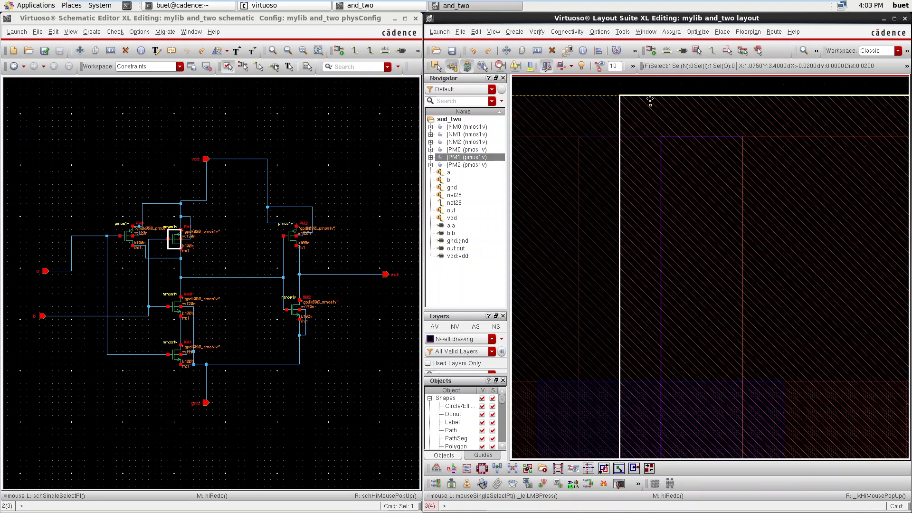
pyautogui.click(645, 93)
pyautogui.scroll(-3, 645, 92)
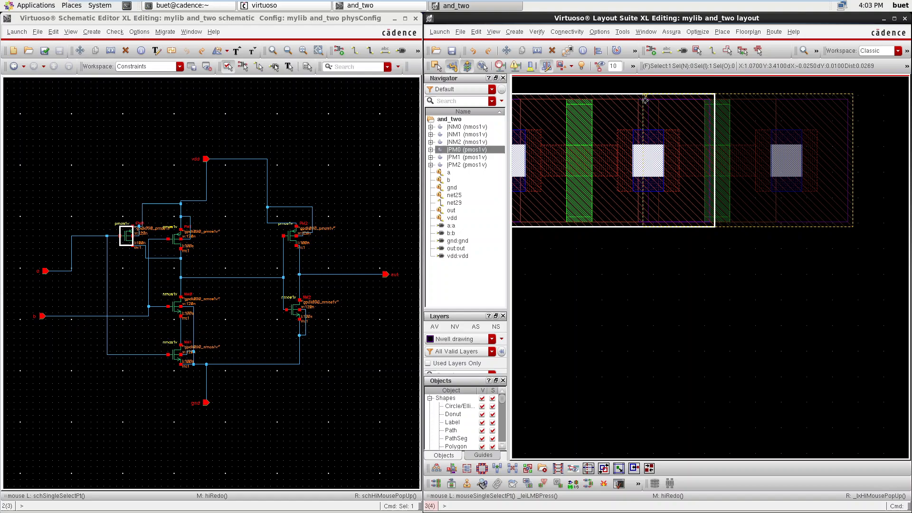
# - Highlight net25 and then vdd from the schematic to examine their connections across the abutted PMOS pair and PM2
pyautogui.click(664, 240)
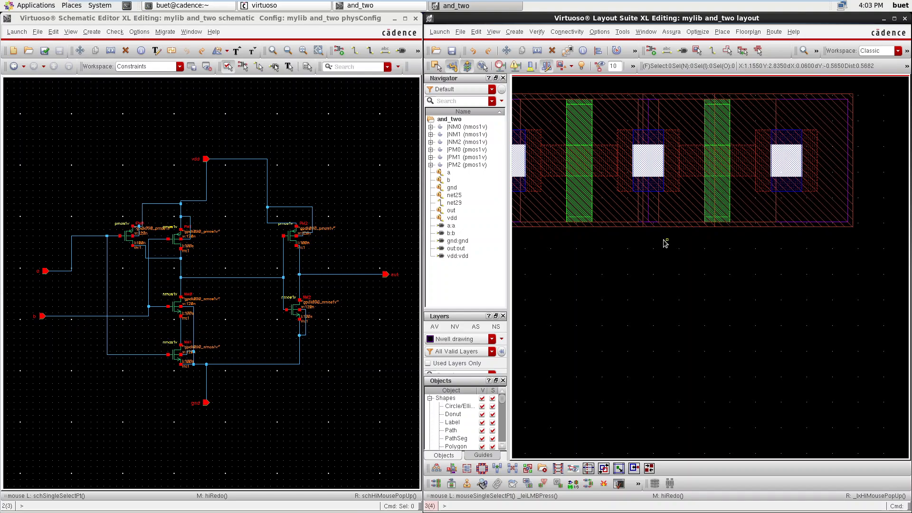
pyautogui.click(165, 258)
pyautogui.scroll(-3, 591, 295)
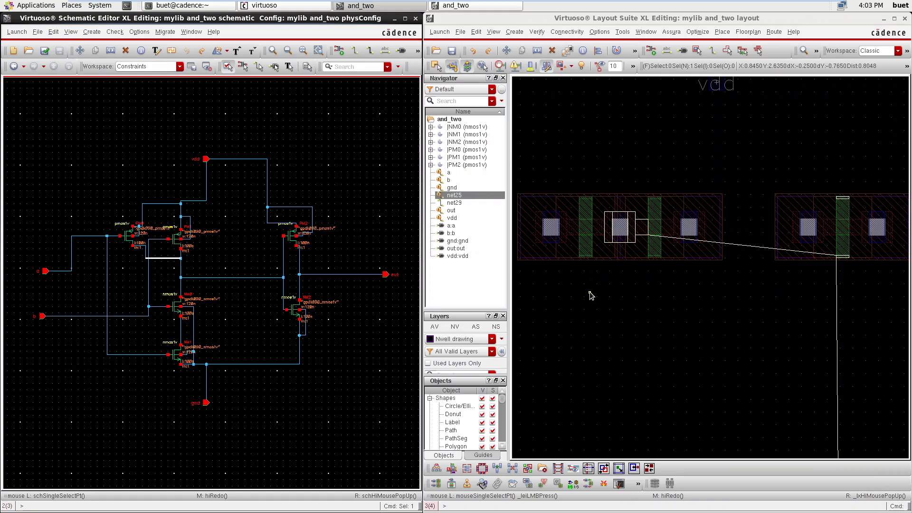
pyautogui.scroll(1, 659, 290)
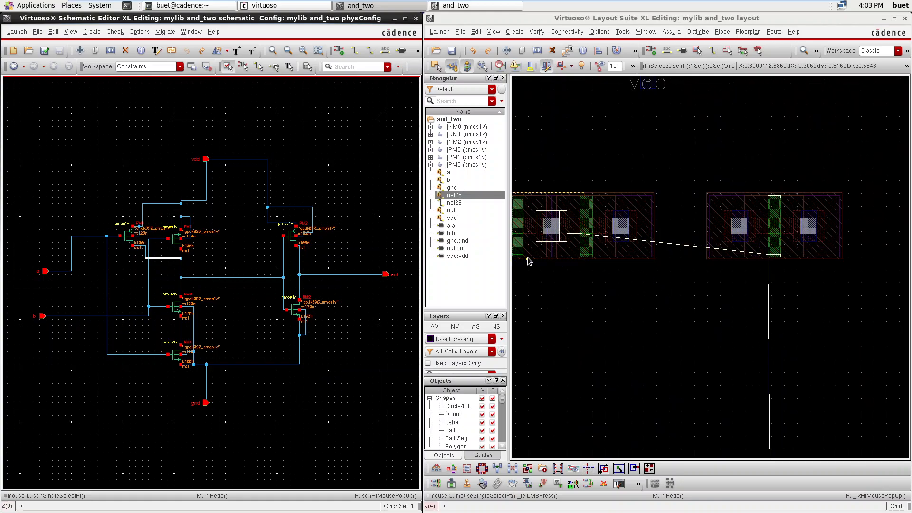
pyautogui.click(163, 203)
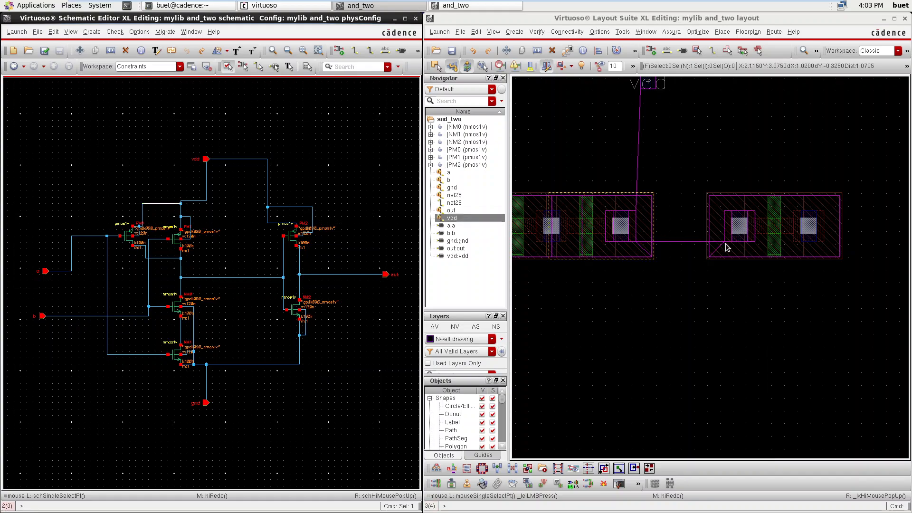
pyautogui.scroll(-1, 673, 282)
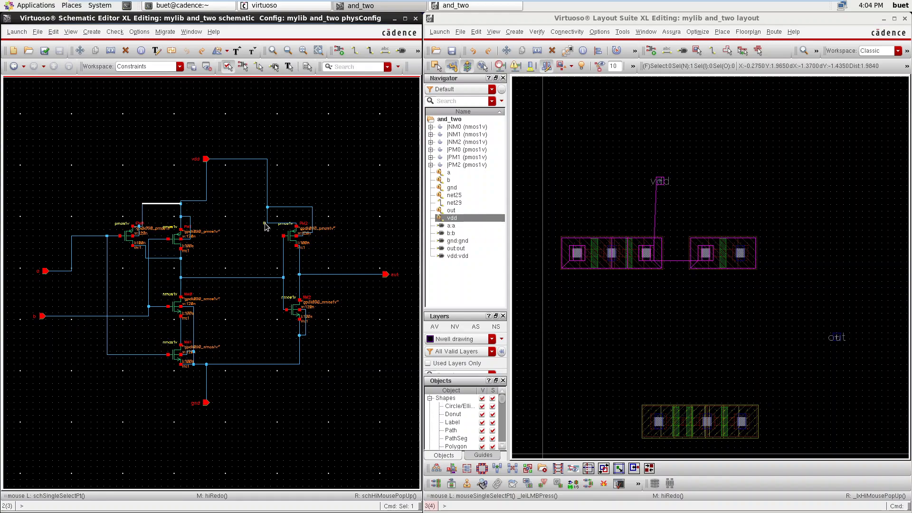
# - Identify PM2 and NM2 in the layout from the schematic, and highlight the out net to locate its contacts on them
pyautogui.moveTo(265, 227); pyautogui.dragTo(341, 352)
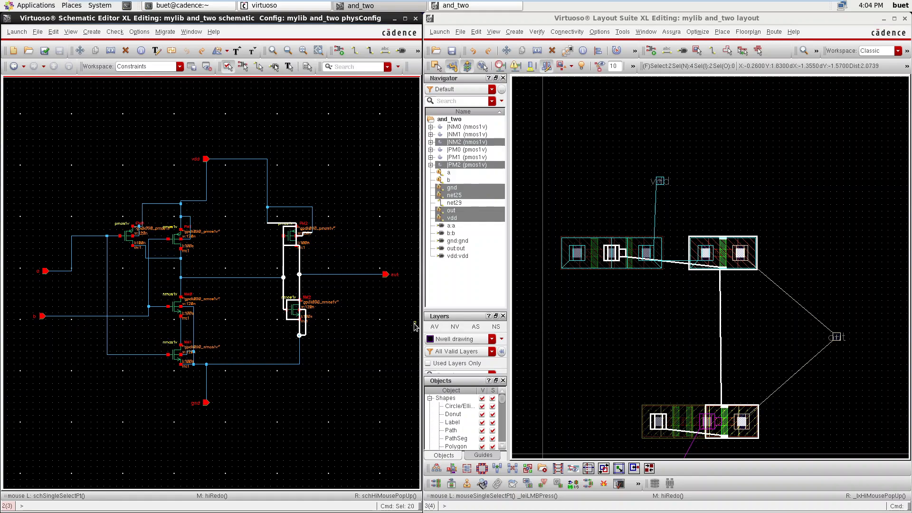
pyautogui.click(350, 288)
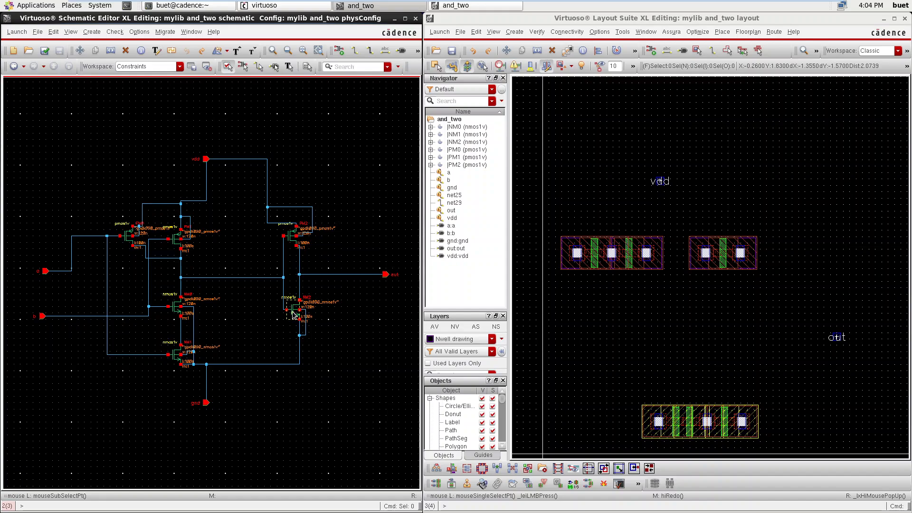
pyautogui.click(290, 236)
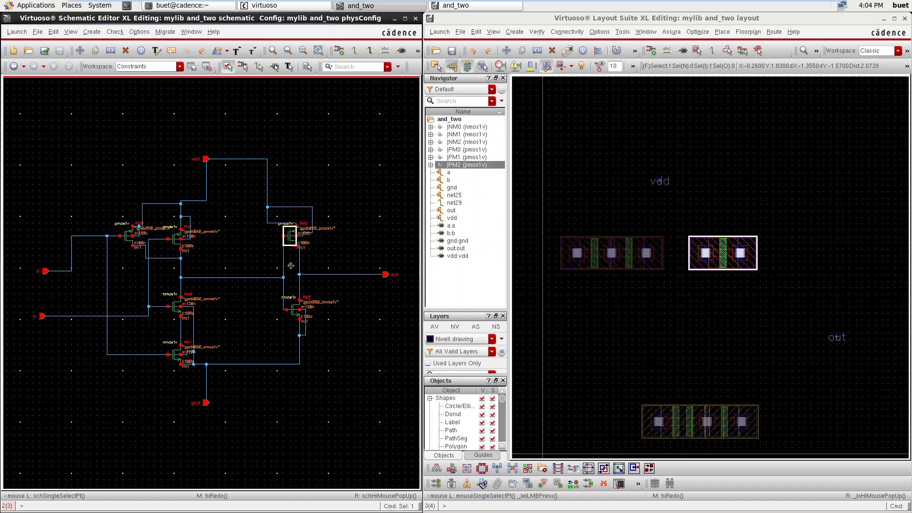
pyautogui.click(295, 309)
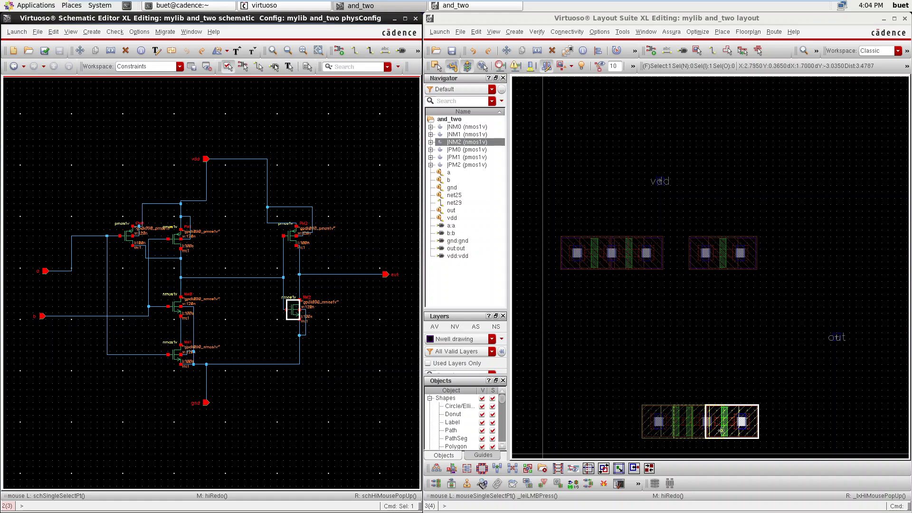
pyautogui.click(300, 289)
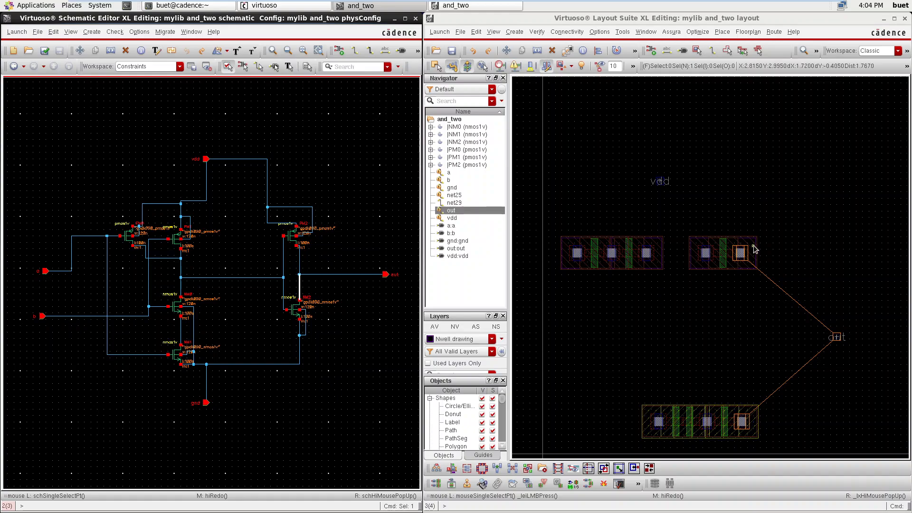
pyautogui.click(706, 251)
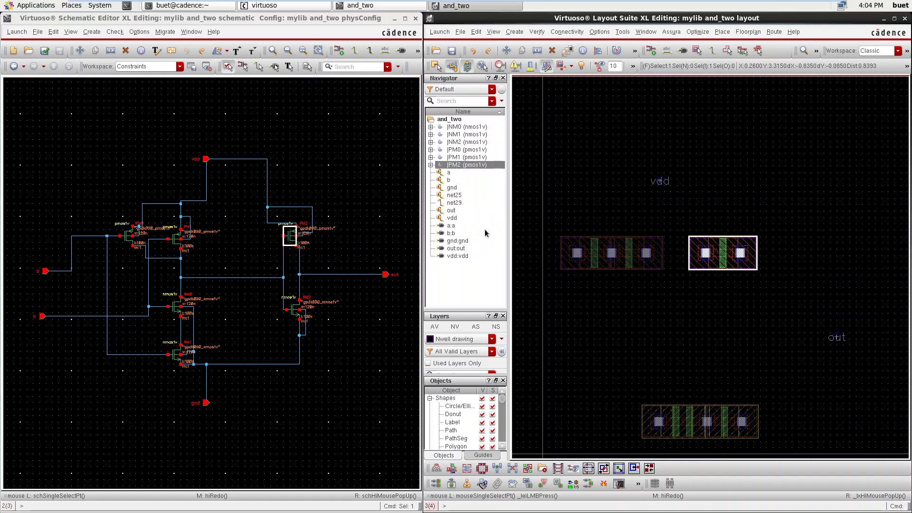
# - Highlight vdd, and move PM2 onto the vdd end of PM1 so the two transistors abut and share the vdd contact
pyautogui.click(155, 205)
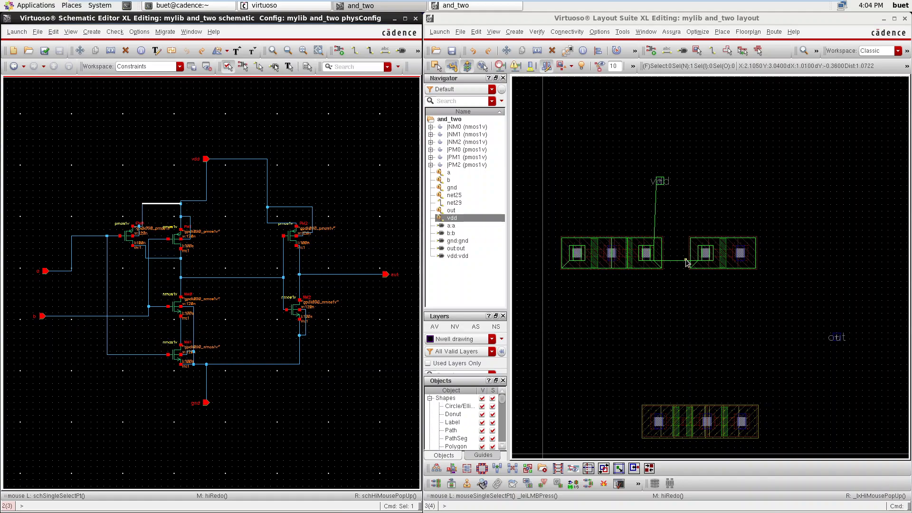
pyautogui.scroll(2, 694, 264)
pyautogui.scroll(-2, 692, 264)
pyautogui.scroll(1, 690, 263)
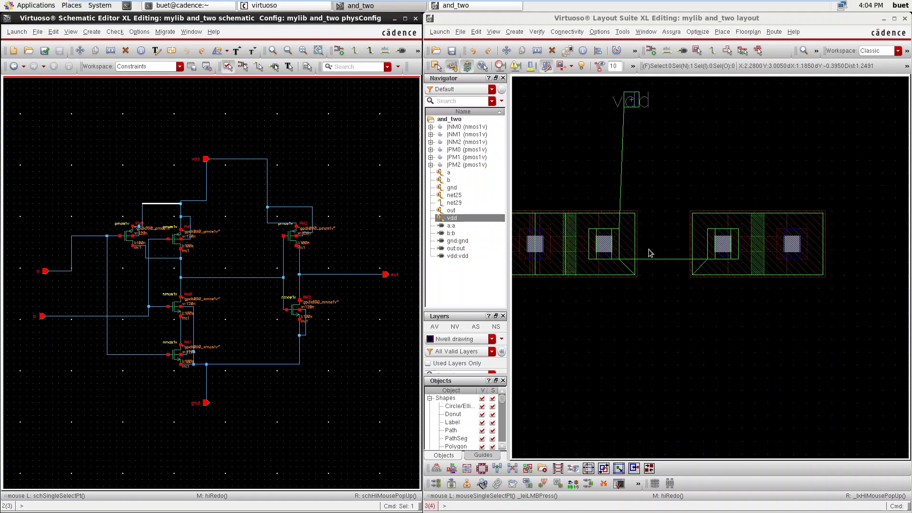
pyautogui.scroll(-1, 643, 245)
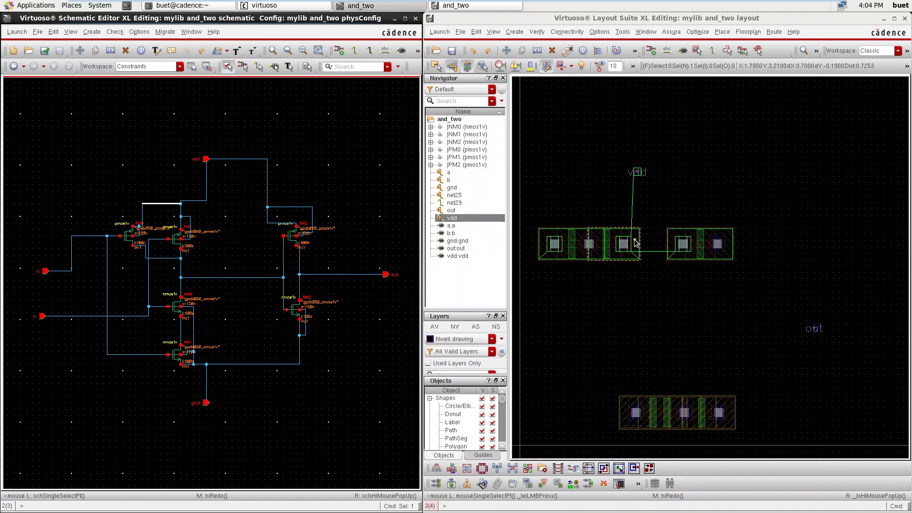
pyautogui.press('f')
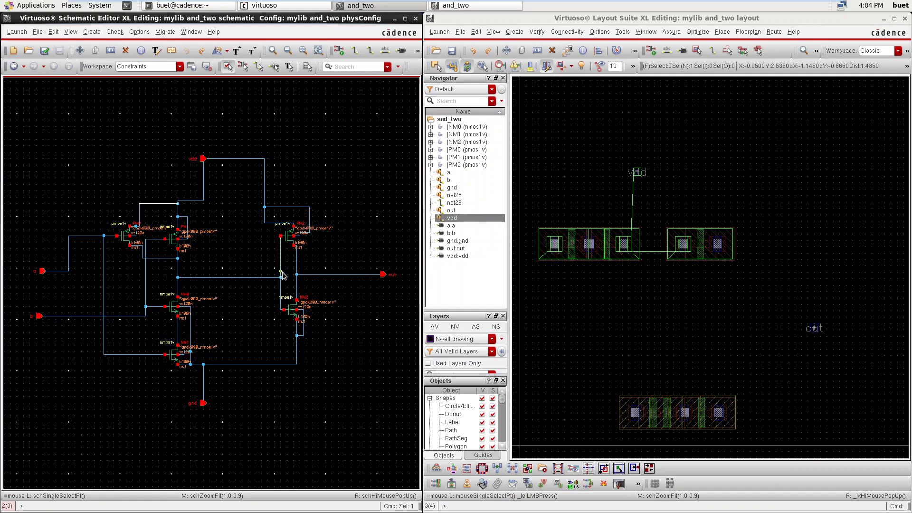
pyautogui.moveTo(695, 251); pyautogui.dragTo(671, 243)
pyautogui.press('m')
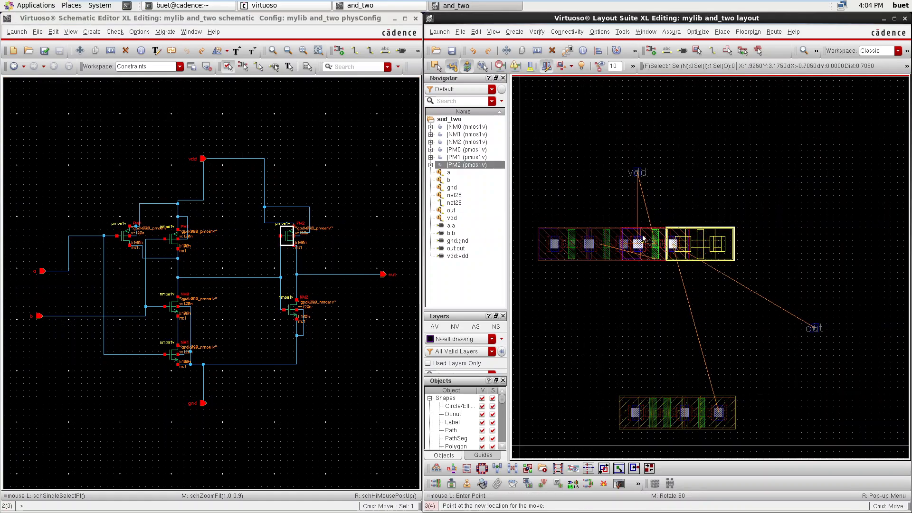
pyautogui.click(642, 240)
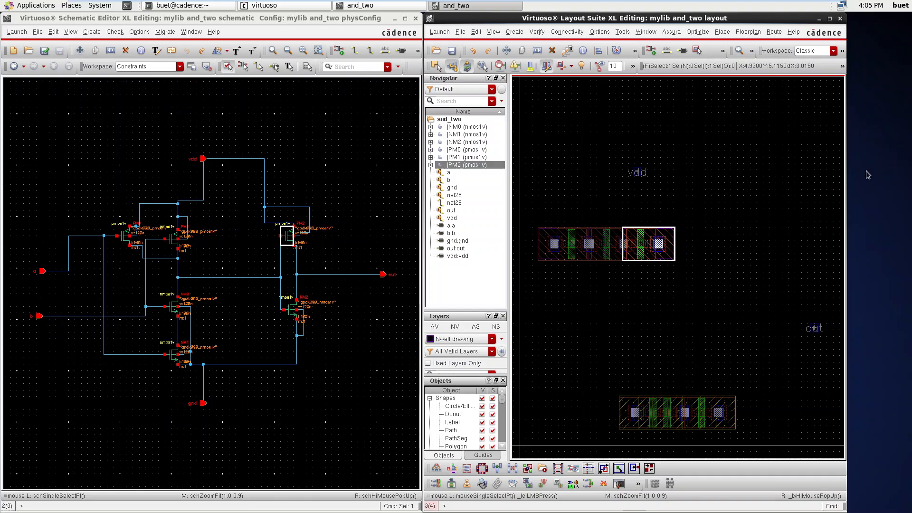
# - Widen the layout window back to the screen edge, and examine the abutted row of three PMOS transistors in the full layout
pyautogui.moveTo(842, 168); pyautogui.dragTo(907, 157)
pyautogui.press('f')
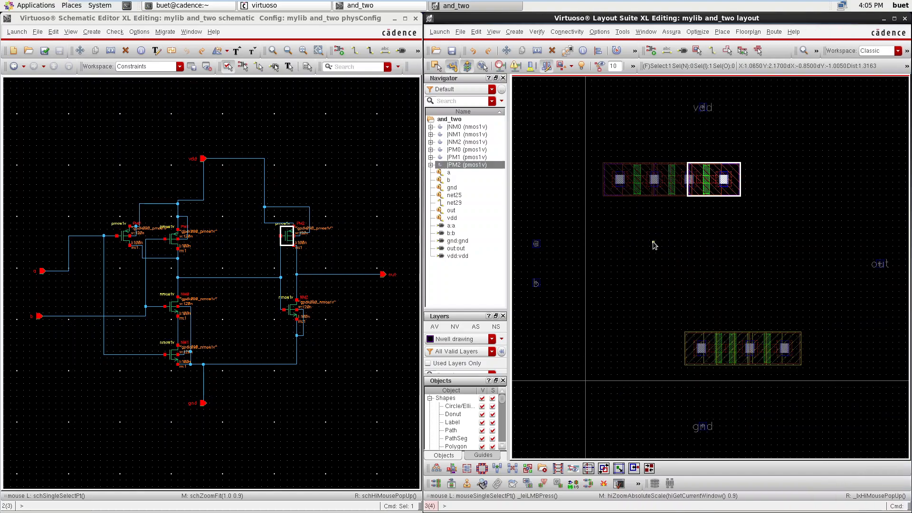
pyautogui.click(754, 205)
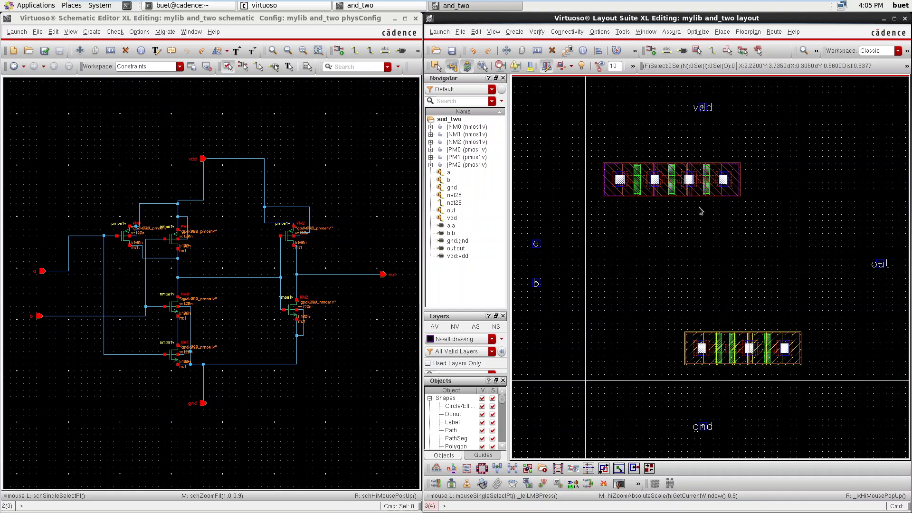
pyautogui.scroll(2, 729, 190)
pyautogui.scroll(-1, 728, 190)
pyautogui.scroll(-1, 730, 192)
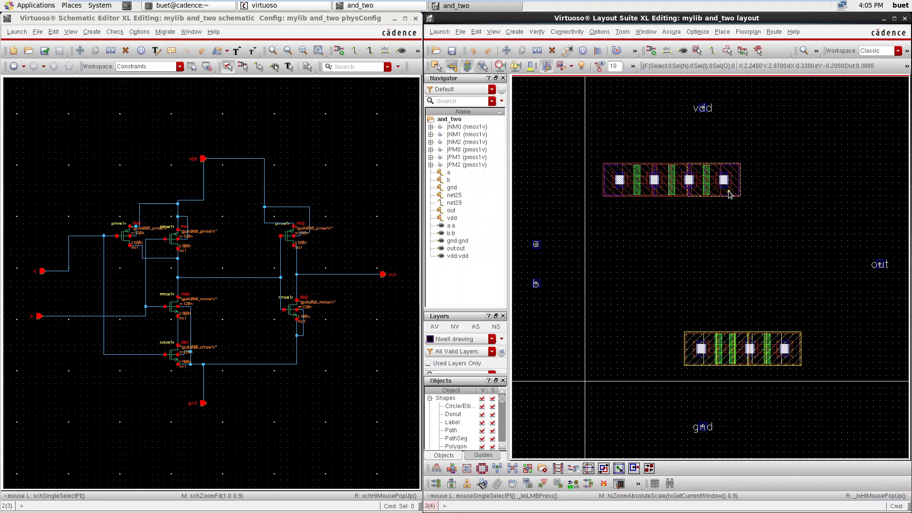
# - Highlight net25 from the schematic to trace its connection between the PMOS and NMOS rows, and clear the selection
pyautogui.click(329, 272)
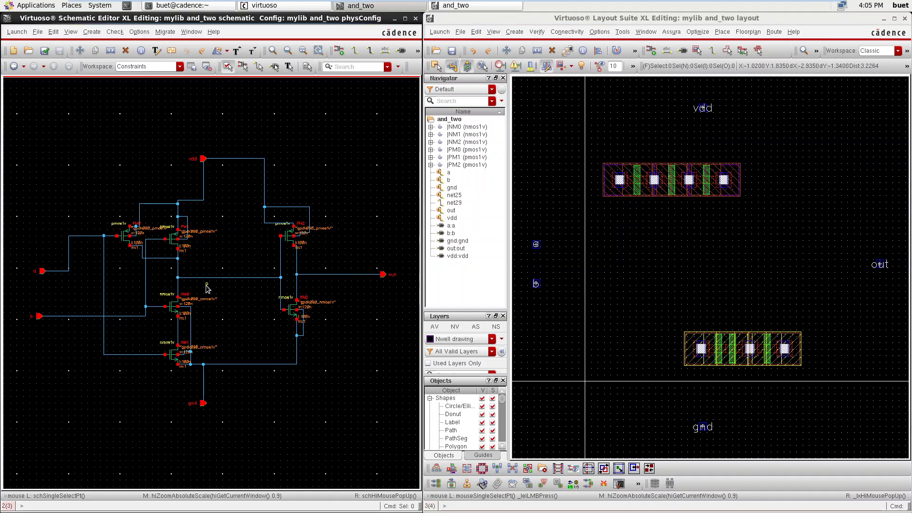
pyautogui.click(178, 288)
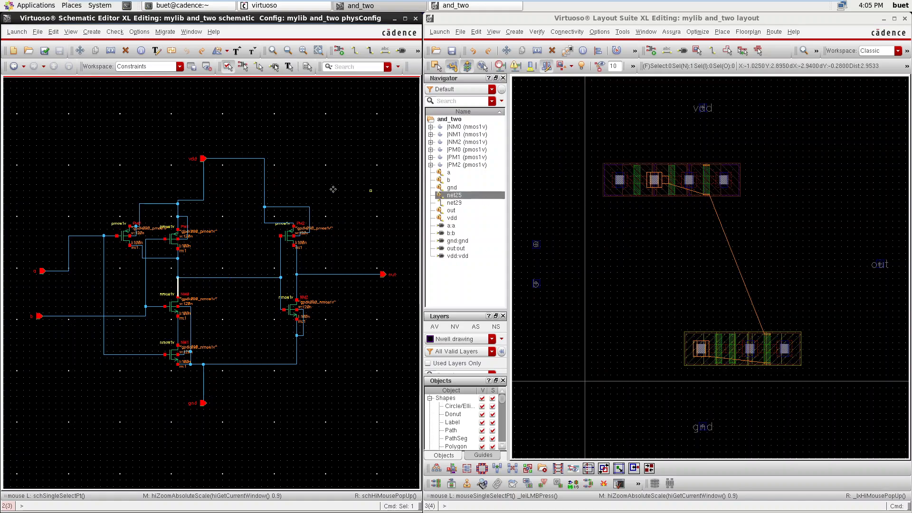
pyautogui.click(203, 188)
pyautogui.click(678, 264)
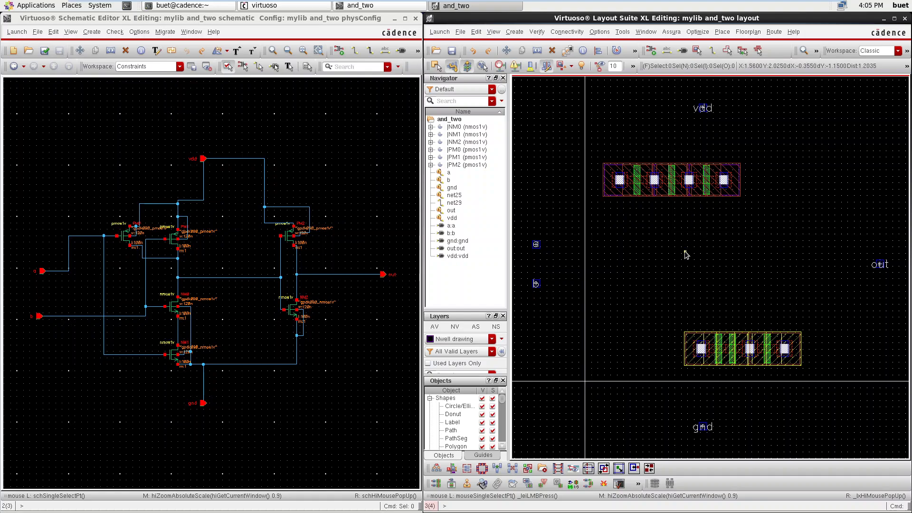
# - Start Quick Align with a user spacing of 0.8, and hide its options form
pyautogui.press('a')
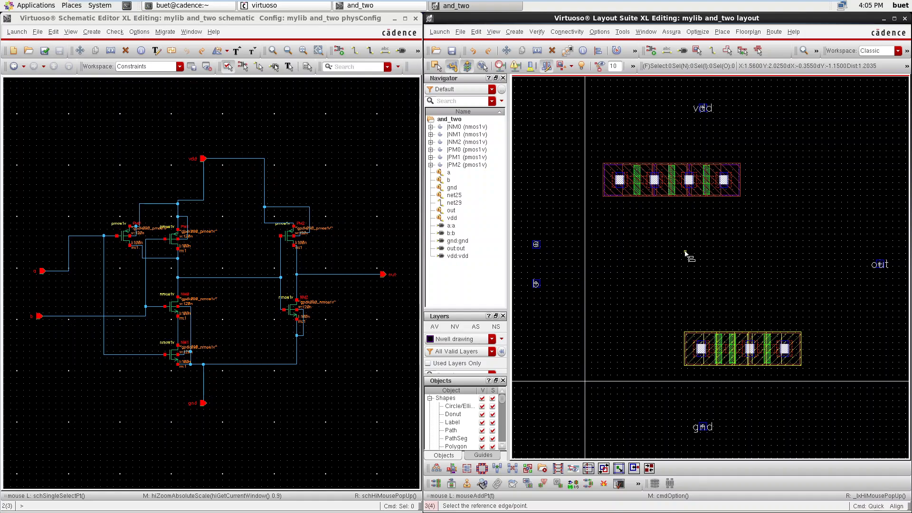
pyautogui.press('F3')
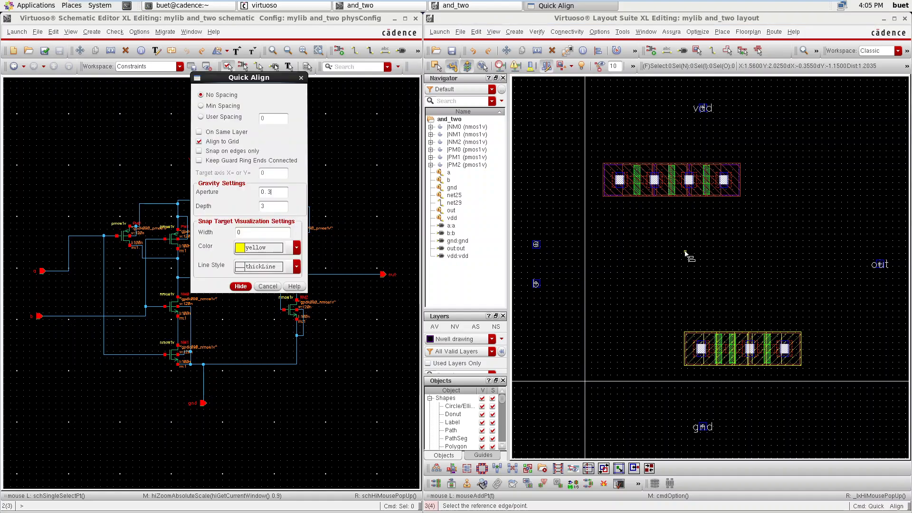
pyautogui.click(200, 118)
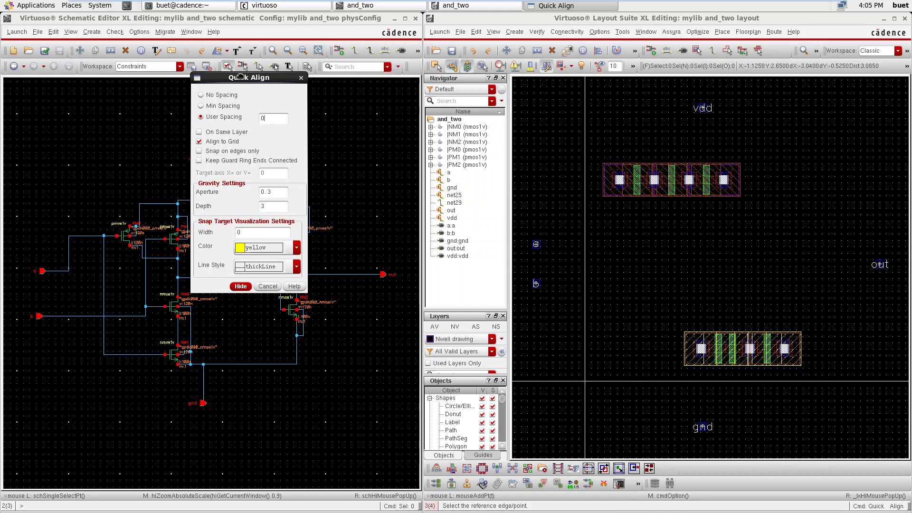
pyautogui.moveTo(240, 77); pyautogui.dragTo(501, 148)
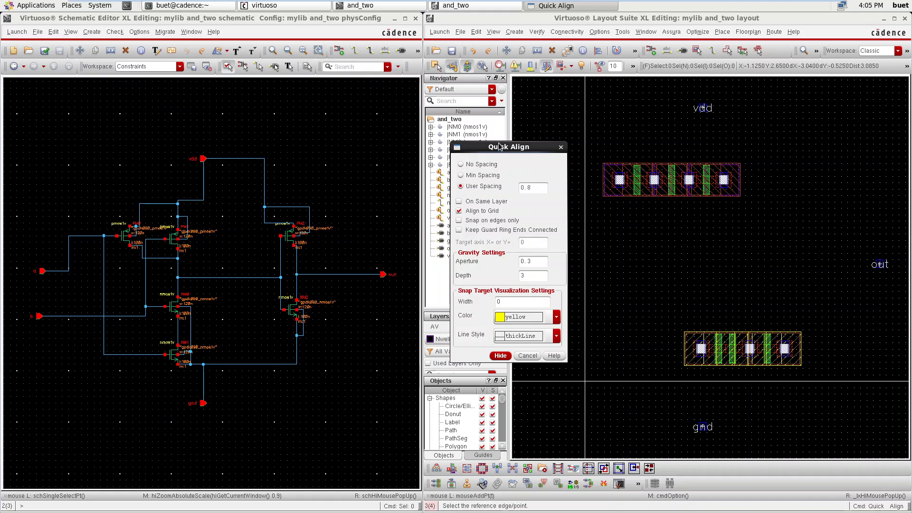
pyautogui.click(500, 356)
# - Align the top edge of the three NMOS transistors to the bottom edge of the PMOS row at the 0.8 spacing
pyautogui.moveTo(672, 313); pyautogui.dragTo(865, 403)
pyautogui.keyDown('ctrl'); pyautogui.scroll(3, 733, 323); pyautogui.keyUp('ctrl')
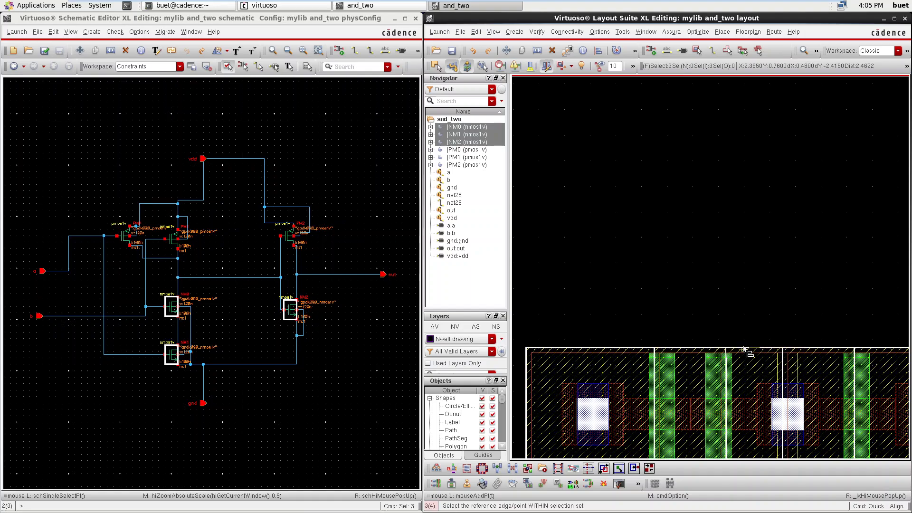
pyautogui.keyDown('ctrl'); pyautogui.scroll(3, 744, 348); pyautogui.keyUp('ctrl')
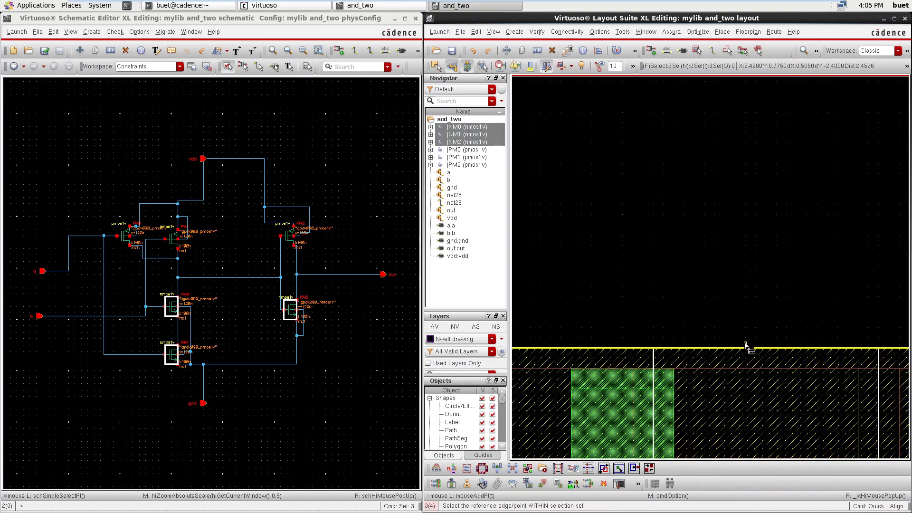
pyautogui.click(744, 347)
pyautogui.keyDown('ctrl'); pyautogui.scroll(-5, 637, 309); pyautogui.keyUp('ctrl')
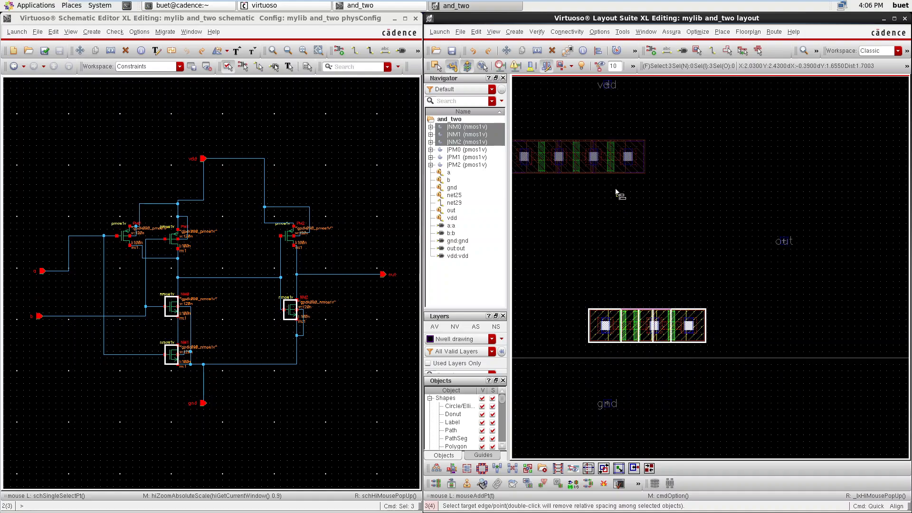
pyautogui.keyDown('ctrl'); pyautogui.scroll(5, 567, 175); pyautogui.keyUp('ctrl')
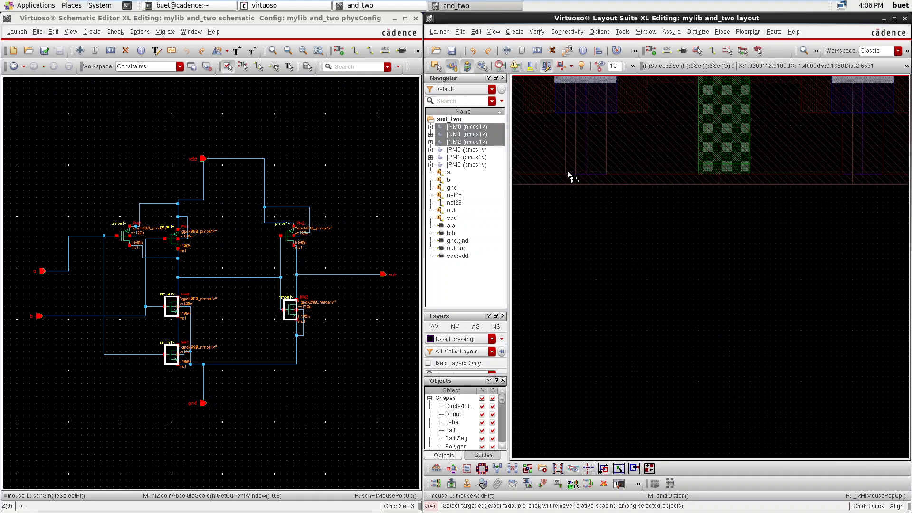
pyautogui.click(637, 190)
pyautogui.keyDown('ctrl'); pyautogui.scroll(-5, 645, 279); pyautogui.keyUp('ctrl')
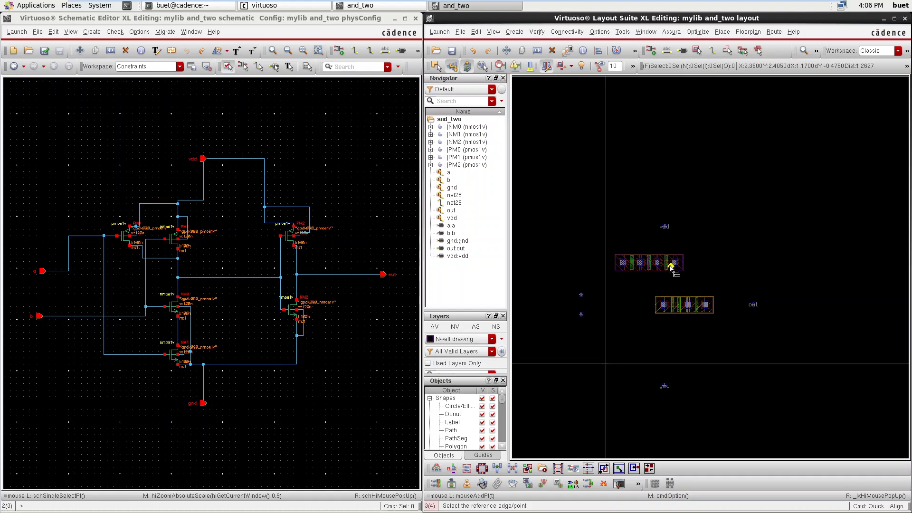
# - Examine the spacing between the two transistor rows, and review the Quick Align user spacing setting
pyautogui.keyDown('ctrl'); pyautogui.scroll(2, 669, 290); pyautogui.keyUp('ctrl')
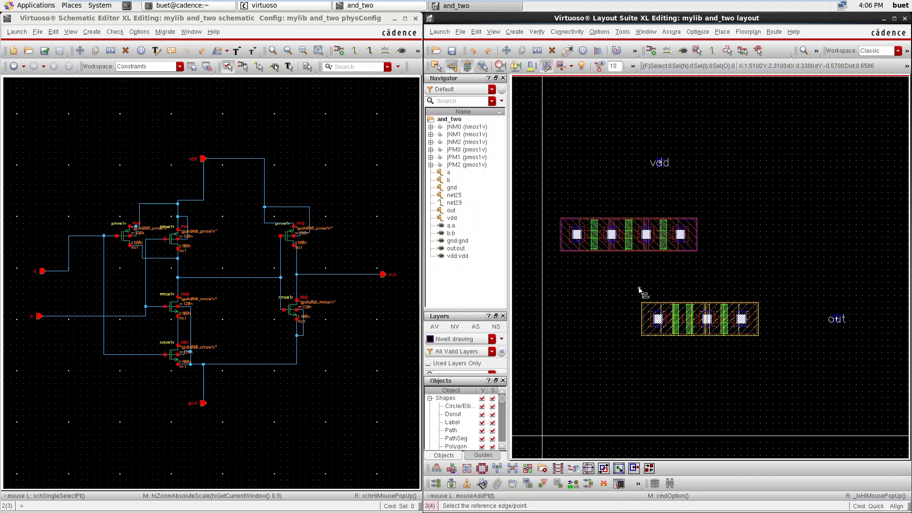
pyautogui.press('F3')
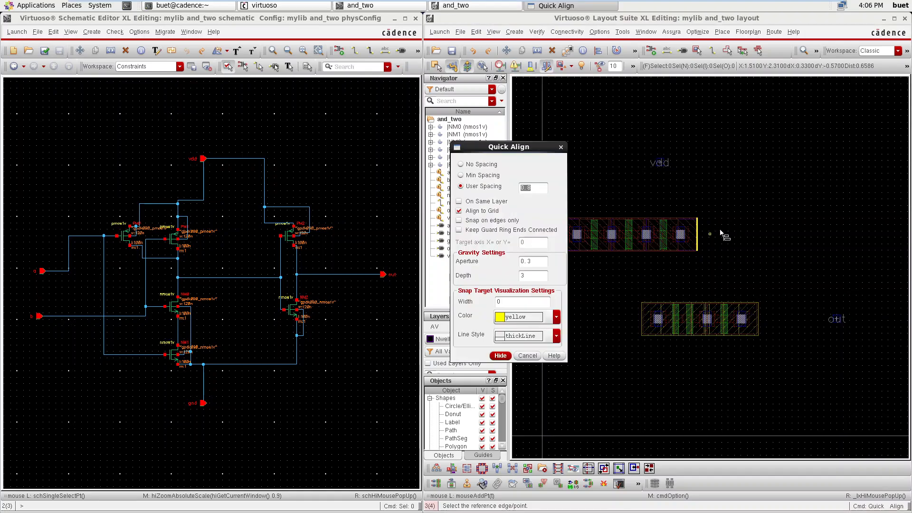
pyautogui.click(501, 356)
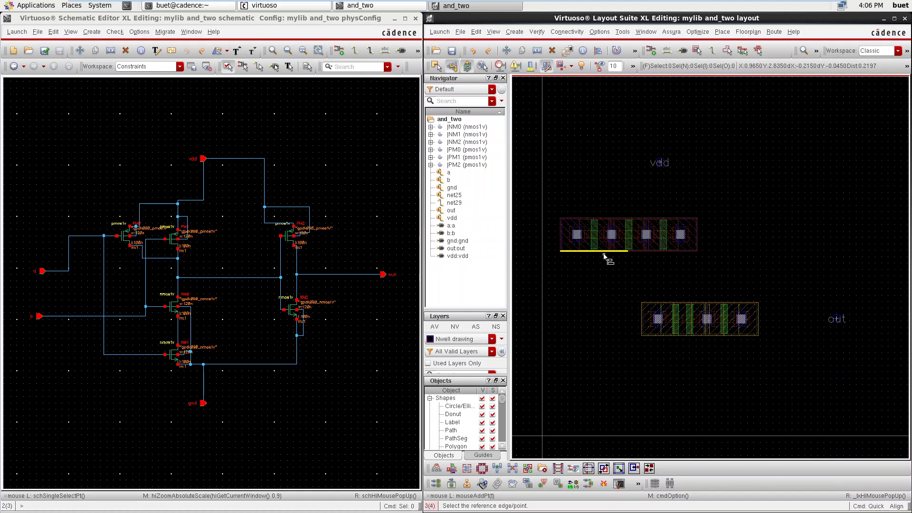
# - Highlight nets b, a, out, gnd and net25 together to examine how the PMOS row, NMOS row and pins connect
pyautogui.keyDown('ctrl'); pyautogui.scroll(2, 688, 307); pyautogui.keyUp('ctrl')
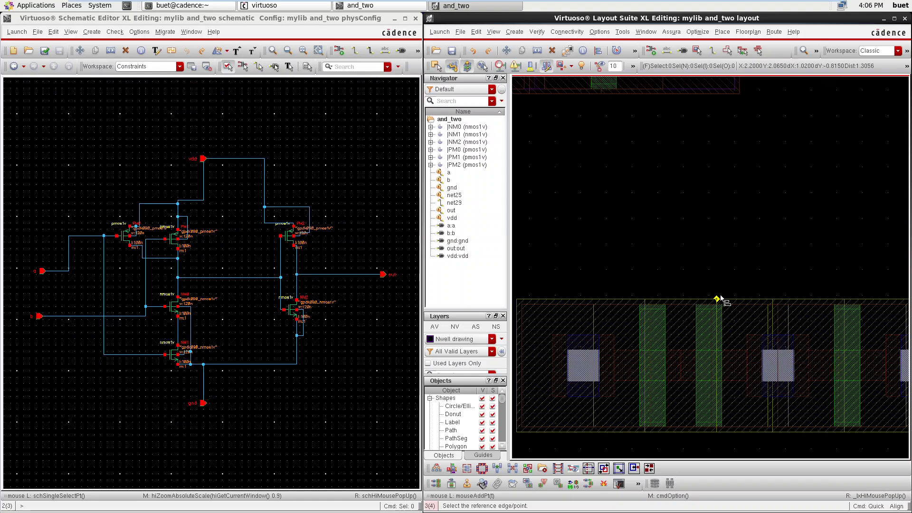
pyautogui.keyDown('ctrl'); pyautogui.scroll(-1, 592, 277); pyautogui.keyUp('ctrl')
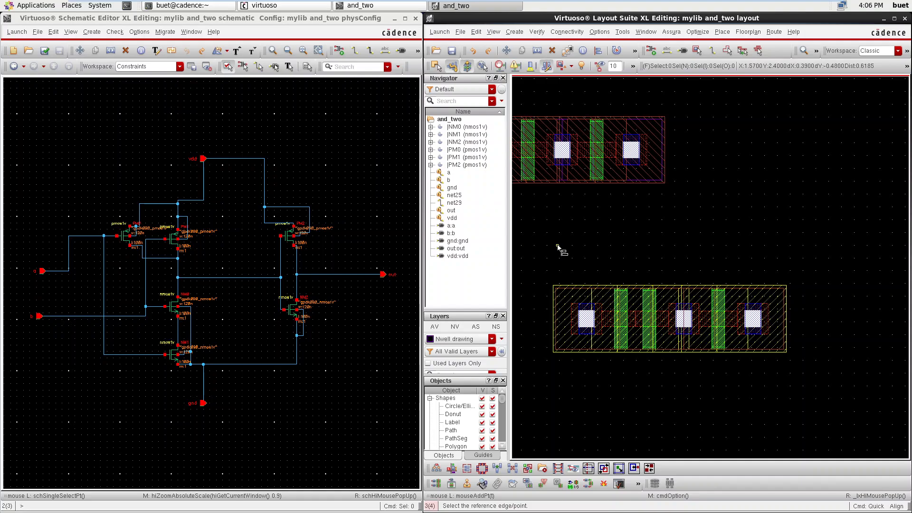
pyautogui.keyDown('ctrl'); pyautogui.scroll(-2, 525, 235); pyautogui.keyUp('ctrl')
pyautogui.click(446, 179)
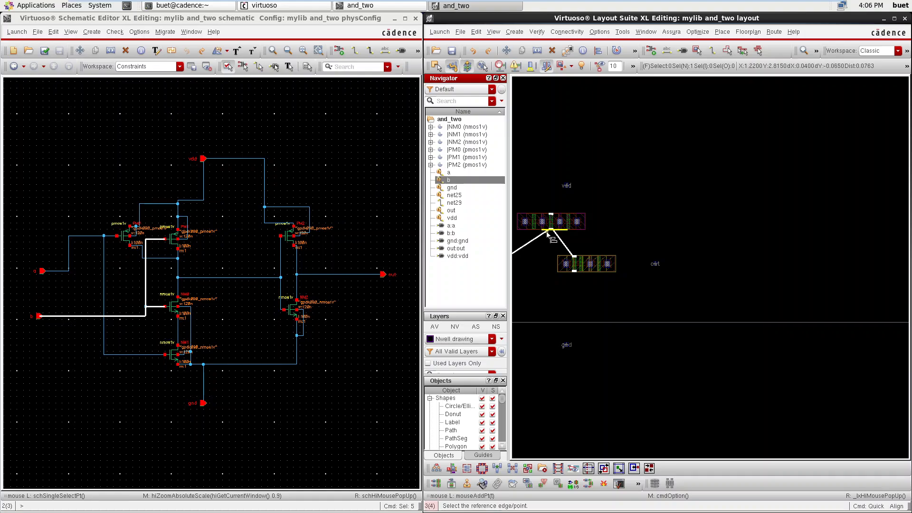
pyautogui.keyDown('ctrl'); pyautogui.scroll(1, 576, 258); pyautogui.keyUp('ctrl')
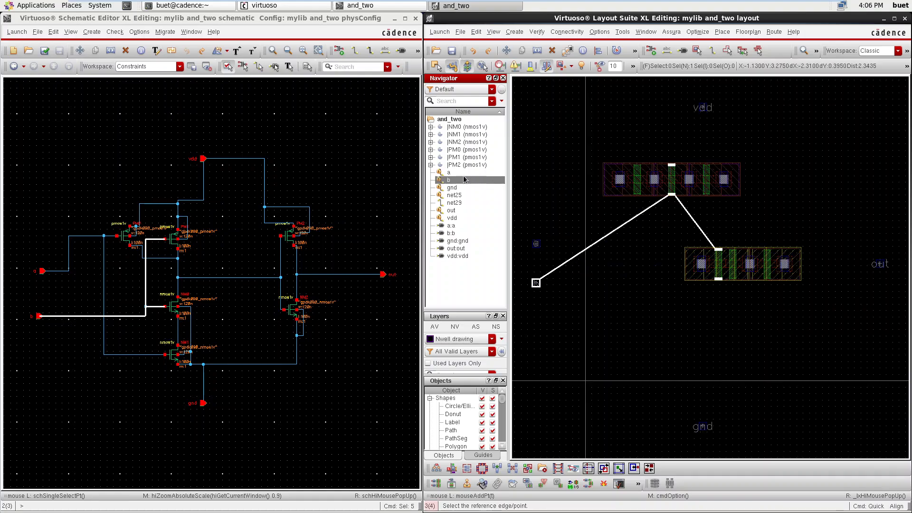
pyautogui.keyDown('ctrl'); pyautogui.click(448, 172); pyautogui.keyUp('ctrl')
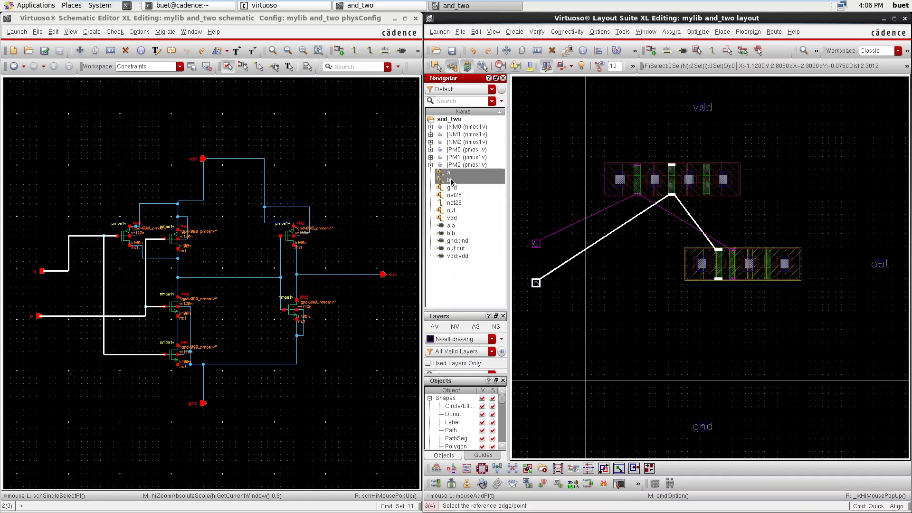
pyautogui.keyDown('ctrl'); pyautogui.click(450, 211); pyautogui.keyUp('ctrl')
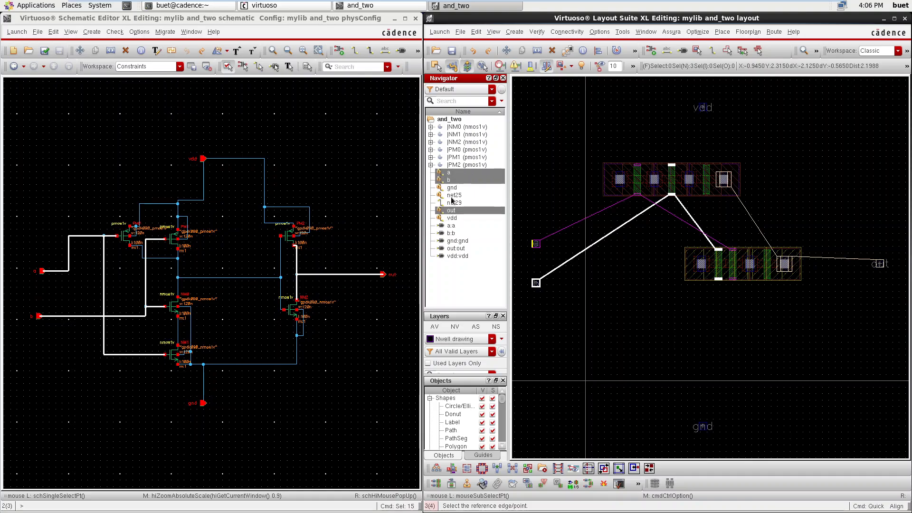
pyautogui.moveTo(452, 200)
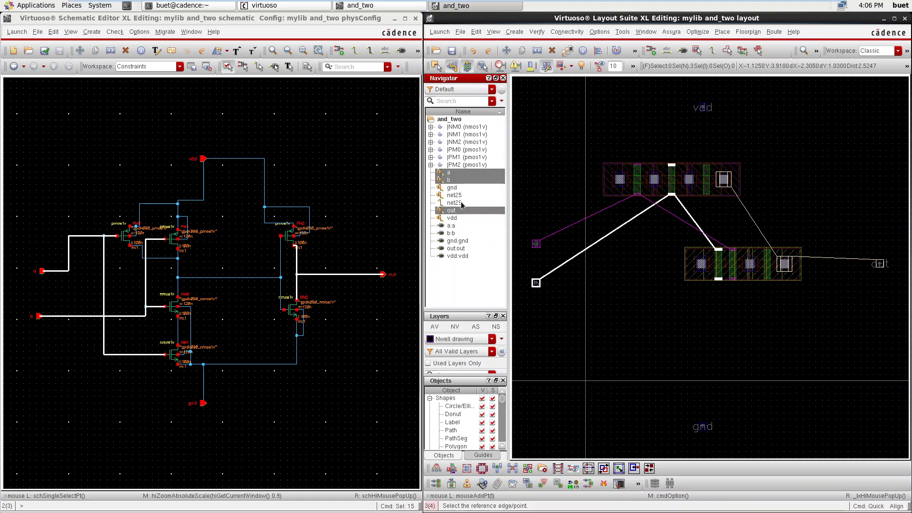
pyautogui.keyDown('ctrl'); pyautogui.click(455, 188); pyautogui.keyUp('ctrl')
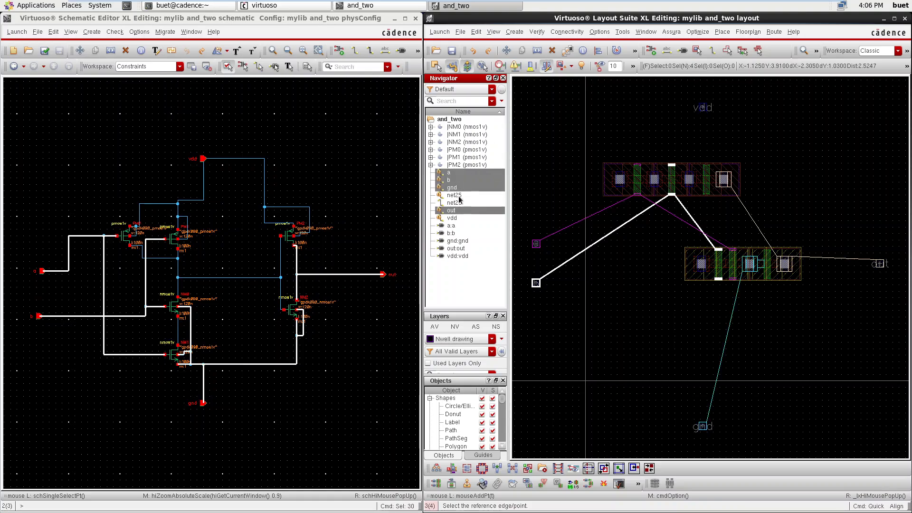
pyautogui.keyDown('ctrl'); pyautogui.click(459, 196); pyautogui.keyUp('ctrl')
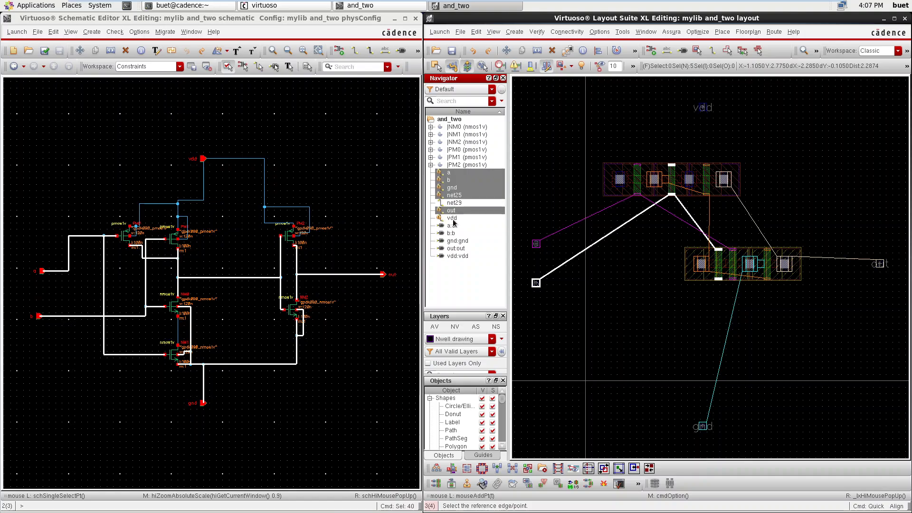
# - Highlight nets net29, out, vdd, a and gnd one at a time to trace each connection in the layout
pyautogui.click(467, 203)
pyautogui.click(460, 210)
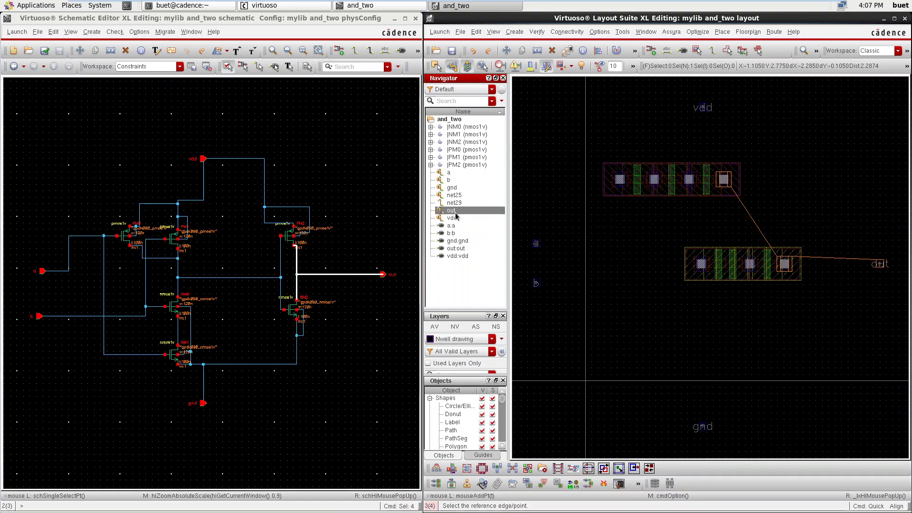
pyautogui.click(452, 217)
pyautogui.click(451, 210)
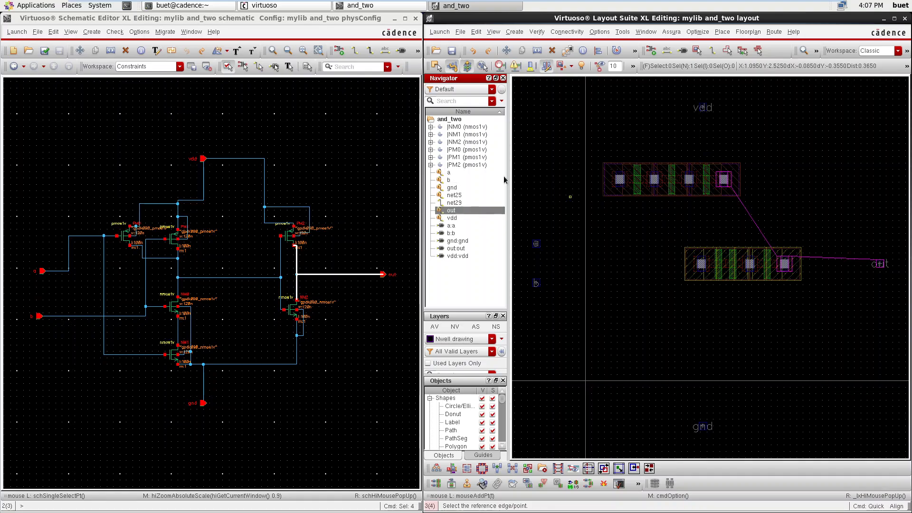
pyautogui.click(450, 173)
pyautogui.click(454, 187)
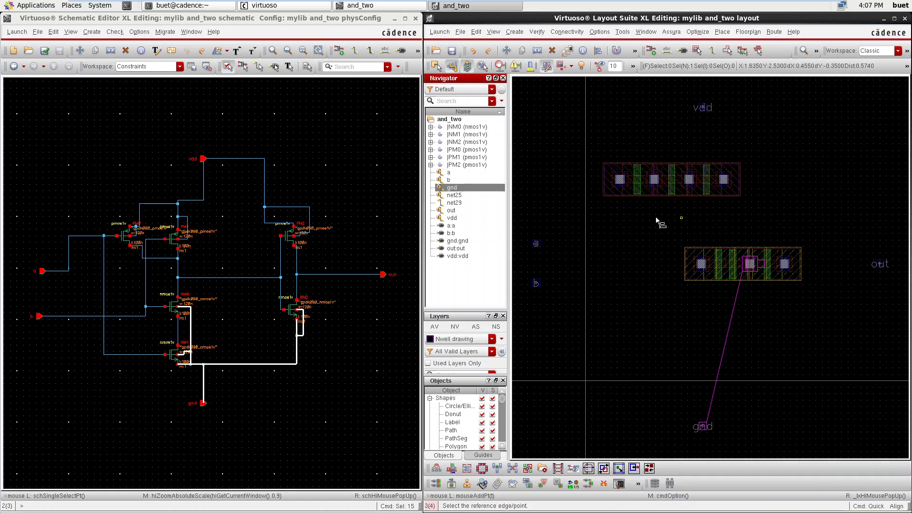
# - Compare nets a and b, highlighted separately and together, to see how their gate connections run between the transistor rows
pyautogui.click(452, 180)
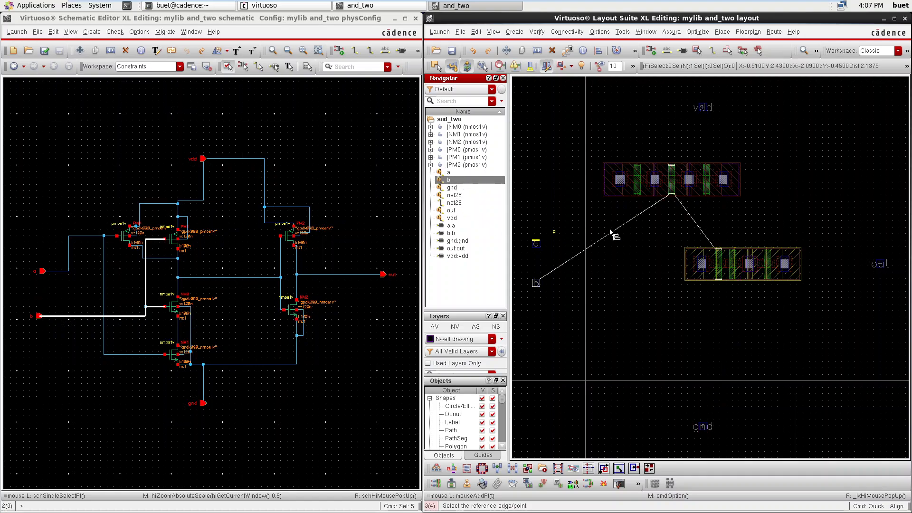
pyautogui.keyDown('ctrl'); pyautogui.click(446, 172); pyautogui.keyUp('ctrl')
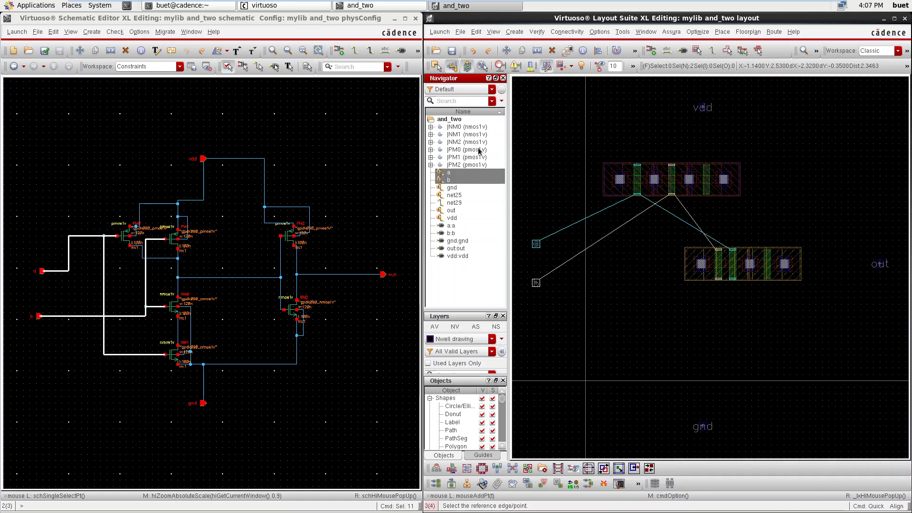
pyautogui.click(450, 180)
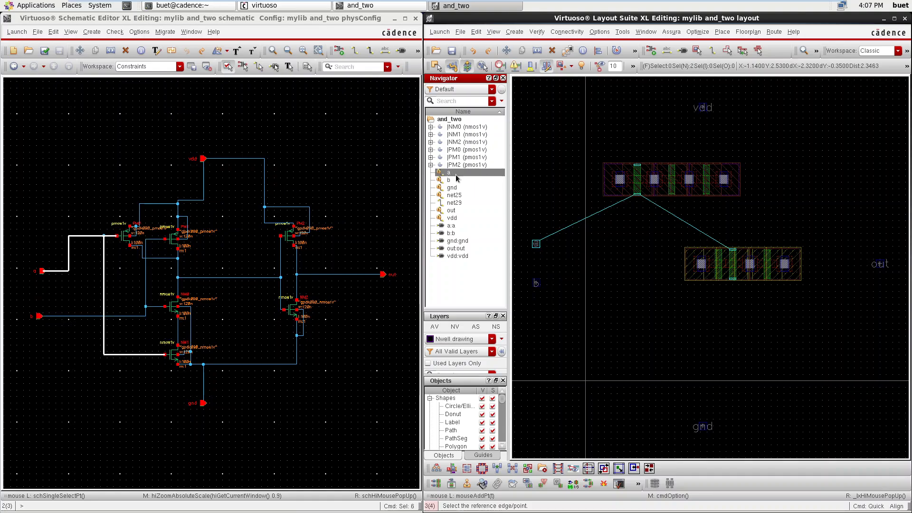
pyautogui.click(455, 173)
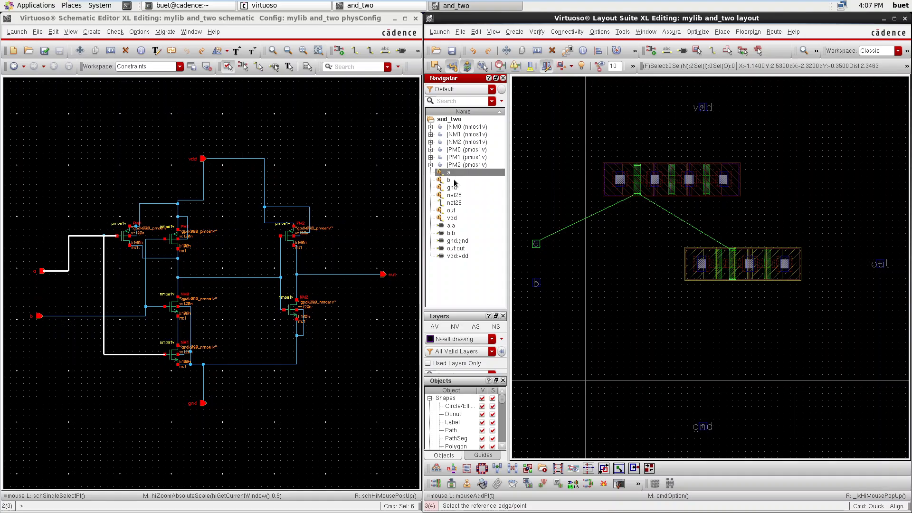
pyautogui.click(454, 181)
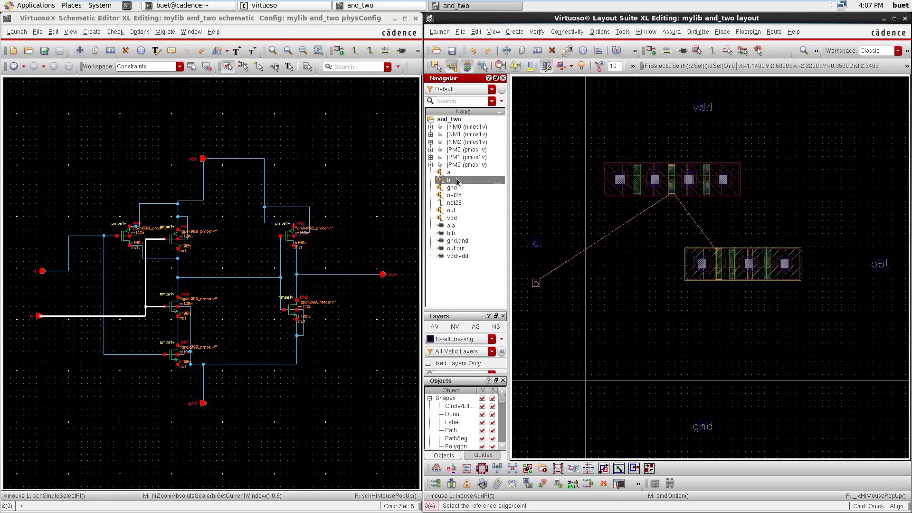
pyautogui.click(452, 174)
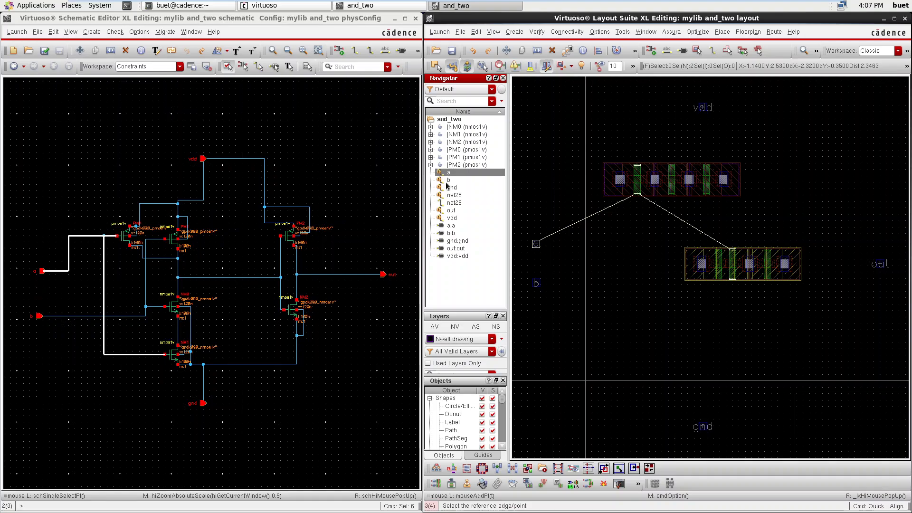
pyautogui.keyDown('ctrl'); pyautogui.click(446, 182); pyautogui.keyUp('ctrl')
pyautogui.keyDown('ctrl'); pyautogui.scroll(3, 665, 231); pyautogui.keyUp('ctrl')
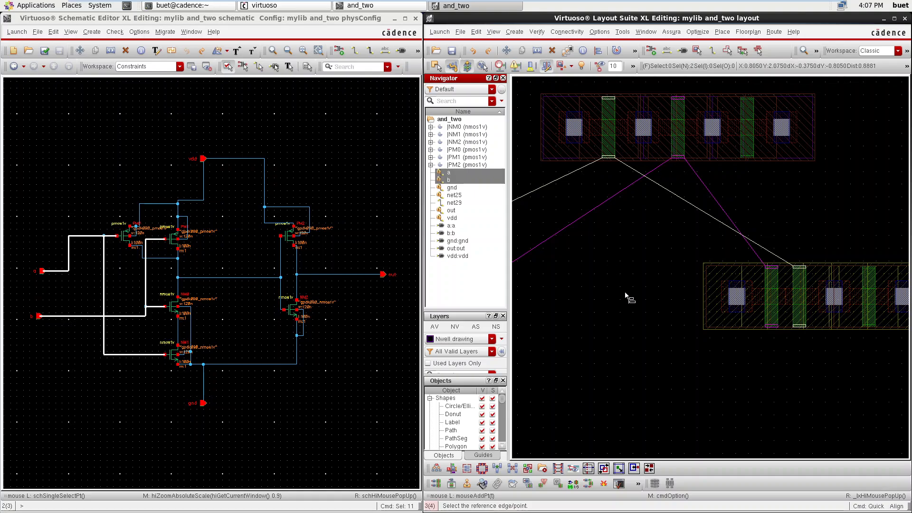
pyautogui.keyDown('ctrl'); pyautogui.scroll(-3, 594, 285); pyautogui.keyUp('ctrl')
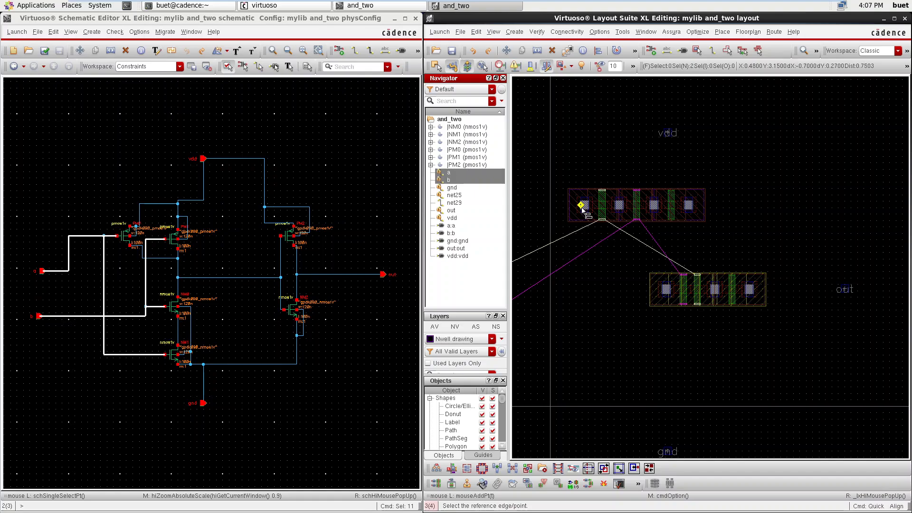
# - Trace the out, vdd and net25 connections in turn, and examine net25 closely between the two transistor rows
pyautogui.click(452, 210)
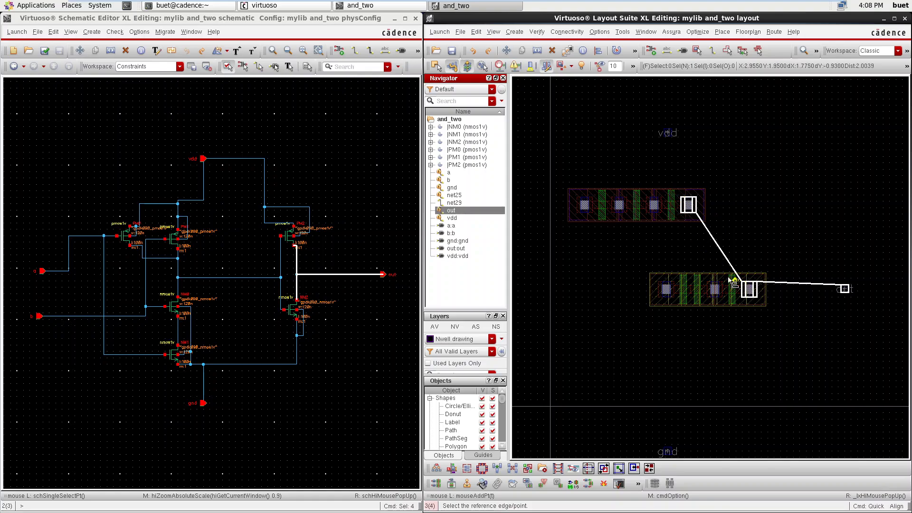
pyautogui.click(460, 219)
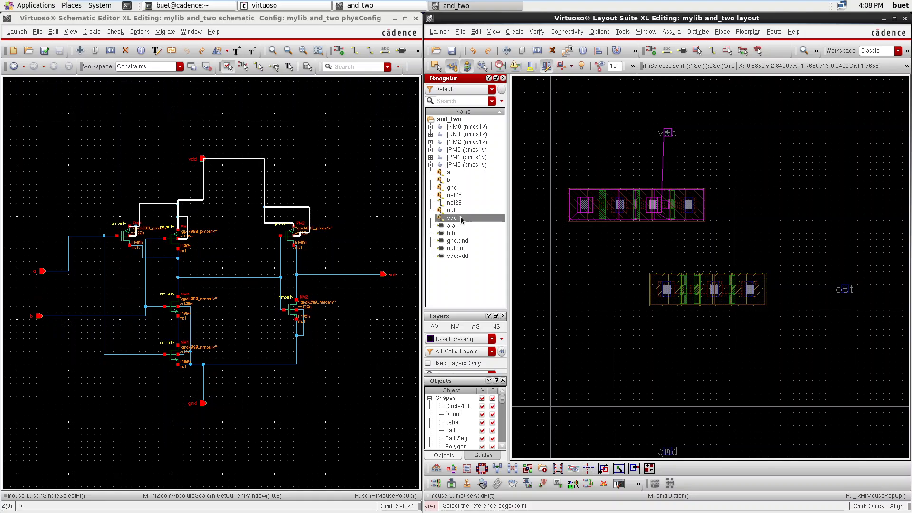
pyautogui.click(457, 196)
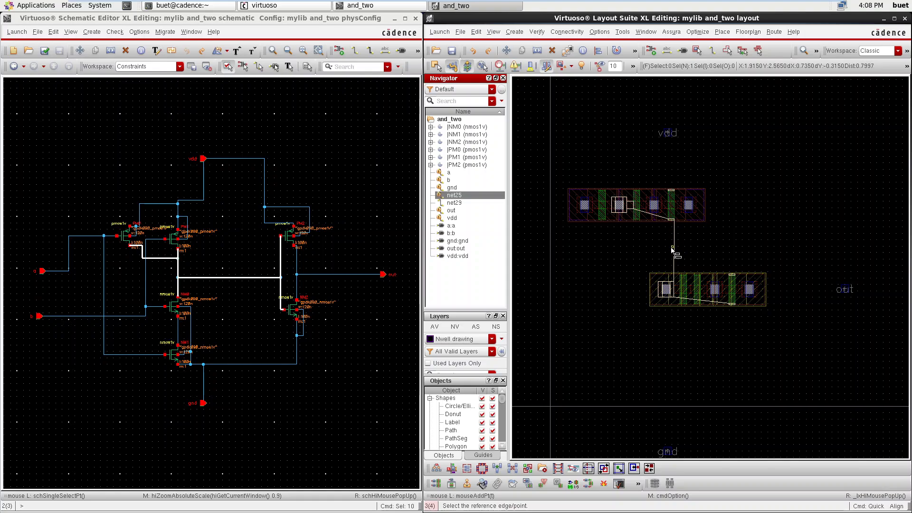
pyautogui.keyDown('ctrl'); pyautogui.scroll(2, 658, 290); pyautogui.keyUp('ctrl')
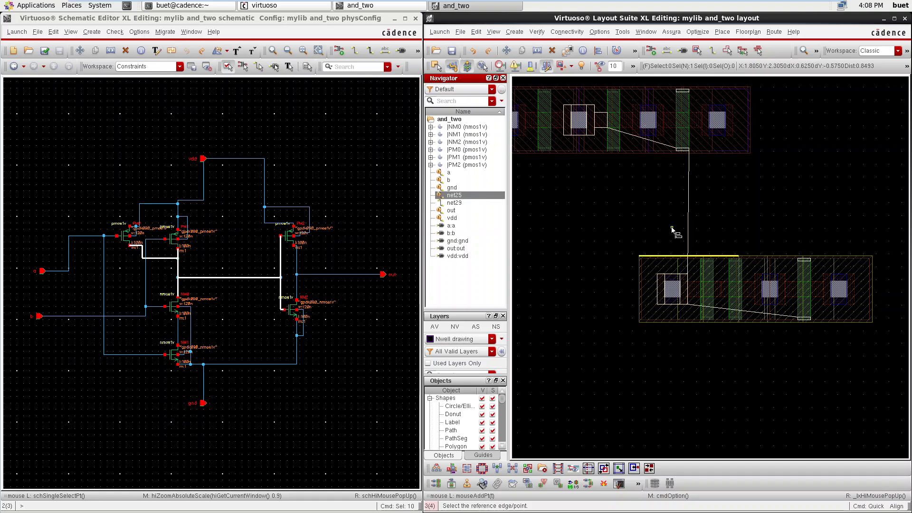
# - Highlight nets a and b along with net25 to examine where their connections cross, and exit Quick Align with the highlights cleared
pyautogui.keyDown('ctrl'); pyautogui.click(448, 173); pyautogui.keyUp('ctrl')
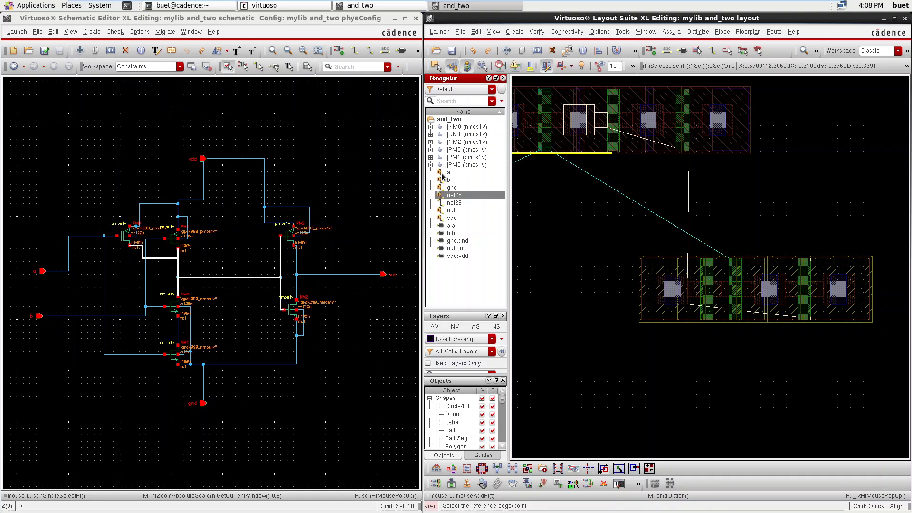
pyautogui.keyDown('ctrl'); pyautogui.click(447, 180); pyautogui.keyUp('ctrl')
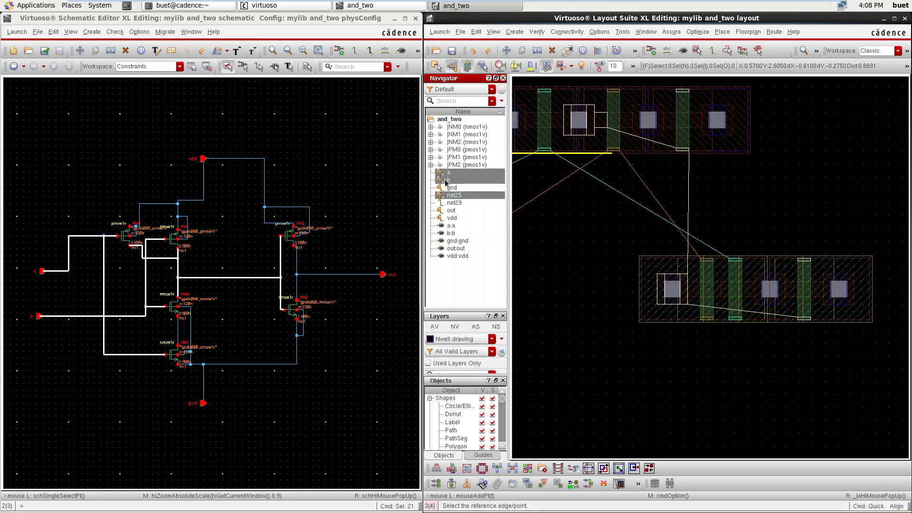
pyautogui.scroll(-1, 669, 264)
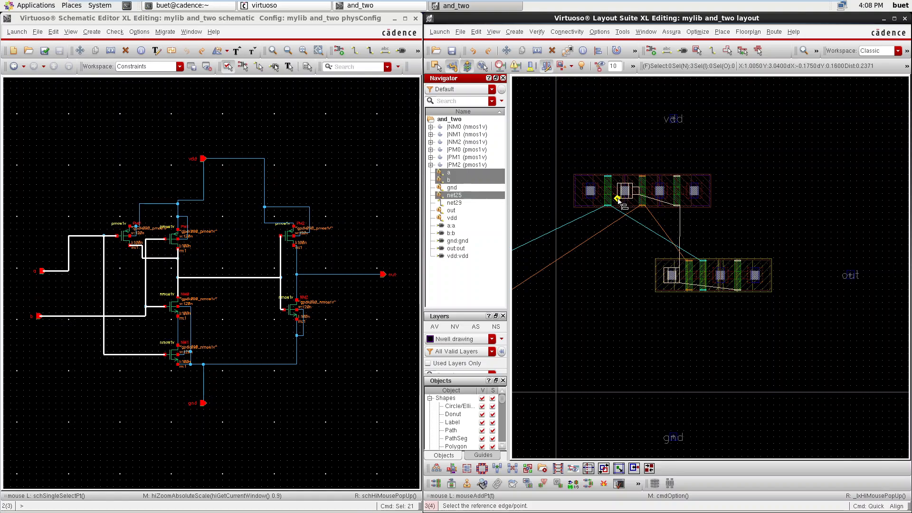
pyautogui.scroll(1, 620, 201)
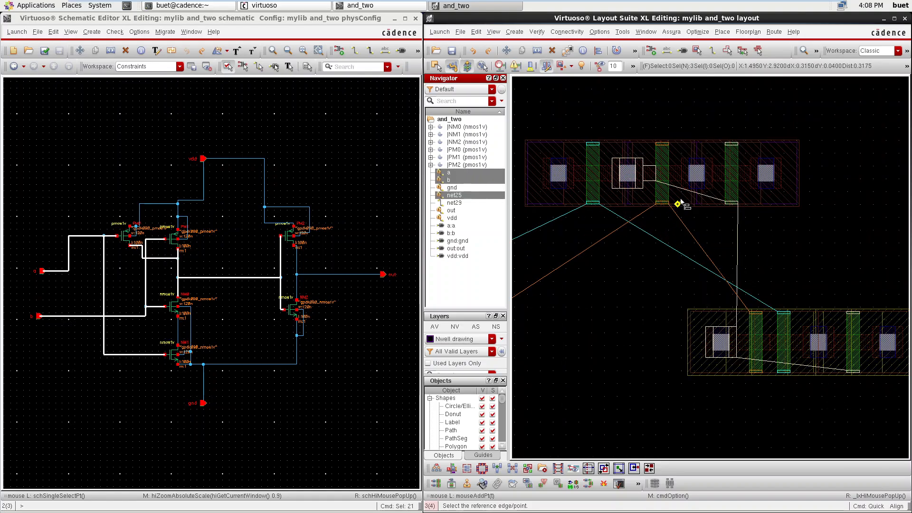
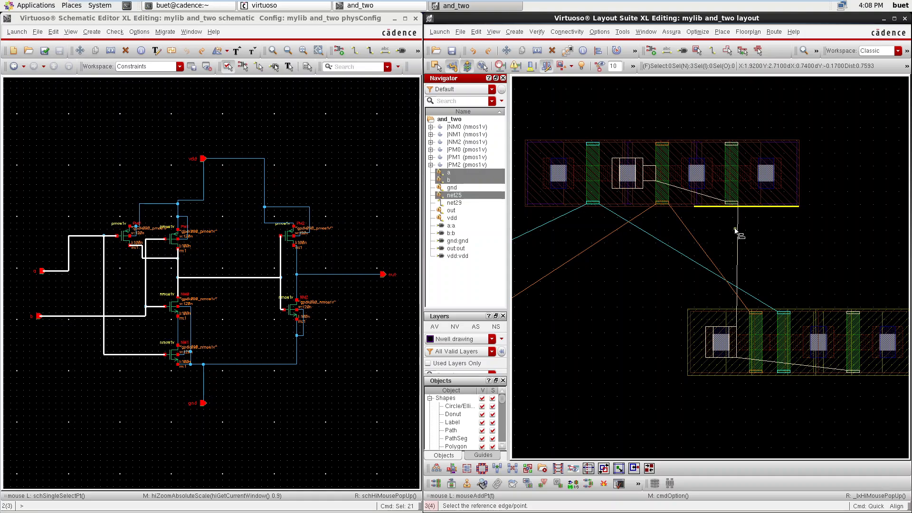
pyautogui.scroll(-5, 735, 231)
pyautogui.scroll(2, 735, 231)
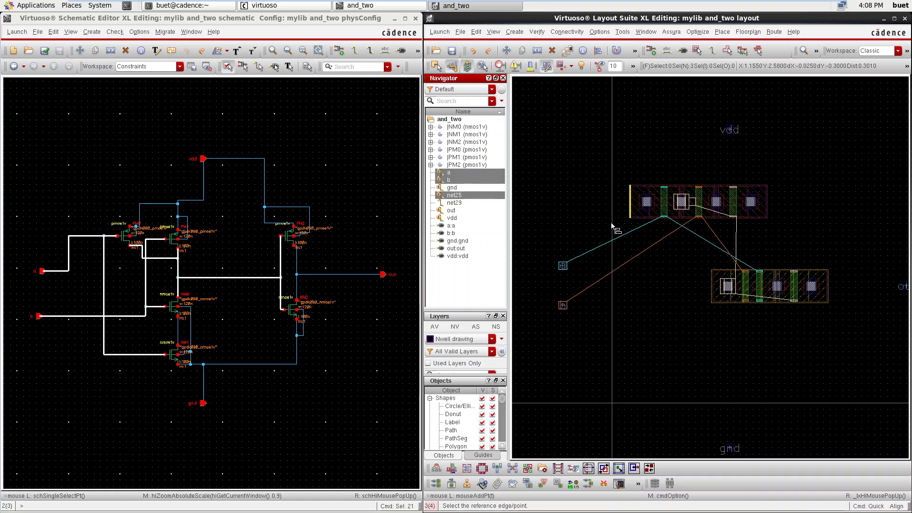
pyautogui.press('Escape')
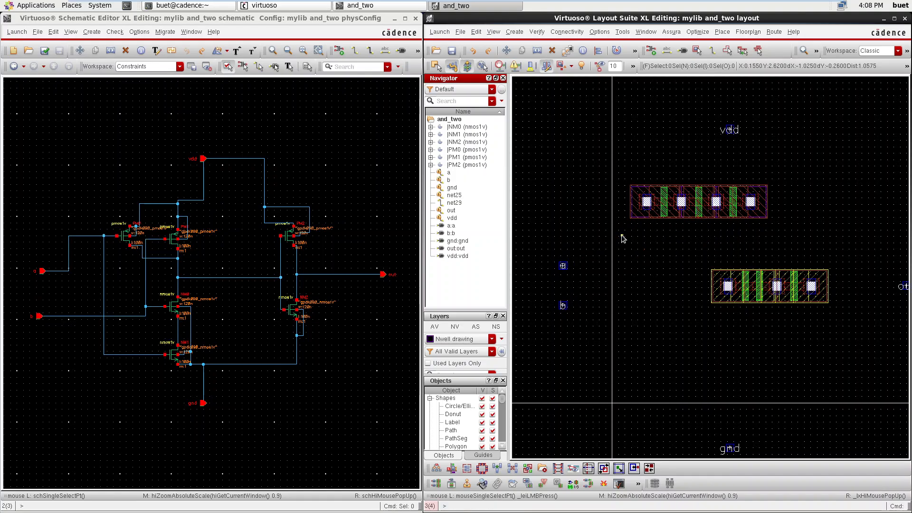
# - Select the middle PMOS transistor to locate it in the schematic, trace net25 from its schematic wire, and clear the selection
pyautogui.hotkey('ctrl', 'z')
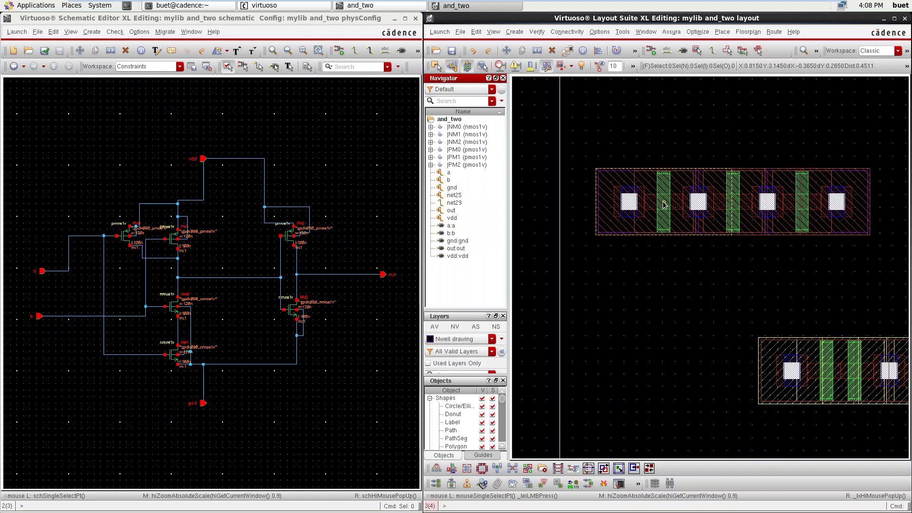
pyautogui.click(742, 215)
pyautogui.click(751, 209)
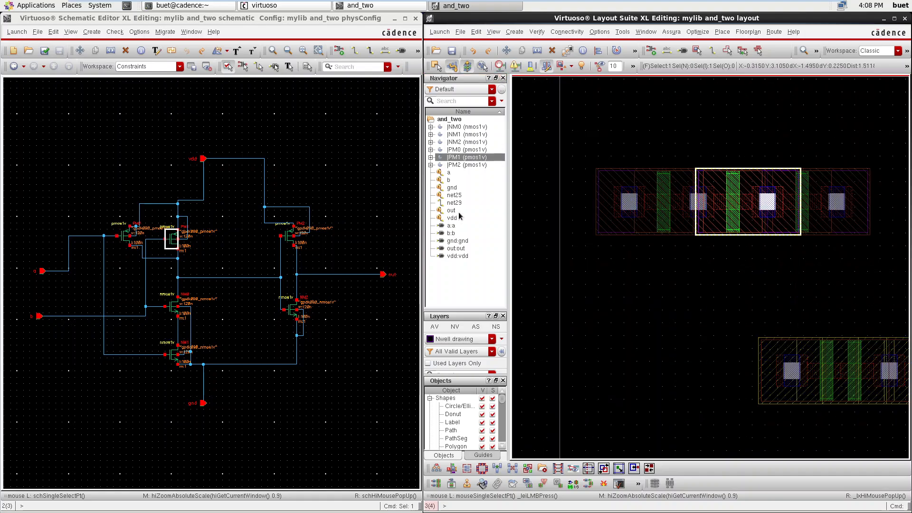
pyautogui.click(167, 257)
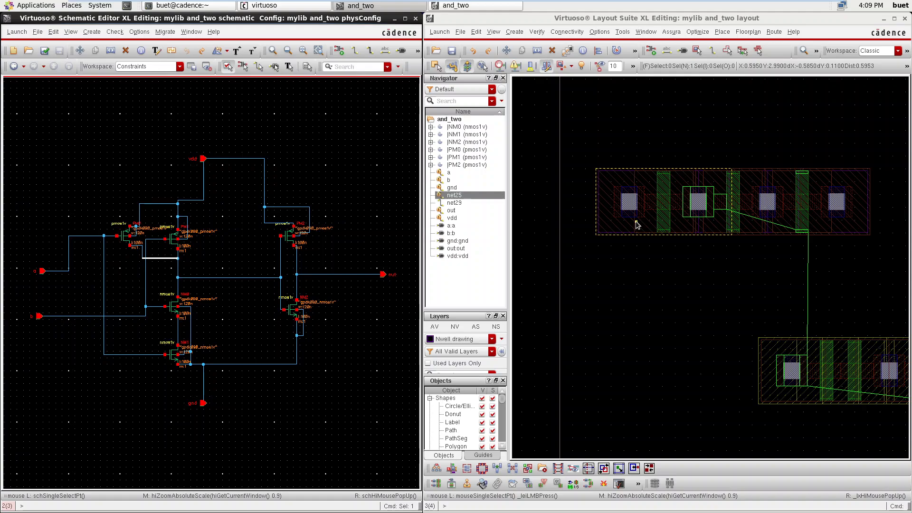
pyautogui.click(161, 206)
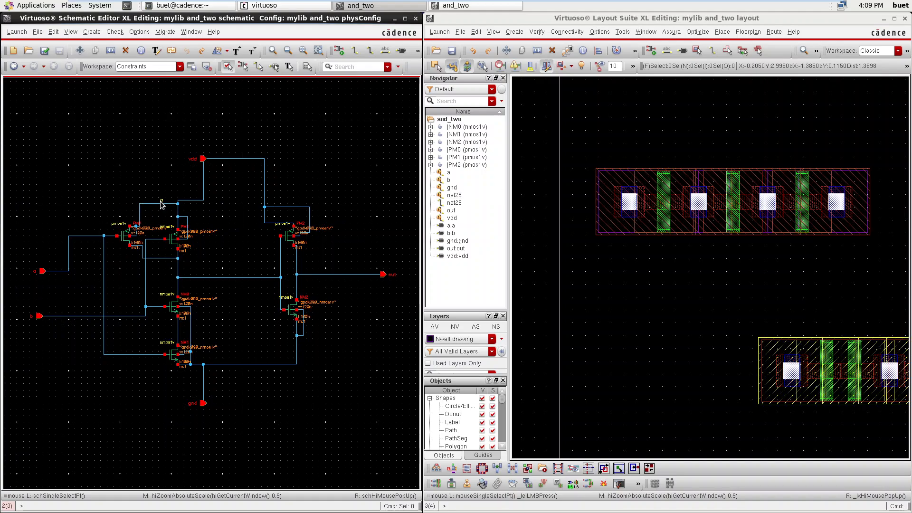
# - Trace the vdd and net25 connections in turn from their schematic wires, clearing the highlight between them
pyautogui.click(159, 204)
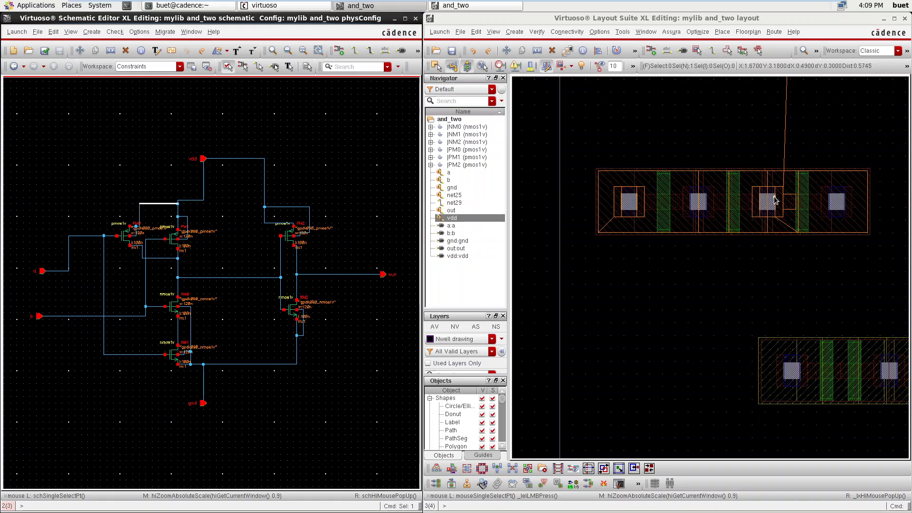
pyautogui.click(568, 140)
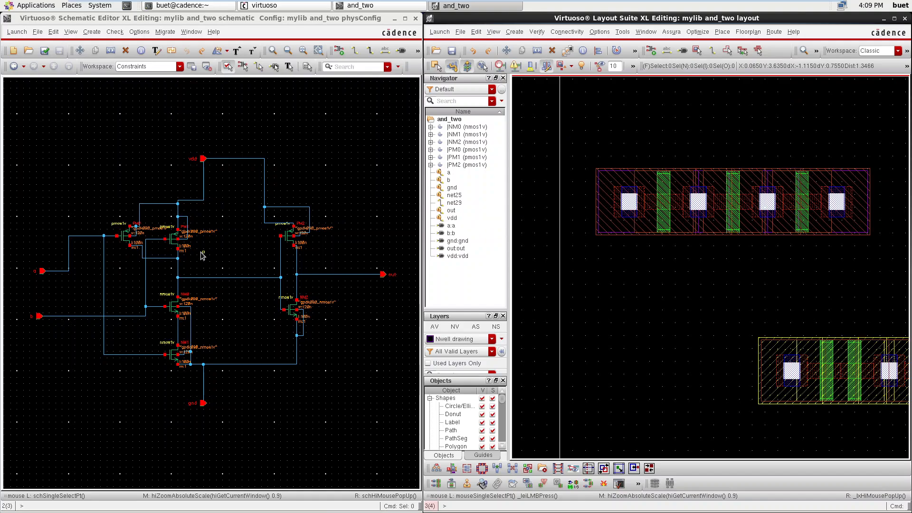
pyautogui.click(167, 259)
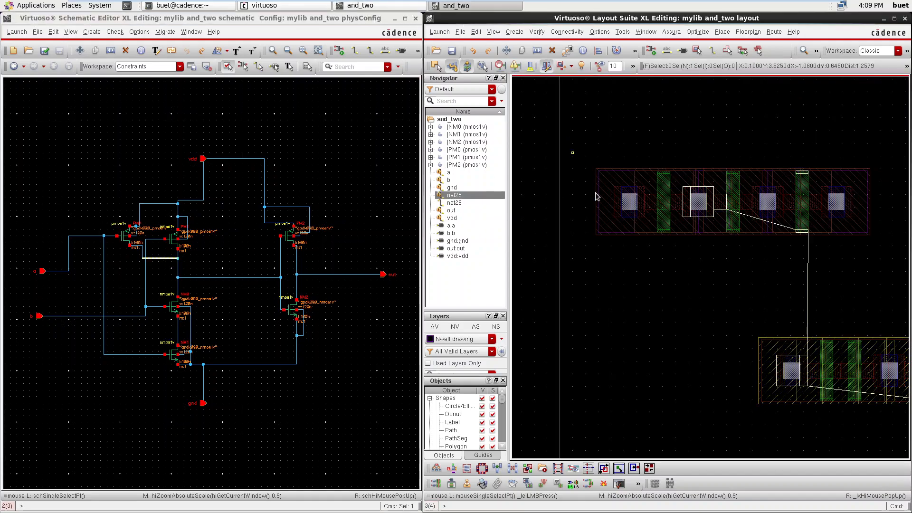
# - Move the two left PMOS transistors together away from the third PMOS, and trace vdd across the whole layout
pyautogui.moveTo(572, 153); pyautogui.dragTo(798, 280)
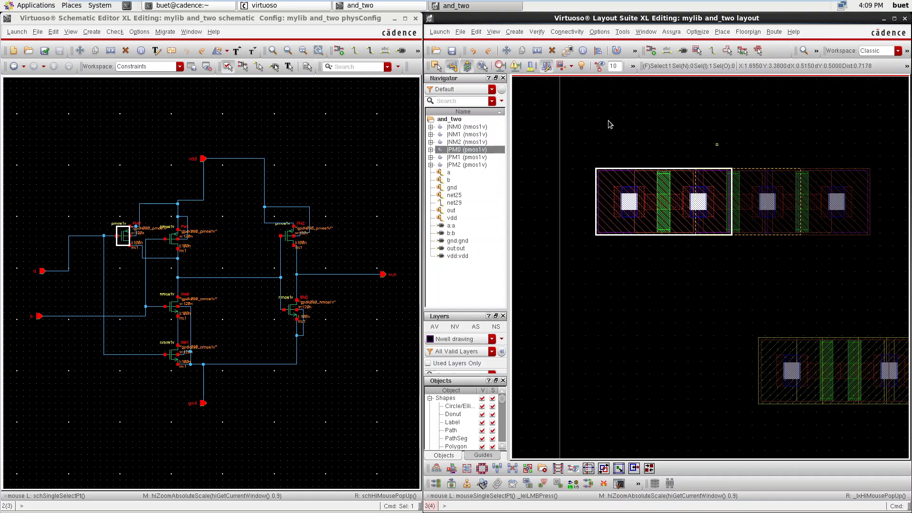
pyautogui.moveTo(562, 124); pyautogui.dragTo(832, 262)
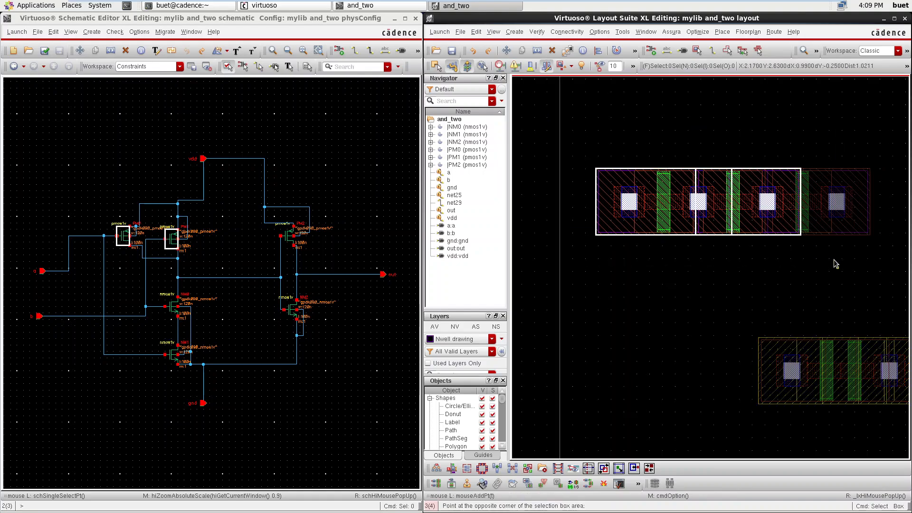
pyautogui.moveTo(700, 197); pyautogui.dragTo(603, 184)
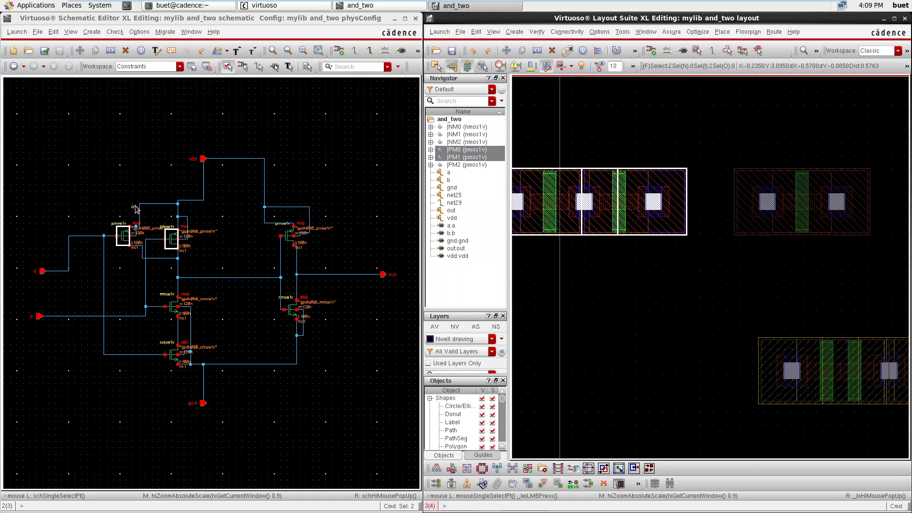
pyautogui.click(160, 204)
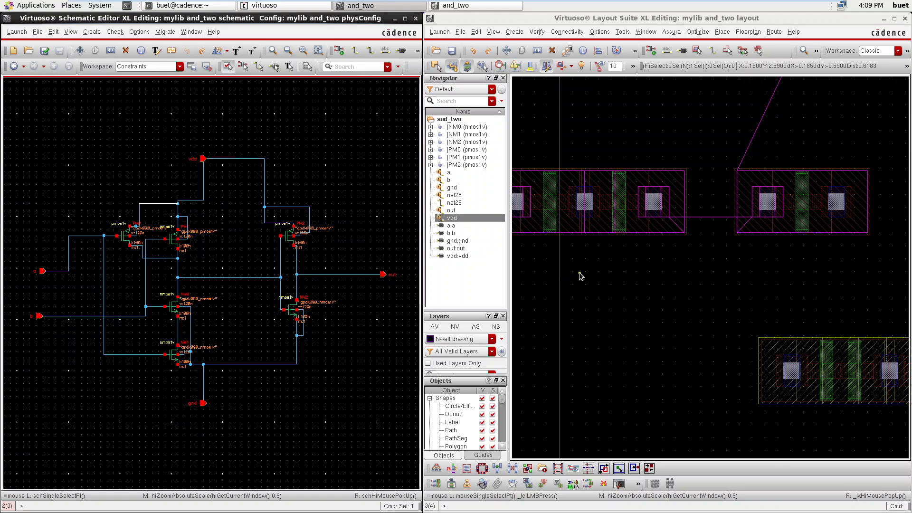
pyautogui.press('f')
pyautogui.keyDown('ctrl'); pyautogui.scroll(2, 573, 266); pyautogui.keyUp('ctrl')
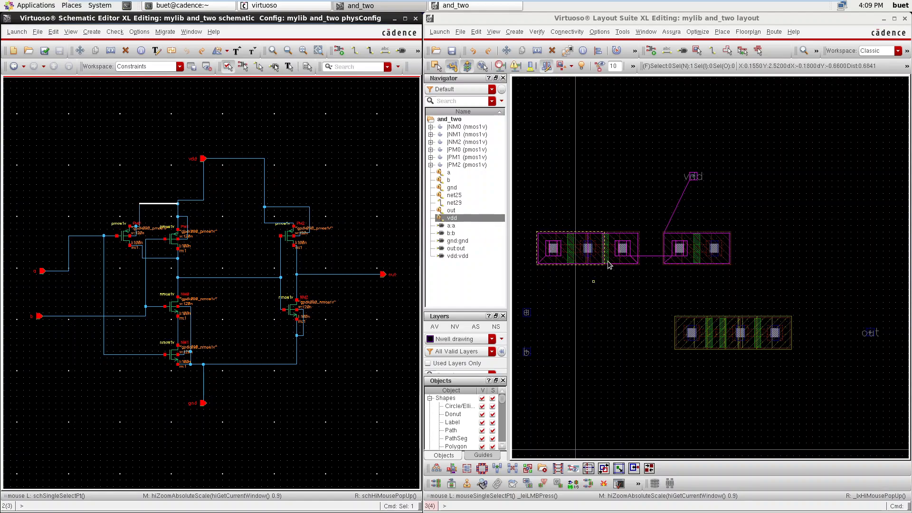
# - Rotate the two abutted left PMOS transistors 180 degrees as a pair
pyautogui.moveTo(521, 212)
pyautogui.mouseDown()
pyautogui.moveTo(672, 326)
pyautogui.moveTo(639, 292)
pyautogui.moveTo(645, 275)
pyautogui.mouseUp()
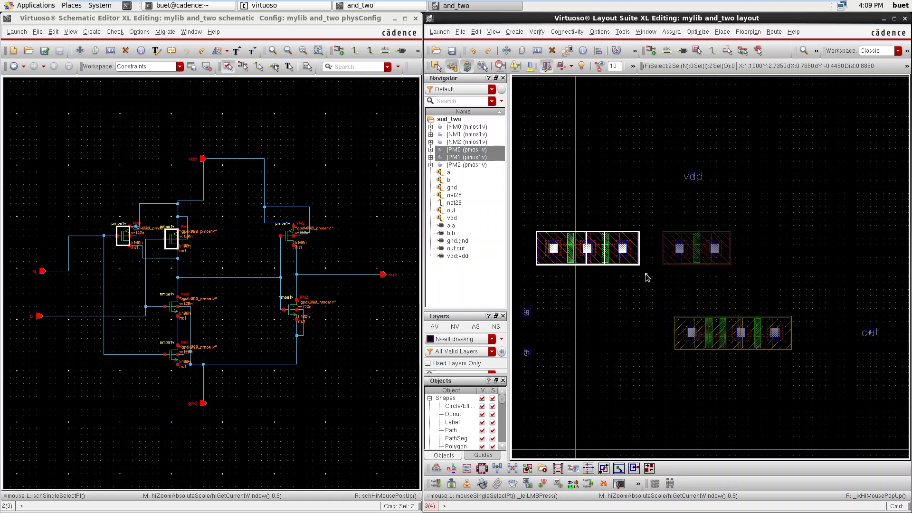
pyautogui.press('r')
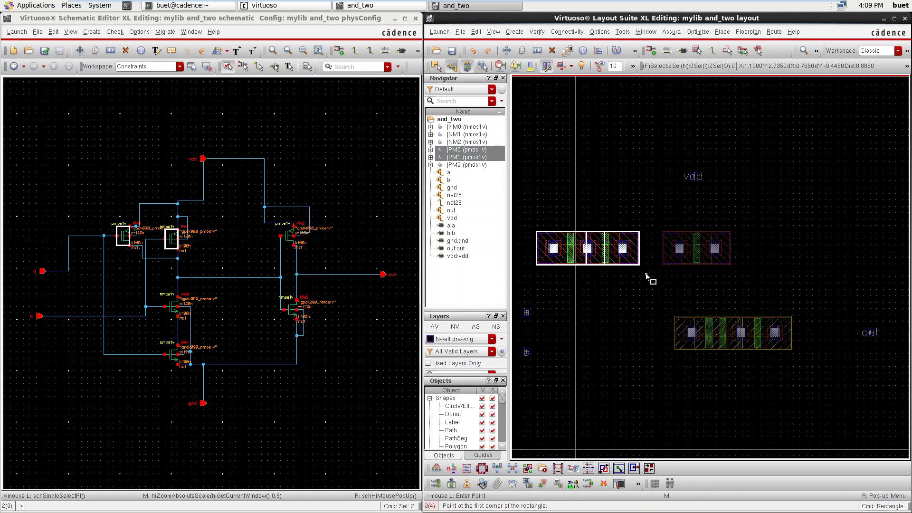
pyautogui.press('Escape')
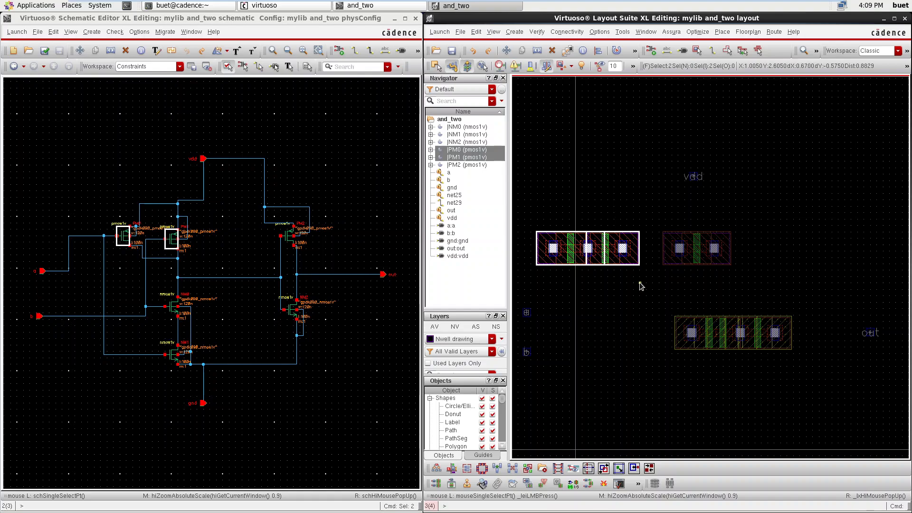
pyautogui.hotkey('shift', 'o')
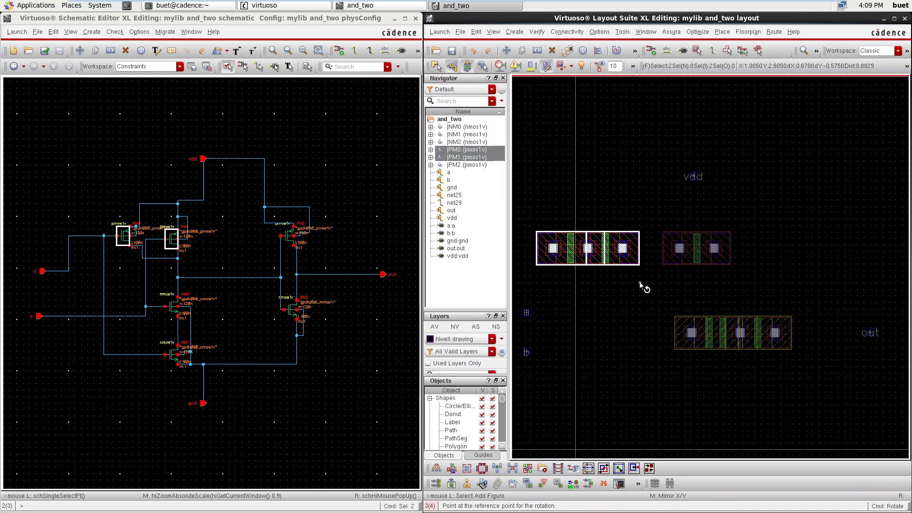
pyautogui.click(618, 249)
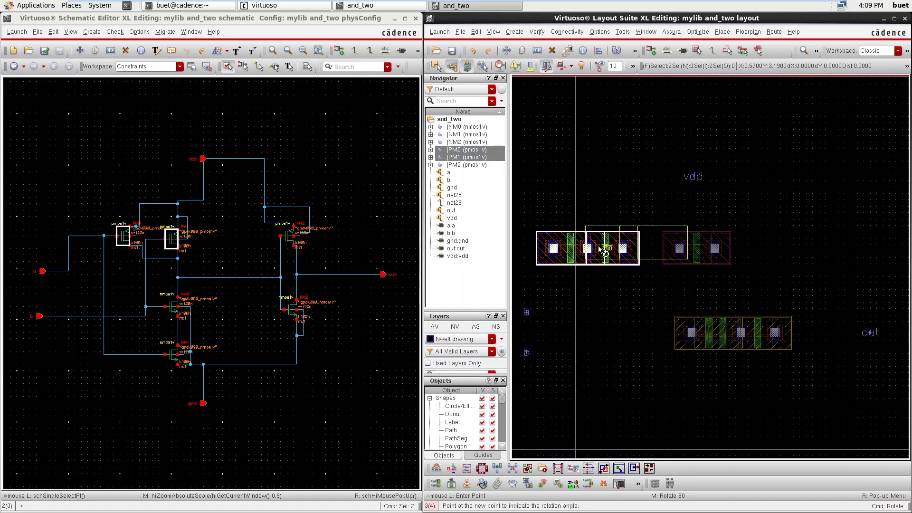
pyautogui.click(574, 256)
pyautogui.scroll(2, 650, 223)
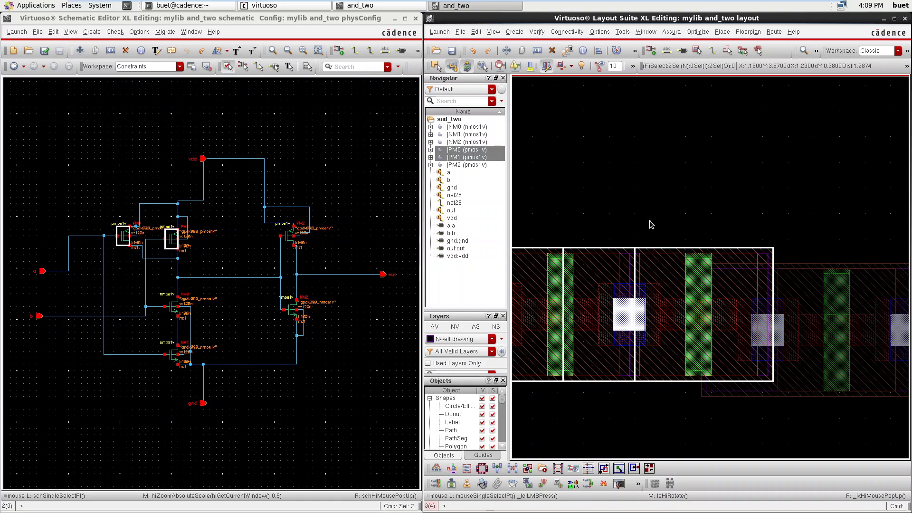
# - Move the rotated PMOS pair away from the third PMOS to separate the overlapping devices
pyautogui.scroll(-2, 649, 224)
pyautogui.click(592, 206)
pyautogui.moveTo(591, 202); pyautogui.dragTo(693, 293)
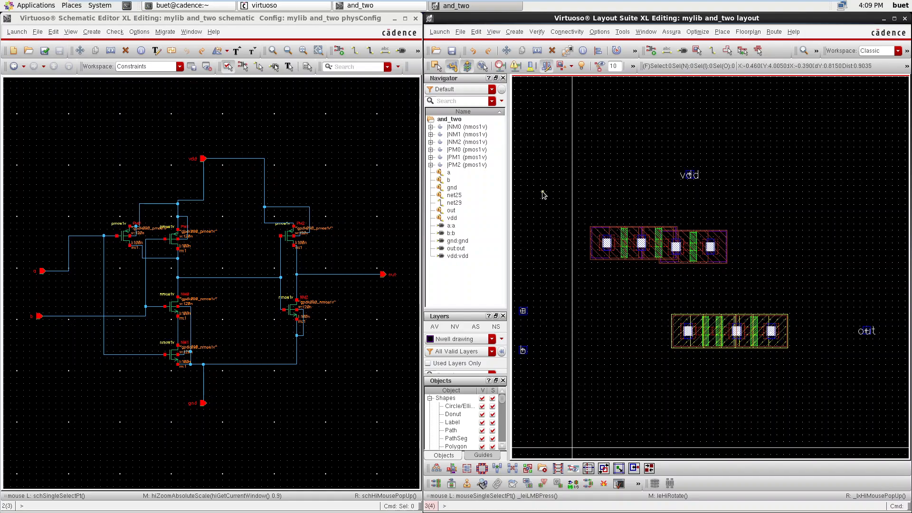
pyautogui.moveTo(546, 193); pyautogui.dragTo(706, 285)
pyautogui.moveTo(638, 246); pyautogui.dragTo(572, 243)
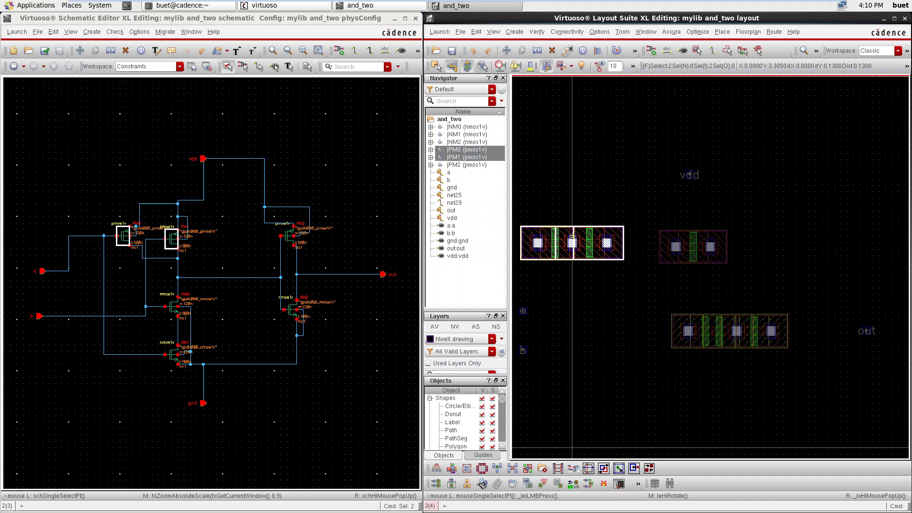
# - Highlight nets a and b separately and together to examine their gate connections between the PMOS pair and the NMOS row
pyautogui.click(450, 174)
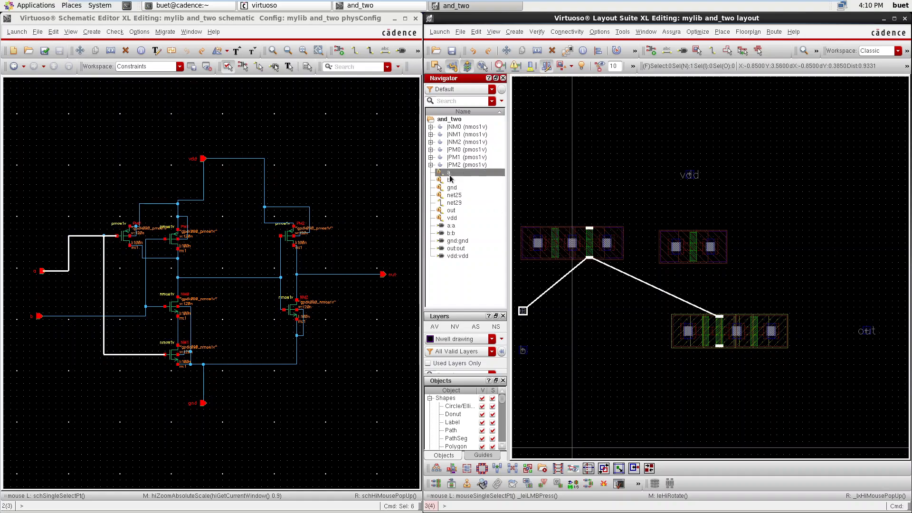
pyautogui.click(449, 182)
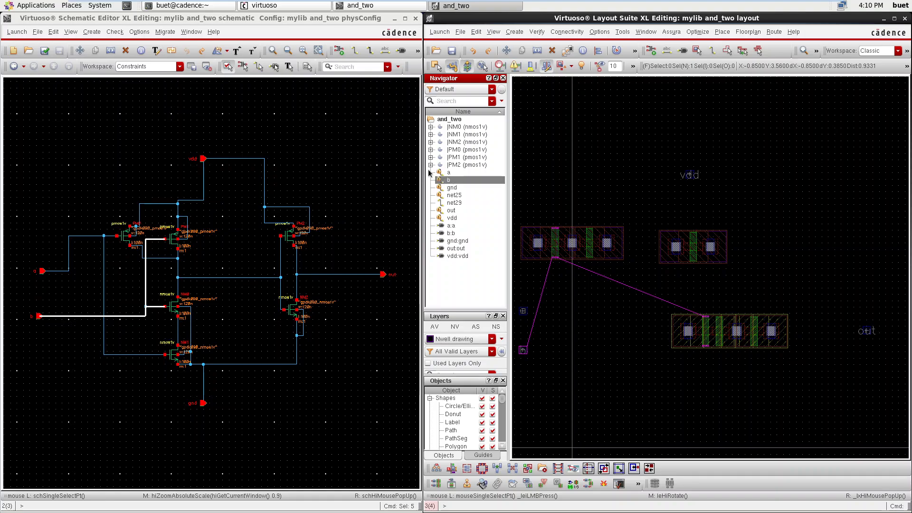
pyautogui.keyDown('ctrl'); pyautogui.click(435, 174); pyautogui.keyUp('ctrl')
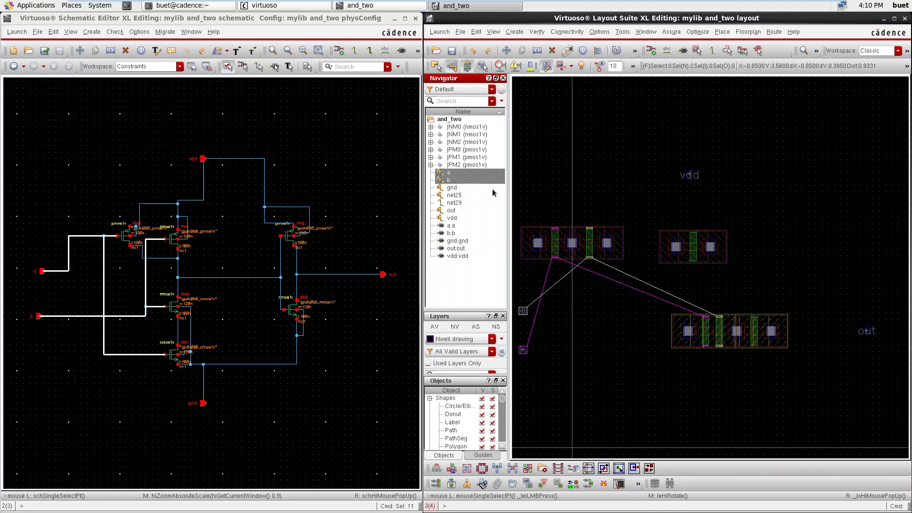
pyautogui.scroll(1, 640, 301)
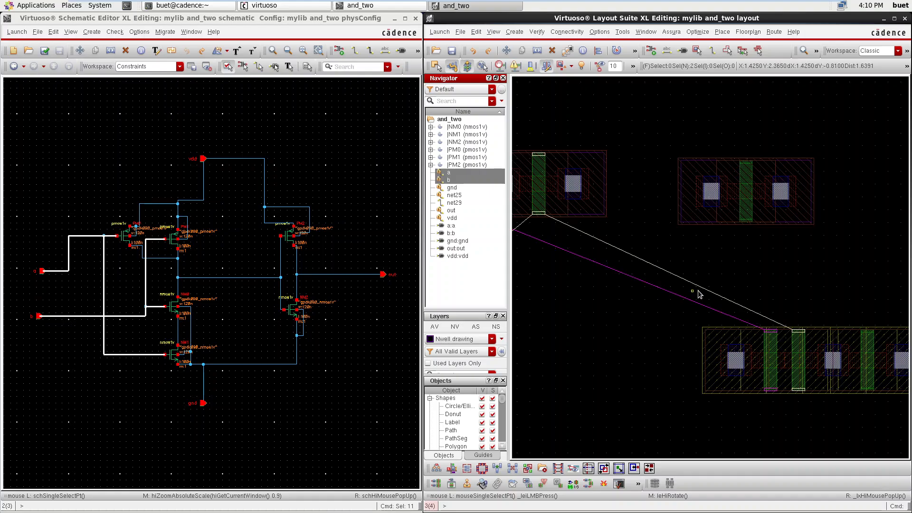
pyautogui.scroll(-1, 698, 290)
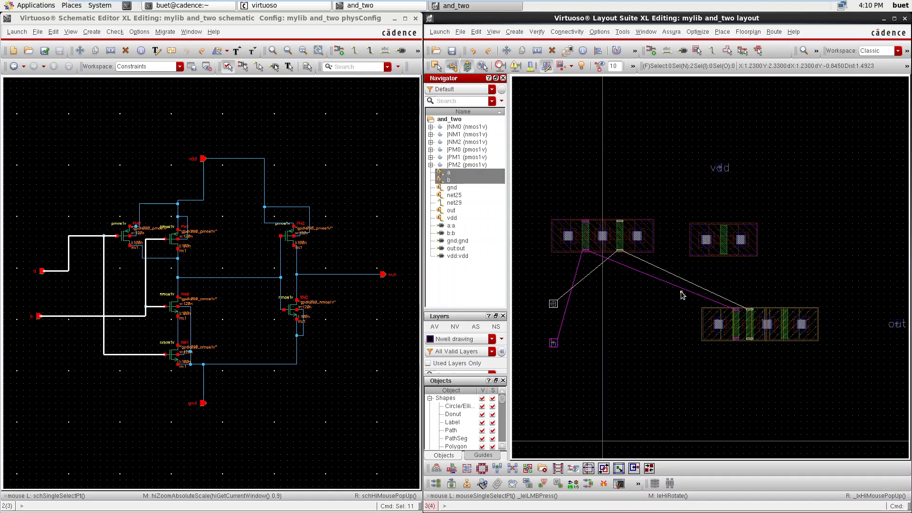
# - Undo the PMOS pair's moves and its rotation to compare the a and b crossings, and redo the rotation
pyautogui.press('u')
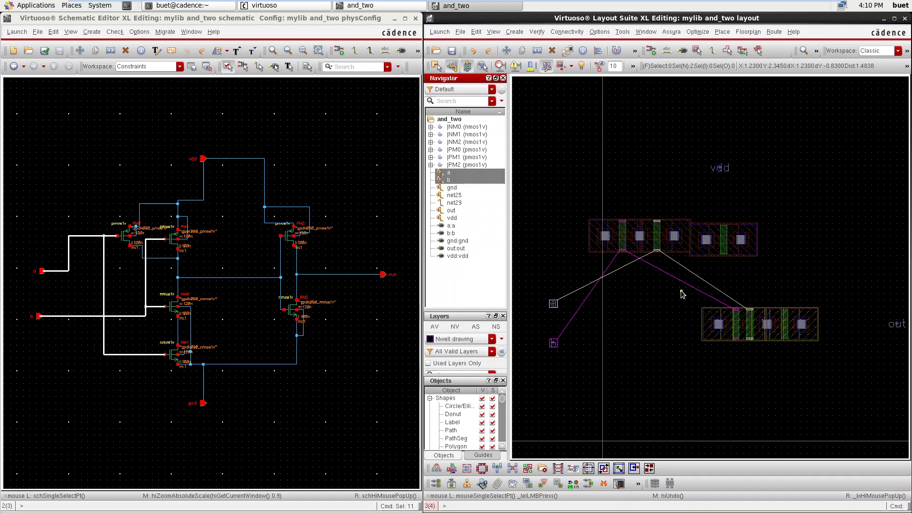
pyautogui.press('u')
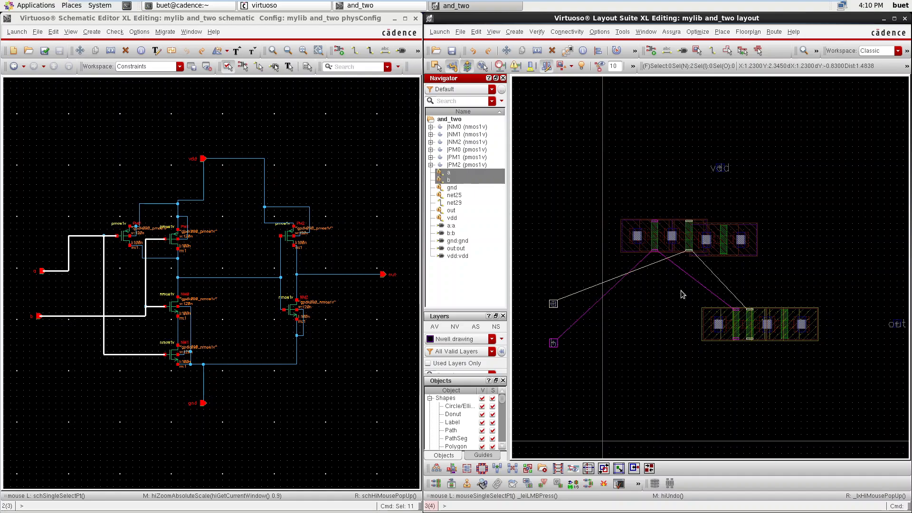
pyautogui.press('u')
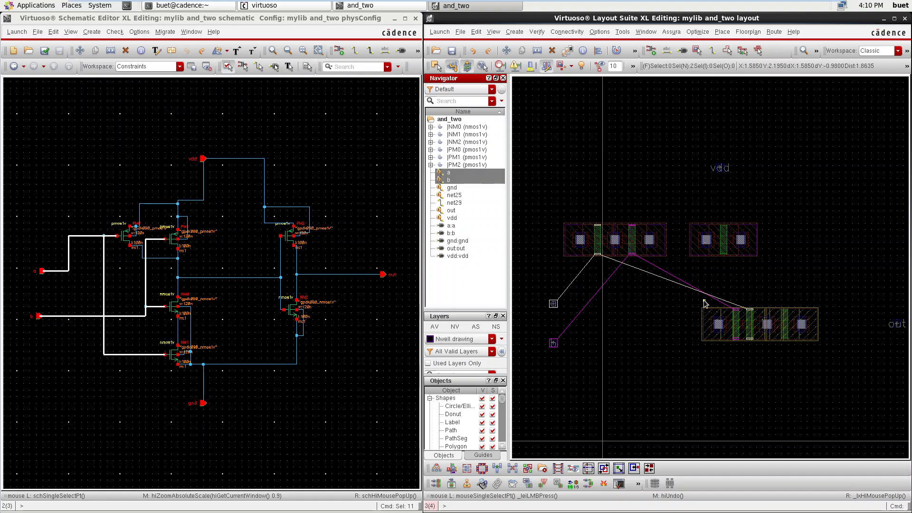
pyautogui.press('u')
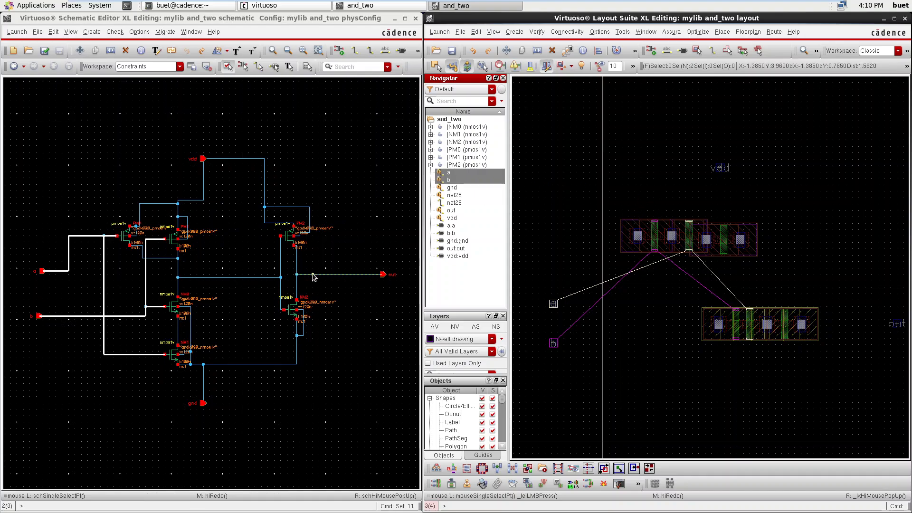
# - Check the vdd connection and move the rotated PMOS pair clear of the third PMOS, leaving a small gap
pyautogui.click(154, 203)
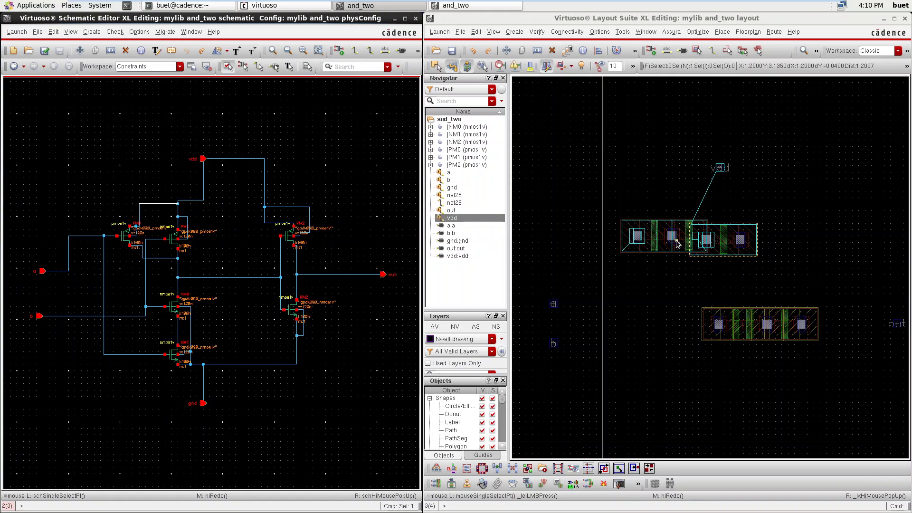
pyautogui.moveTo(611, 211); pyautogui.dragTo(721, 275)
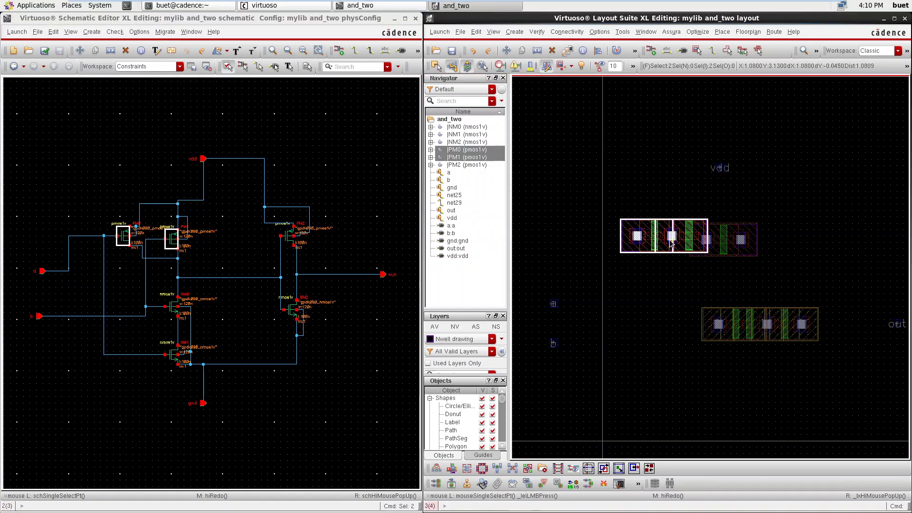
pyautogui.moveTo(666, 236); pyautogui.dragTo(614, 236)
pyautogui.click(615, 237)
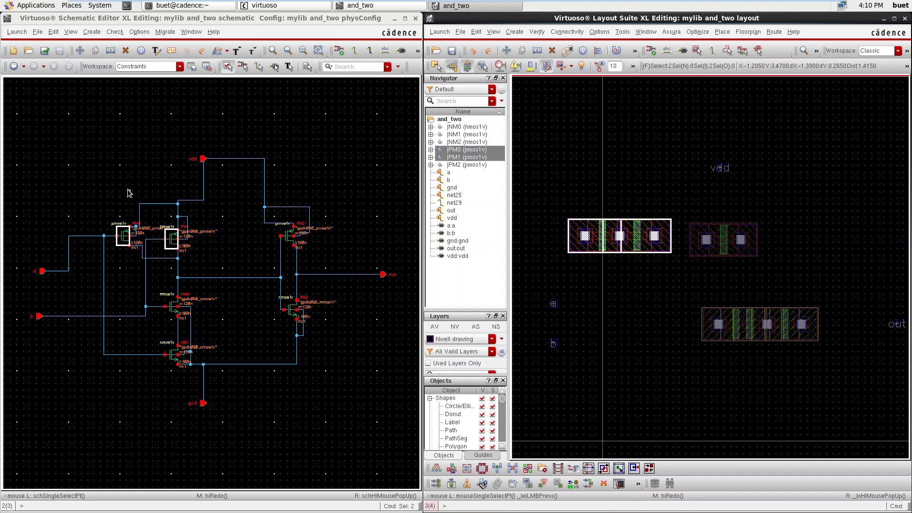
# - Trace vdd from its schematic wire, and examine net25 together with nets a and b for crossing connections
pyautogui.click(155, 203)
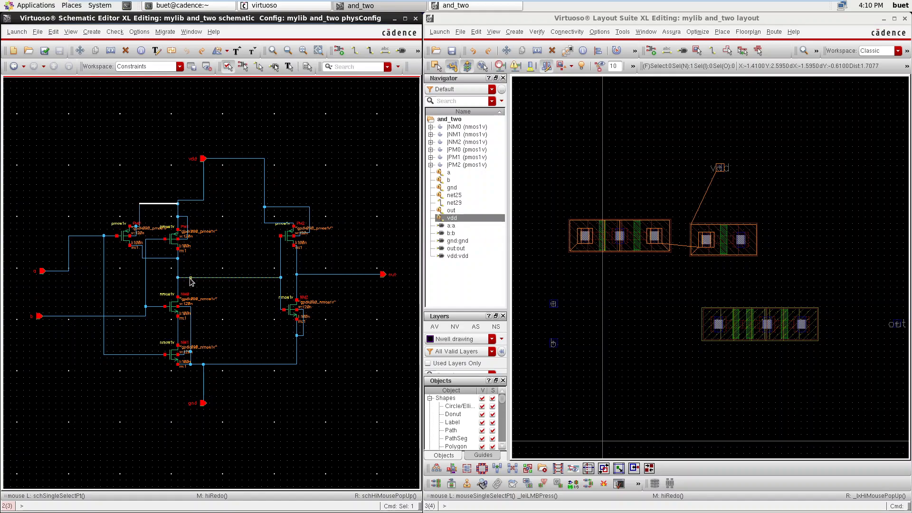
pyautogui.click(163, 258)
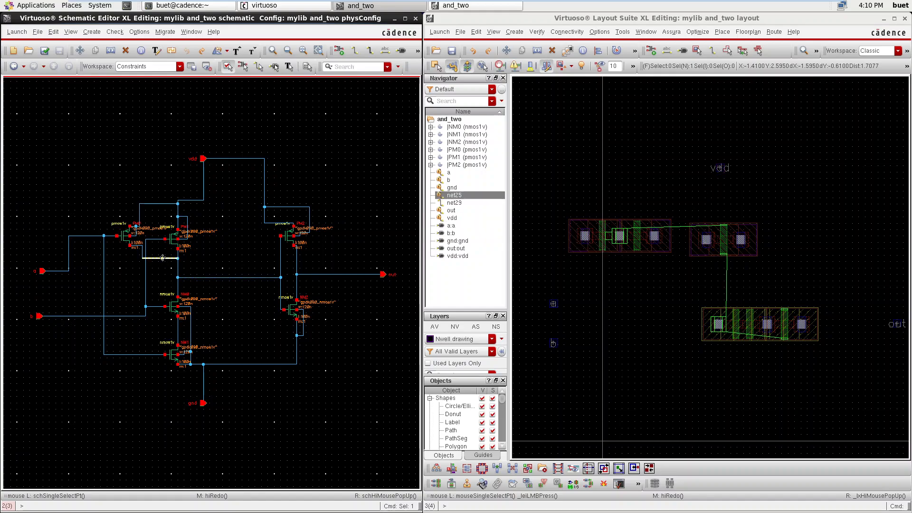
pyautogui.keyDown('ctrl'); pyautogui.click(448, 173); pyautogui.keyUp('ctrl')
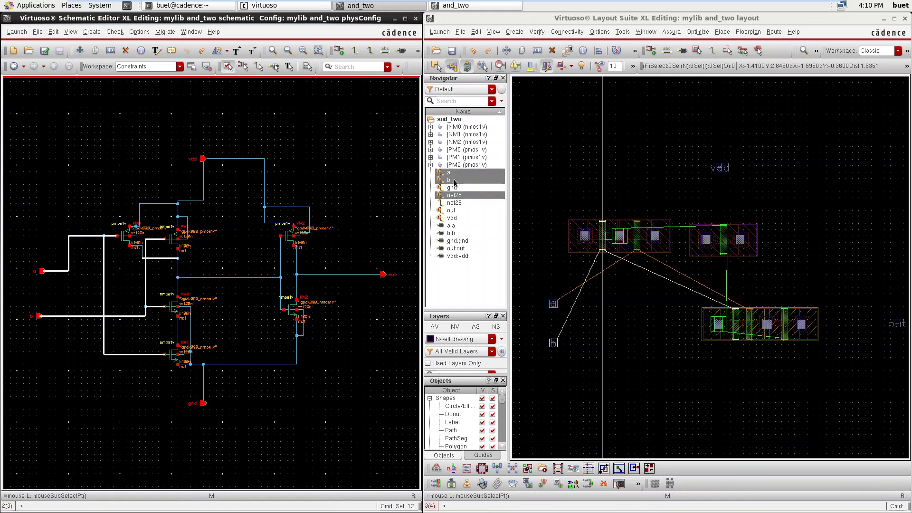
pyautogui.keyDown('ctrl'); pyautogui.click(448, 180); pyautogui.keyUp('ctrl')
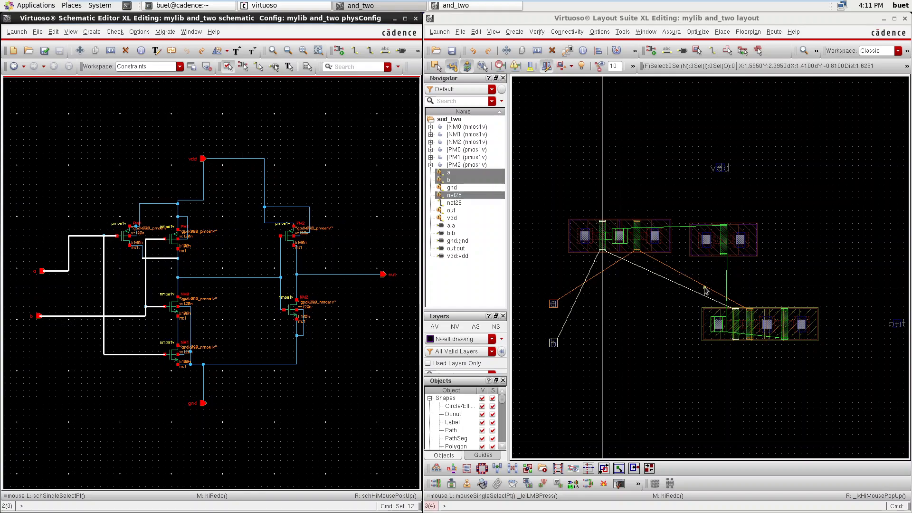
# - Clear the net highlights and examine the vdd connection closely between the PMOS pair and the third PMOS
pyautogui.click(160, 203)
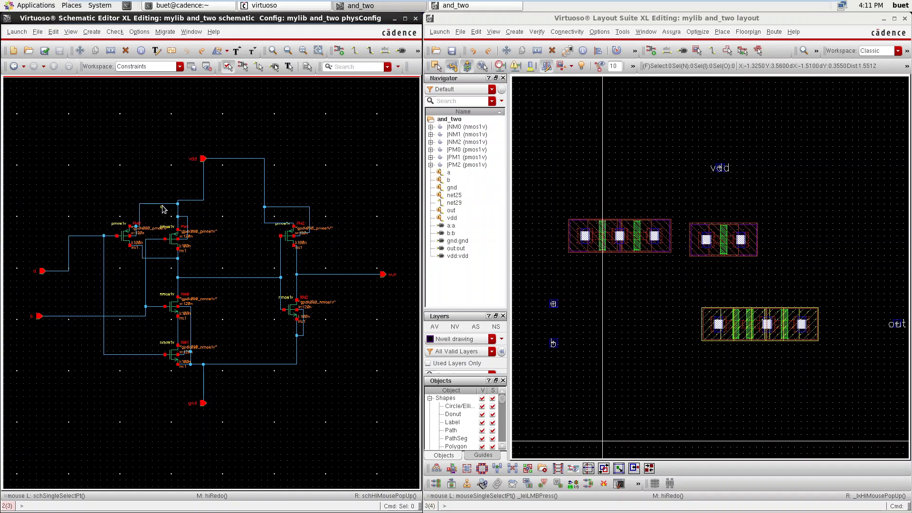
pyautogui.click(166, 204)
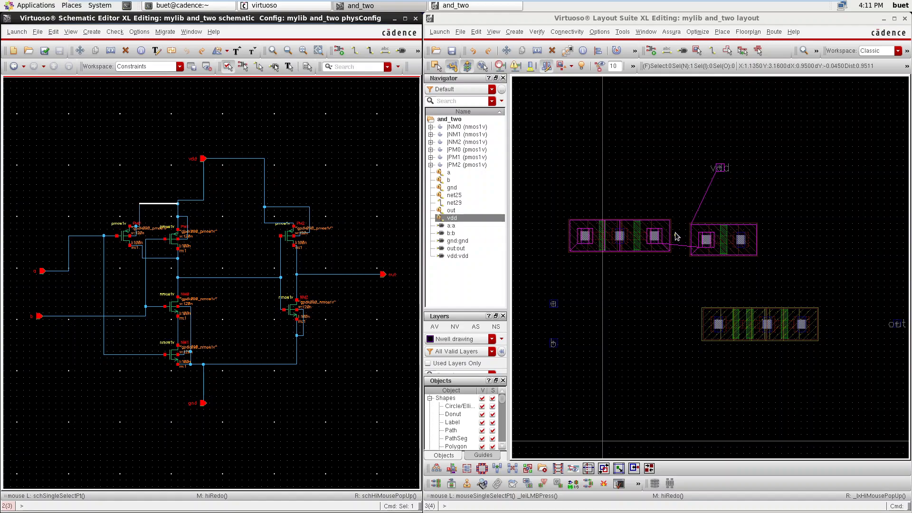
pyautogui.keyDown('ctrl'); pyautogui.scroll(1, 674, 218); pyautogui.keyUp('ctrl')
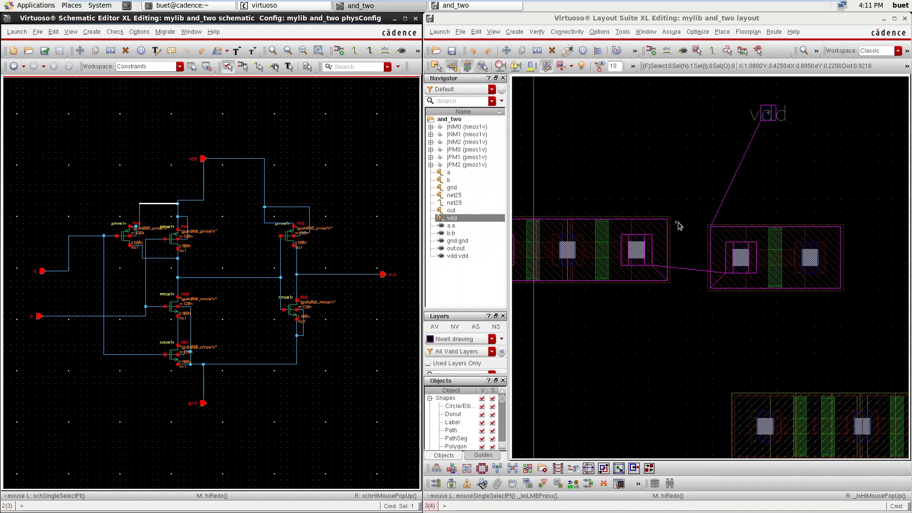
# - Move the selected PMOS pair against the third PMOS so they share a contact, and line up their top and bottom edges
pyautogui.keyDown('ctrl'); pyautogui.scroll(-1, 679, 226); pyautogui.keyUp('ctrl')
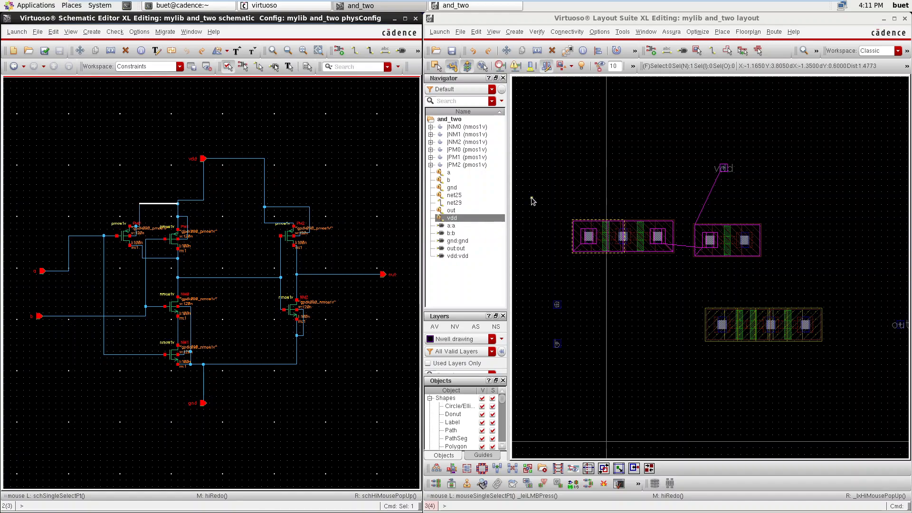
pyautogui.moveTo(553, 205); pyautogui.dragTo(687, 275)
pyautogui.click(688, 275)
pyautogui.moveTo(633, 254); pyautogui.dragTo(685, 253)
pyautogui.keyDown('ctrl'); pyautogui.scroll(3, 684, 253); pyautogui.keyUp('ctrl')
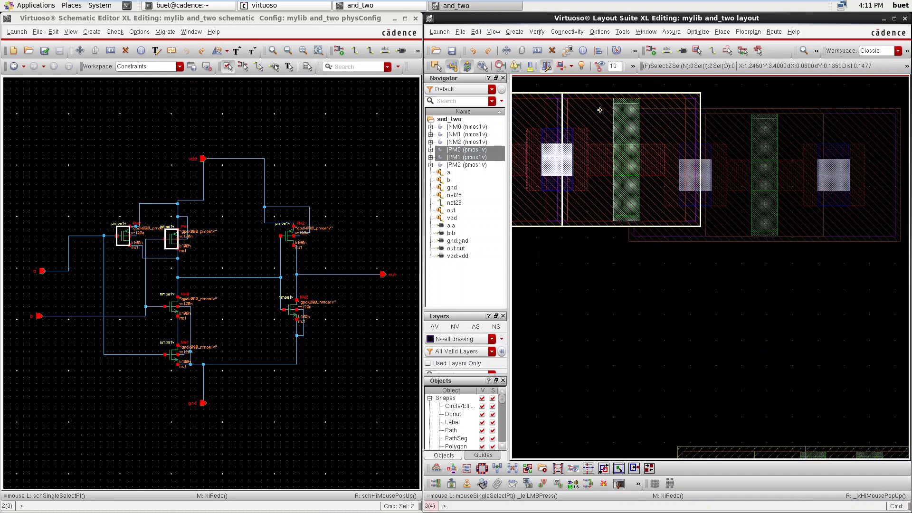
pyautogui.moveTo(597, 110); pyautogui.dragTo(600, 126)
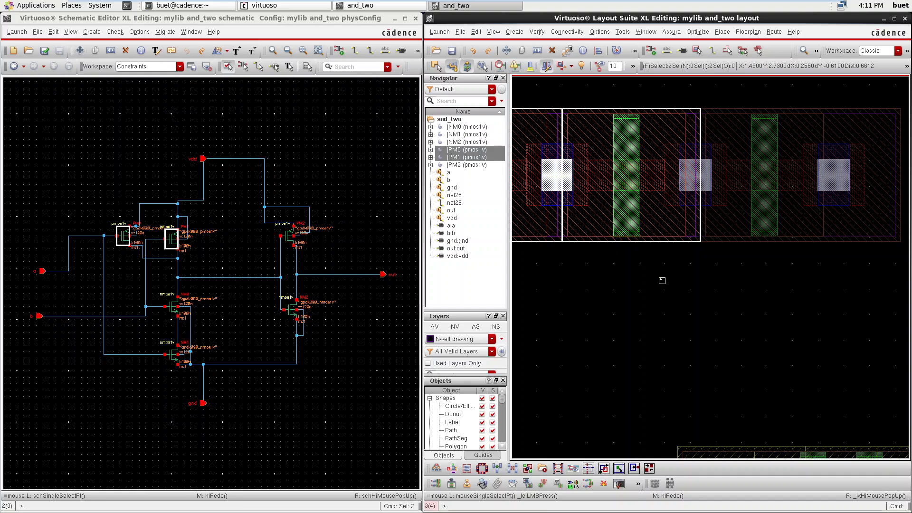
pyautogui.scroll(-1, 662, 281)
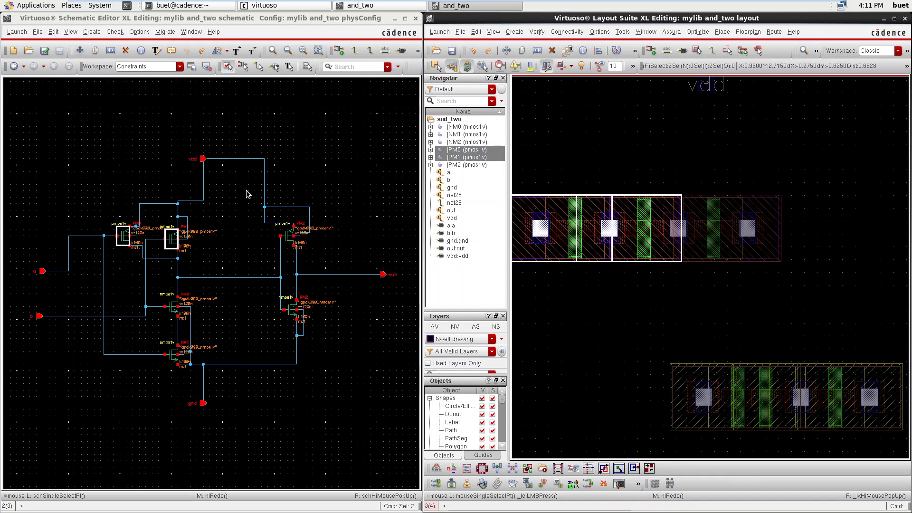
# - Trace vdd from its schematic wire together with nets a and b across the joined PMOS row
pyautogui.click(161, 204)
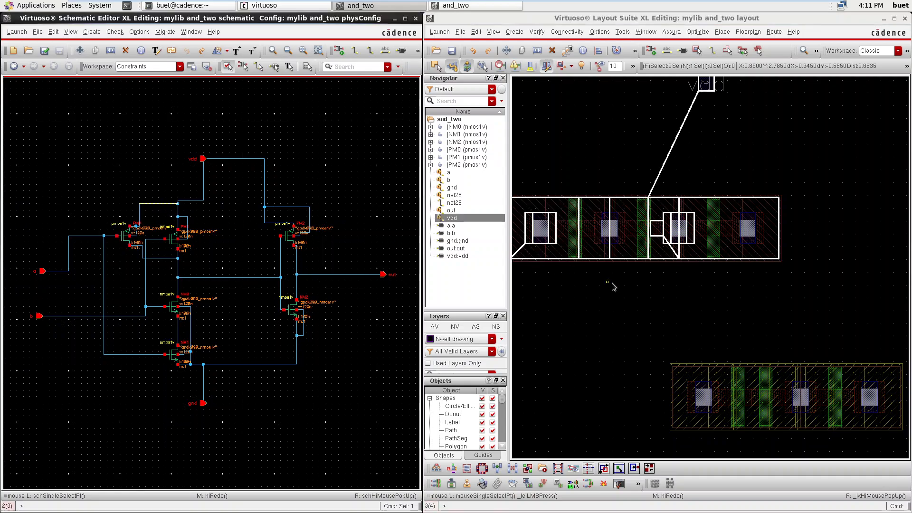
pyautogui.keyDown('ctrl'); pyautogui.click(446, 173); pyautogui.keyUp('ctrl')
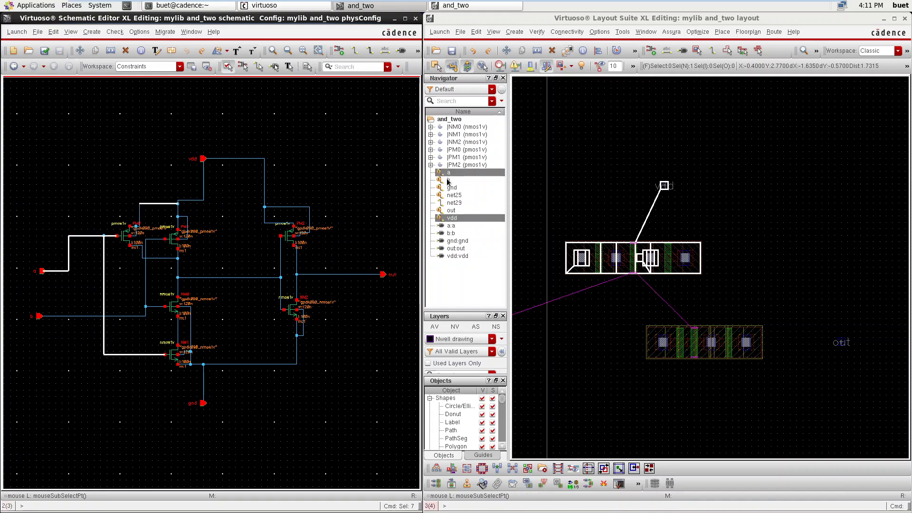
pyautogui.keyDown('ctrl'); pyautogui.click(447, 180); pyautogui.keyUp('ctrl')
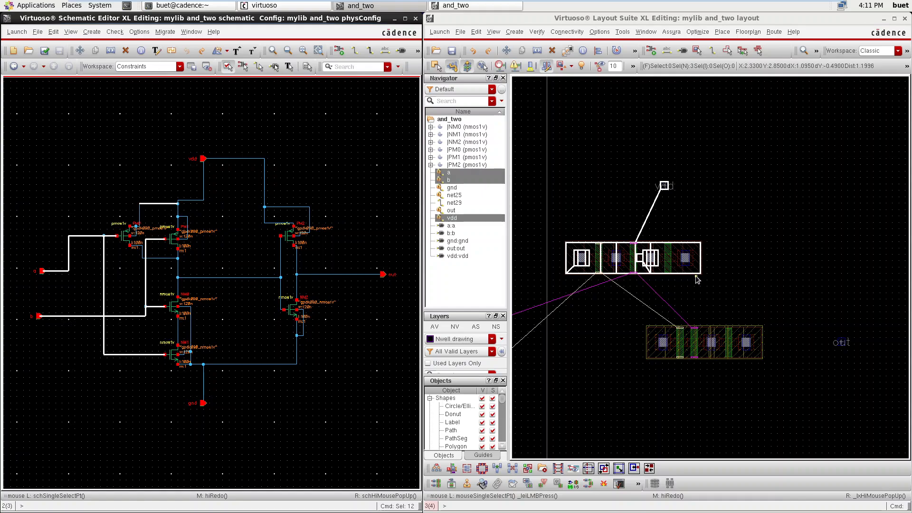
# - Examine net25 together with nets a and b for crossings between the PMOS and NMOS rows, and clear the highlights
pyautogui.click(456, 196)
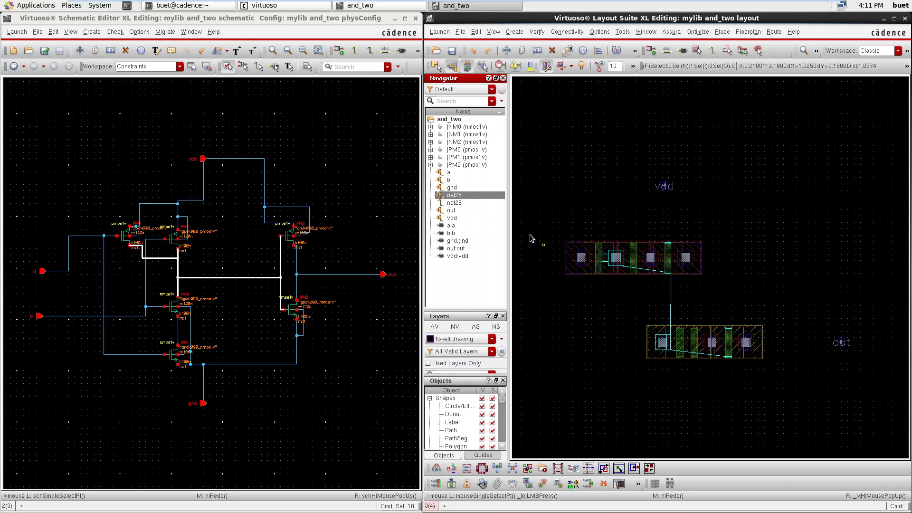
pyautogui.keyDown('ctrl'); pyautogui.click(457, 166); pyautogui.keyUp('ctrl')
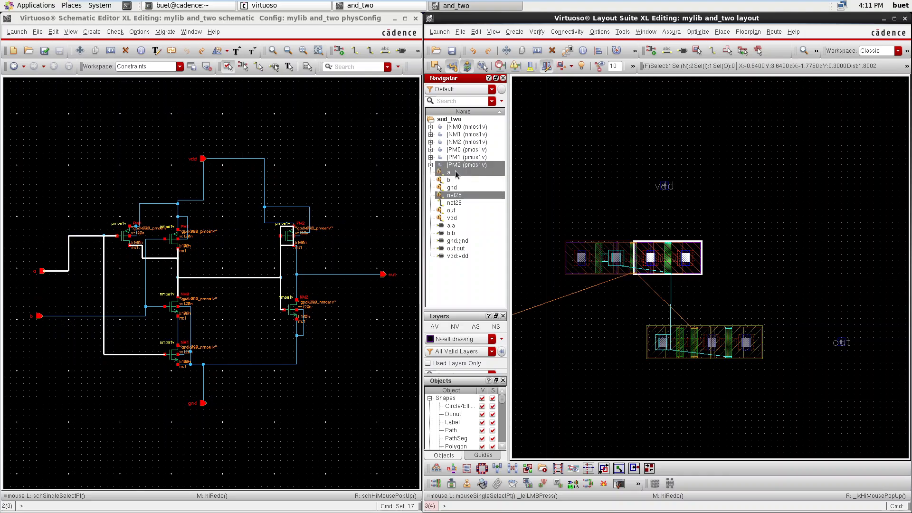
pyautogui.keyDown('ctrl'); pyautogui.click(455, 180); pyautogui.keyUp('ctrl')
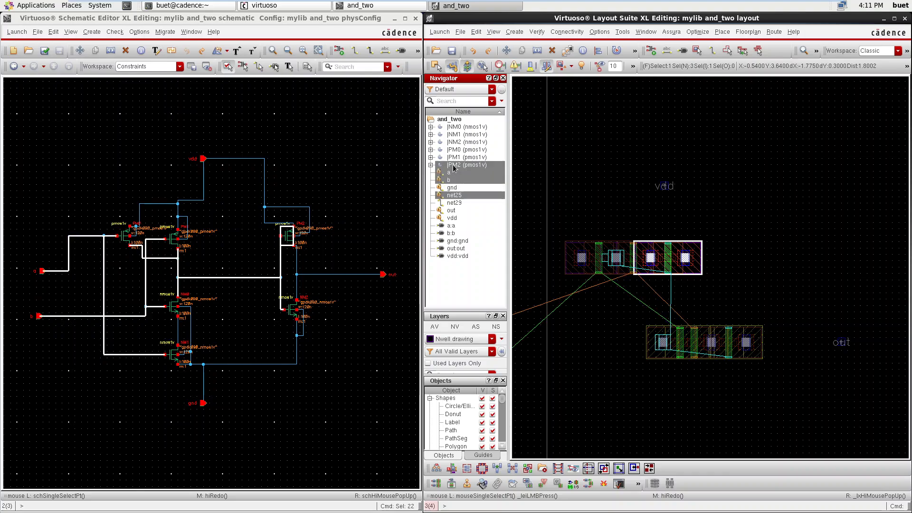
pyautogui.keyDown('ctrl'); pyautogui.click(453, 166); pyautogui.keyUp('ctrl')
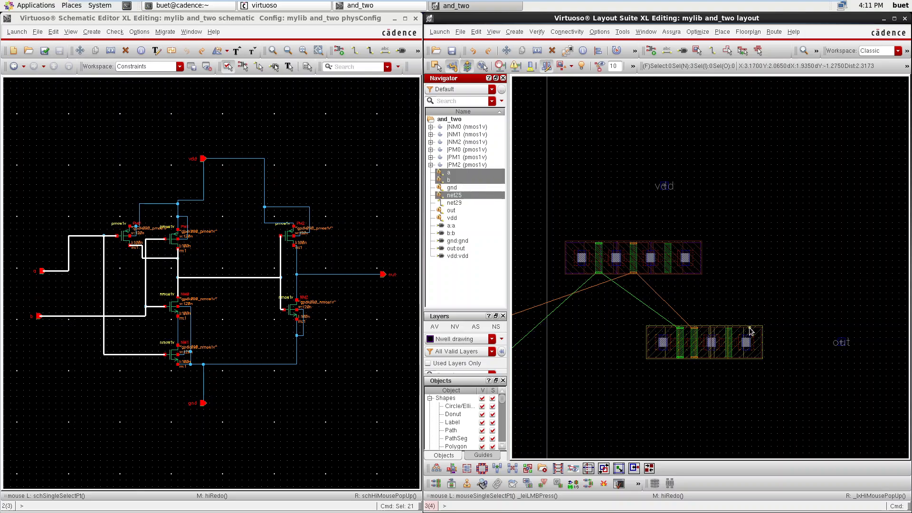
pyautogui.moveTo(457, 198)
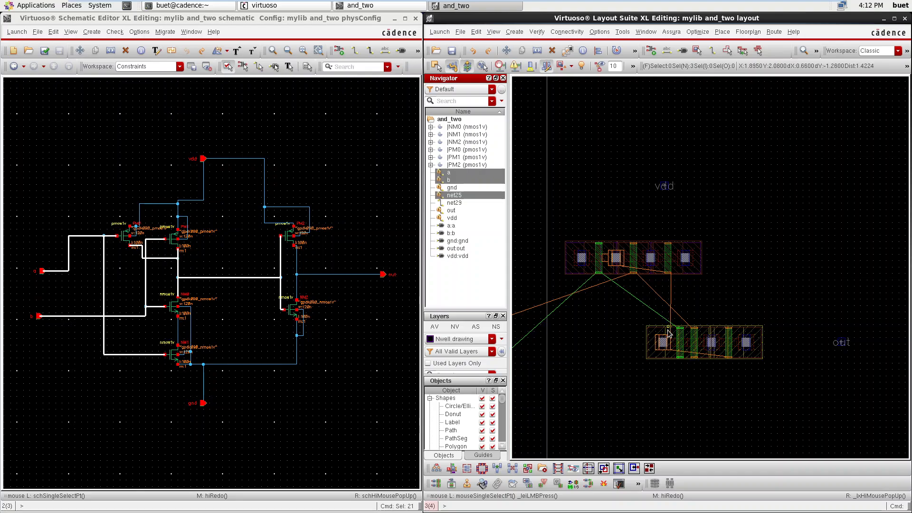
pyautogui.scroll(1, 670, 356)
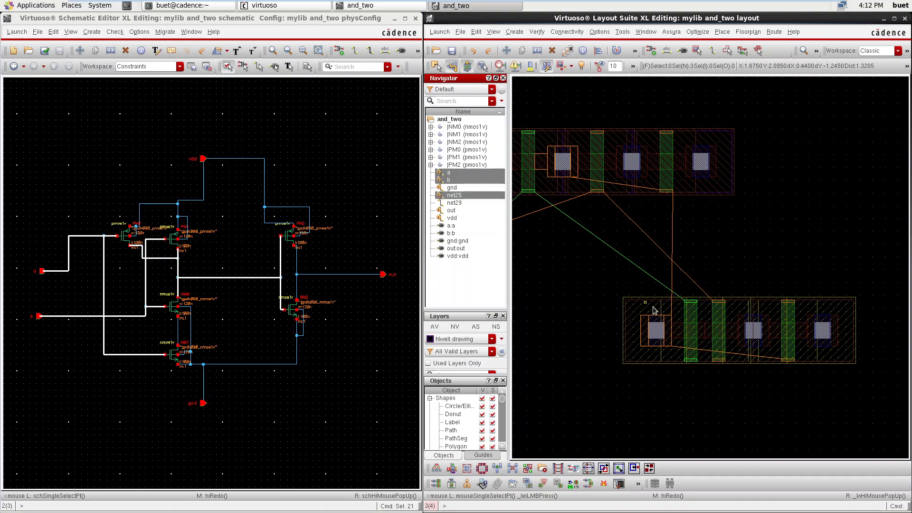
pyautogui.scroll(-2, 663, 306)
pyautogui.scroll(1, 663, 306)
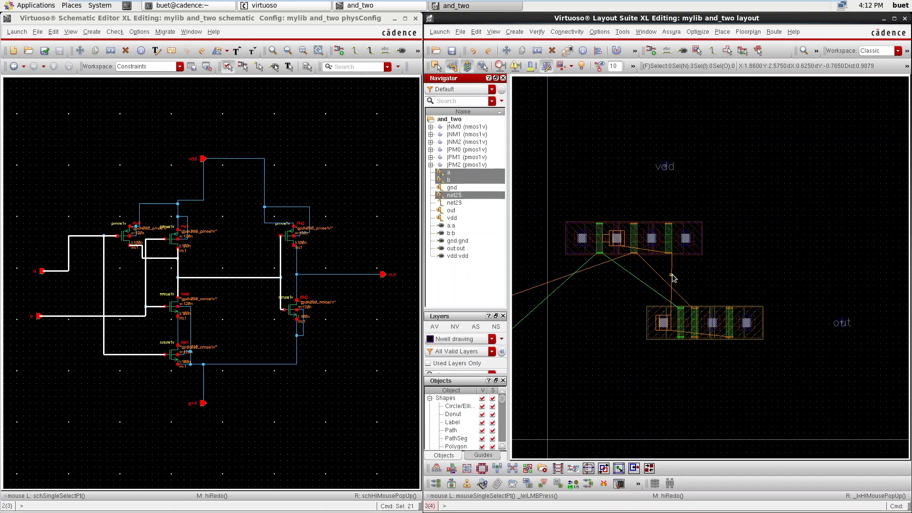
pyautogui.click(633, 314)
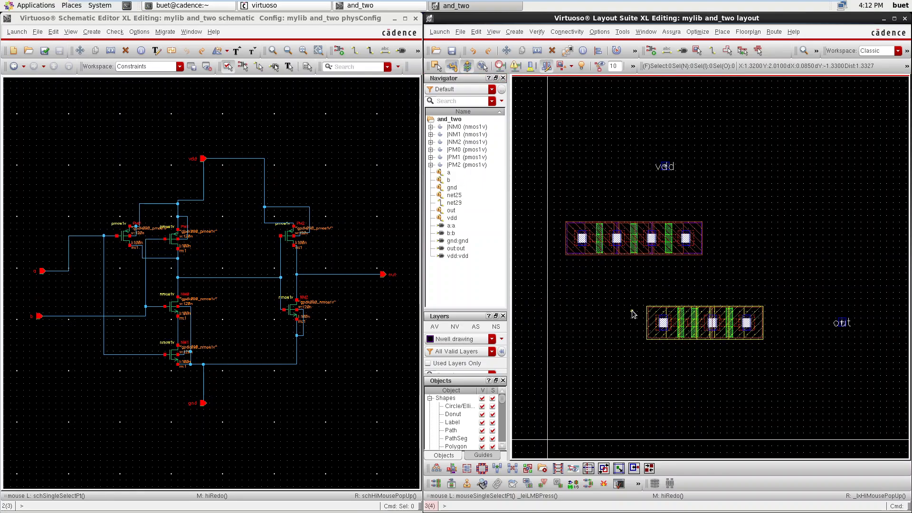
# - Start Quick Align and set its user spacing to 1
pyautogui.press('a')
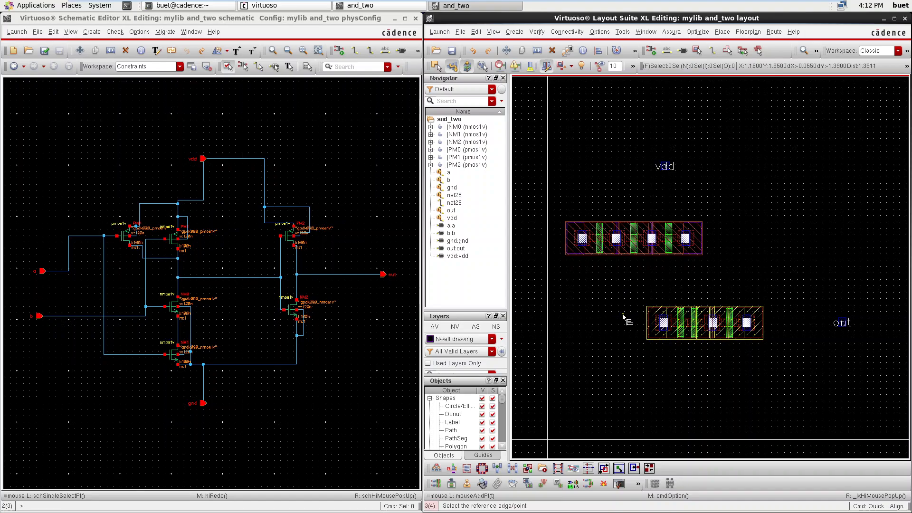
pyautogui.press('F3')
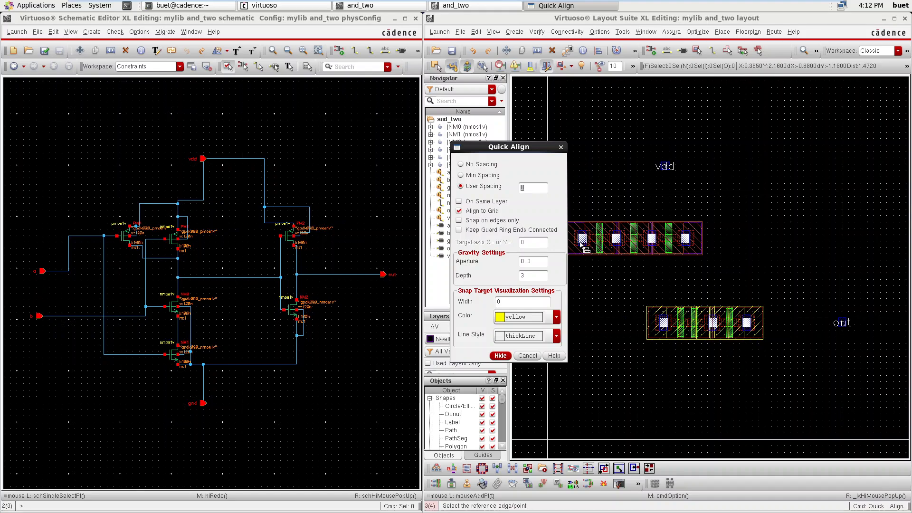
pyautogui.write('0.')
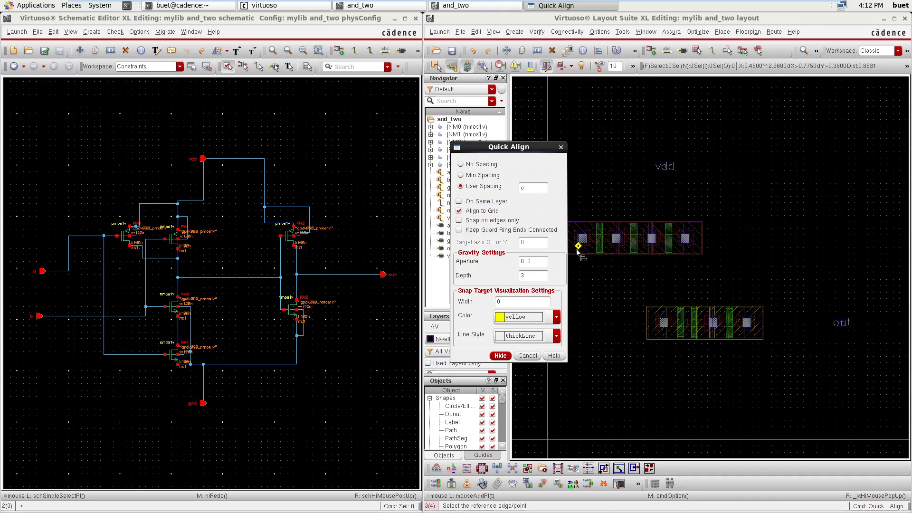
pyautogui.press('BackSpace')
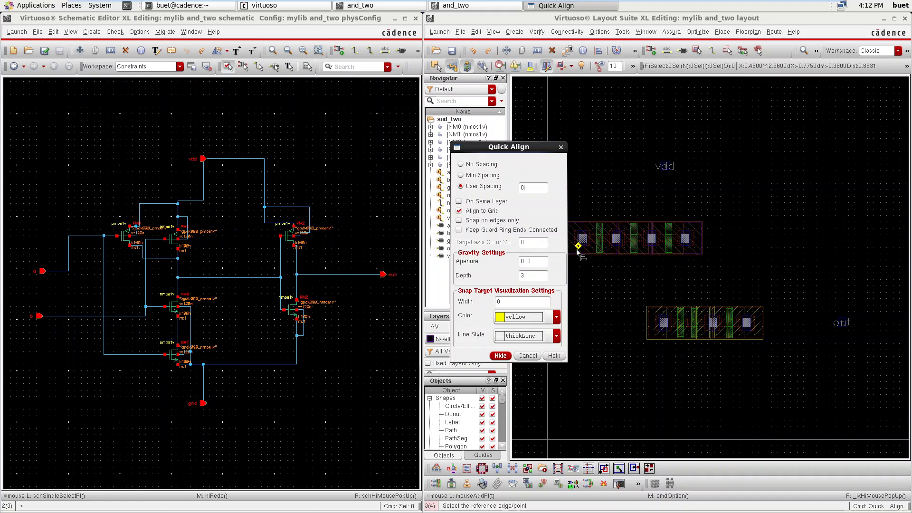
pyautogui.press('BackSpace')
pyautogui.press('BackSpace')
pyautogui.write('1')
pyautogui.click(500, 356)
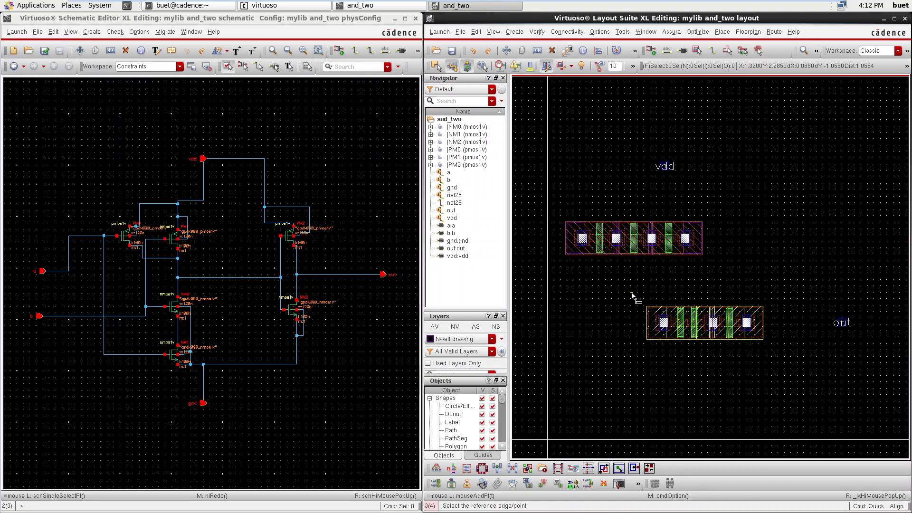
# - Align the top edge of the three-NMOS row to the bottom edge of the PMOS row with the spacing of 1
pyautogui.moveTo(631, 296); pyautogui.dragTo(781, 382)
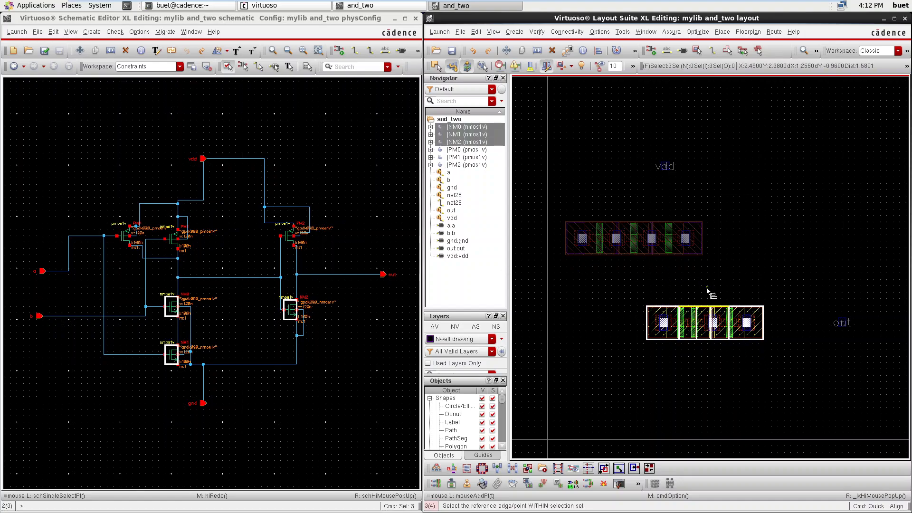
pyautogui.keyDown('ctrl'); pyautogui.scroll(1, 686, 288); pyautogui.keyUp('ctrl')
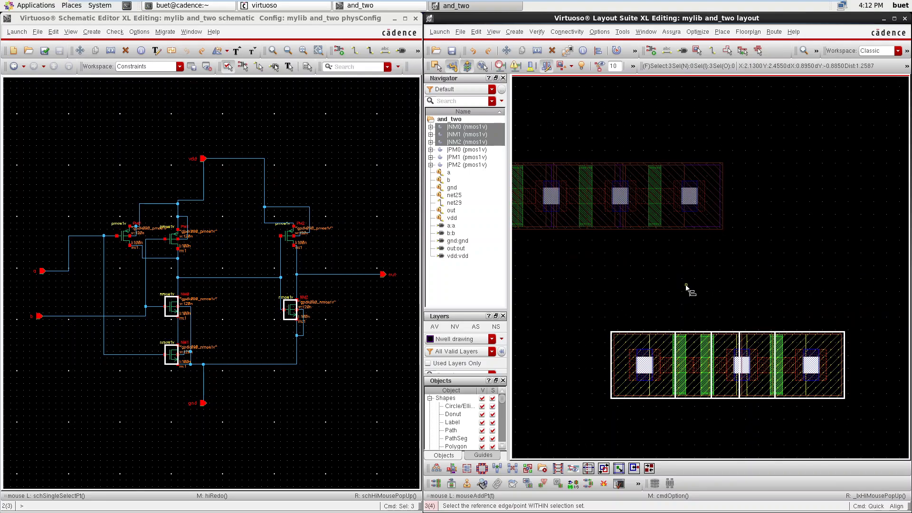
pyautogui.keyDown('ctrl'); pyautogui.scroll(1, 686, 287); pyautogui.keyUp('ctrl')
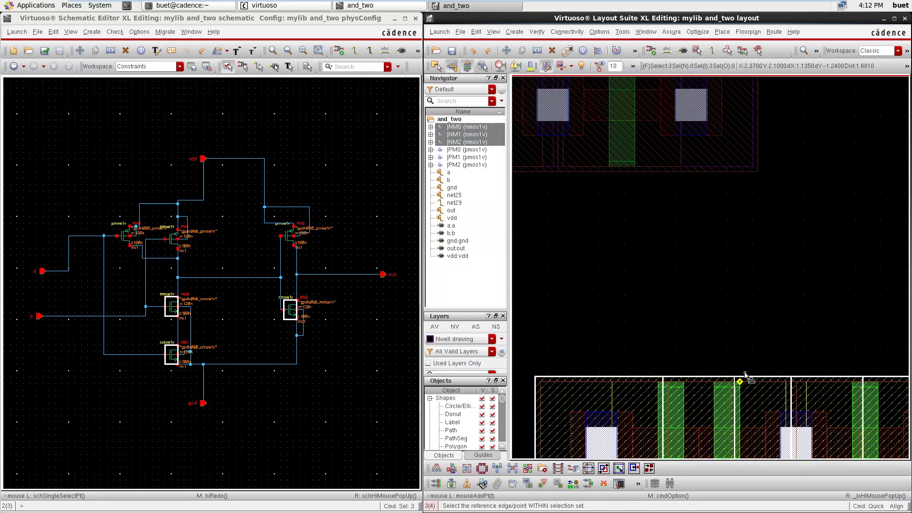
pyautogui.keyDown('ctrl'); pyautogui.scroll(1, 751, 375); pyautogui.keyUp('ctrl')
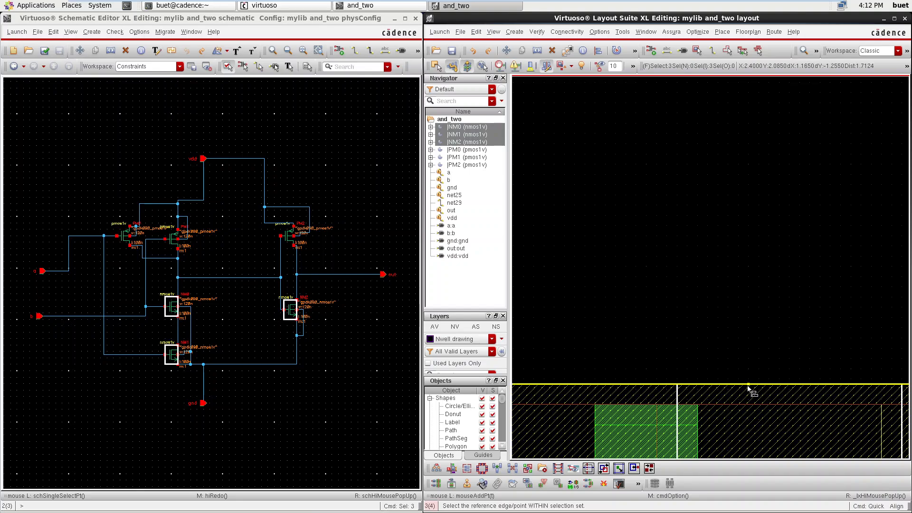
pyautogui.click(748, 385)
pyautogui.keyDown('ctrl'); pyautogui.scroll(-4, 752, 386); pyautogui.keyUp('ctrl')
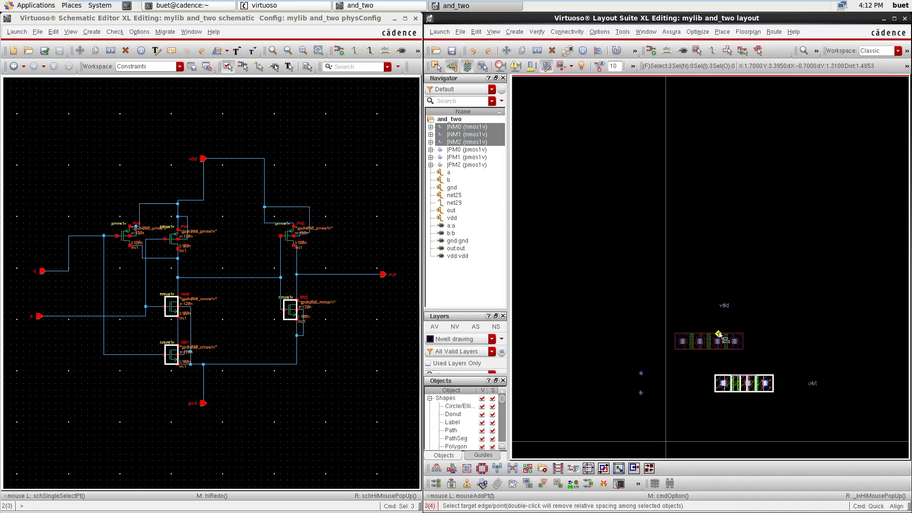
pyautogui.keyDown('ctrl'); pyautogui.scroll(2, 731, 366); pyautogui.keyUp('ctrl')
pyautogui.keyDown('ctrl'); pyautogui.scroll(2, 715, 346); pyautogui.keyUp('ctrl')
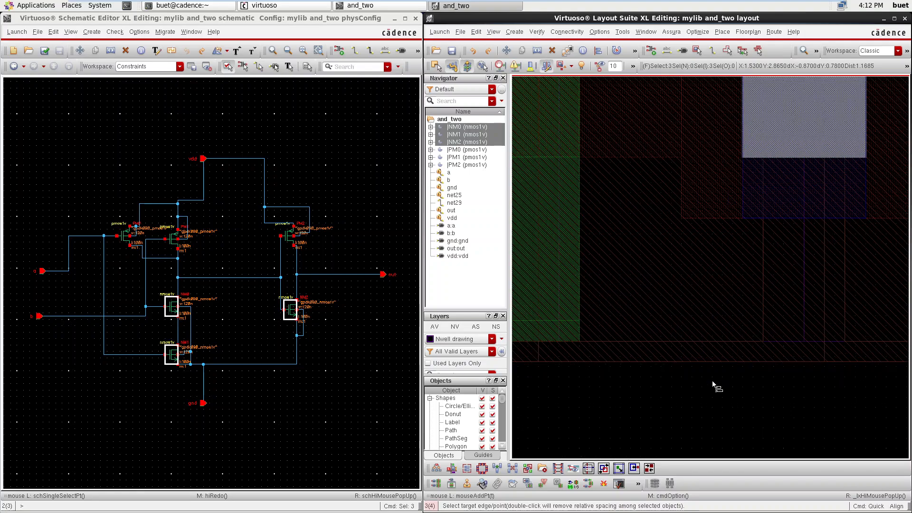
pyautogui.keyDown('ctrl'); pyautogui.scroll(3, 715, 380); pyautogui.keyUp('ctrl')
pyautogui.click(722, 362)
pyautogui.keyDown('ctrl'); pyautogui.scroll(-5, 722, 365); pyautogui.keyUp('ctrl')
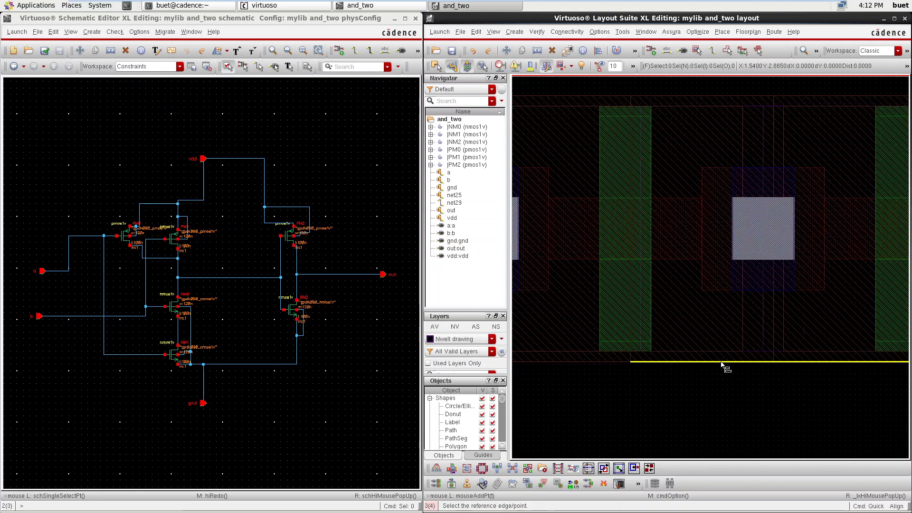
# - Undo the NMOS row's alignment to compare its distance from the PMOS row, and redo the alignment
pyautogui.keyDown('ctrl'); pyautogui.scroll(2, 728, 380); pyautogui.keyUp('ctrl')
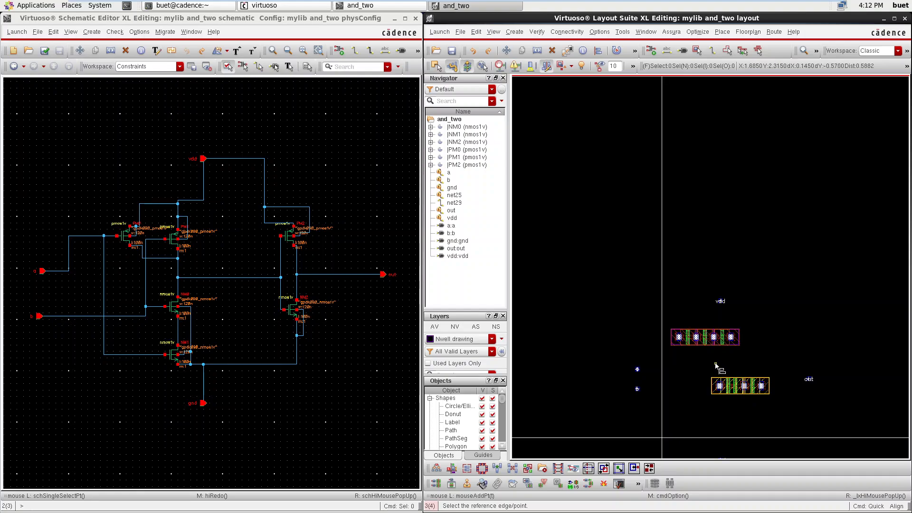
pyautogui.keyDown('ctrl'); pyautogui.scroll(2, 716, 365); pyautogui.keyUp('ctrl')
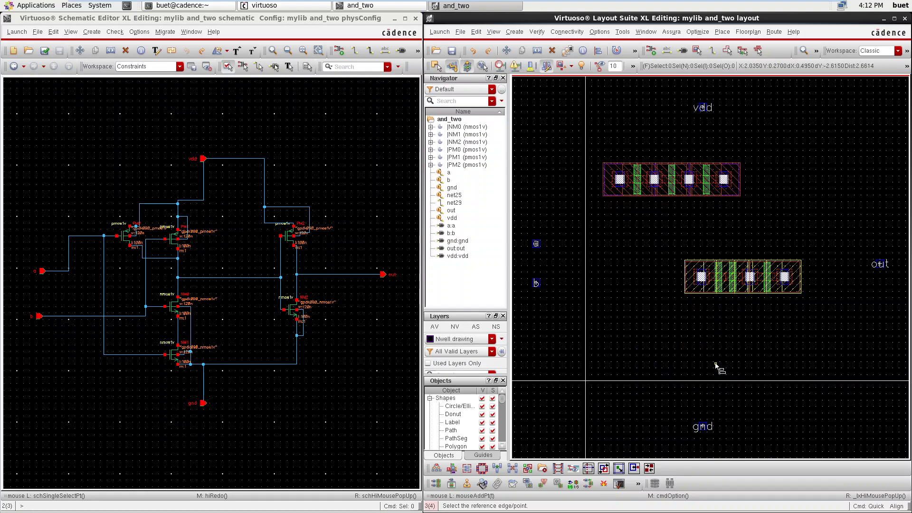
pyautogui.press('u')
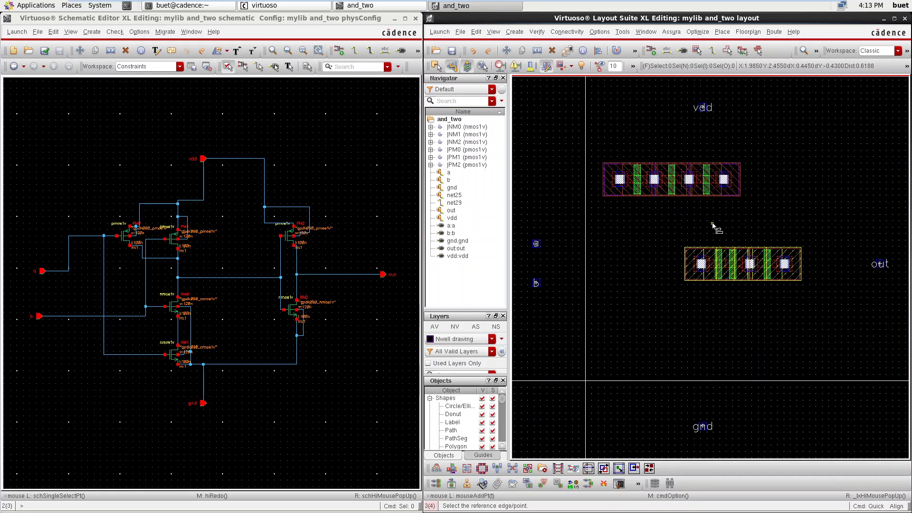
pyautogui.hotkey('shift', 'u')
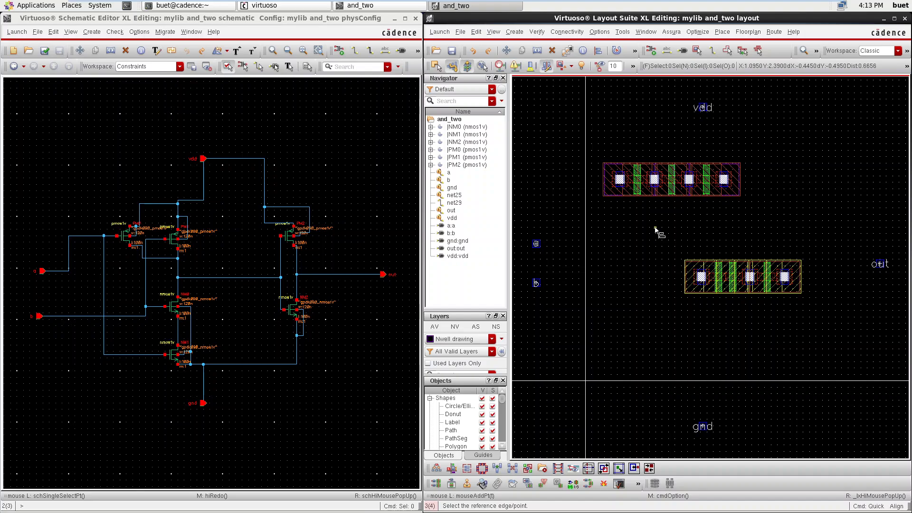
# - Set Quick Align to No Spacing and highlight nets b and a to locate the gates they connect
pyautogui.press('F3')
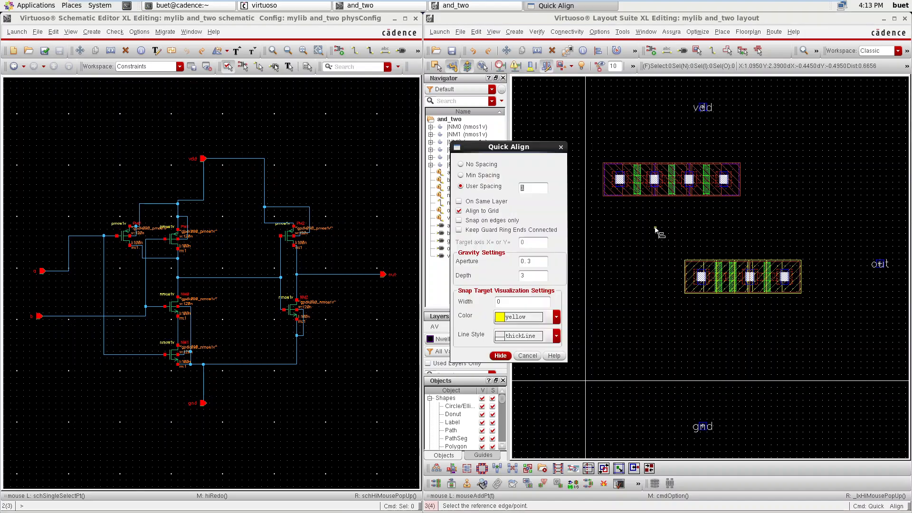
pyautogui.click(460, 165)
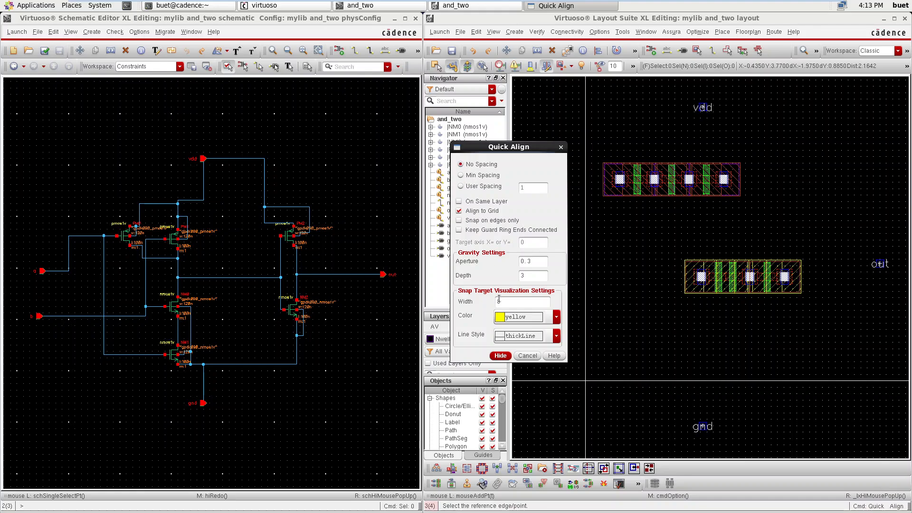
pyautogui.click(503, 355)
pyautogui.click(455, 179)
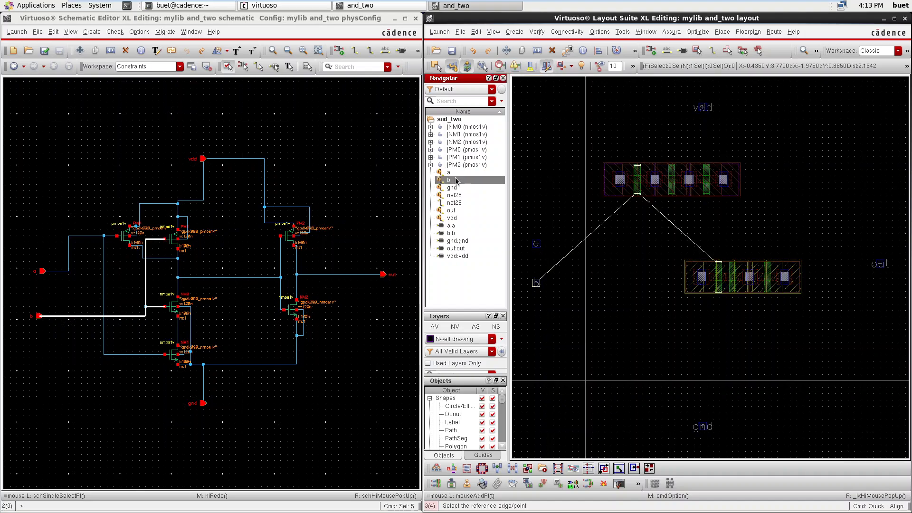
pyautogui.click(448, 173)
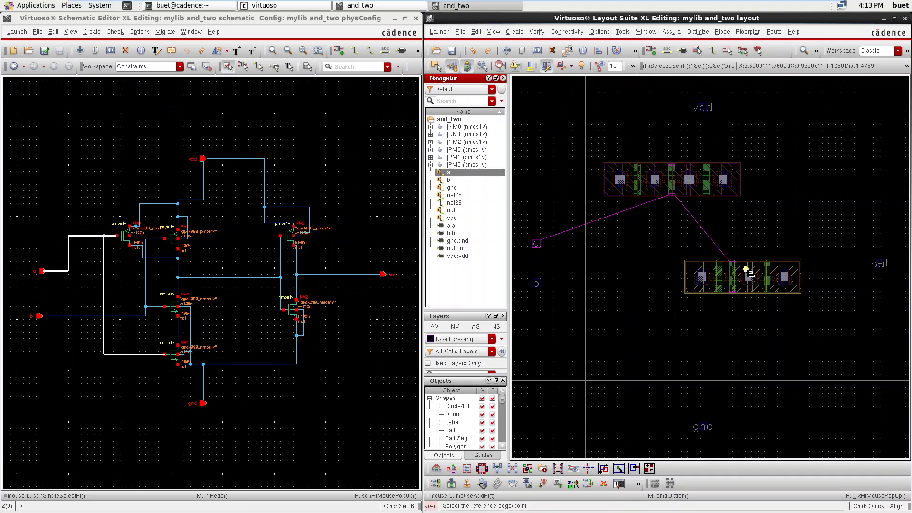
pyautogui.press('Escape')
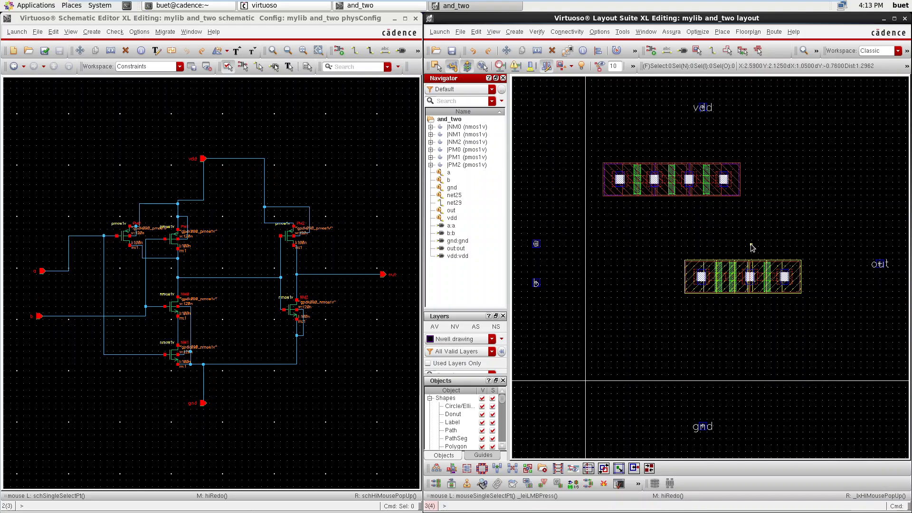
pyautogui.press('a')
pyautogui.scroll(2, 745, 257)
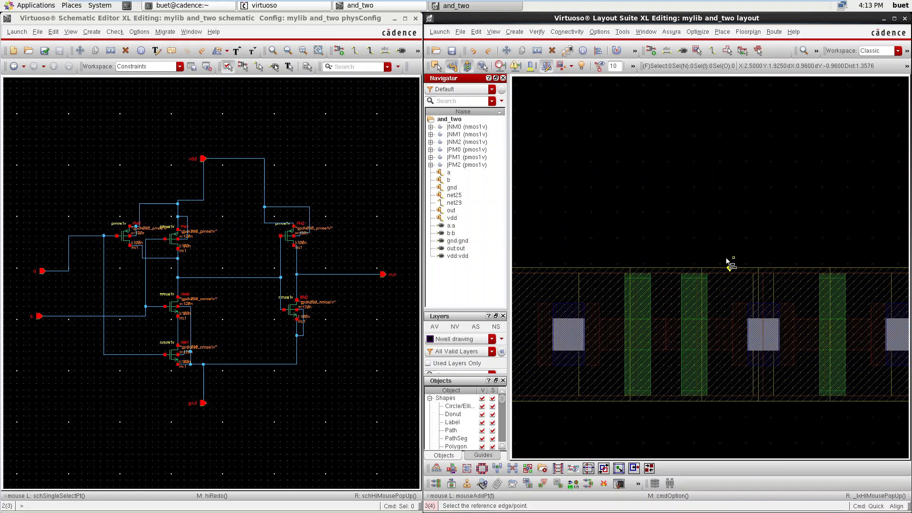
pyautogui.scroll(2, 694, 287)
pyautogui.click(691, 296)
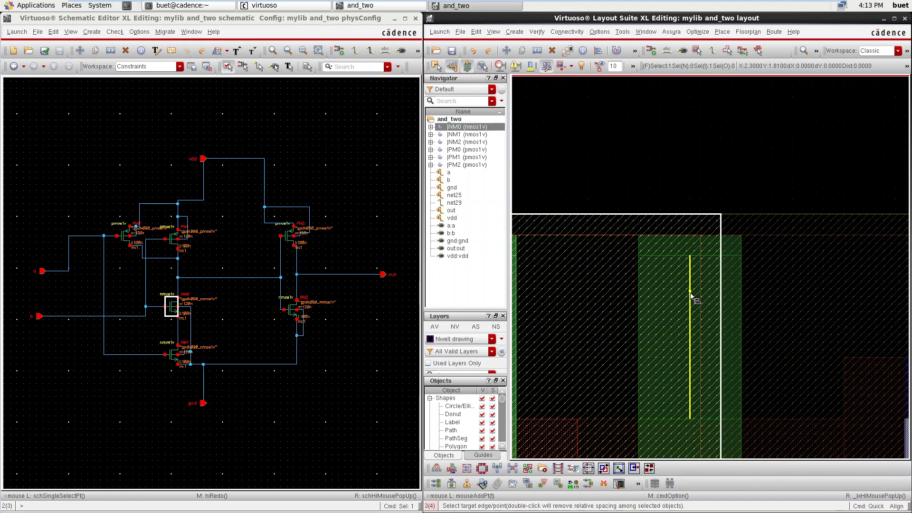
pyautogui.scroll(-4, 691, 296)
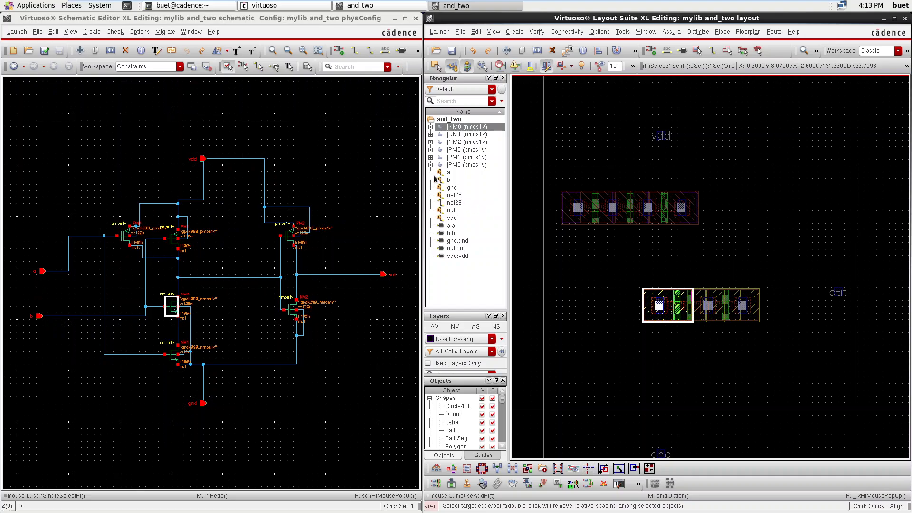
pyautogui.click(450, 173)
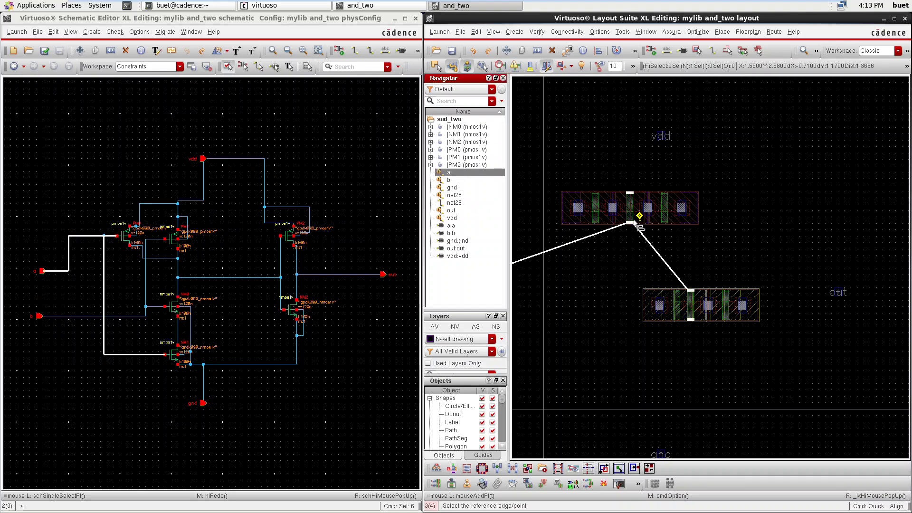
pyautogui.scroll(2, 623, 219)
pyautogui.scroll(2, 604, 202)
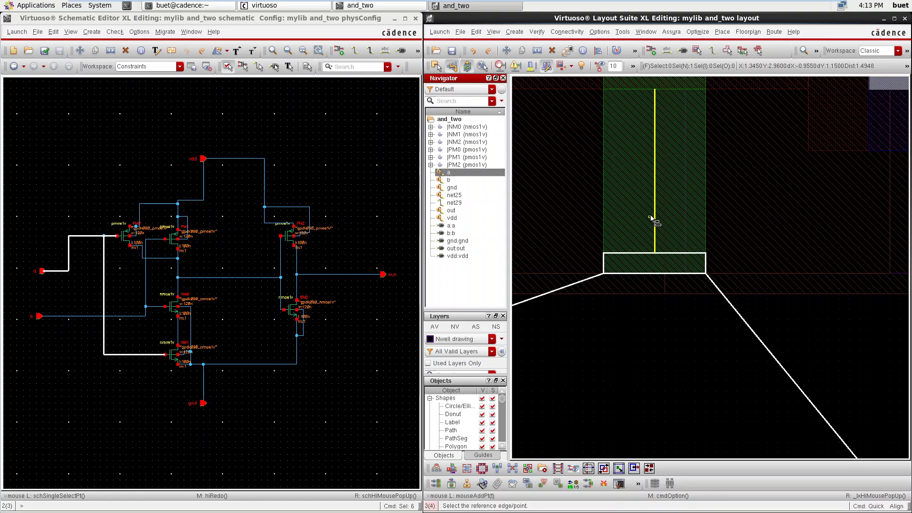
pyautogui.click(654, 219)
pyautogui.scroll(-3, 648, 210)
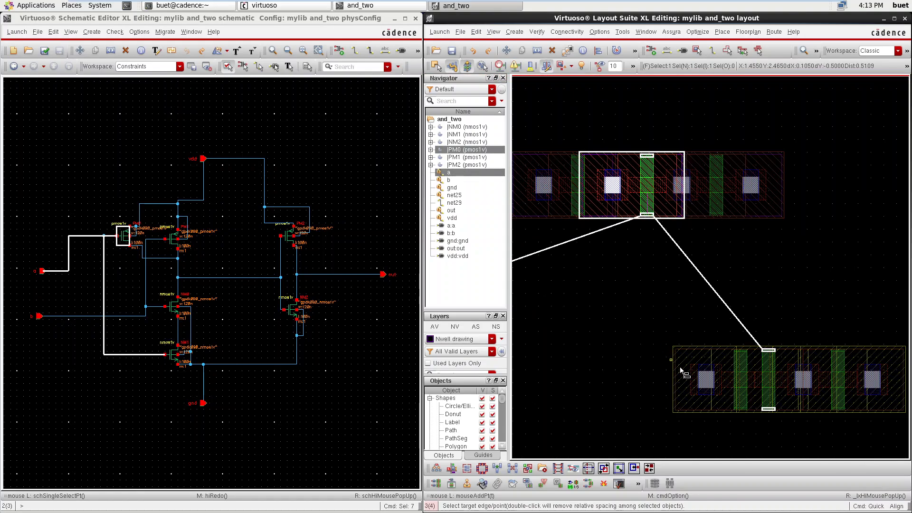
pyautogui.press('Escape')
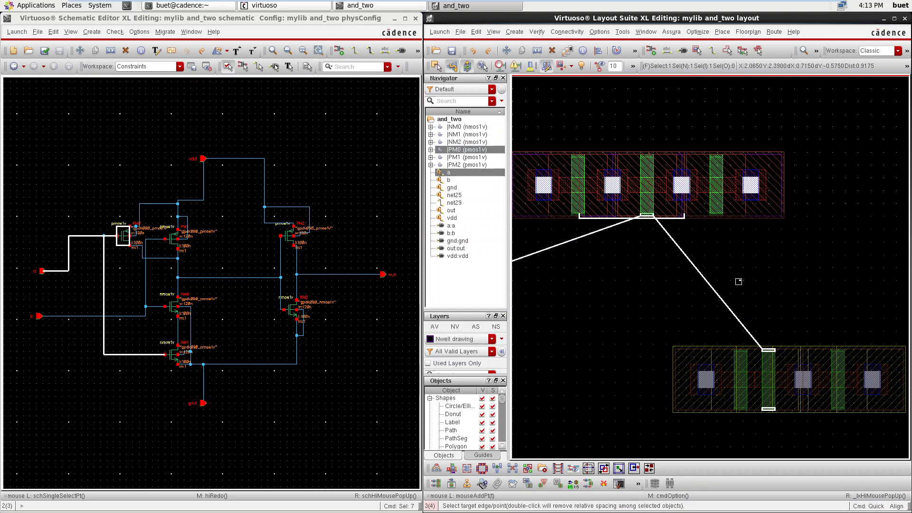
# - Align the centreline of the NMOS row's net a gate with the centreline of the PMOS row's net a gate
pyautogui.press('a')
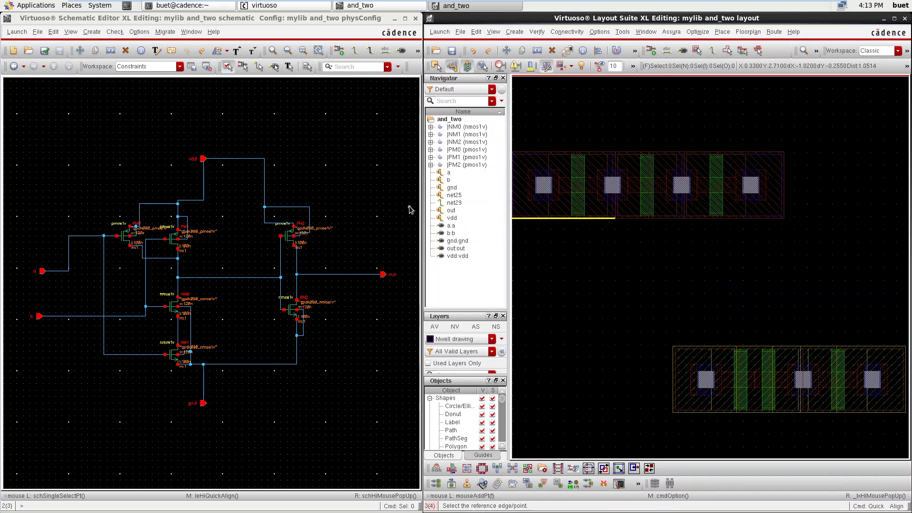
pyautogui.click(440, 175)
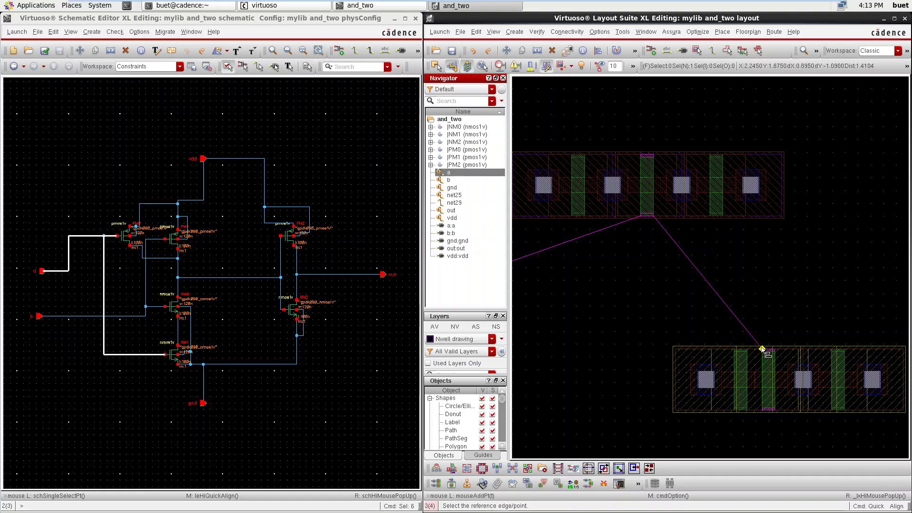
pyautogui.scroll(3, 763, 352)
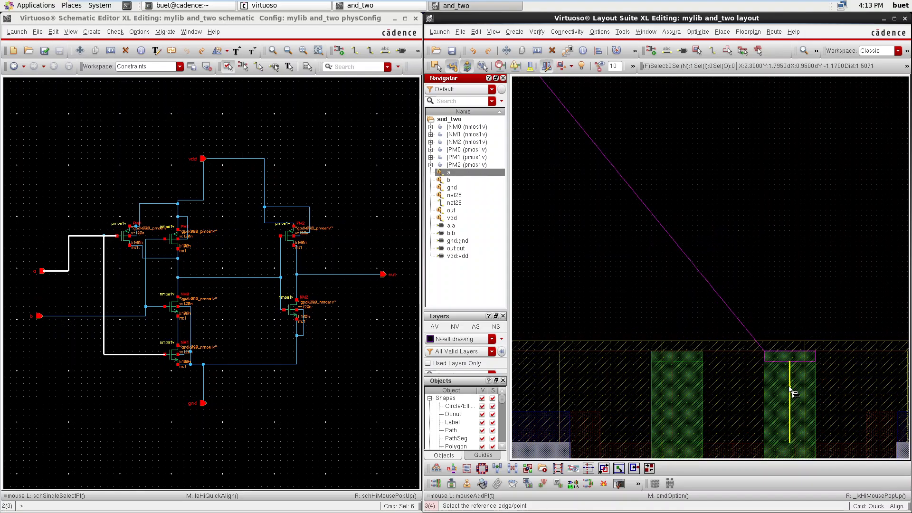
pyautogui.click(789, 389)
pyautogui.scroll(-4, 759, 371)
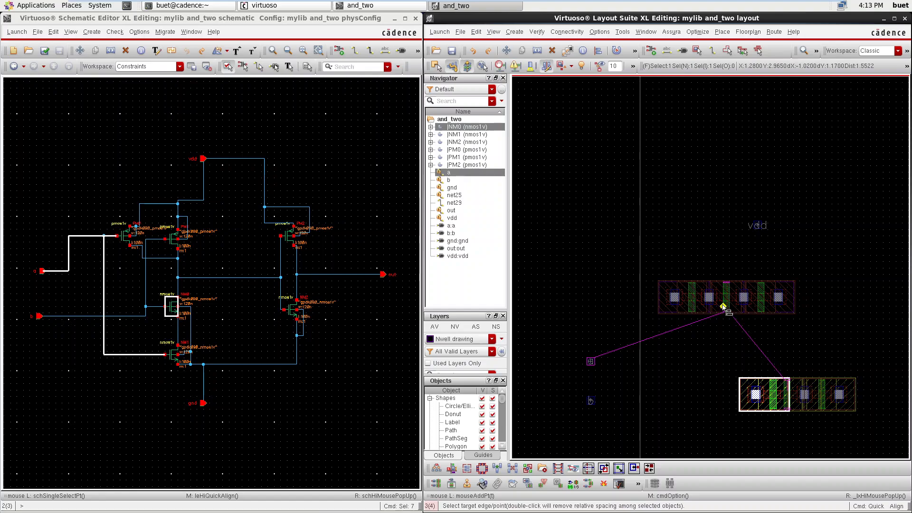
pyautogui.scroll(2, 723, 306)
pyautogui.scroll(2, 729, 315)
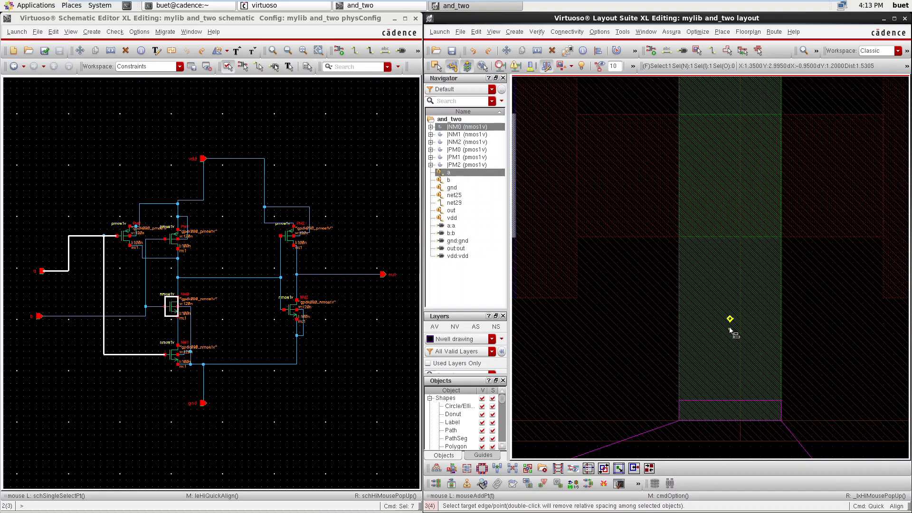
pyautogui.scroll(3, 729, 332)
pyautogui.click(730, 339)
pyautogui.scroll(-5, 729, 328)
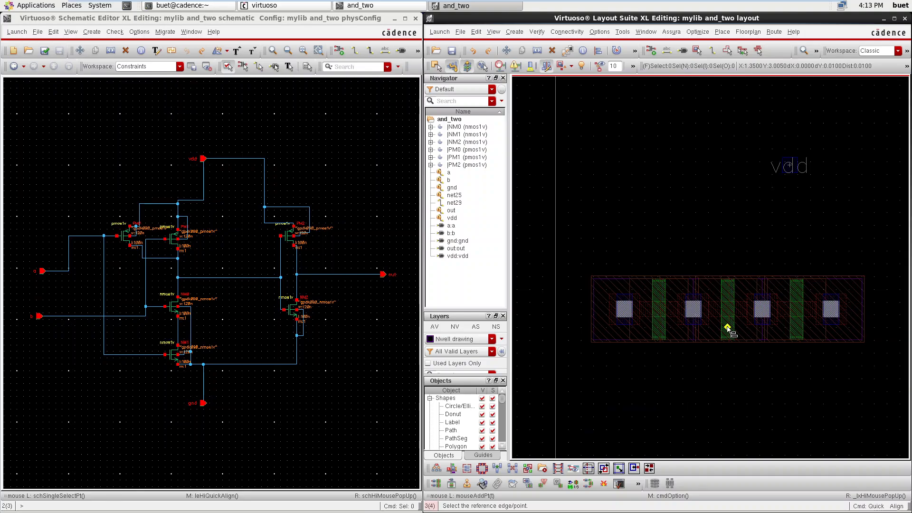
pyautogui.scroll(-3, 743, 361)
pyautogui.scroll(4, 743, 382)
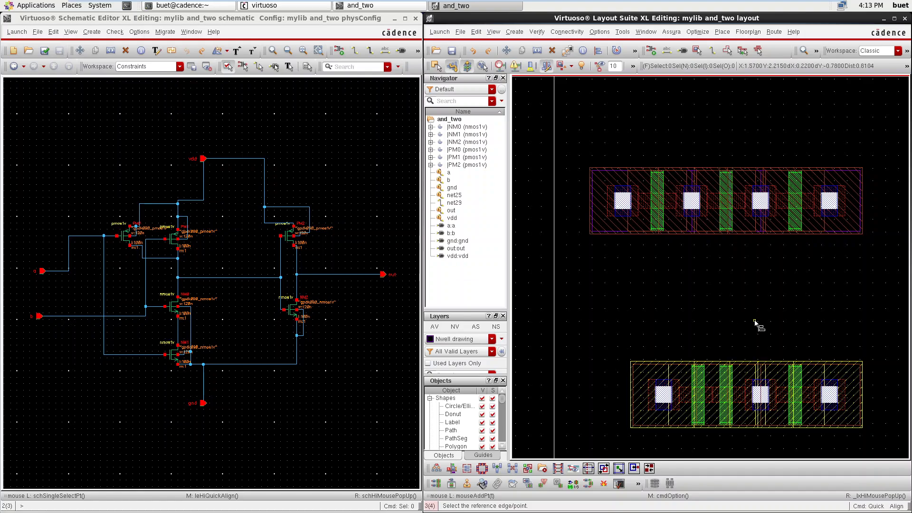
# - Undo the gate centreline alignment to compare the NMOS row's horizontal position, and redo it
pyautogui.press('u')
pyautogui.scroll(-4, 744, 320)
pyautogui.scroll(2, 743, 319)
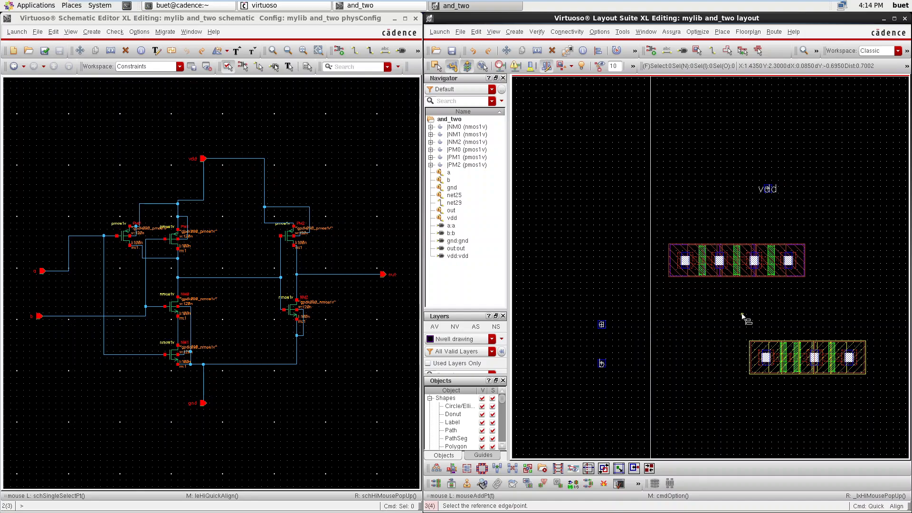
pyautogui.hotkey('shift', 'u')
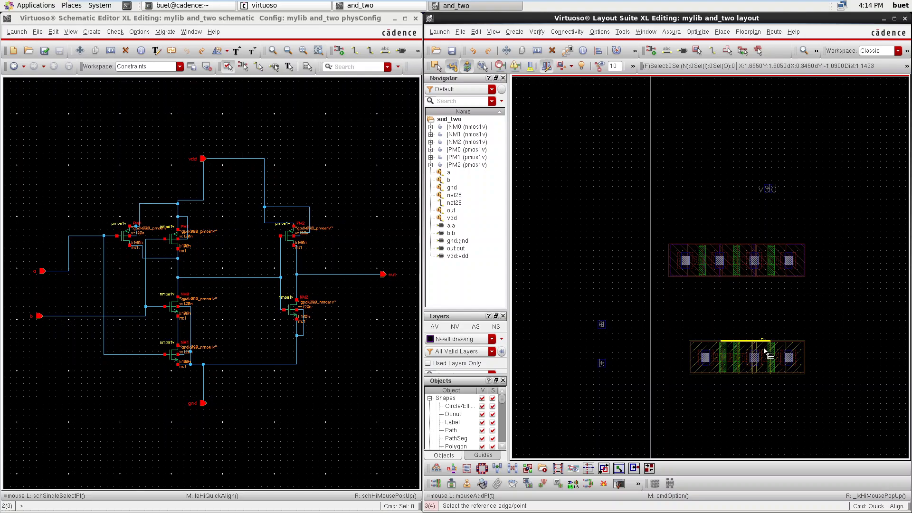
# - Examine the connections of nets a, vdd and gnd across the aligned rows and end Quick Align
pyautogui.click(450, 173)
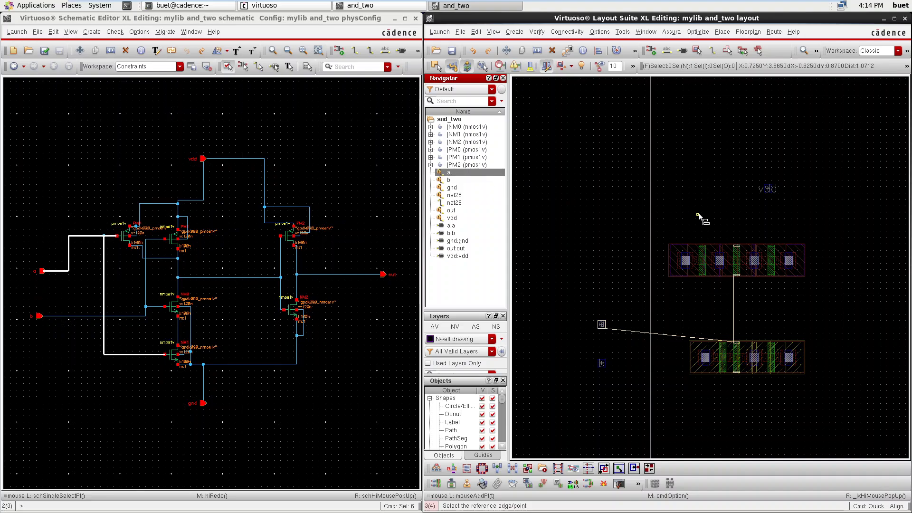
pyautogui.click(455, 218)
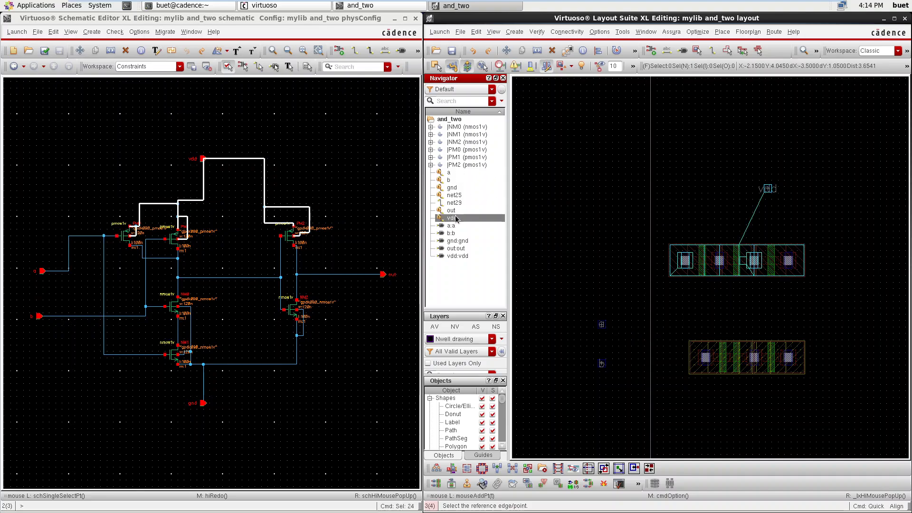
pyautogui.click(451, 189)
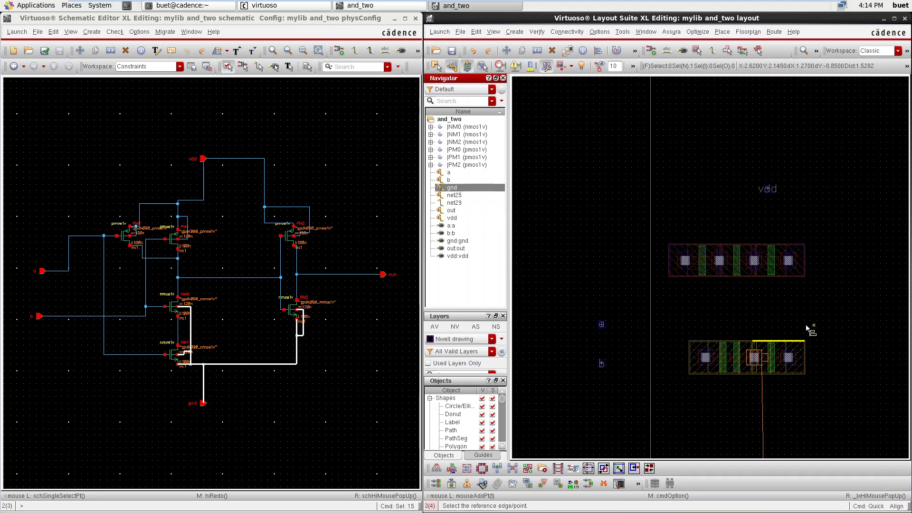
pyautogui.keyDown('ctrl'); pyautogui.scroll(-2, 739, 371); pyautogui.keyUp('ctrl')
pyautogui.keyDown('ctrl'); pyautogui.scroll(2, 741, 400); pyautogui.keyUp('ctrl')
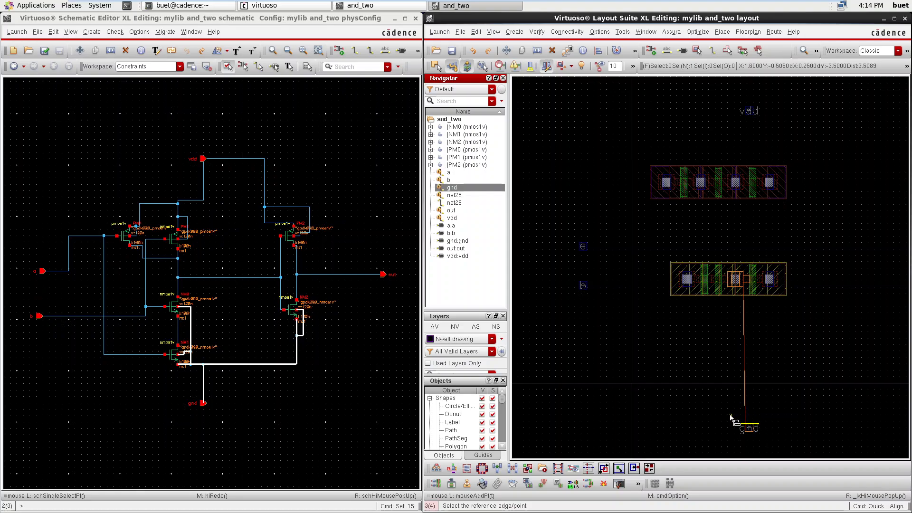
pyautogui.press('Escape')
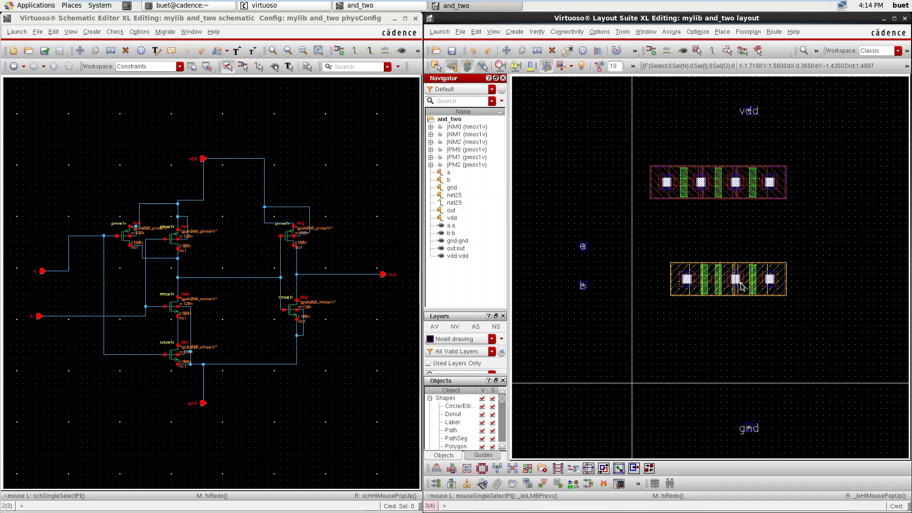
# - Inspect the gnd connection in the NMOS row and select NM2 and NM1 in turn at their shared contact
pyautogui.keyDown('ctrl'); pyautogui.scroll(2, 742, 287); pyautogui.keyUp('ctrl')
pyautogui.click(453, 188)
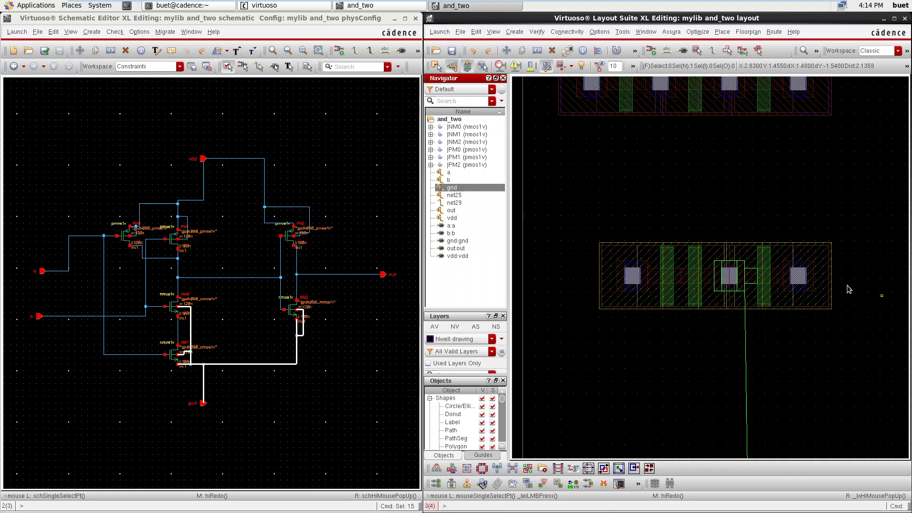
pyautogui.click(730, 286)
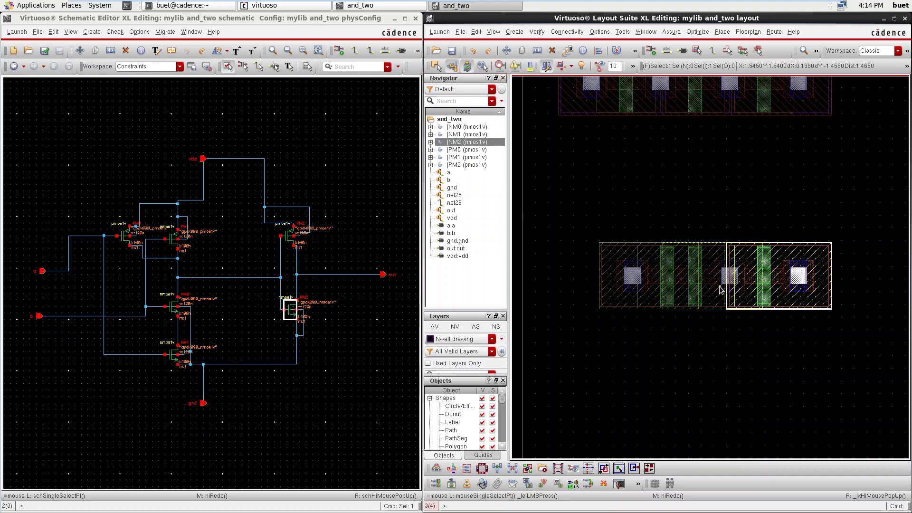
pyautogui.click(720, 285)
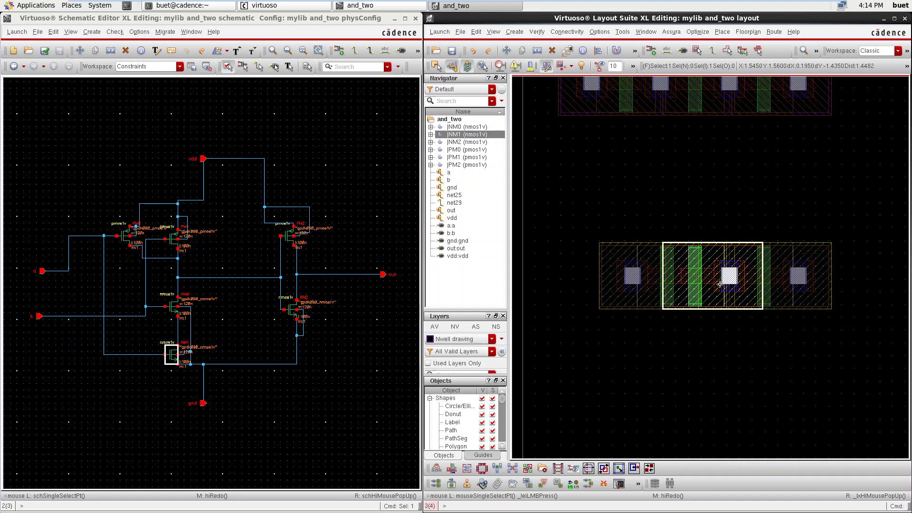
# - Give transistor NM1 a Detached body tie with the Bottom Tap enabled in its instance parameters
pyautogui.press('q')
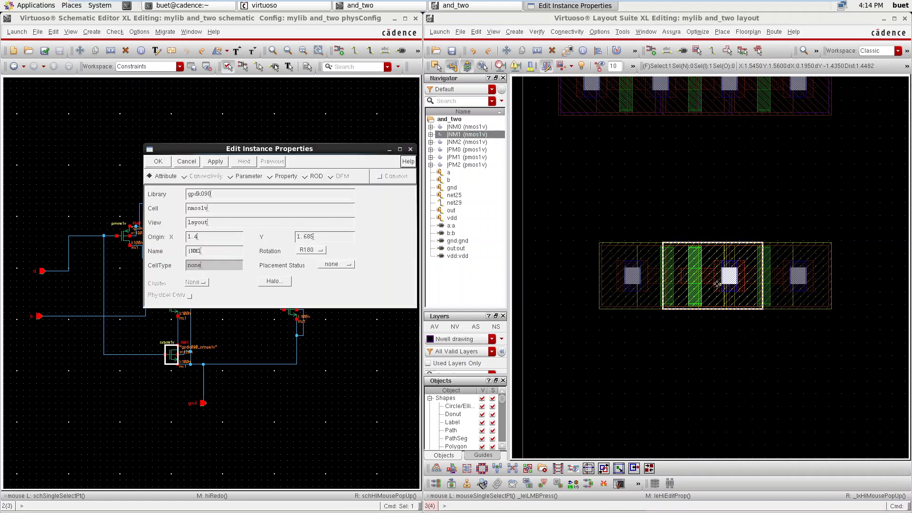
pyautogui.click(252, 175)
pyautogui.scroll(-5, 375, 247)
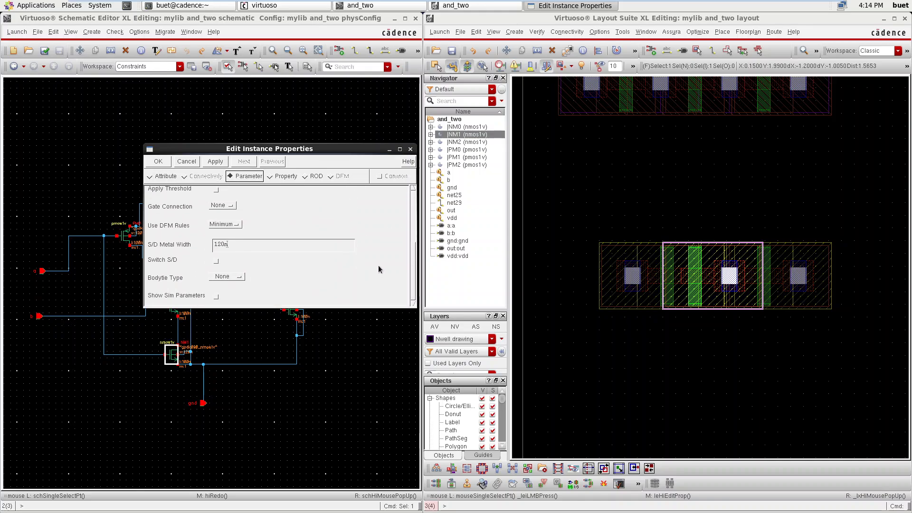
pyautogui.click(237, 276)
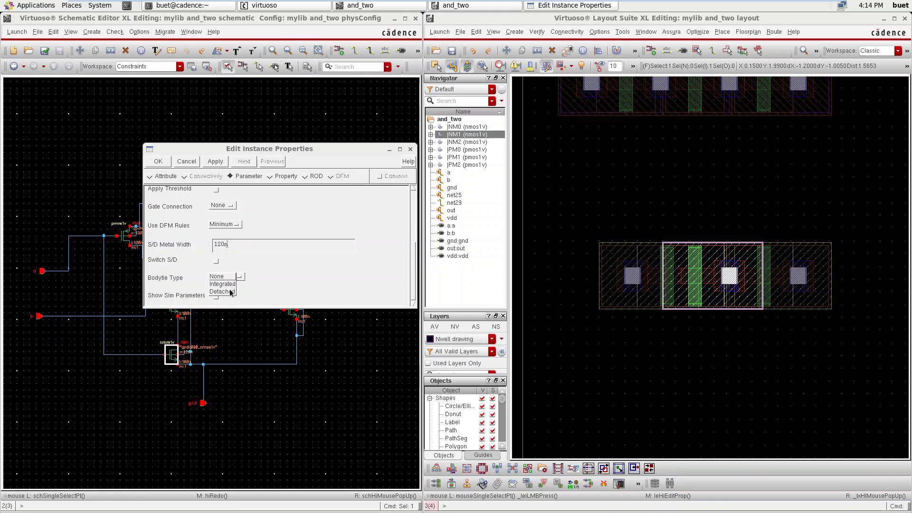
pyautogui.click(234, 291)
pyautogui.click(214, 297)
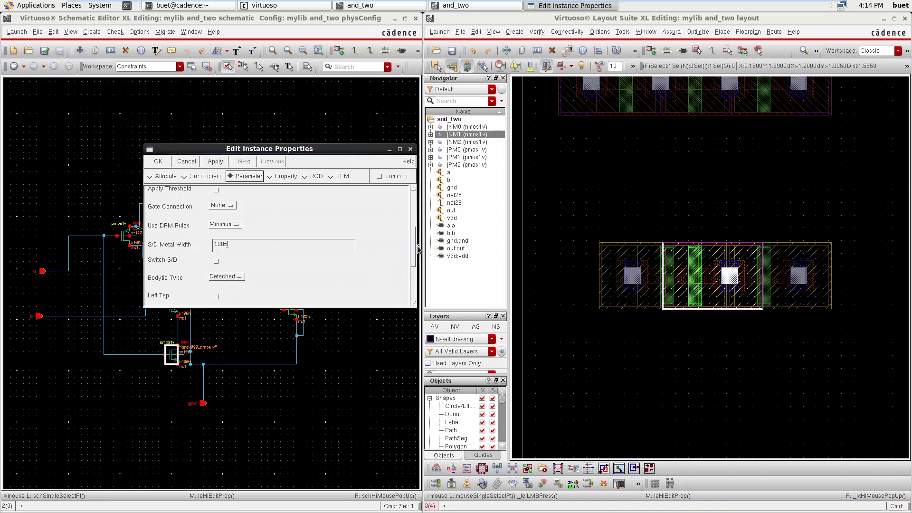
pyautogui.scroll(-3, 413, 258)
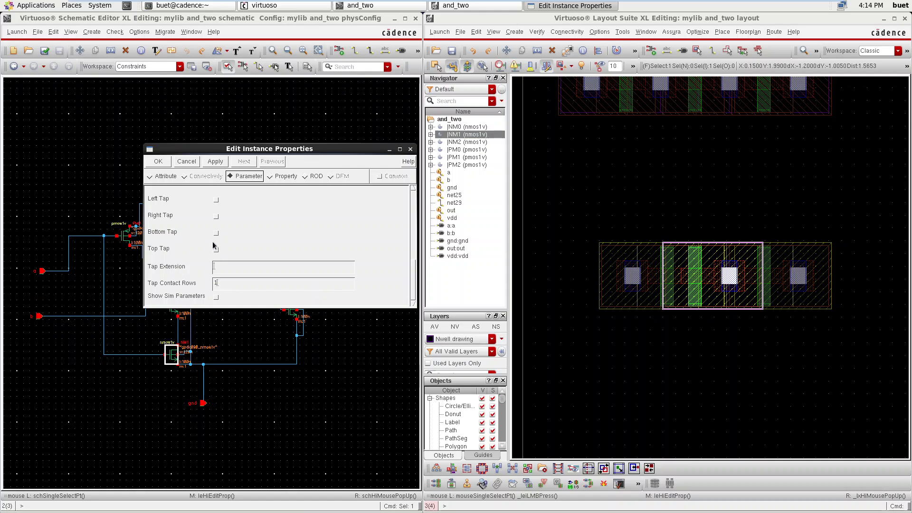
pyautogui.click(165, 159)
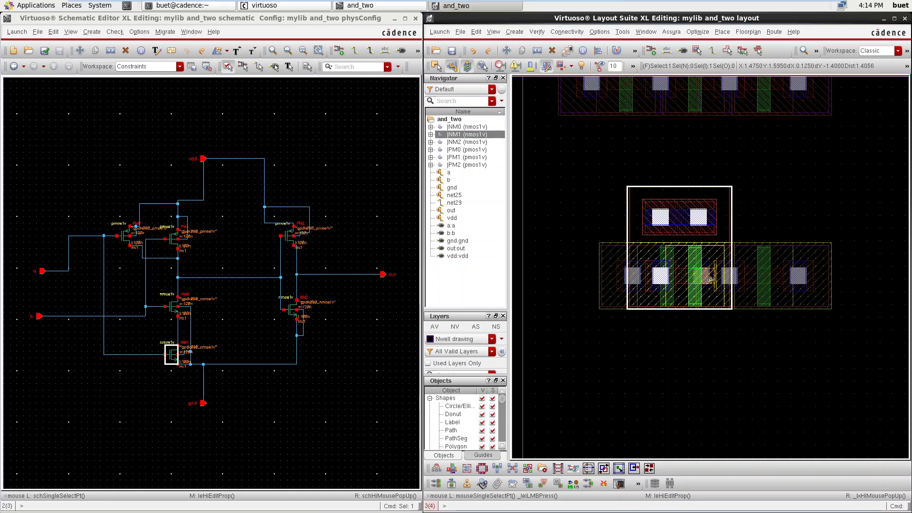
# - Change NM1's detached body tie to use the Top Tap instead of the Bottom Tap
pyautogui.middleClick(674, 220)
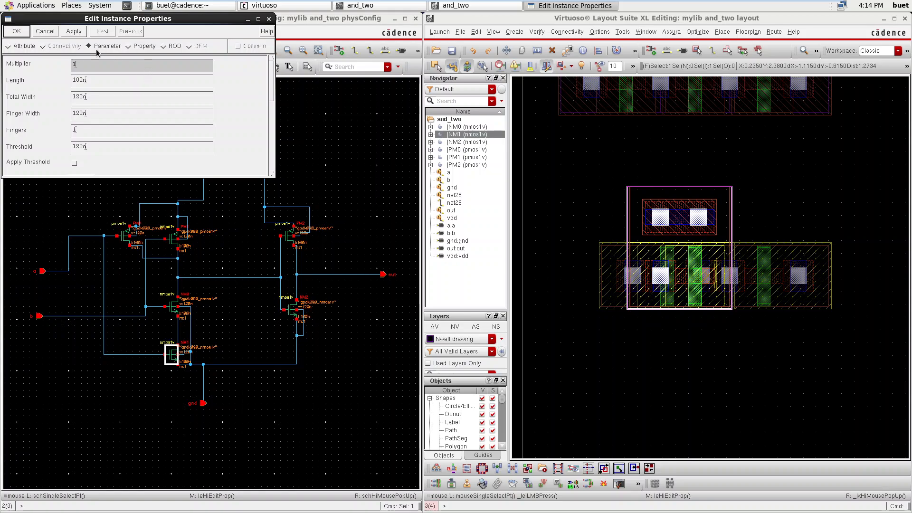
pyautogui.scroll(-10, 143, 150)
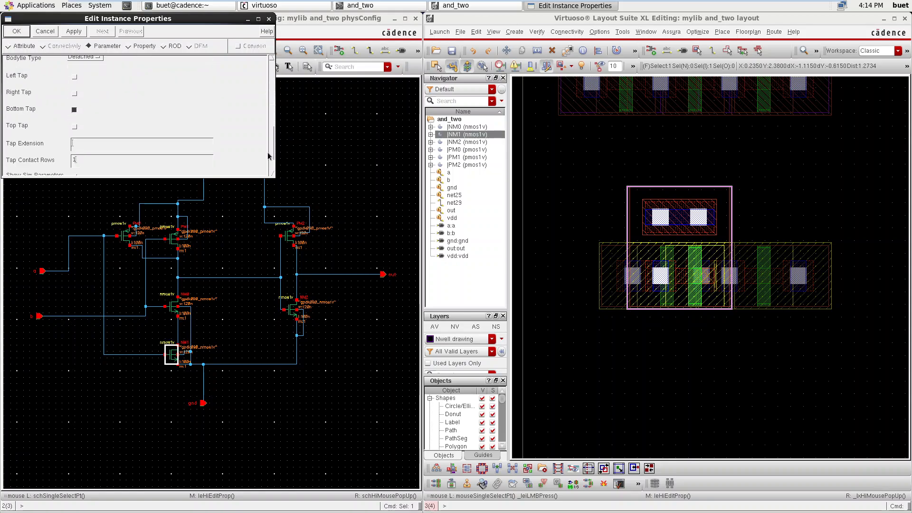
pyautogui.click(75, 116)
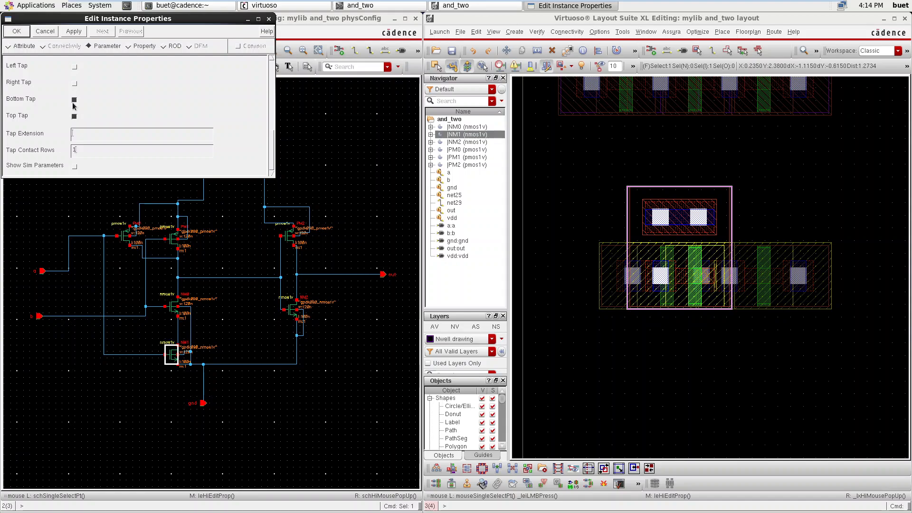
pyautogui.click(17, 32)
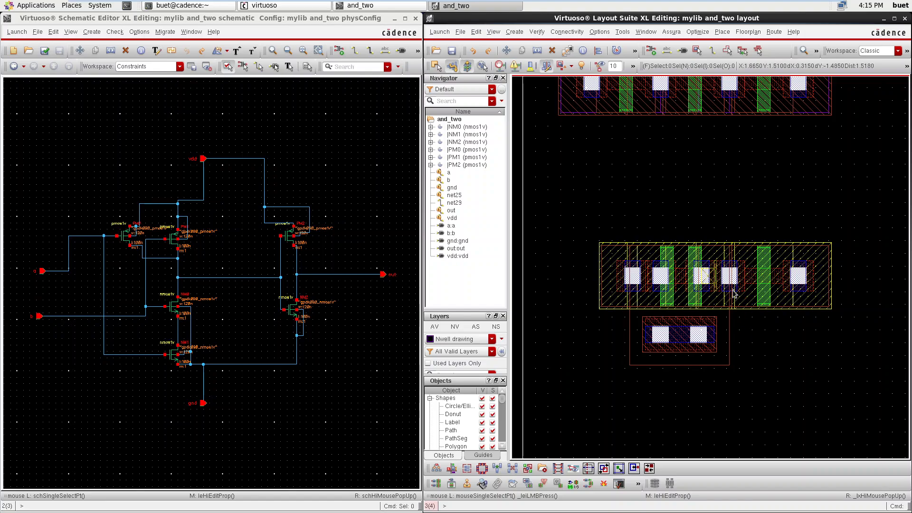
# - Move transistor NM0 so that it abuts NM1 again in the NMOS row
pyautogui.keyDown('ctrl'); pyautogui.scroll(3, 730, 292); pyautogui.keyUp('ctrl')
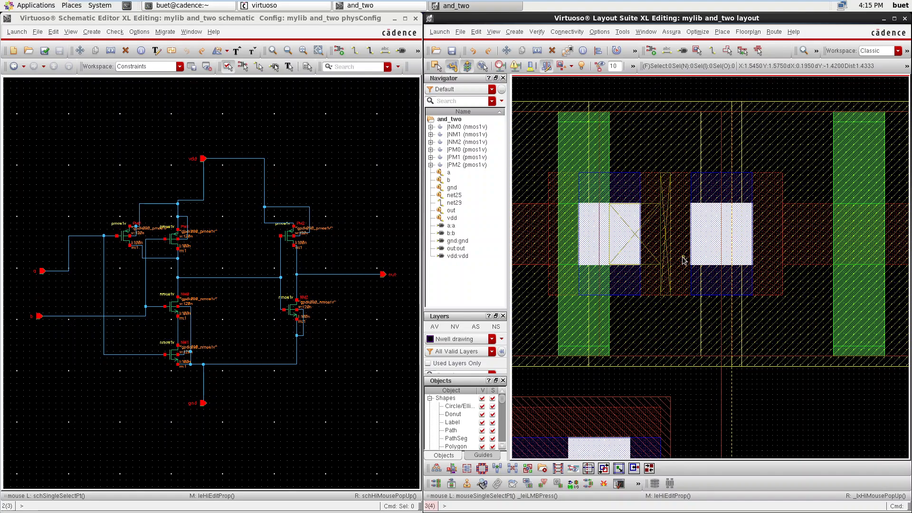
pyautogui.keyDown('ctrl'); pyautogui.scroll(-3, 673, 284); pyautogui.keyUp('ctrl')
pyautogui.keyDown('ctrl'); pyautogui.scroll(1, 673, 284); pyautogui.keyUp('ctrl')
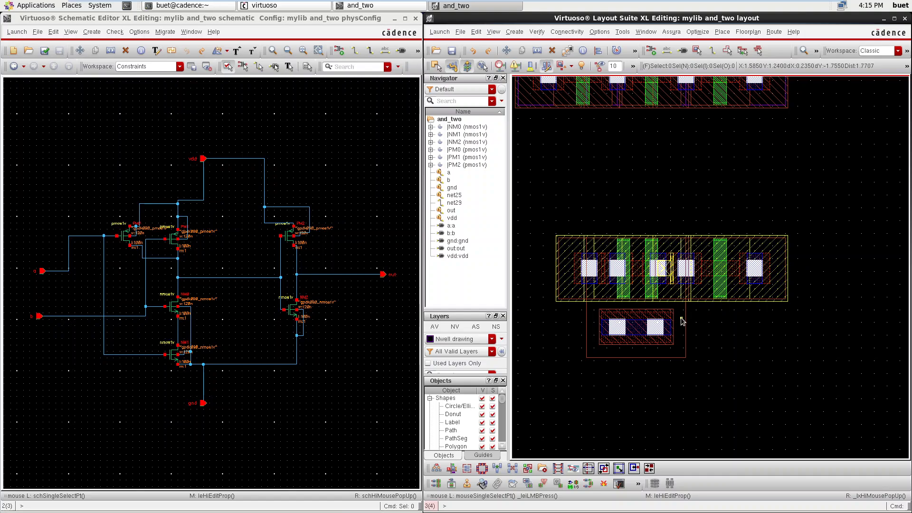
pyautogui.click(639, 284)
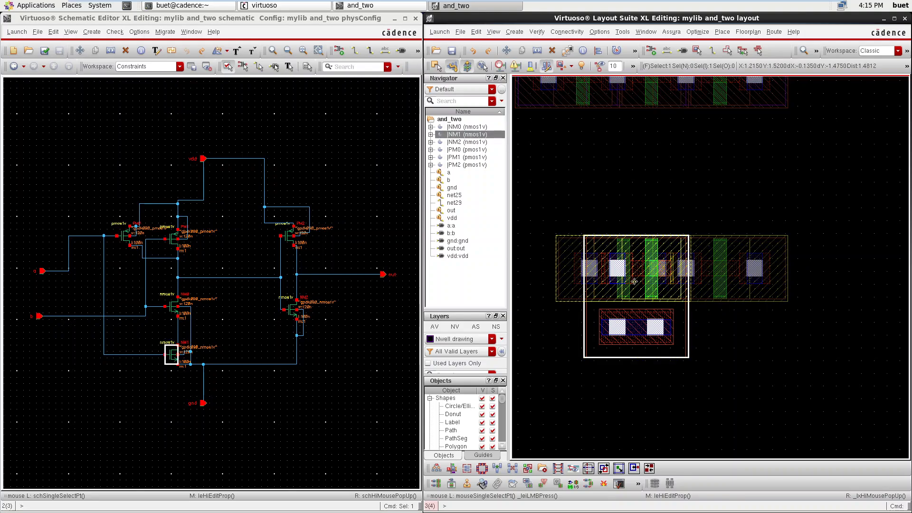
pyautogui.click(708, 268)
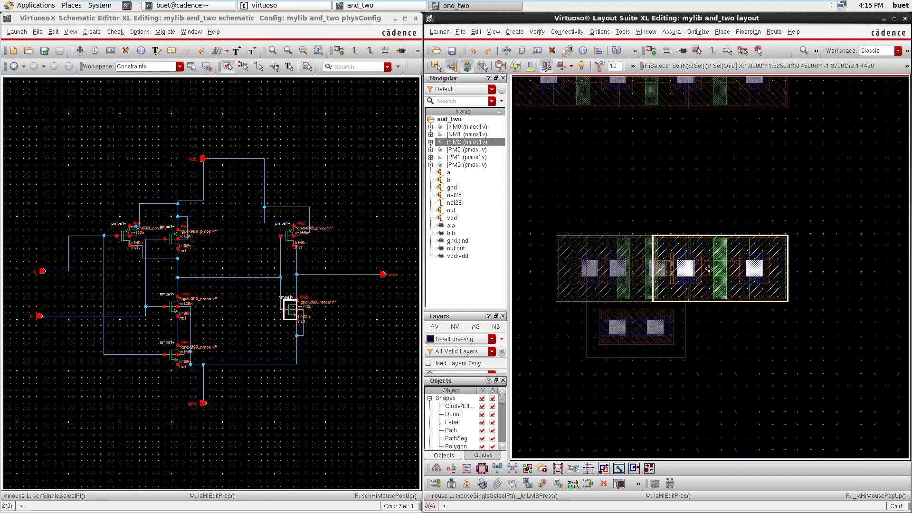
pyautogui.click(601, 257)
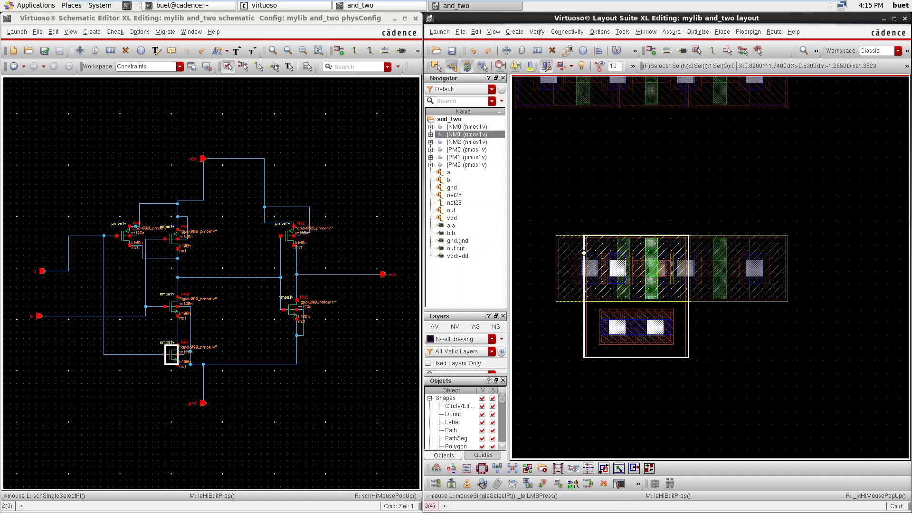
pyautogui.click(584, 255)
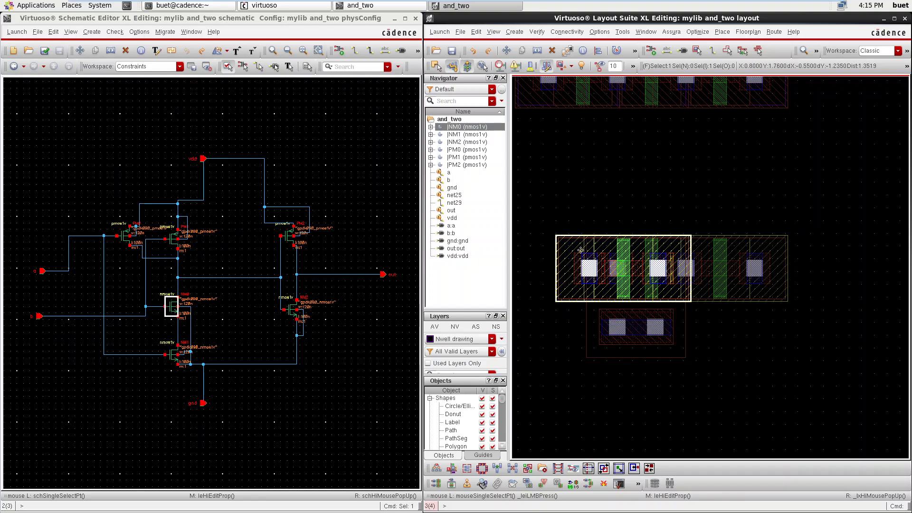
pyautogui.moveTo(581, 250); pyautogui.dragTo(524, 248)
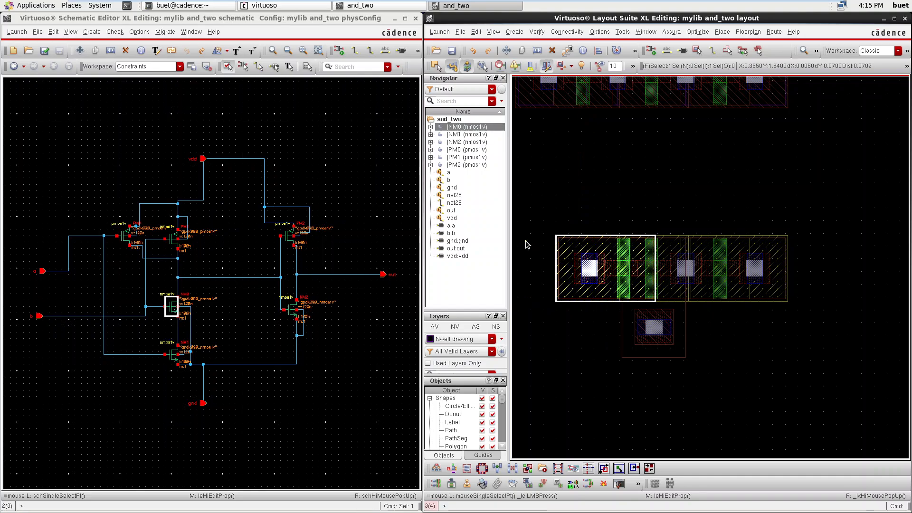
pyautogui.click(609, 341)
# - Highlight the gnd net and examine its connections around the NMOS row and the body tap
pyautogui.scroll(2, 651, 274)
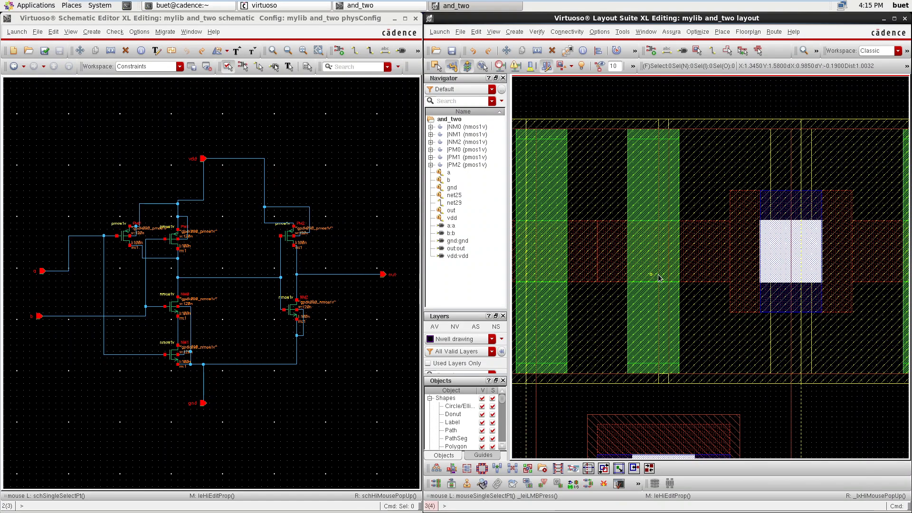
pyautogui.scroll(-2, 673, 272)
pyautogui.scroll(1, 672, 300)
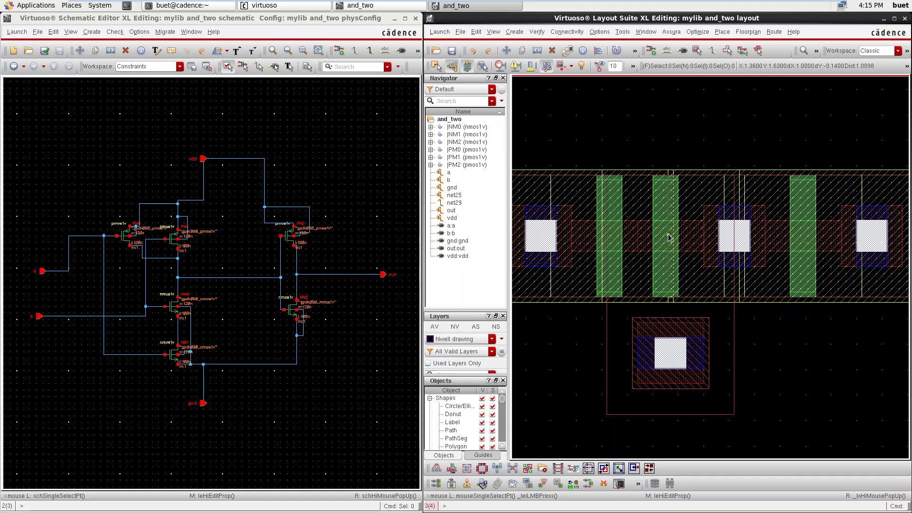
pyautogui.scroll(-2, 726, 303)
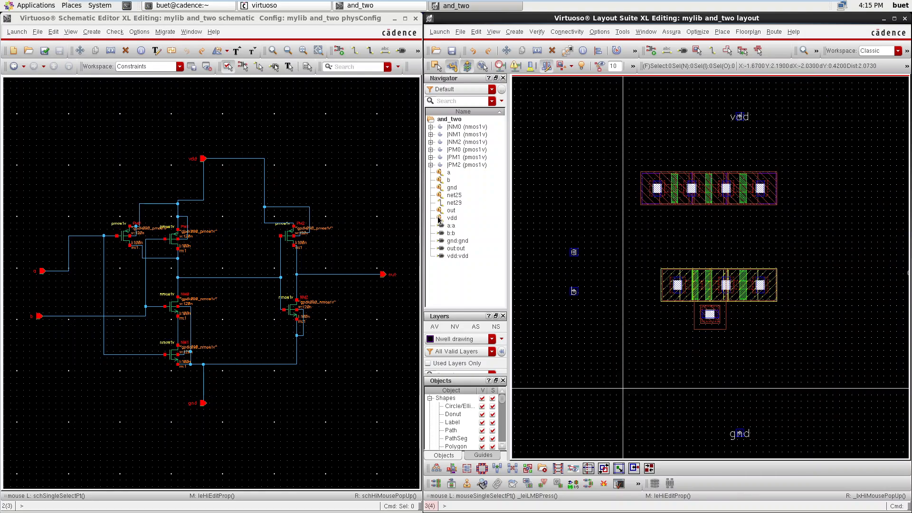
pyautogui.click(452, 188)
pyautogui.scroll(2, 746, 313)
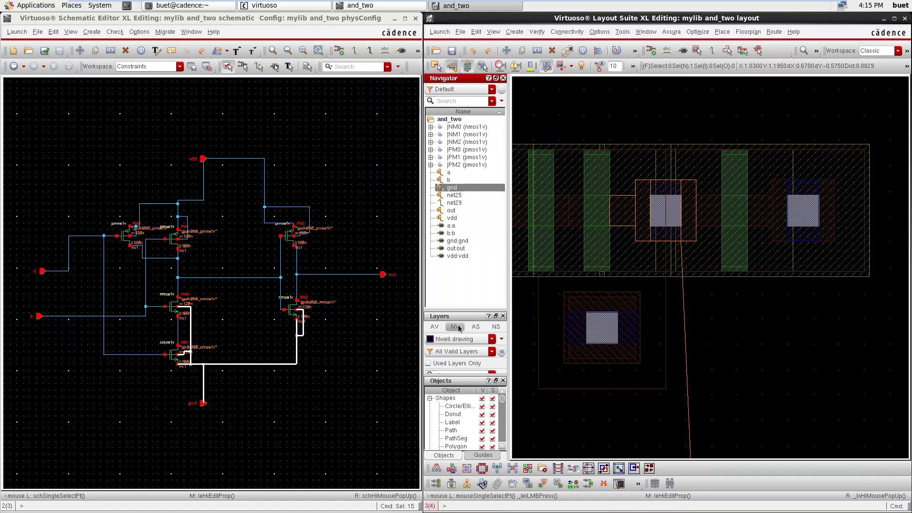
# - Draw a Pimp drawing-layer rectangle, about 0.4 wide by 0.28 high, adjoining the right edge of NM1's body tap
pyautogui.moveTo(460, 309); pyautogui.dragTo(453, 163)
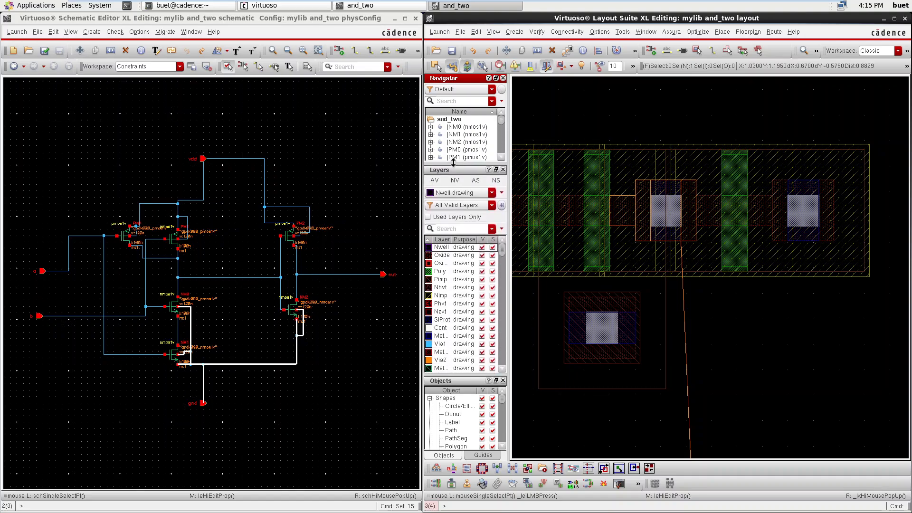
pyautogui.click(445, 280)
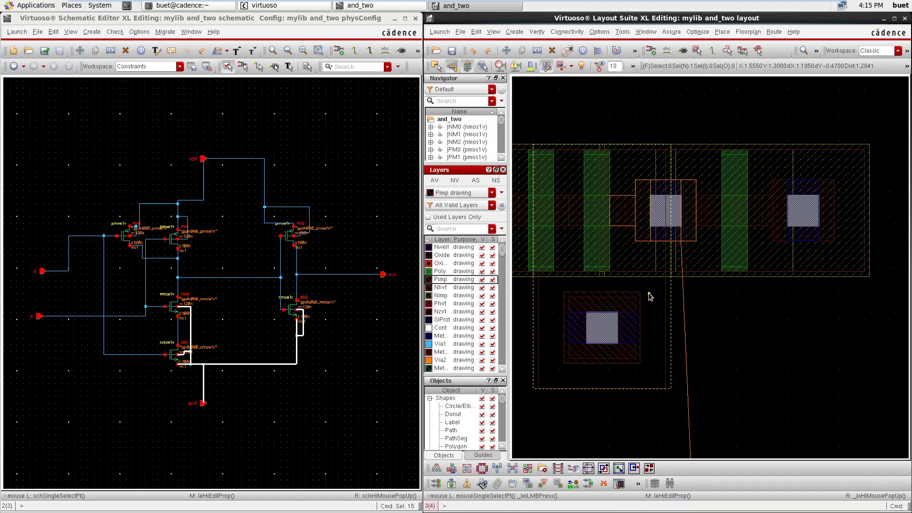
pyautogui.press('r')
pyautogui.scroll(3, 646, 292)
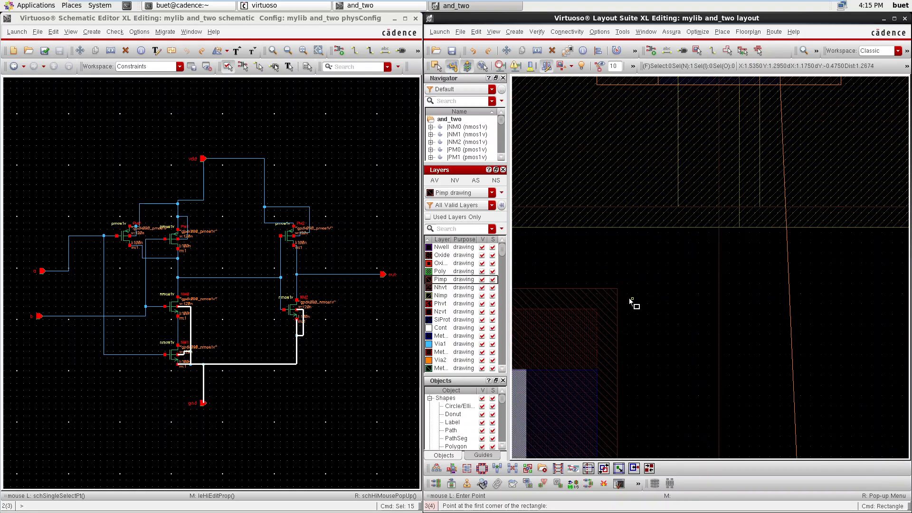
pyautogui.click(617, 289)
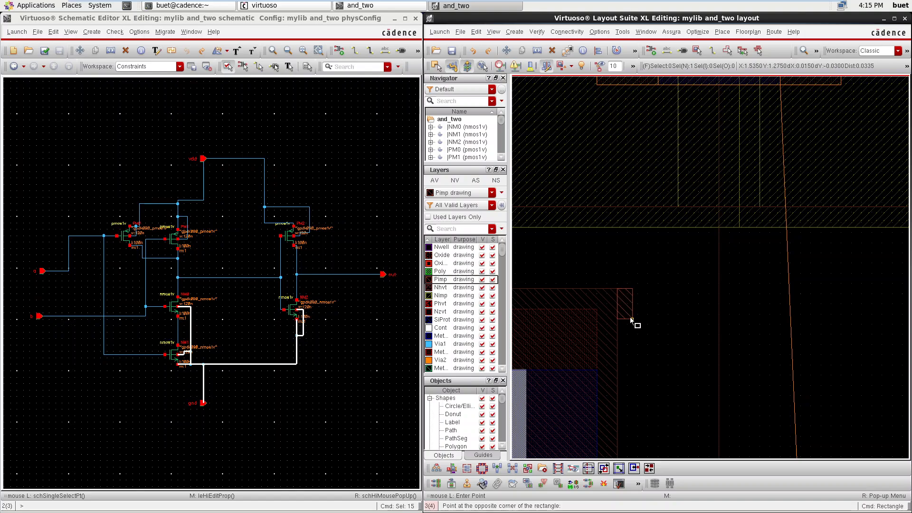
pyautogui.scroll(-2, 635, 320)
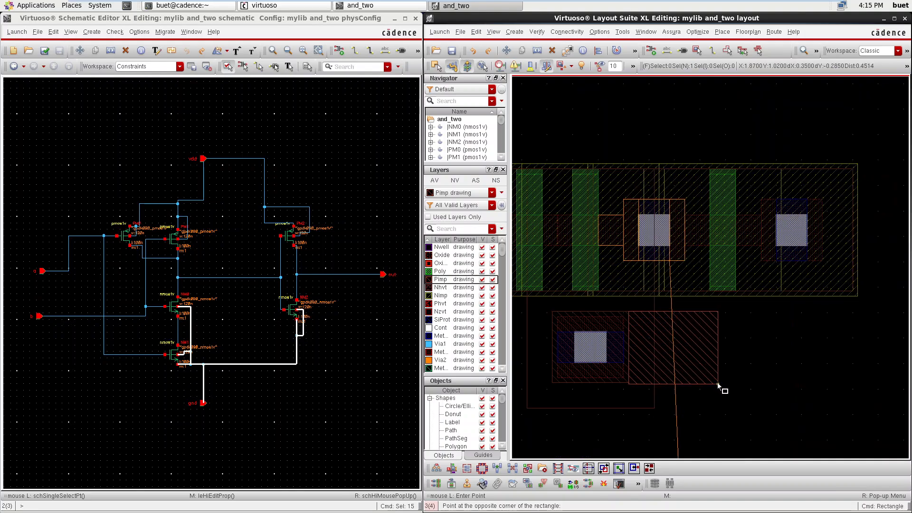
pyautogui.scroll(2, 718, 383)
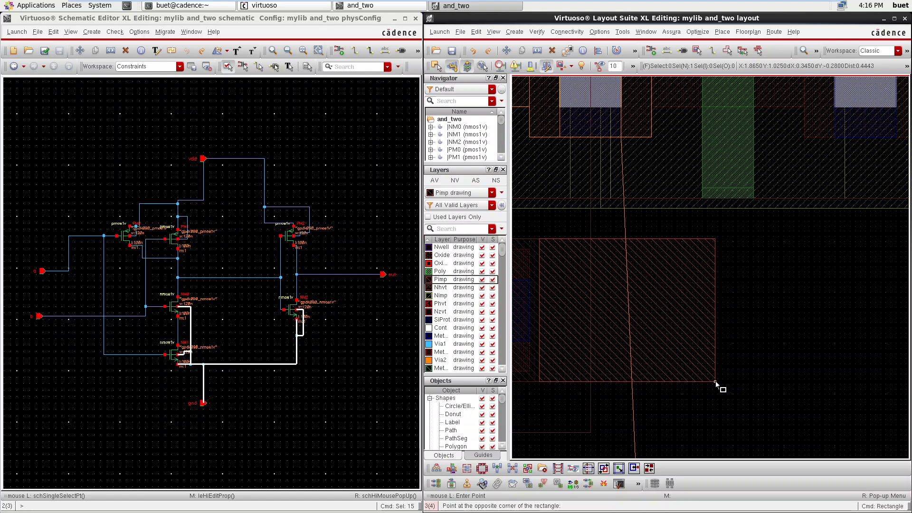
pyautogui.click(742, 380)
pyautogui.keyDown('ctrl'); pyautogui.scroll(-2, 742, 381); pyautogui.keyUp('ctrl')
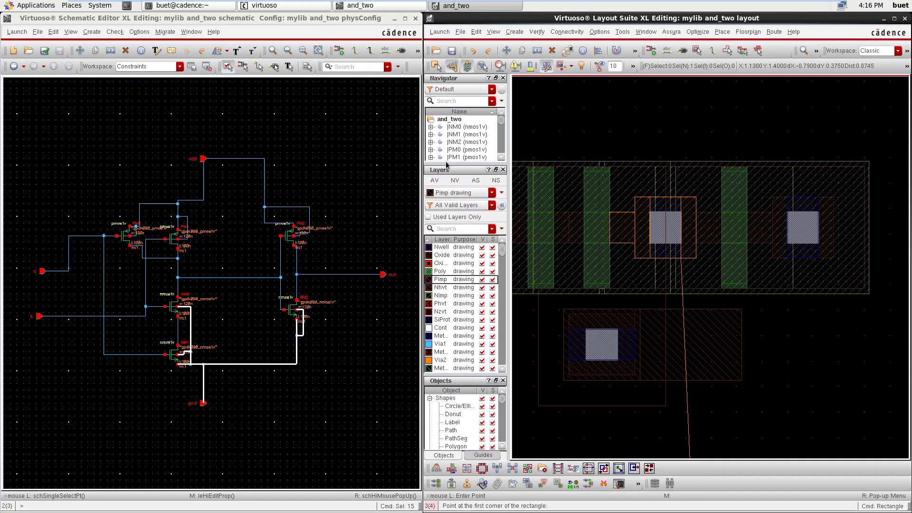
# - Examine the highlighted gnd net between the NMOS source contact, the body tap and the gnd pin
pyautogui.moveTo(465, 164); pyautogui.dragTo(469, 265)
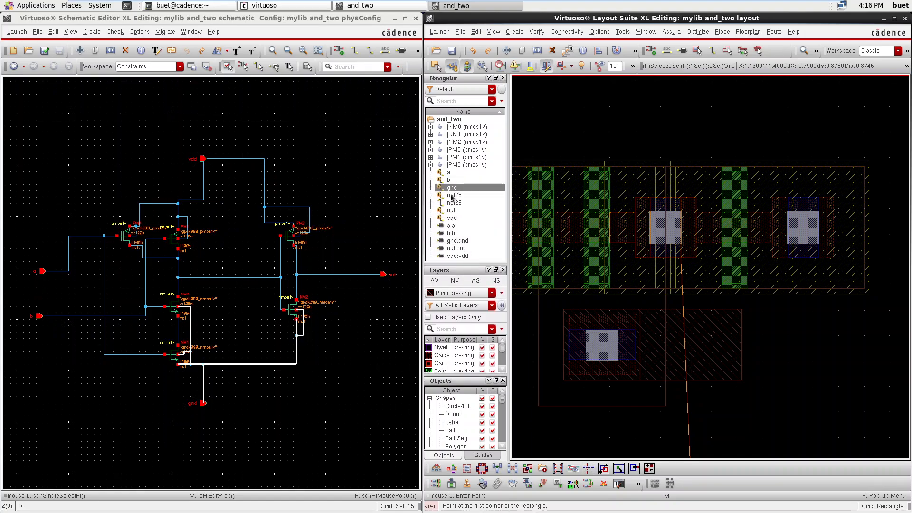
pyautogui.scroll(-2, 570, 250)
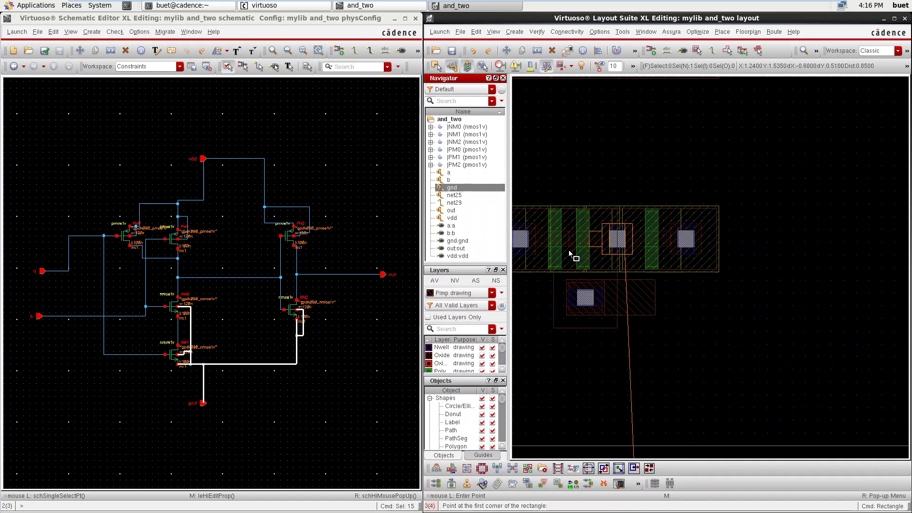
pyautogui.scroll(1, 583, 262)
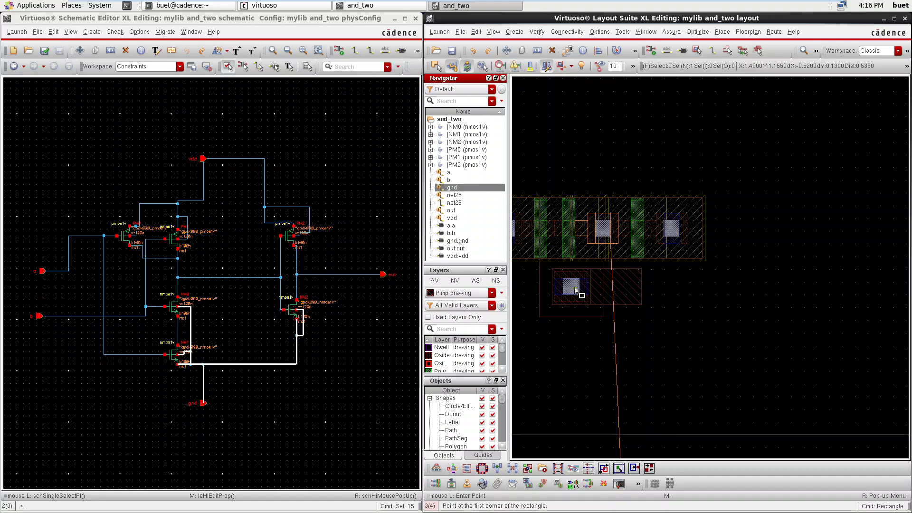
pyautogui.scroll(-2, 580, 293)
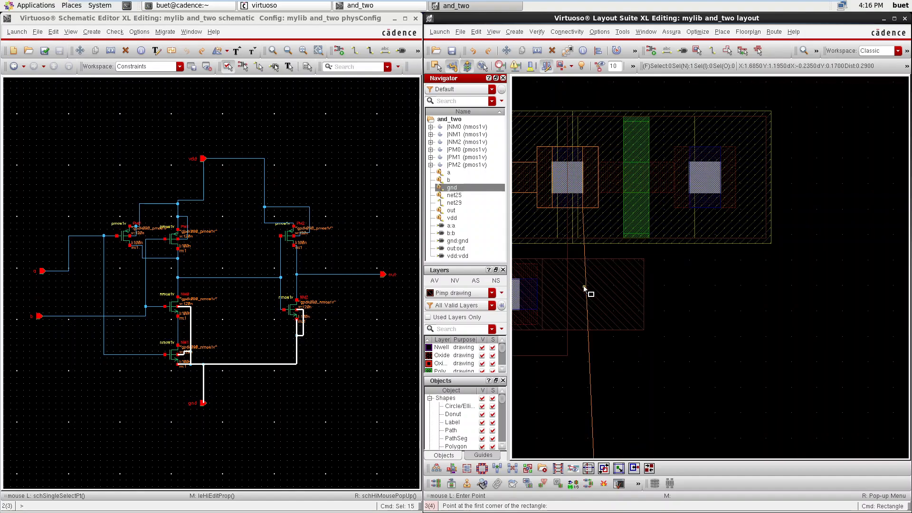
pyautogui.scroll(2, 588, 292)
pyautogui.scroll(-1, 584, 283)
pyautogui.scroll(-1, 588, 283)
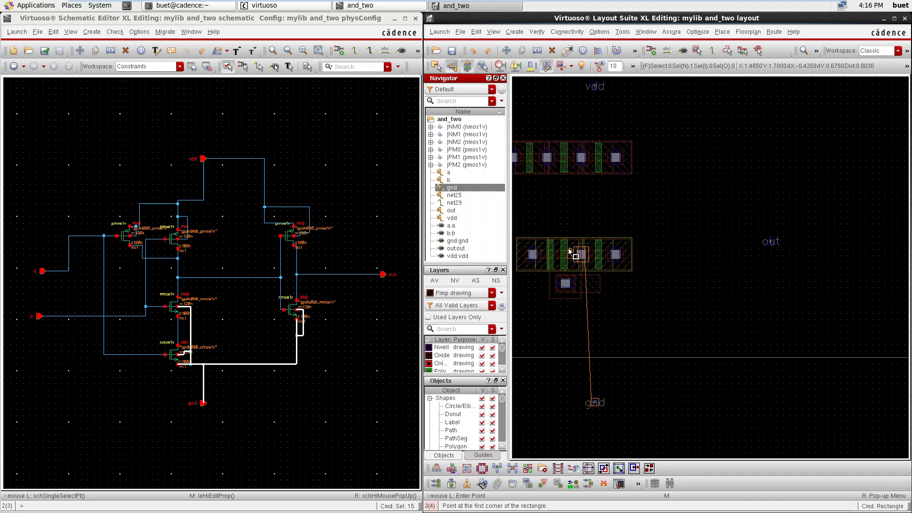
pyautogui.scroll(2, 583, 275)
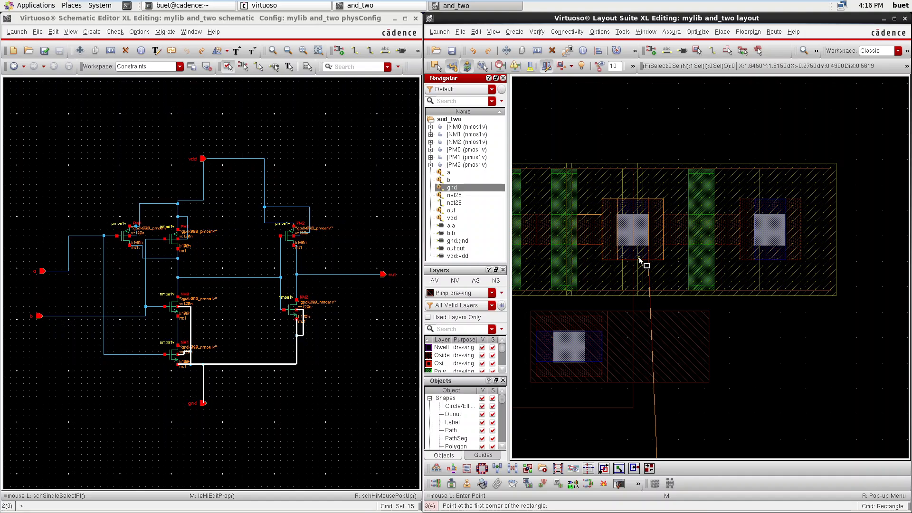
pyautogui.scroll(-3, 594, 340)
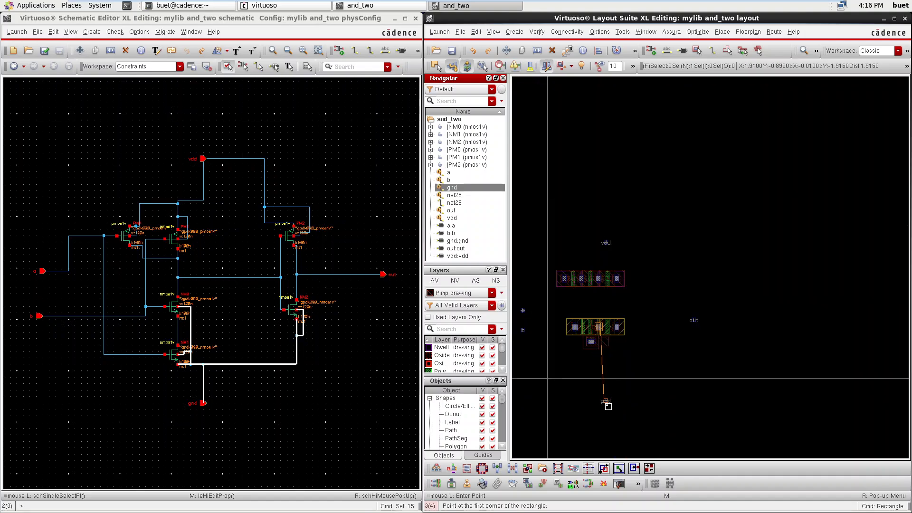
# - Leave the Rectangle command and highlight nets a and vdd in turn to examine their connections in the layout and schematic
pyautogui.scroll(2, 609, 404)
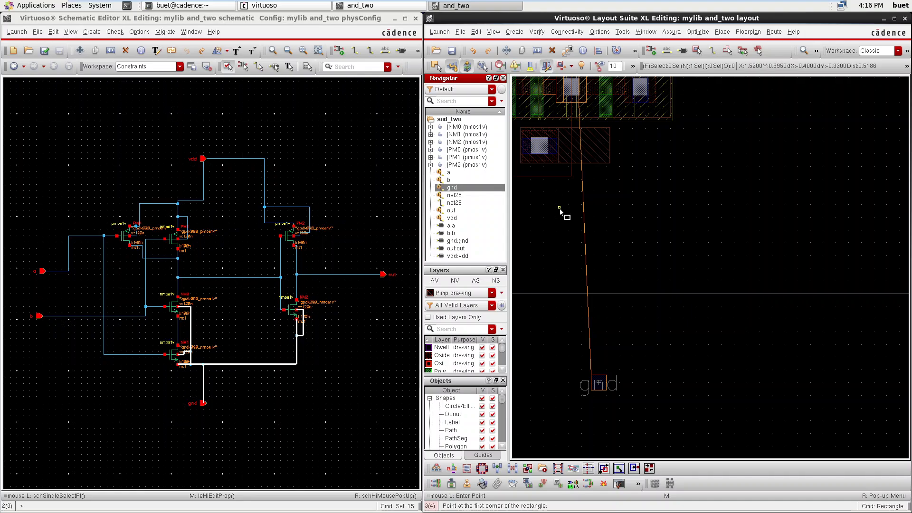
pyautogui.scroll(-1, 563, 211)
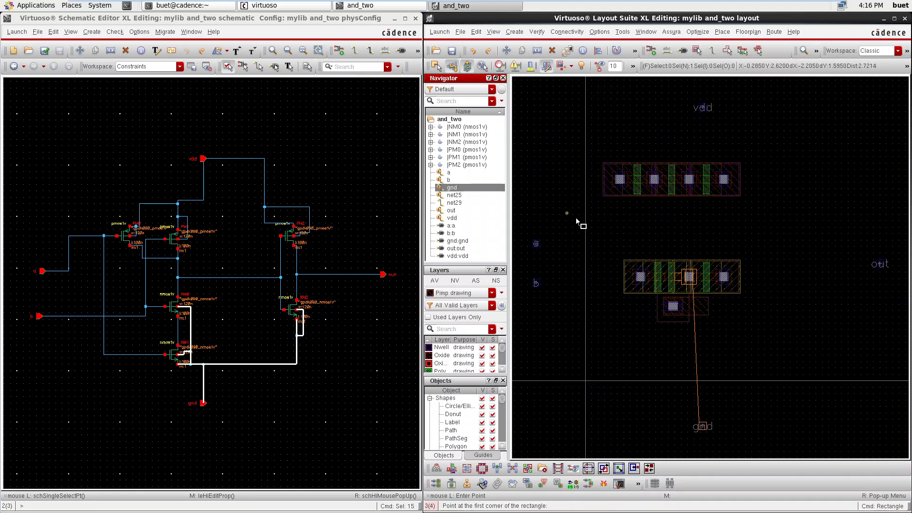
pyautogui.press('Escape')
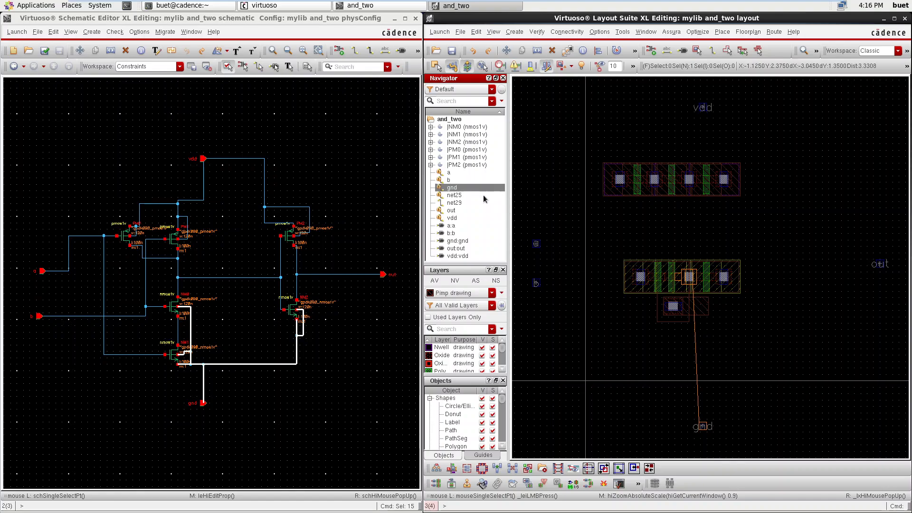
pyautogui.click(449, 173)
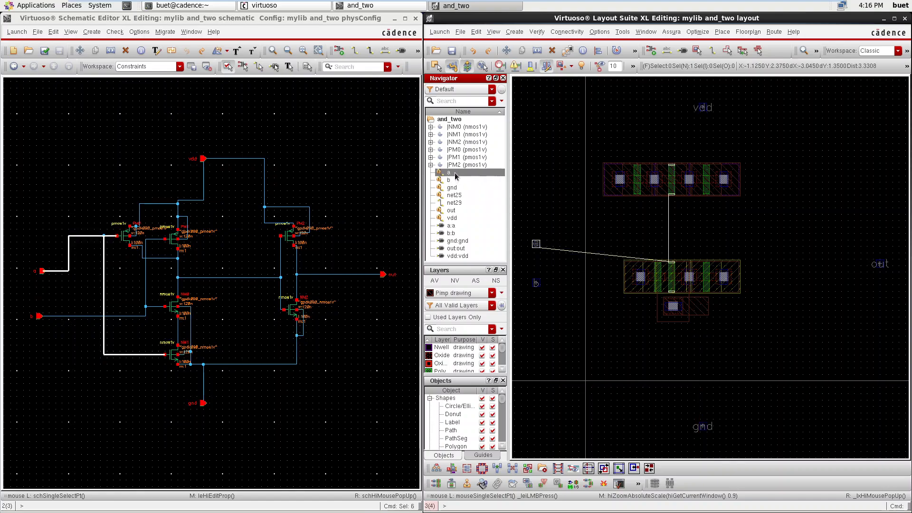
pyautogui.click(452, 217)
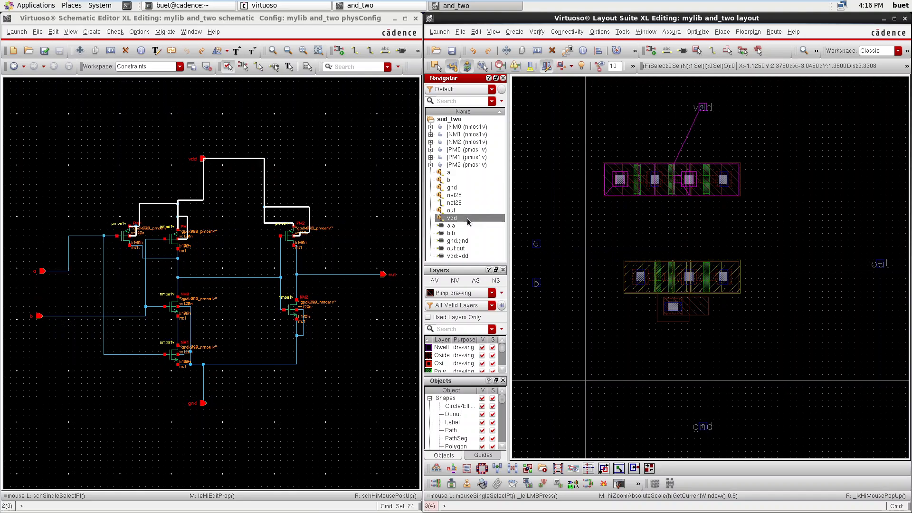
# - Give PMOS transistor PM1 a Detached body tie with only the top tap enabled
pyautogui.click(615, 169)
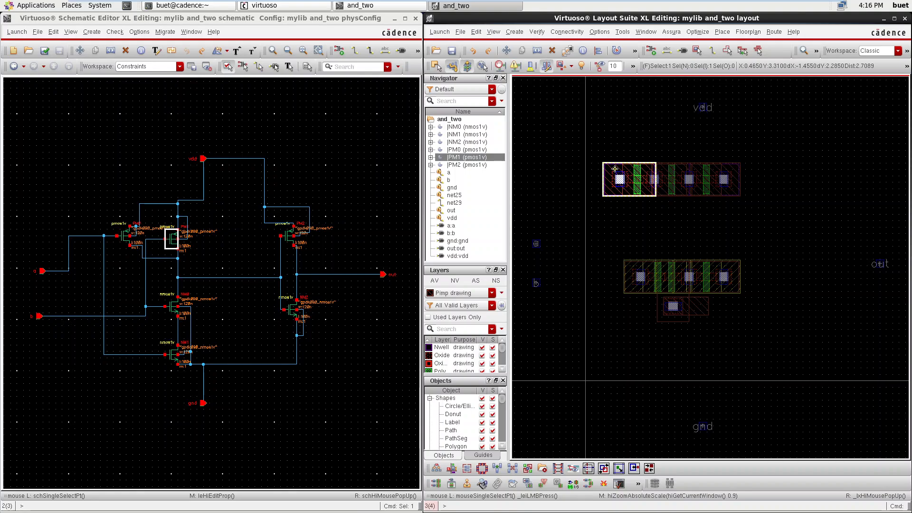
pyautogui.press('q')
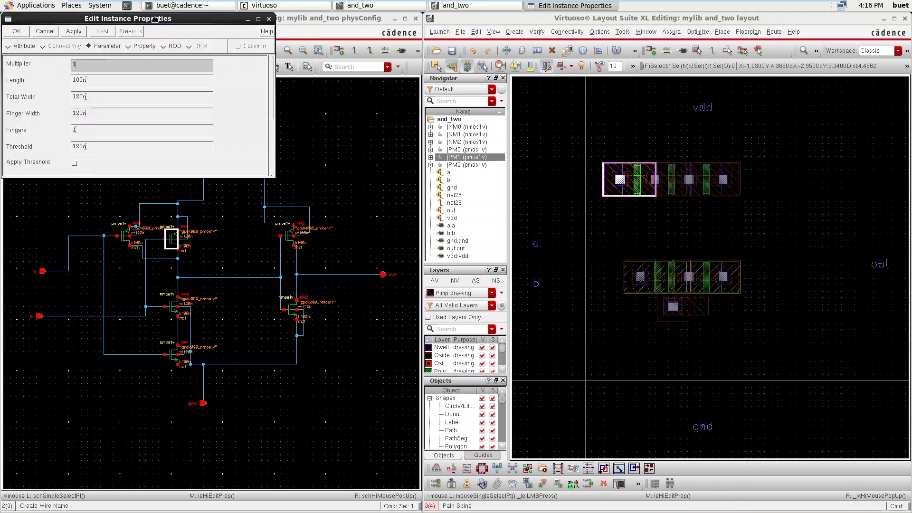
pyautogui.moveTo(153, 19); pyautogui.dragTo(600, 106)
pyautogui.click(555, 133)
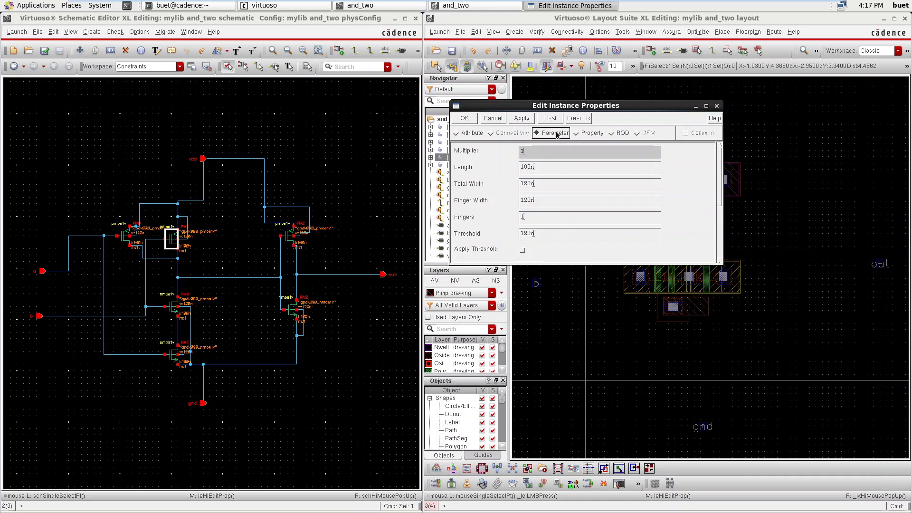
pyautogui.scroll(-5, 655, 249)
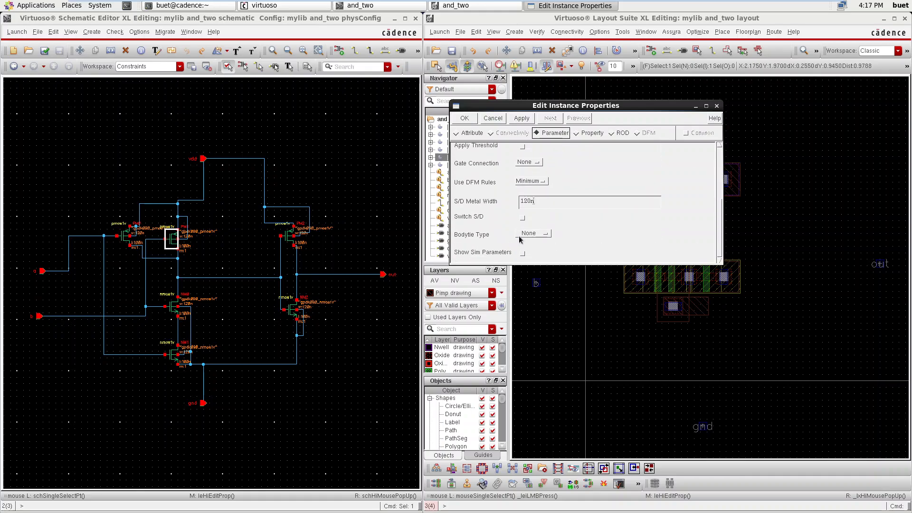
pyautogui.click(521, 236)
pyautogui.click(523, 249)
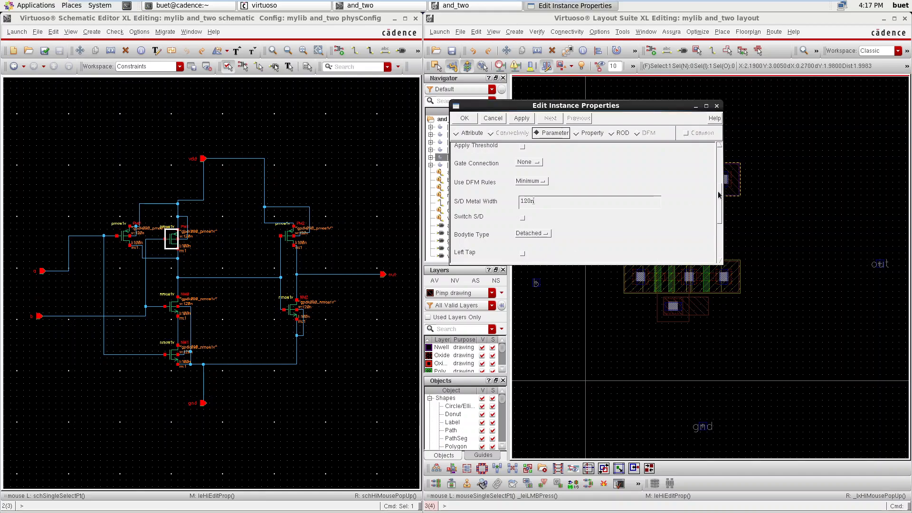
pyautogui.moveTo(720, 192); pyautogui.dragTo(723, 230)
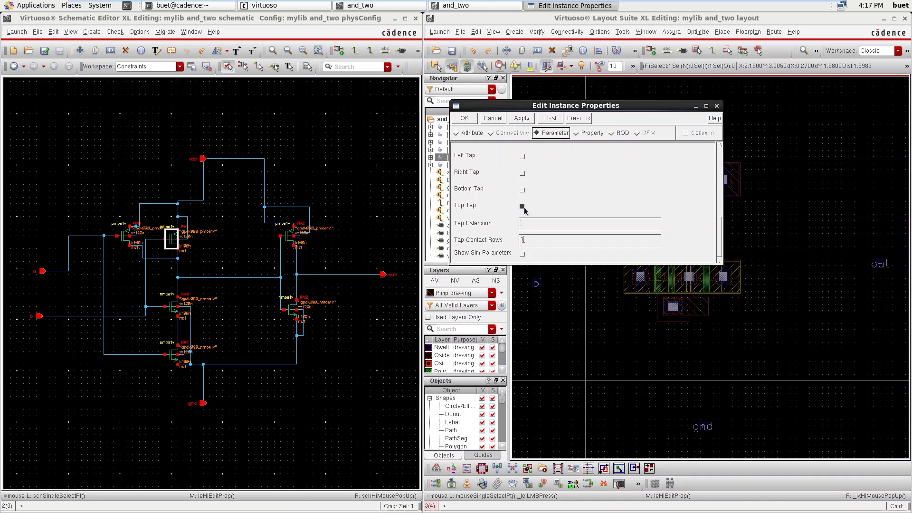
pyautogui.click(465, 120)
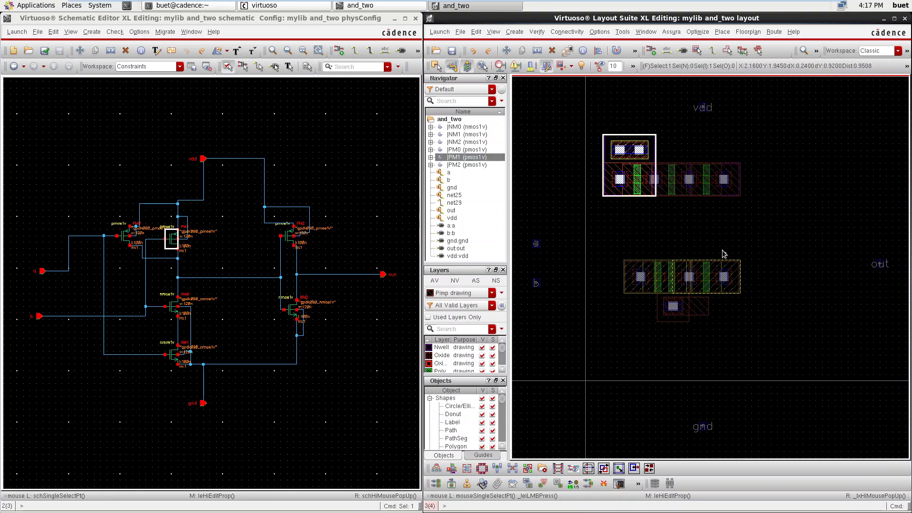
# - Examine PM1's new body tap and well beside the PMOS row, and compare them with the NMOS row's body tap
pyautogui.keyDown('ctrl'); pyautogui.scroll(1, 679, 157); pyautogui.keyUp('ctrl')
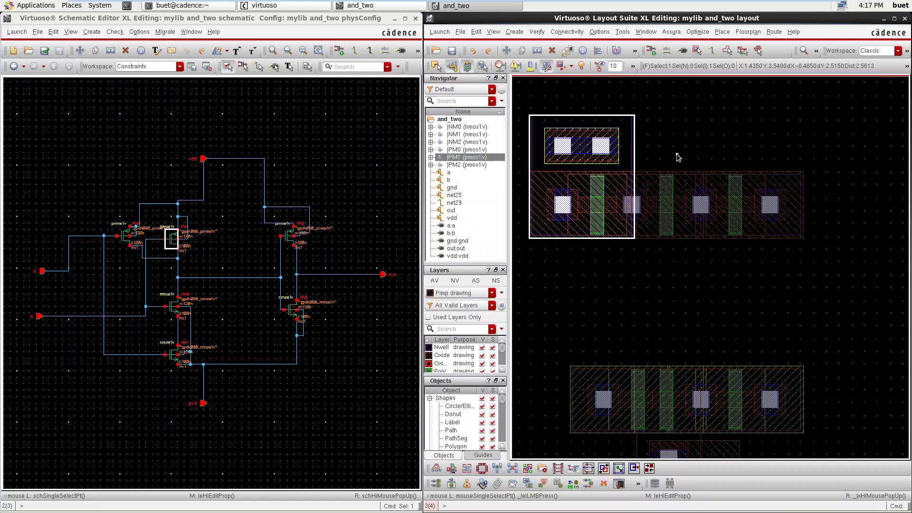
pyautogui.click(672, 146)
pyautogui.scroll(2, 601, 198)
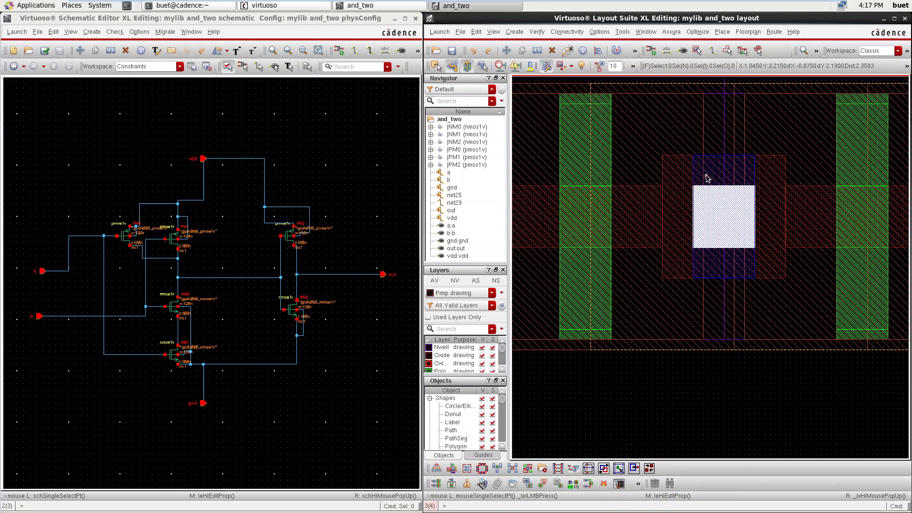
pyautogui.scroll(-2, 702, 174)
pyautogui.keyDown('ctrl'); pyautogui.scroll(1, 703, 177); pyautogui.keyUp('ctrl')
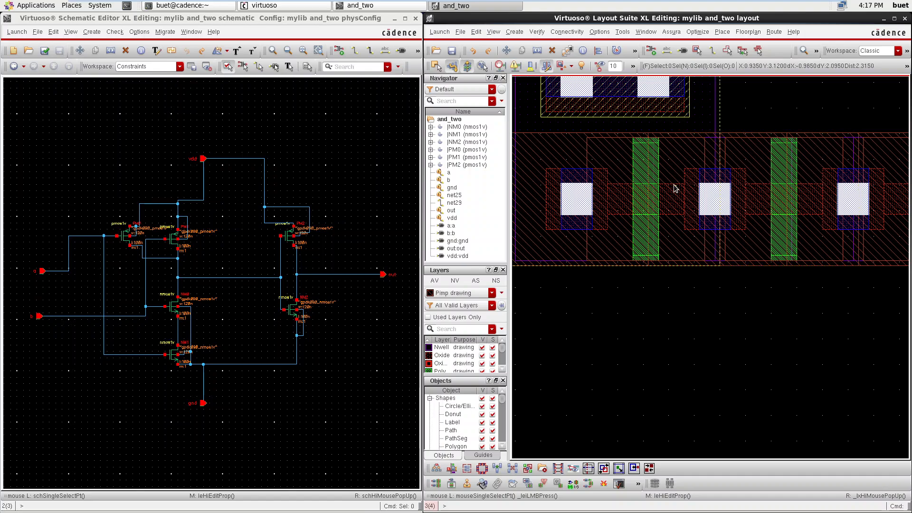
pyautogui.keyDown('ctrl'); pyautogui.scroll(-1, 672, 190); pyautogui.keyUp('ctrl')
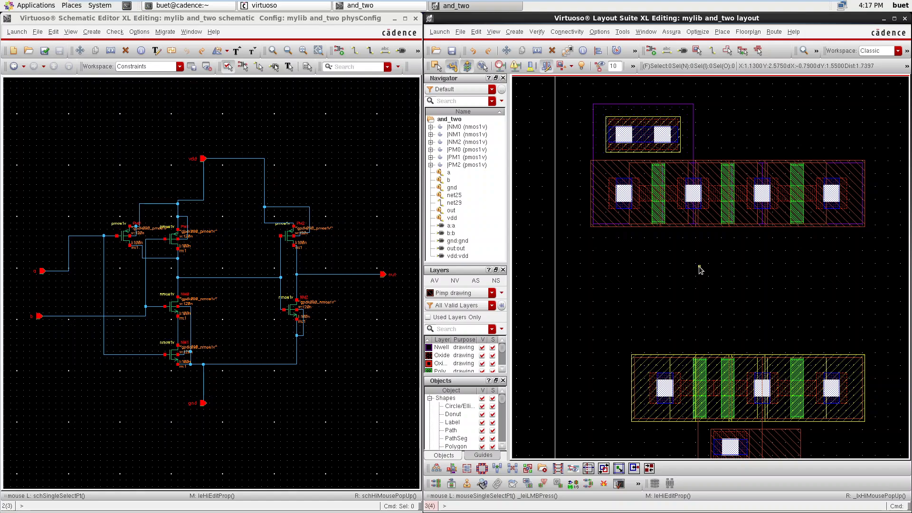
pyautogui.keyDown('ctrl'); pyautogui.scroll(-2, 709, 326); pyautogui.keyUp('ctrl')
pyautogui.keyDown('ctrl'); pyautogui.scroll(2, 725, 362); pyautogui.keyUp('ctrl')
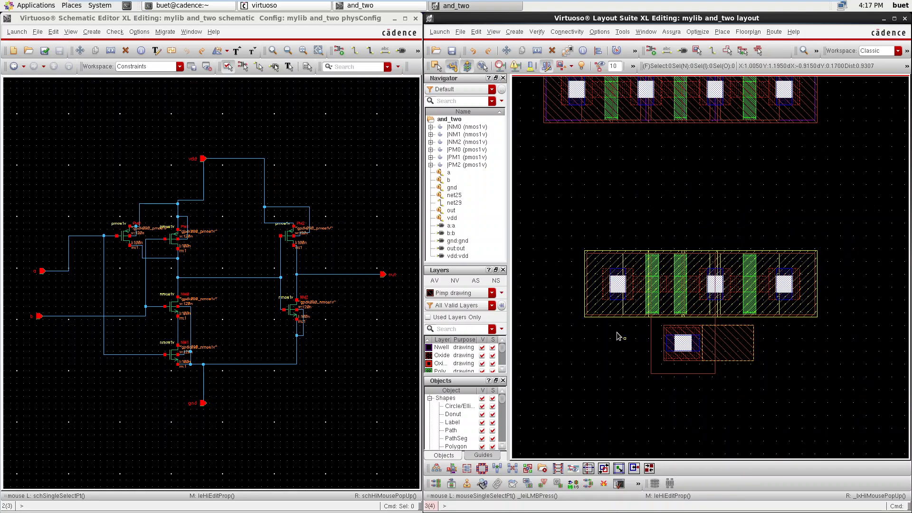
pyautogui.keyDown('ctrl'); pyautogui.scroll(-1, 618, 336); pyautogui.keyUp('ctrl')
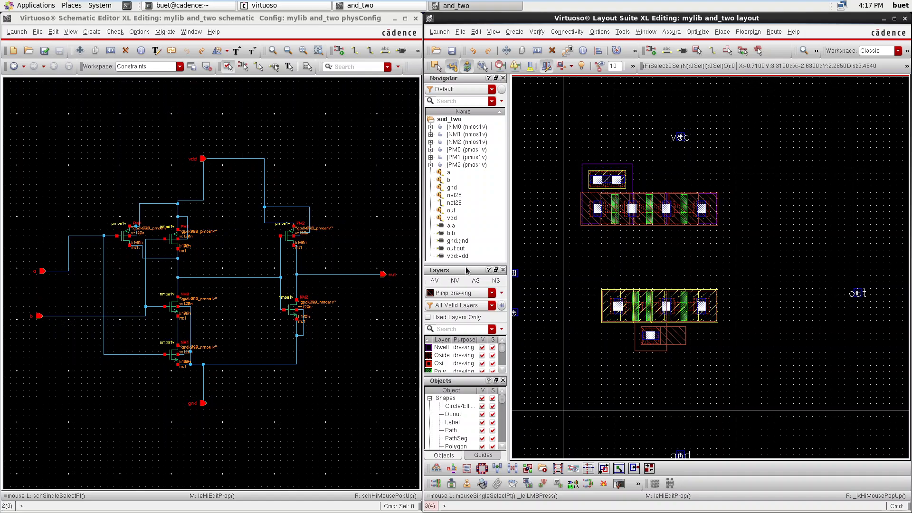
pyautogui.keyDown('ctrl'); pyautogui.scroll(1, 636, 345); pyautogui.keyUp('ctrl')
pyautogui.keyDown('ctrl'); pyautogui.scroll(1, 638, 341); pyautogui.keyUp('ctrl')
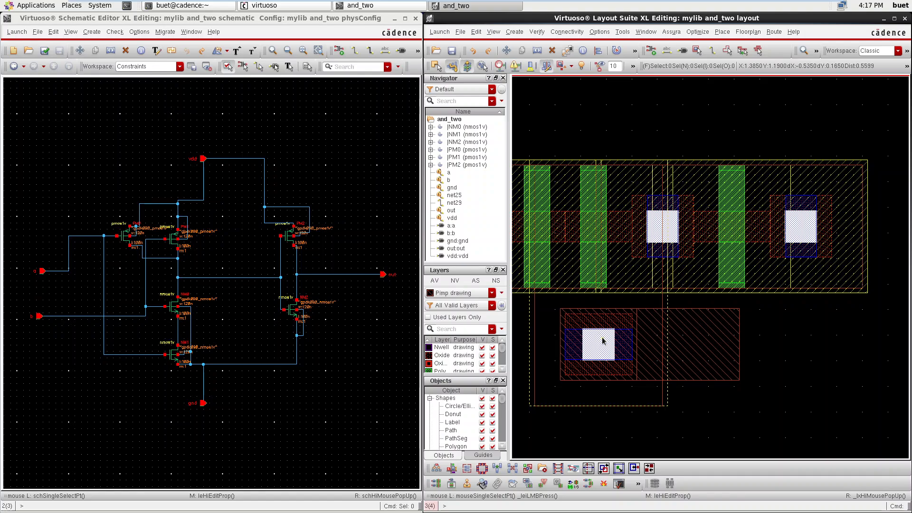
pyautogui.keyDown('ctrl'); pyautogui.scroll(-2, 626, 351); pyautogui.keyUp('ctrl')
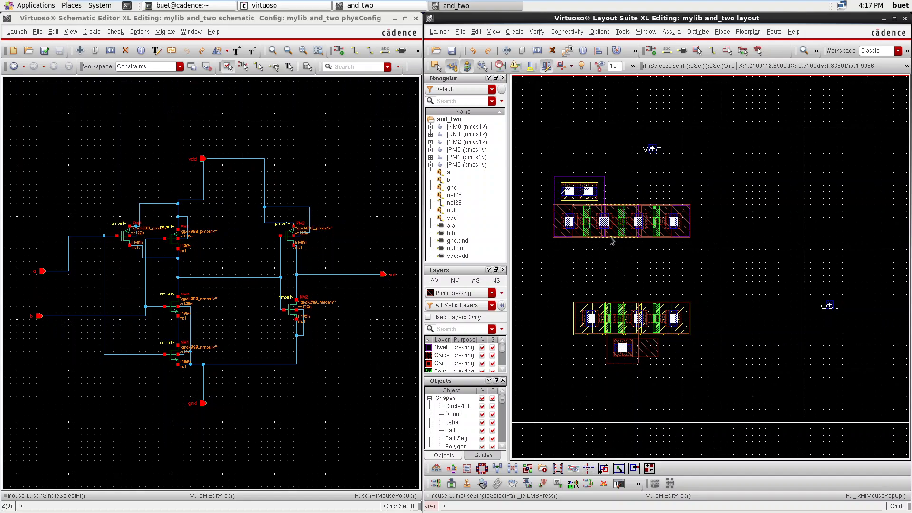
pyautogui.keyDown('ctrl'); pyautogui.scroll(1, 609, 179); pyautogui.keyUp('ctrl')
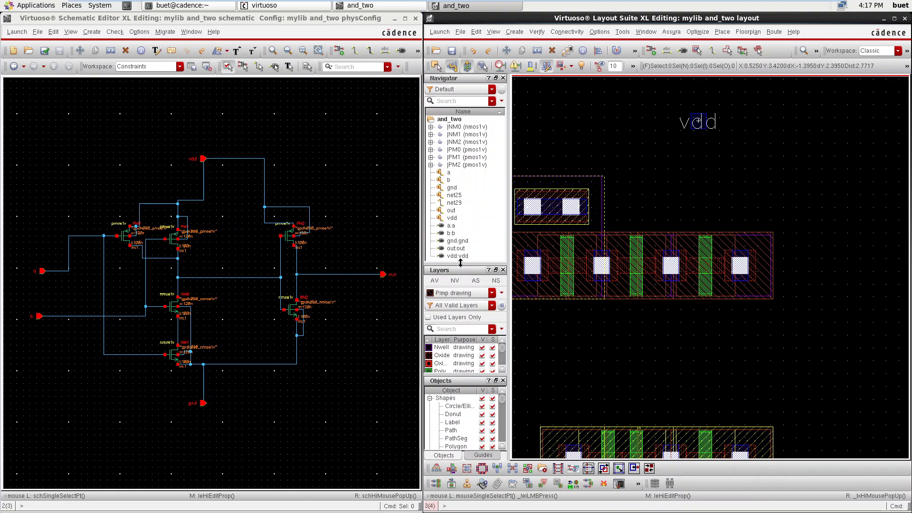
# - Enlarge the layer list and make Nwell drawing the active layer
pyautogui.moveTo(461, 265); pyautogui.dragTo(461, 188)
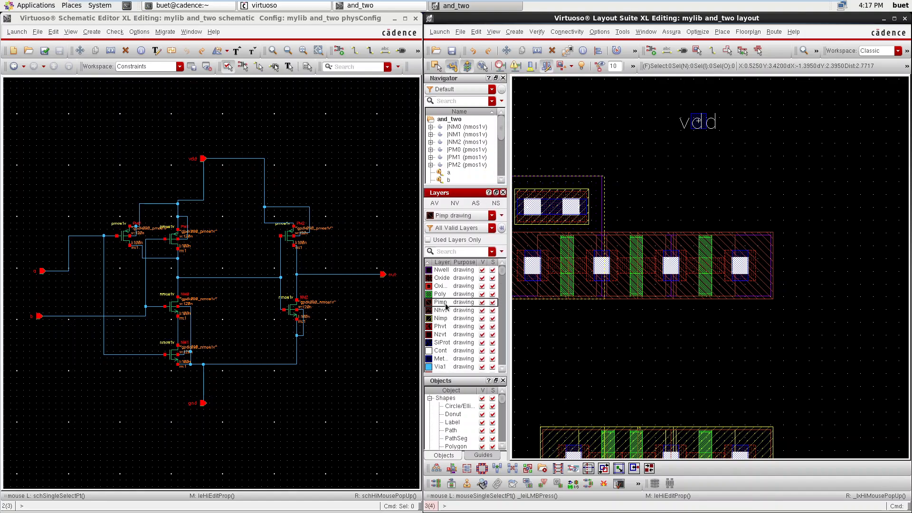
pyautogui.click(454, 269)
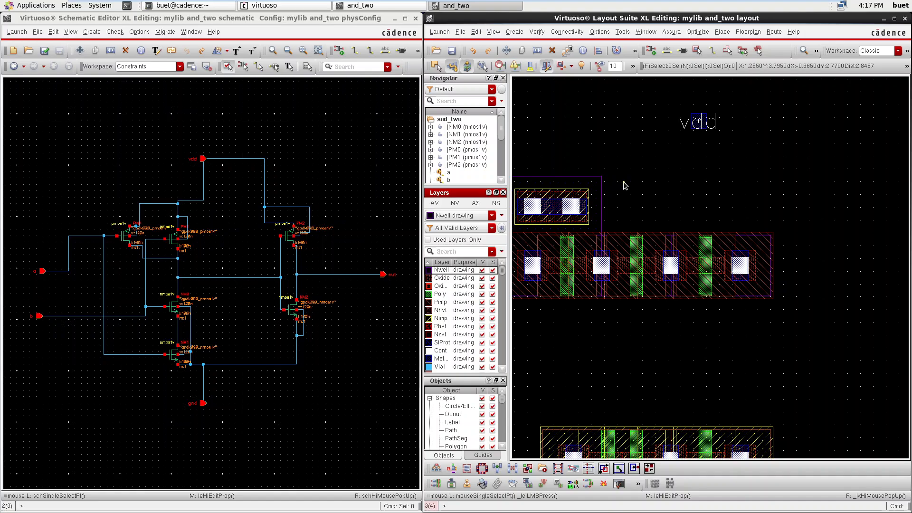
pyautogui.keyDown('ctrl'); pyautogui.scroll(-1, 637, 246); pyautogui.keyUp('ctrl')
pyautogui.keyDown('ctrl'); pyautogui.scroll(1, 633, 393); pyautogui.keyUp('ctrl')
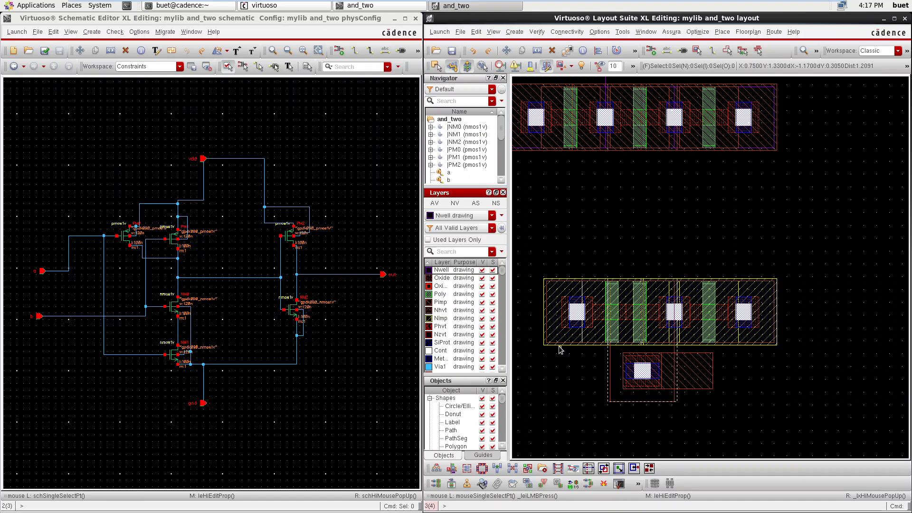
pyautogui.keyDown('ctrl'); pyautogui.scroll(-2, 656, 318); pyautogui.keyUp('ctrl')
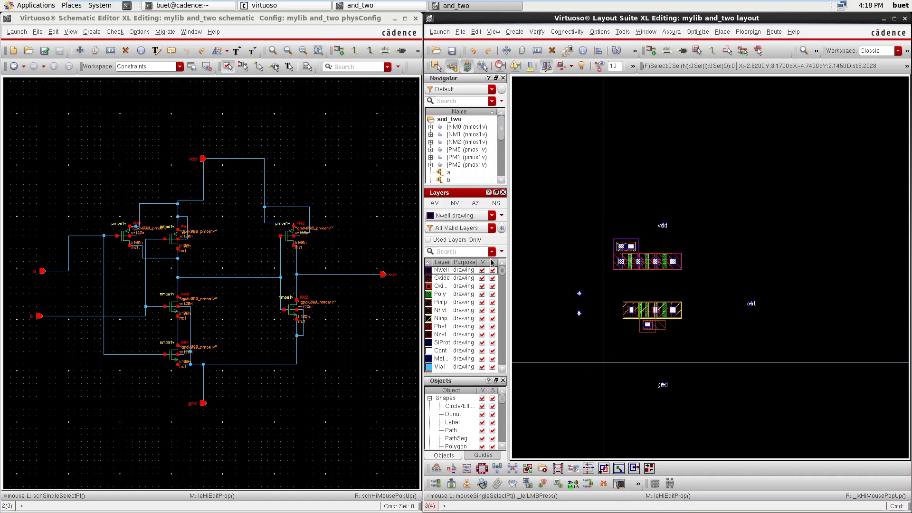
pyautogui.press('r')
pyautogui.keyDown('ctrl'); pyautogui.scroll(2, 643, 248); pyautogui.keyUp('ctrl')
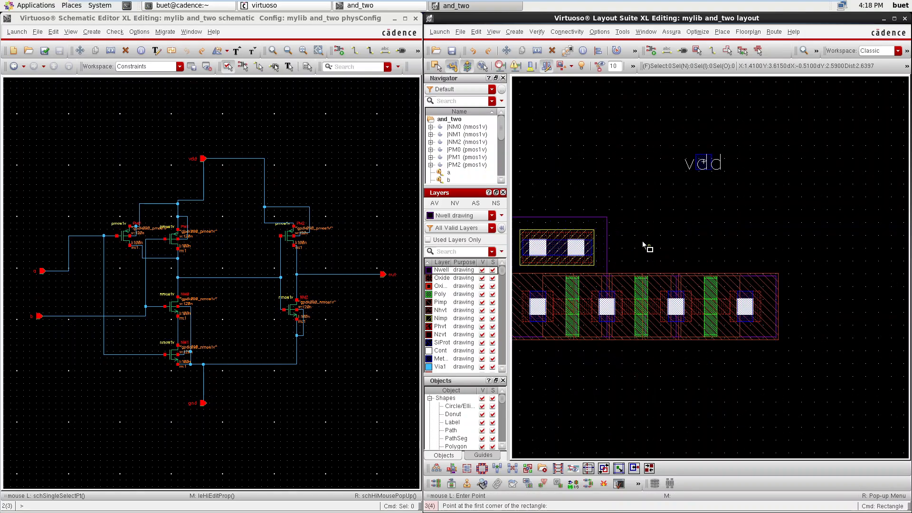
pyautogui.keyDown('ctrl'); pyautogui.scroll(1, 589, 210); pyautogui.keyUp('ctrl')
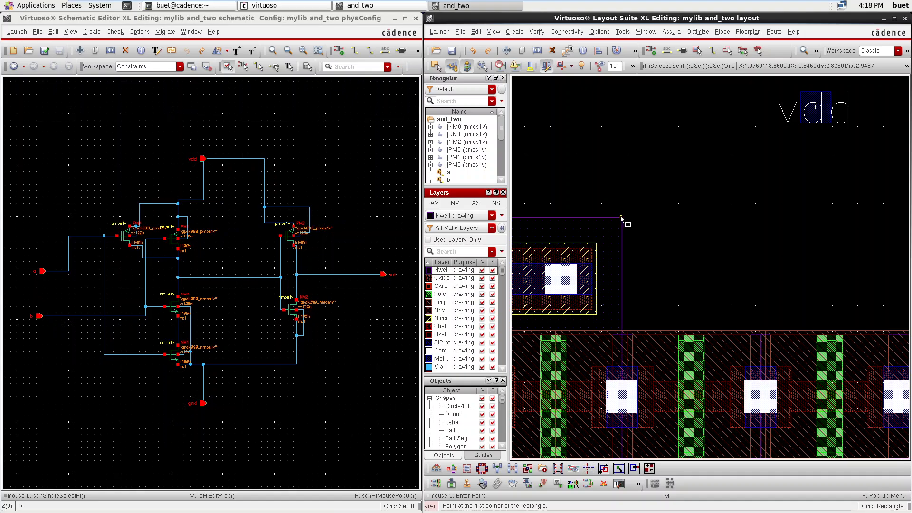
pyautogui.click(622, 217)
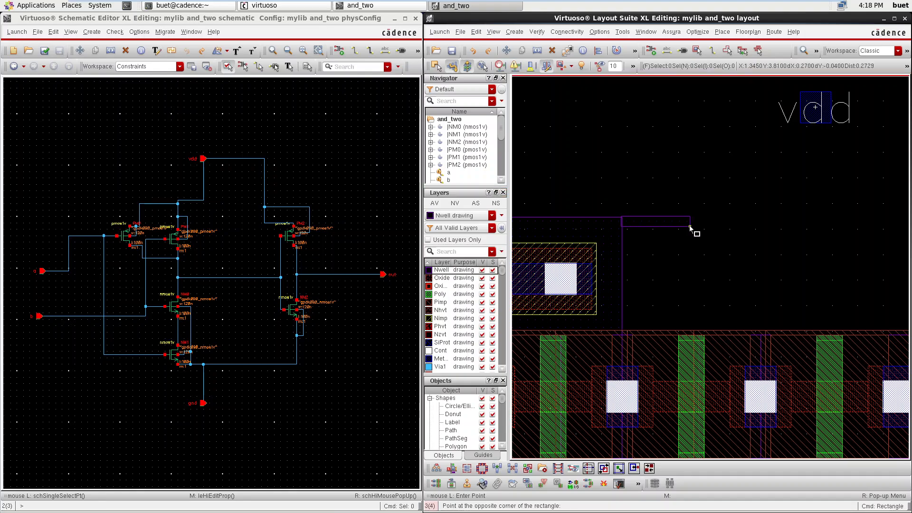
pyautogui.press('Escape')
# - Draw an Nwell rectangle, about 1.32 wide by 0.46 high, from PM1's upper-right well corner to the upper-right corner of the PMOS row's well
pyautogui.press('r')
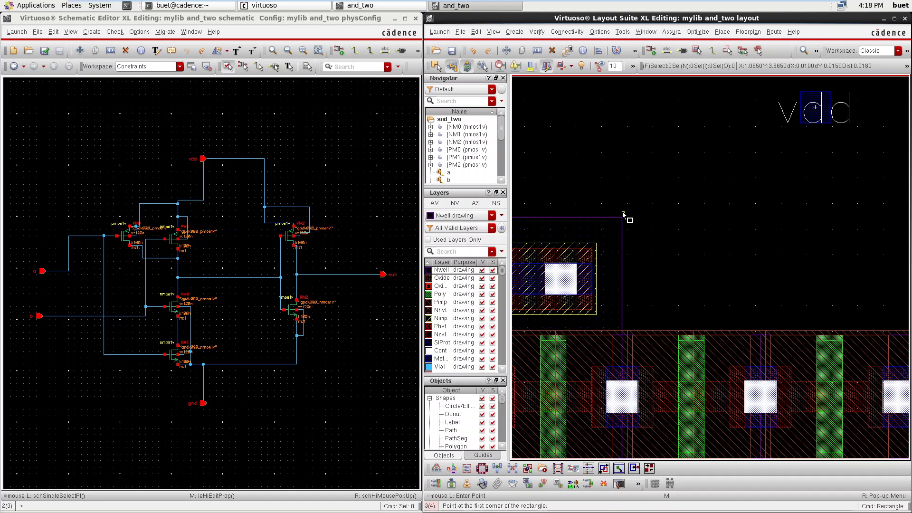
pyautogui.scroll(2, 622, 213)
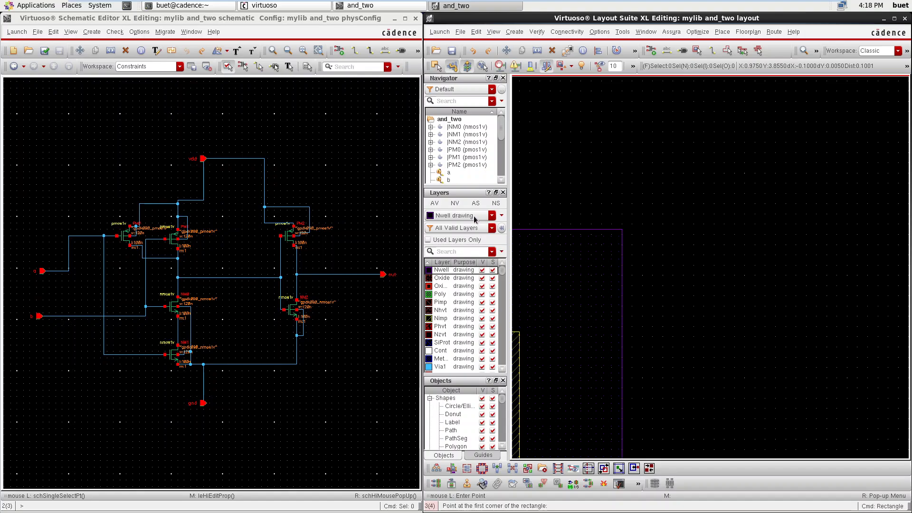
pyautogui.click(623, 228)
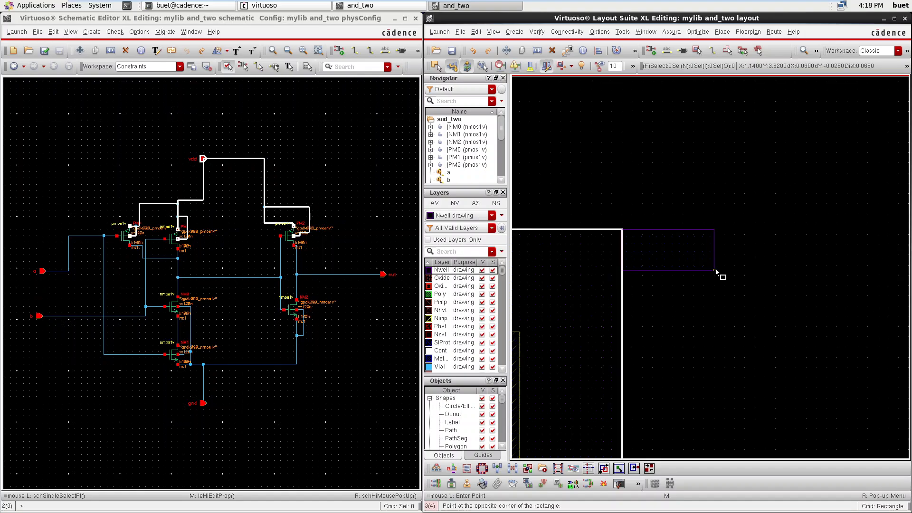
pyautogui.scroll(-3, 715, 267)
pyautogui.scroll(2, 882, 324)
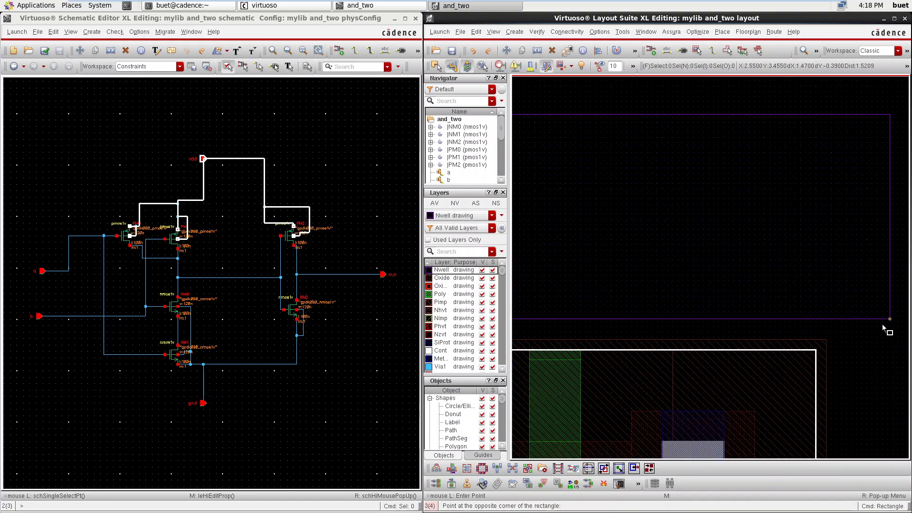
pyautogui.scroll(2, 815, 353)
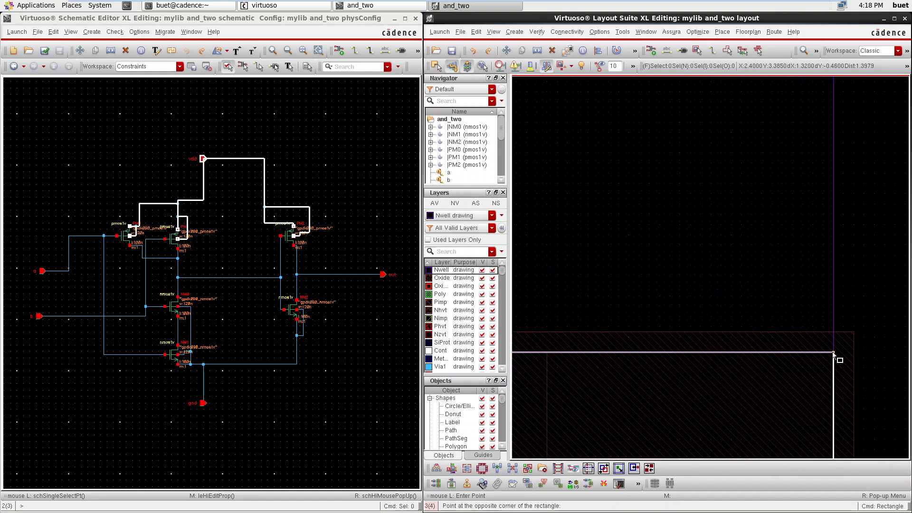
pyautogui.click(830, 356)
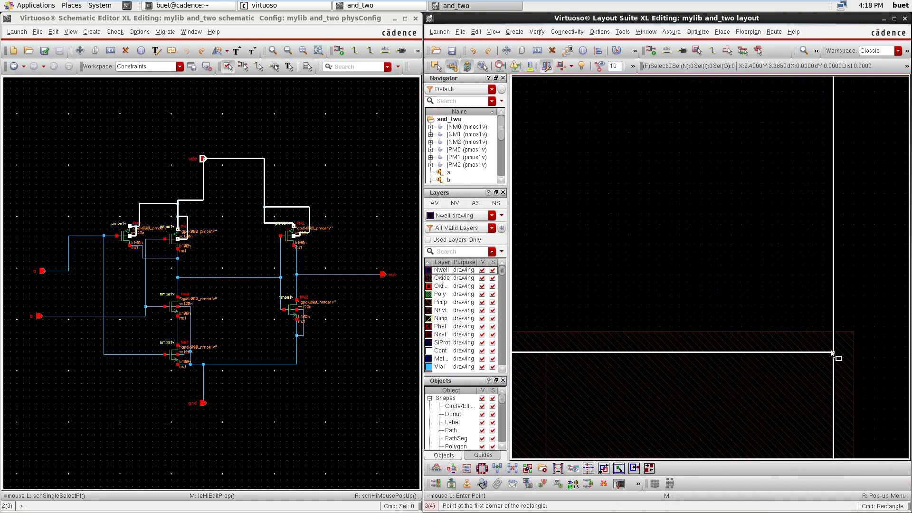
pyautogui.click(515, 68)
pyautogui.scroll(-2, 568, 160)
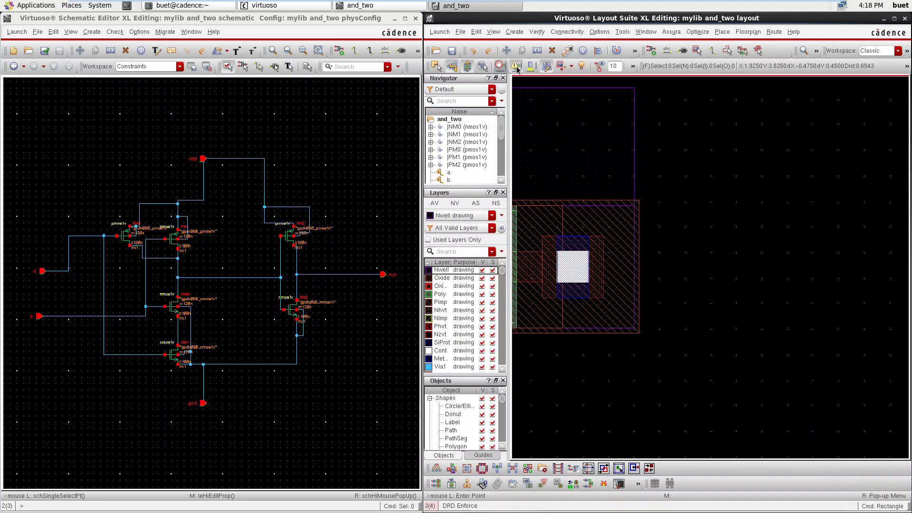
# - Find the PWdummy drawing layer by filtering the layer list with "pw" and make it the active layer
pyautogui.scroll(-2, 611, 179)
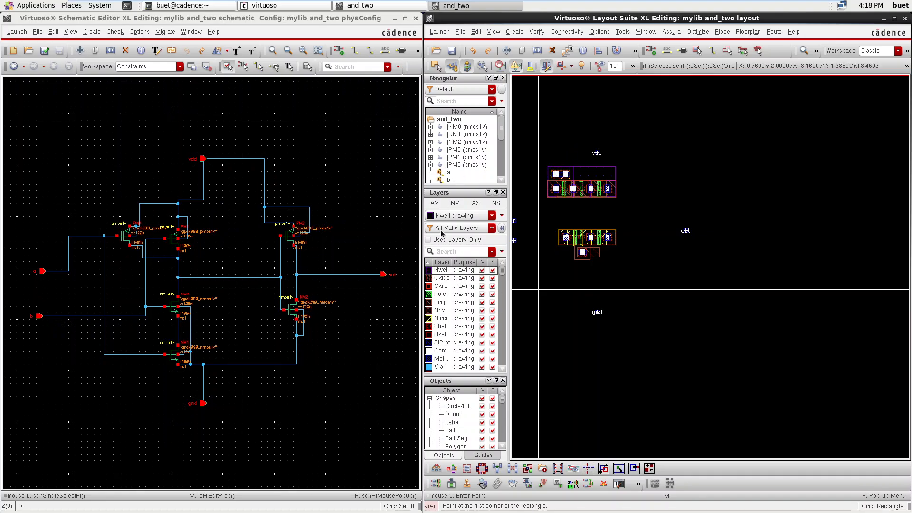
pyautogui.scroll(-5, 446, 333)
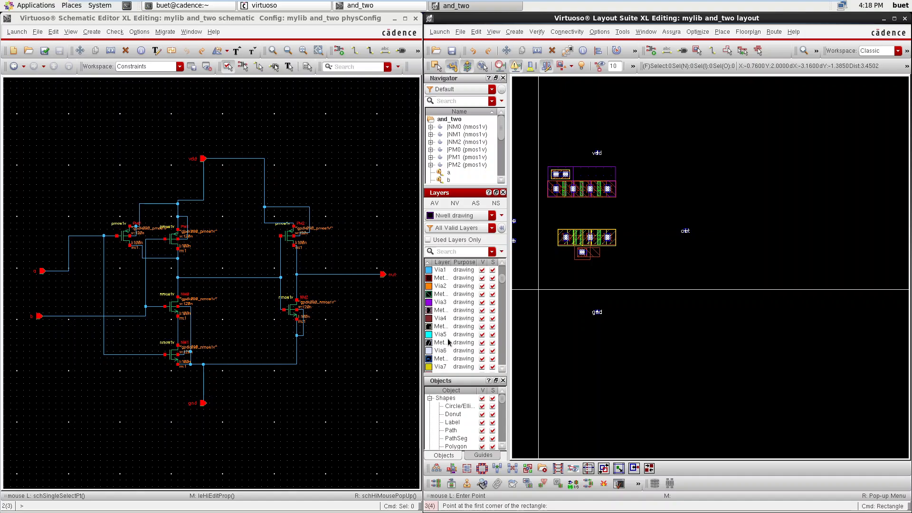
pyautogui.scroll(-5, 445, 327)
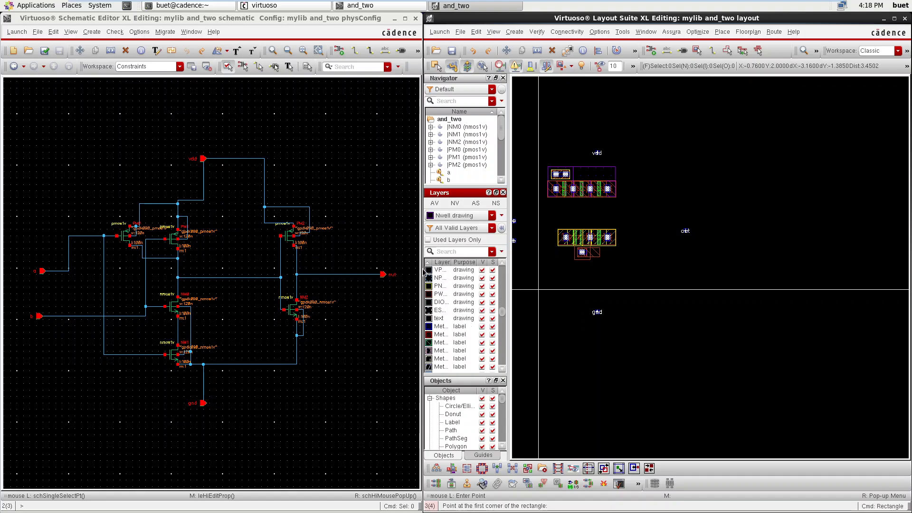
pyautogui.scroll(5, 446, 294)
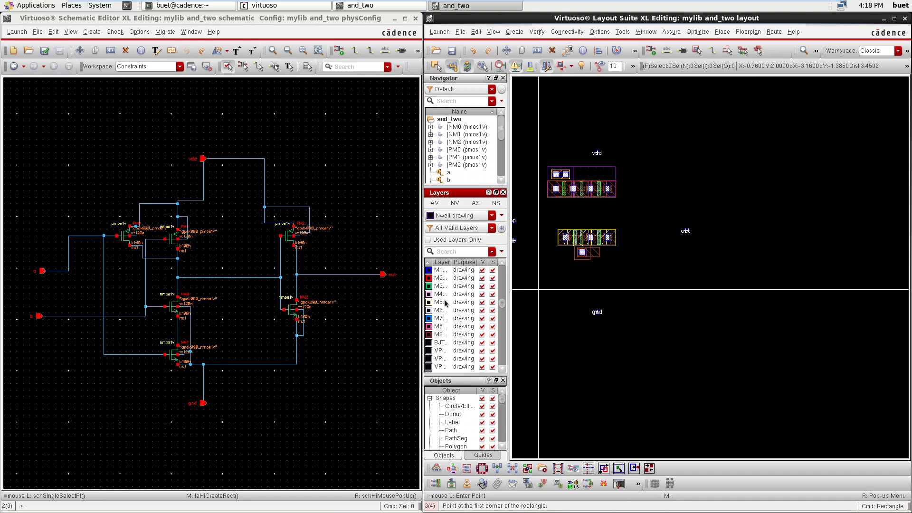
pyautogui.scroll(1, 444, 300)
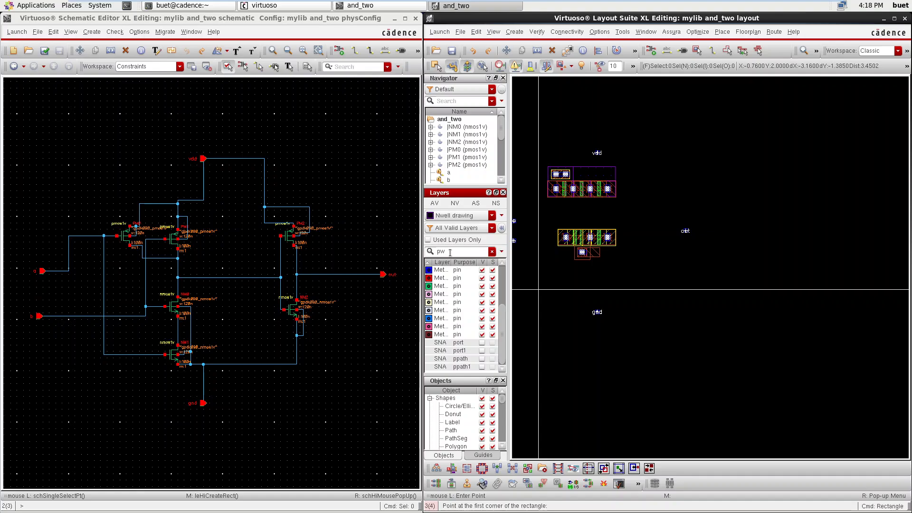
pyautogui.write('w')
pyautogui.click(450, 270)
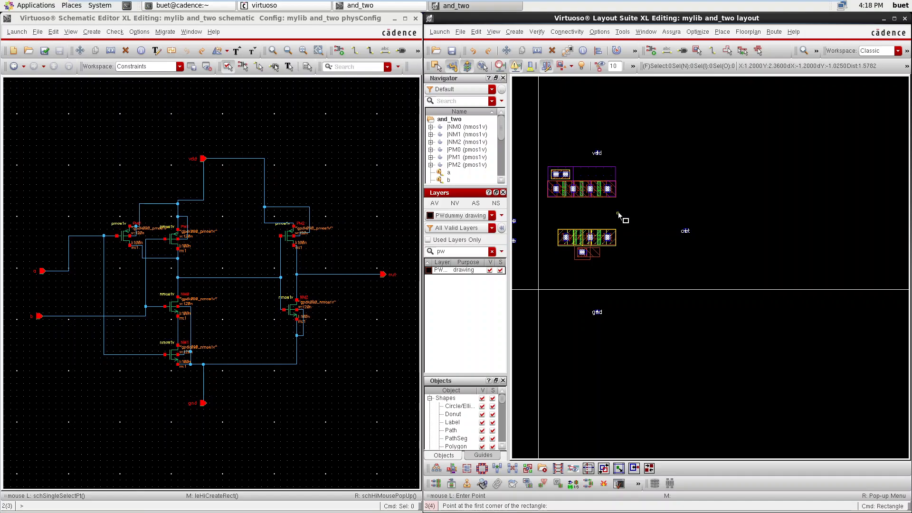
# - Draw a PWdummy rectangle, about 0.5 wide by 0.46 high, from the NMOS body-tap region's lower-left corner to the lower-left corner of the NMOS row
pyautogui.keyDown('ctrl'); pyautogui.scroll(3, 610, 223); pyautogui.keyUp('ctrl')
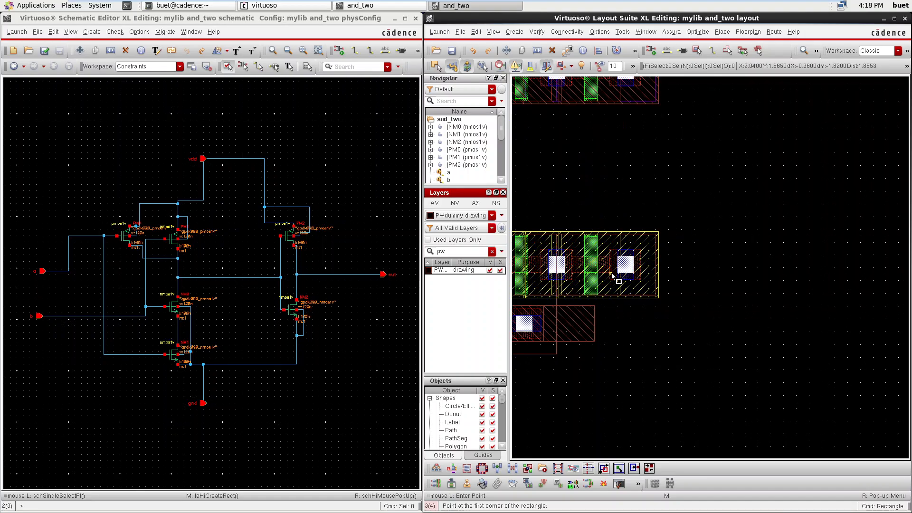
pyautogui.keyDown('ctrl'); pyautogui.scroll(-2, 546, 312); pyautogui.keyUp('ctrl')
pyautogui.keyDown('ctrl'); pyautogui.scroll(4, 613, 340); pyautogui.keyUp('ctrl')
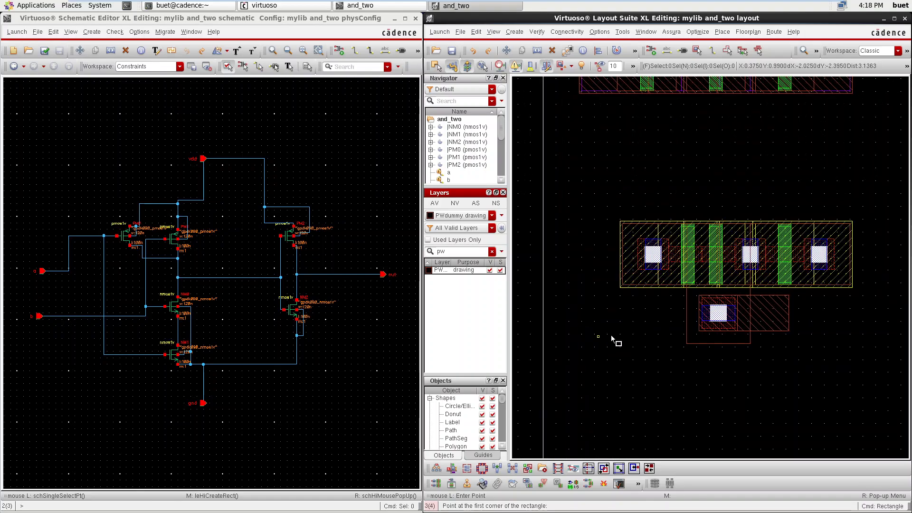
pyautogui.keyDown('ctrl'); pyautogui.scroll(2, 706, 340); pyautogui.keyUp('ctrl')
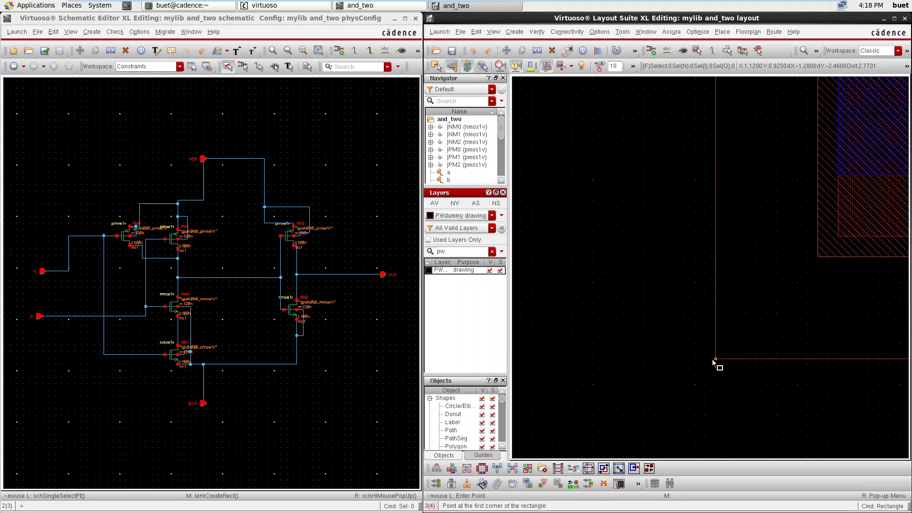
pyautogui.click(714, 360)
pyautogui.keyDown('ctrl'); pyautogui.scroll(-3, 677, 355); pyautogui.keyUp('ctrl')
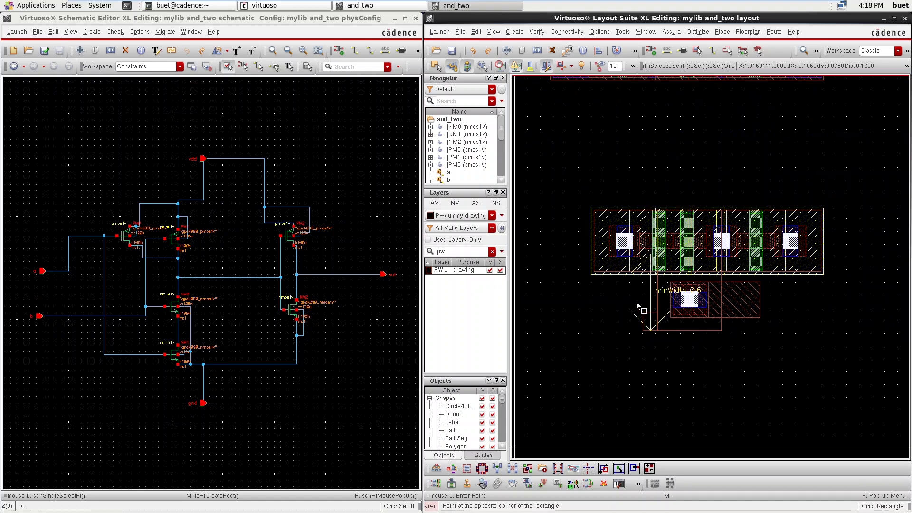
pyautogui.keyDown('ctrl'); pyautogui.scroll(2, 596, 270); pyautogui.keyUp('ctrl')
pyautogui.keyDown('ctrl'); pyautogui.scroll(2, 588, 274); pyautogui.keyUp('ctrl')
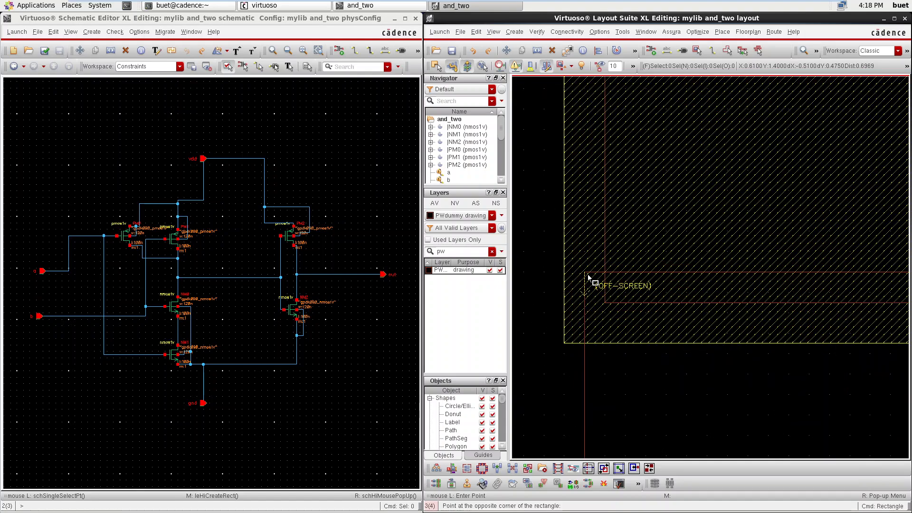
pyautogui.click(606, 304)
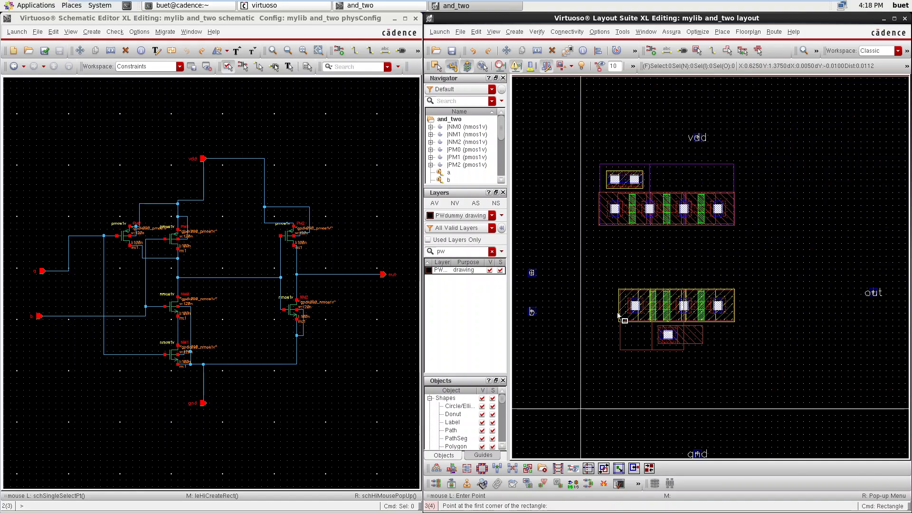
# - Draw a PWdummy rectangle, about 0.78 wide by 0.46 high, from the NMOS body-tap region's lower-right corner to the lower-right corner of the NMOS row
pyautogui.keyDown('ctrl'); pyautogui.scroll(-3, 617, 312); pyautogui.keyUp('ctrl')
pyautogui.keyDown('ctrl'); pyautogui.scroll(3, 637, 352); pyautogui.keyUp('ctrl')
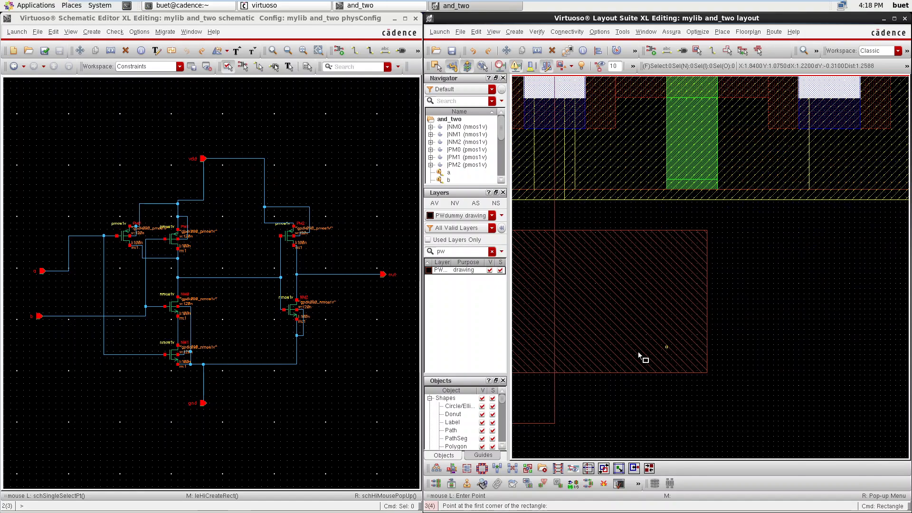
pyautogui.click(554, 424)
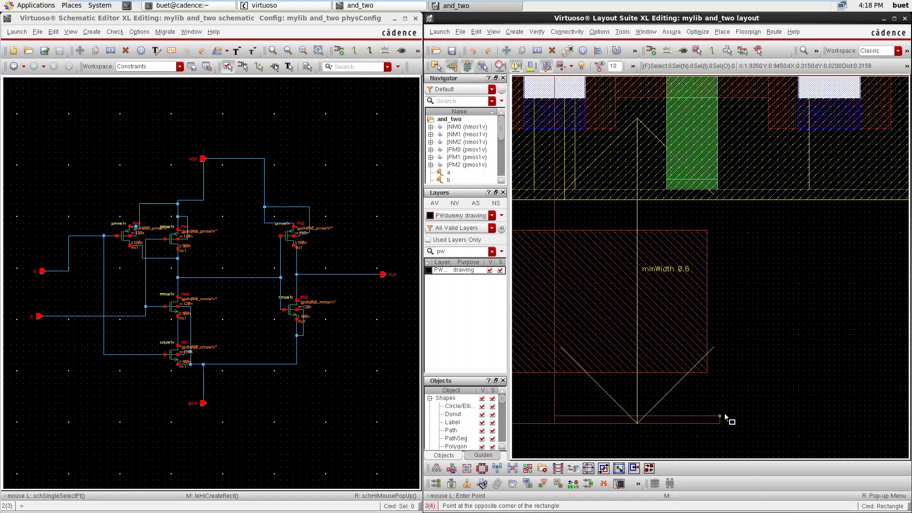
pyautogui.keyDown('ctrl'); pyautogui.scroll(-3, 724, 414); pyautogui.keyUp('ctrl')
pyautogui.keyDown('ctrl'); pyautogui.scroll(3, 790, 374); pyautogui.keyUp('ctrl')
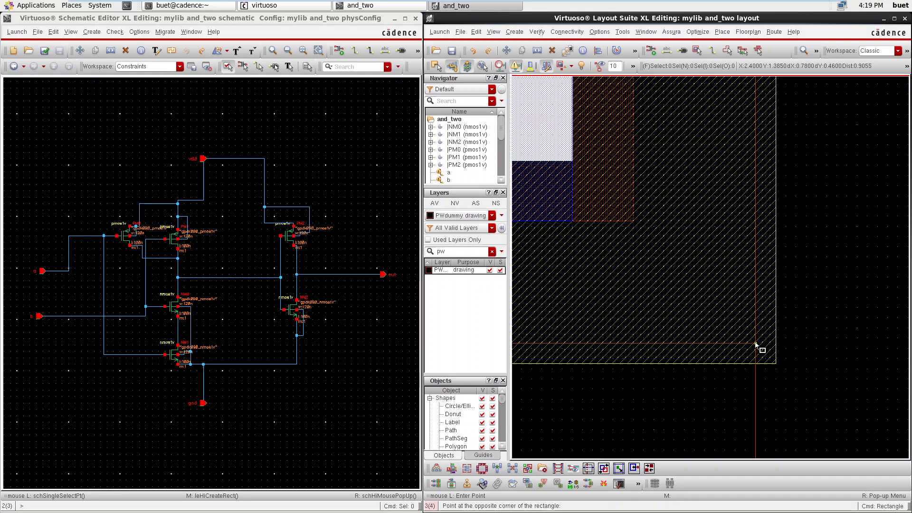
pyautogui.click(750, 345)
pyautogui.keyDown('ctrl'); pyautogui.scroll(-3, 755, 349); pyautogui.keyUp('ctrl')
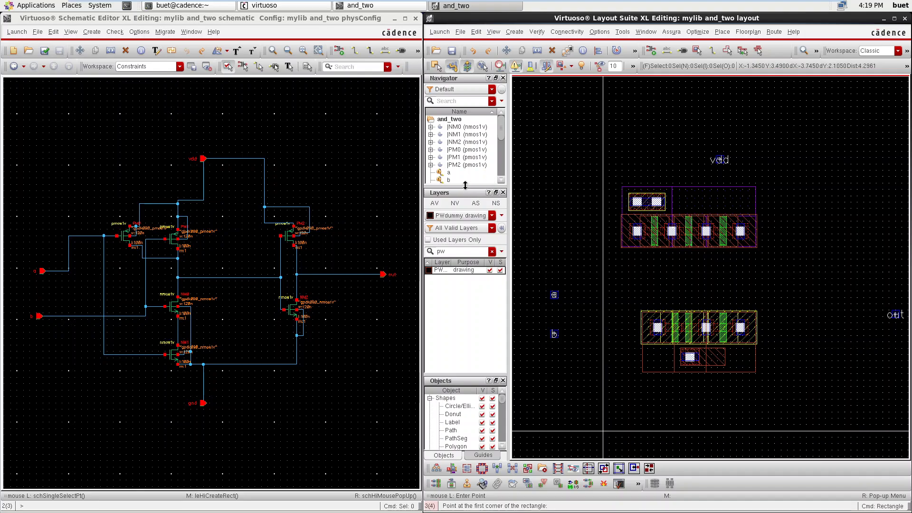
# - Enlarge the net list, highlight net a and route a straight Poly wire joining its PMOS gate to its NMOS gate
pyautogui.moveTo(465, 185); pyautogui.dragTo(465, 297)
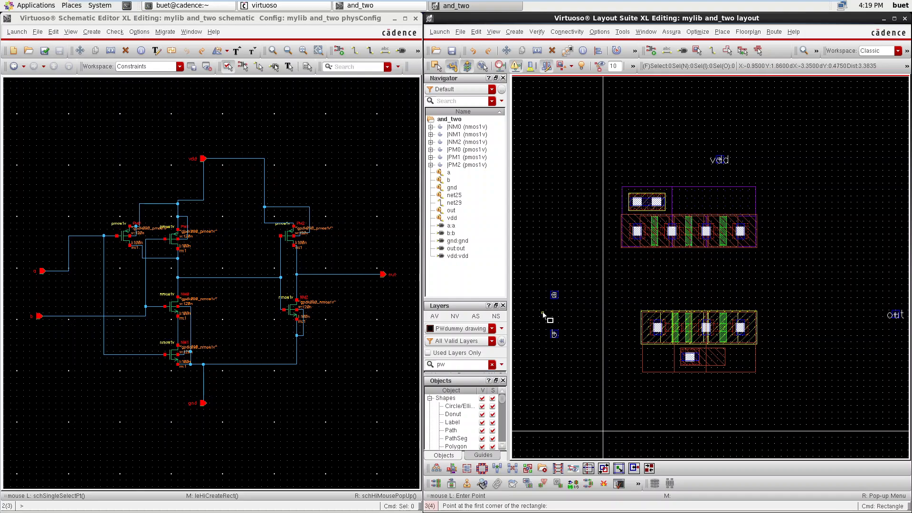
pyautogui.click(448, 172)
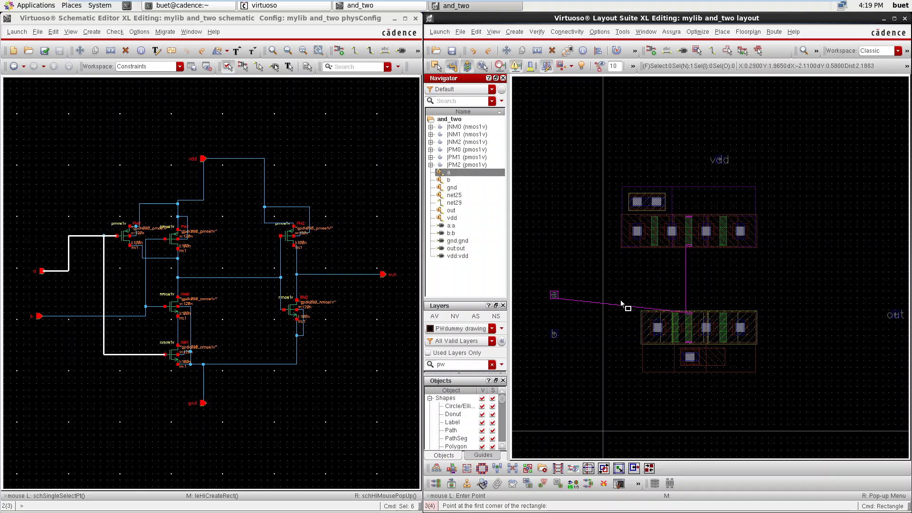
pyautogui.press('p')
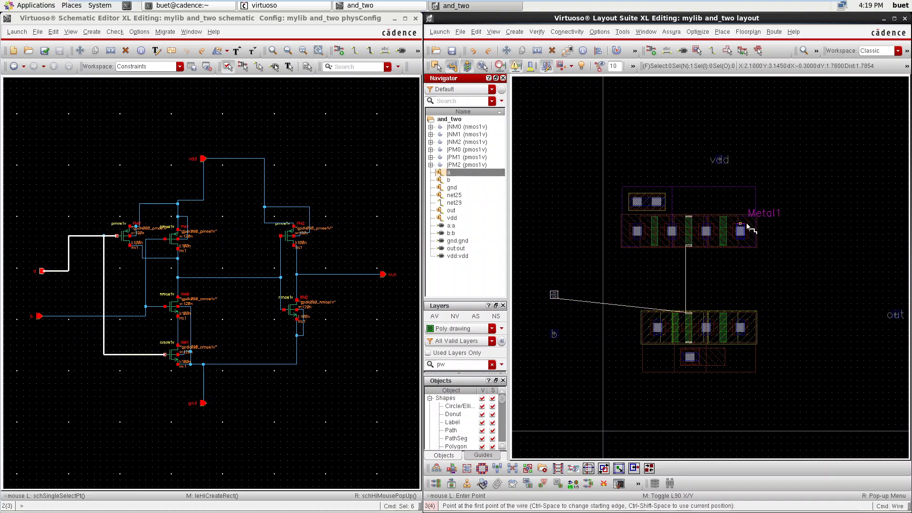
pyautogui.click(688, 246)
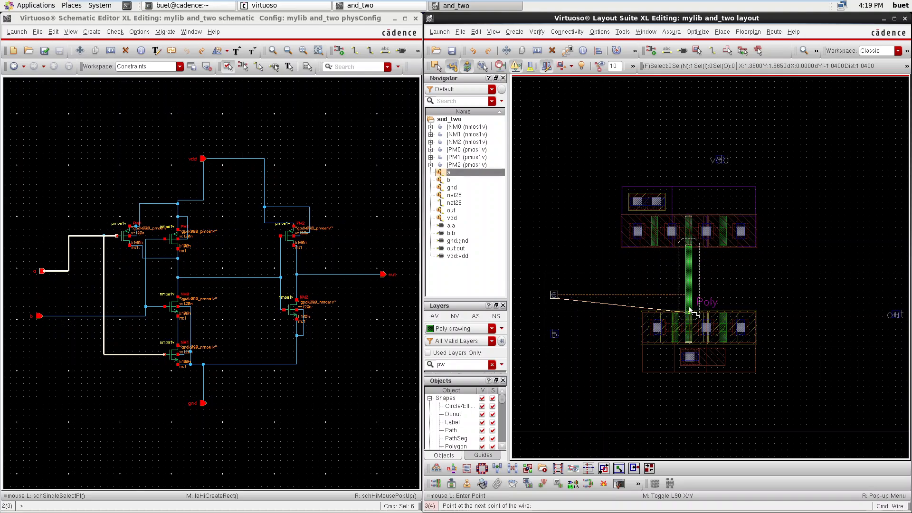
pyautogui.click(690, 309)
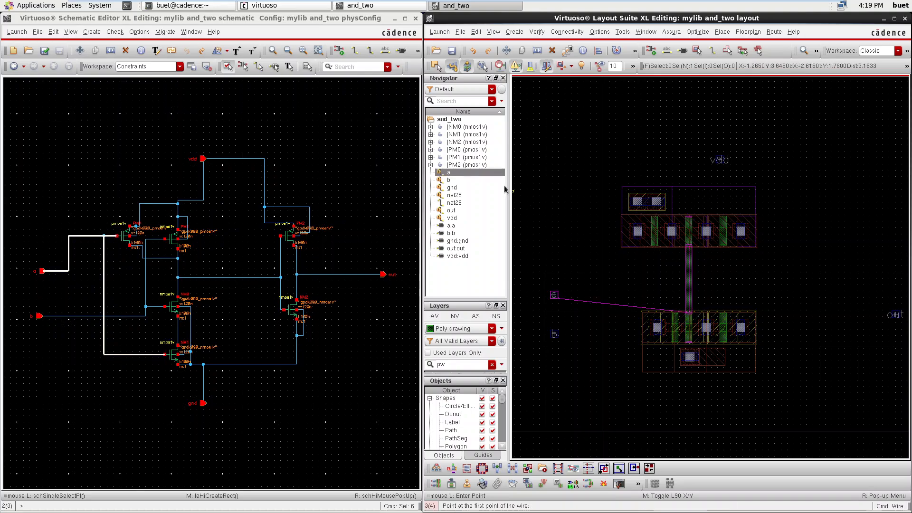
# - Highlight net b and route a stepped Poly wire from the leftmost PMOS gate to the leftmost NMOS gate
pyautogui.click(448, 181)
pyautogui.scroll(1, 659, 273)
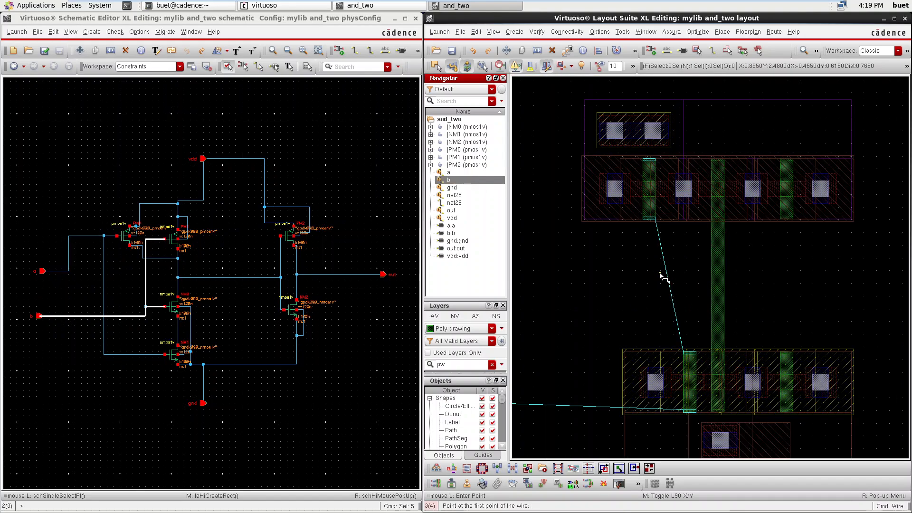
pyautogui.click(646, 219)
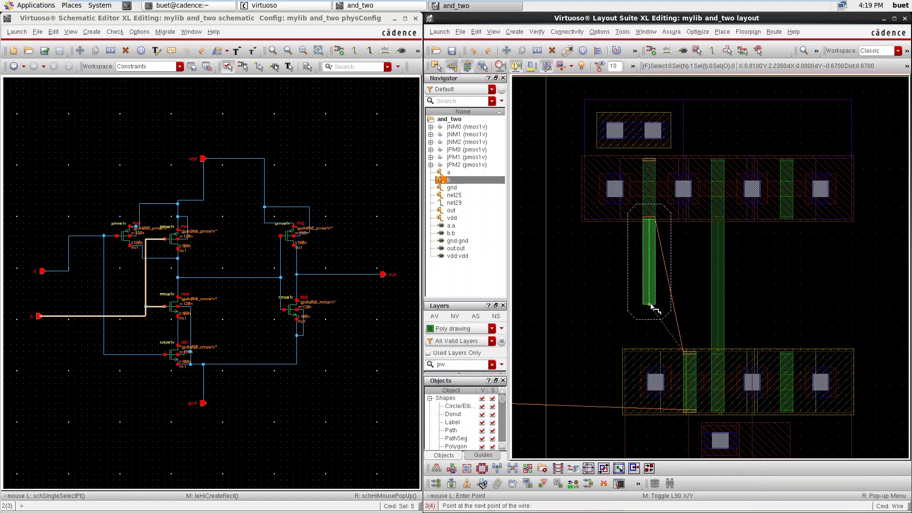
pyautogui.click(649, 307)
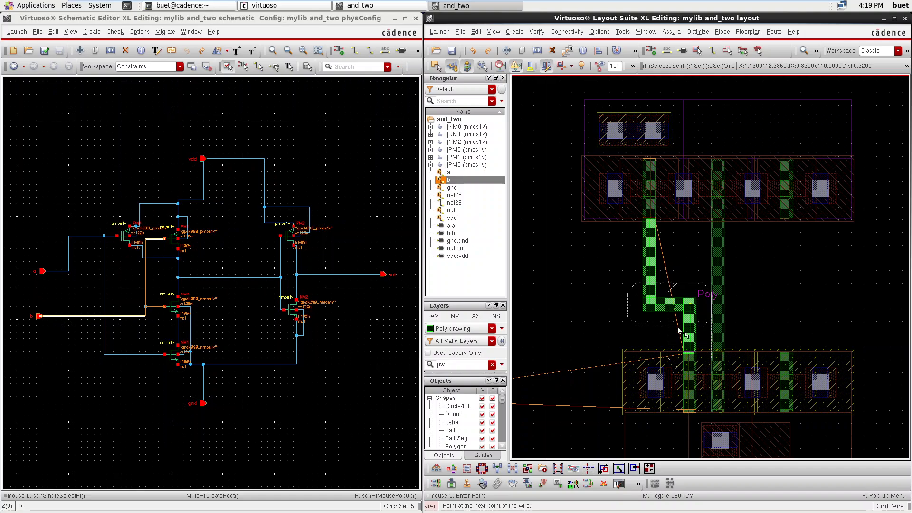
pyautogui.doubleClick(689, 352)
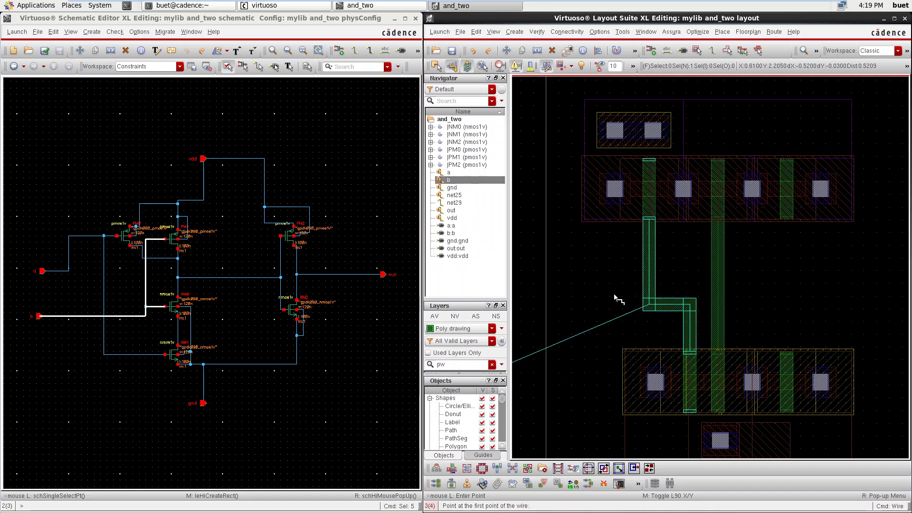
# - Highlight net25 and route a straight Poly wire between the rightmost PMOS and NMOS gates
pyautogui.click(462, 188)
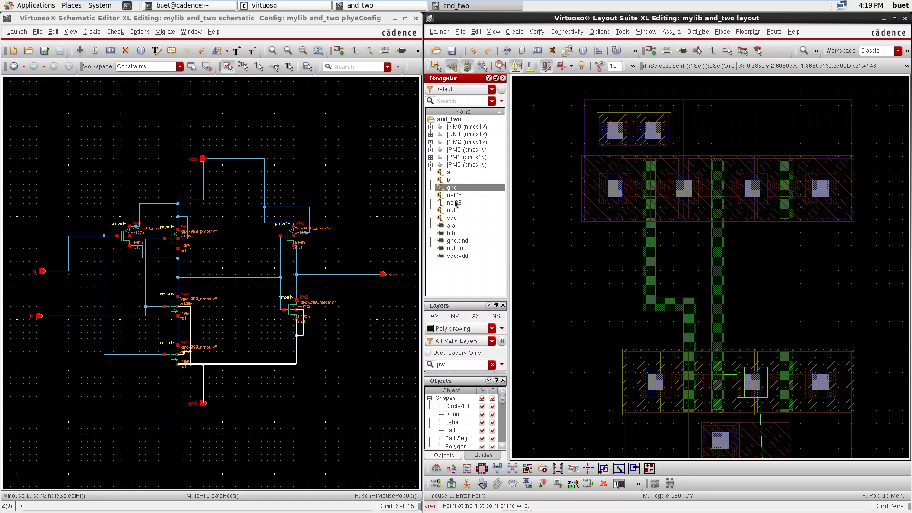
pyautogui.click(457, 196)
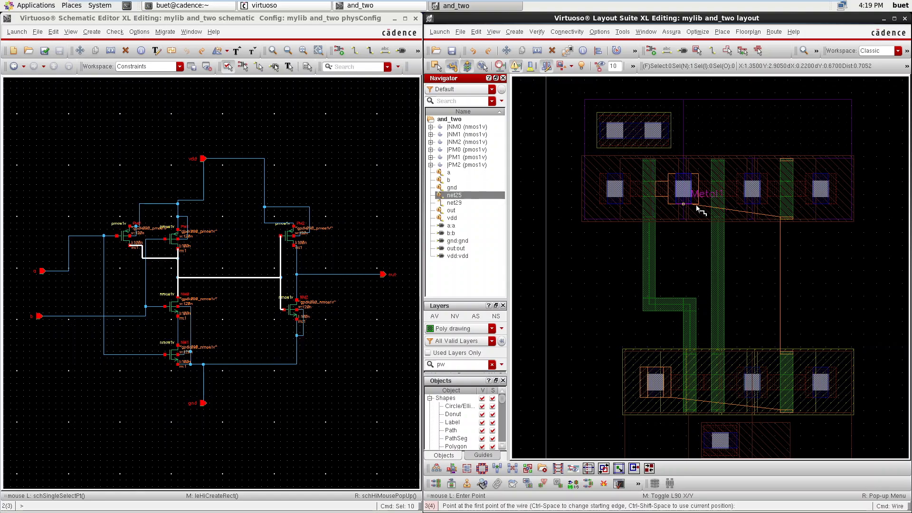
pyautogui.click(790, 218)
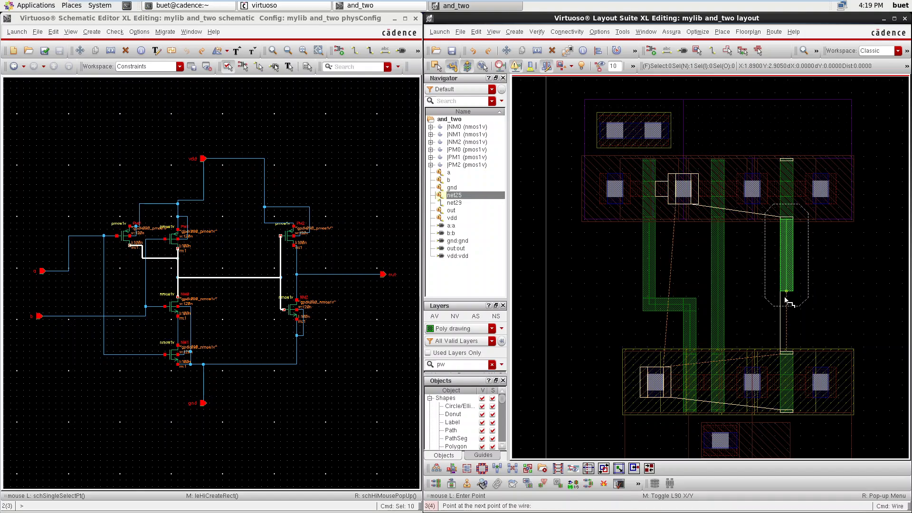
pyautogui.click(787, 335)
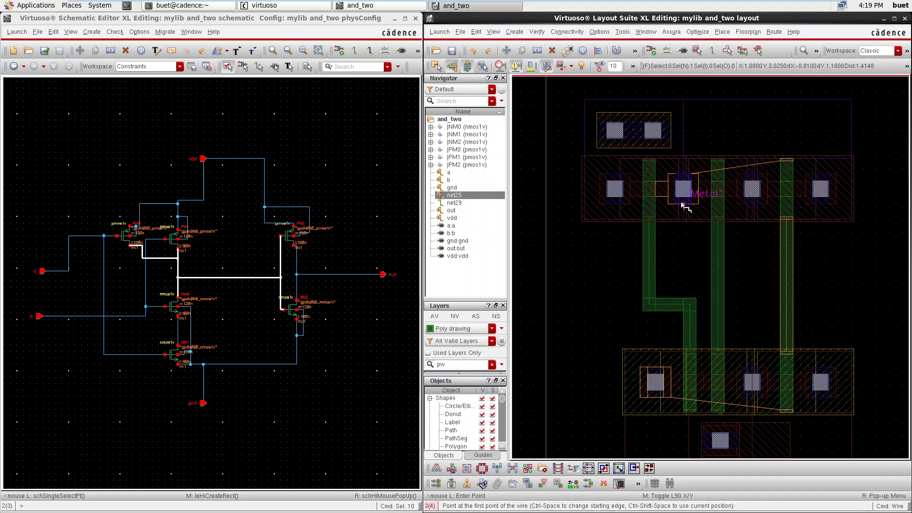
# - Highlight the out net and route a vertical Metal1 wire between the rightmost PMOS and NMOS contacts
pyautogui.click(453, 218)
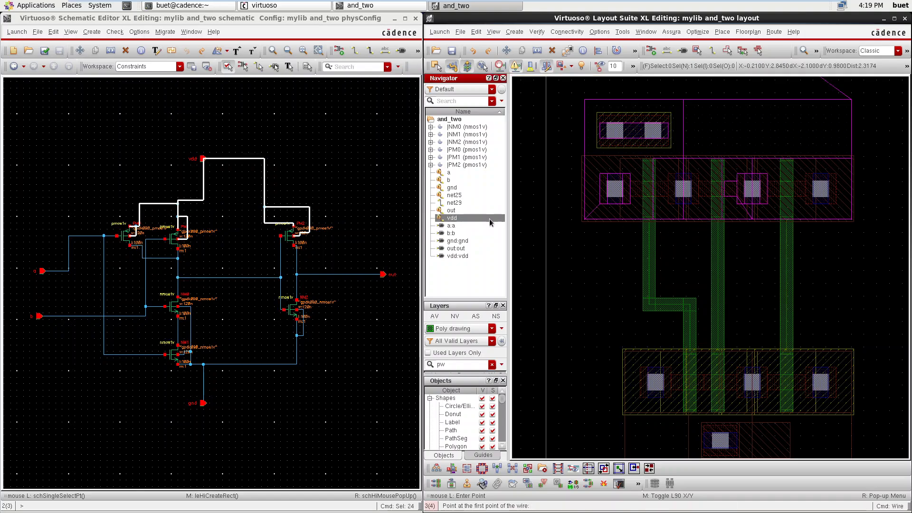
pyautogui.click(451, 211)
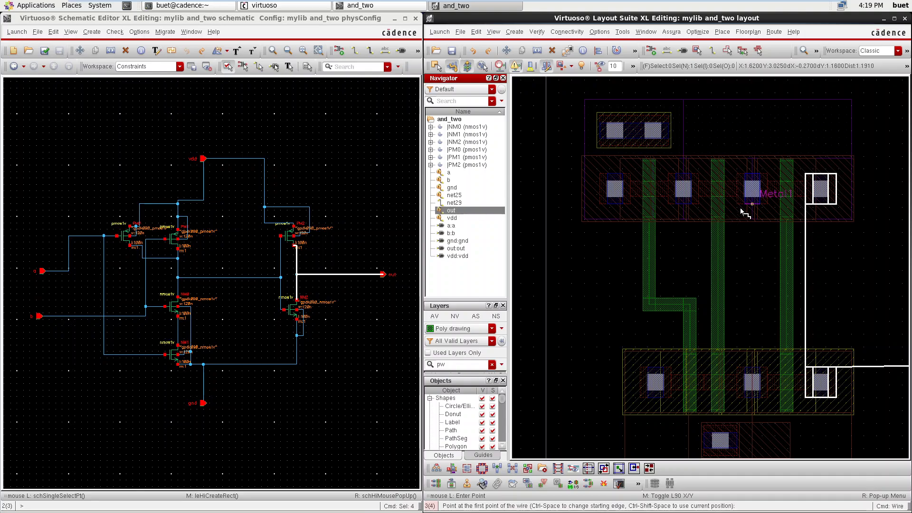
pyautogui.click(824, 212)
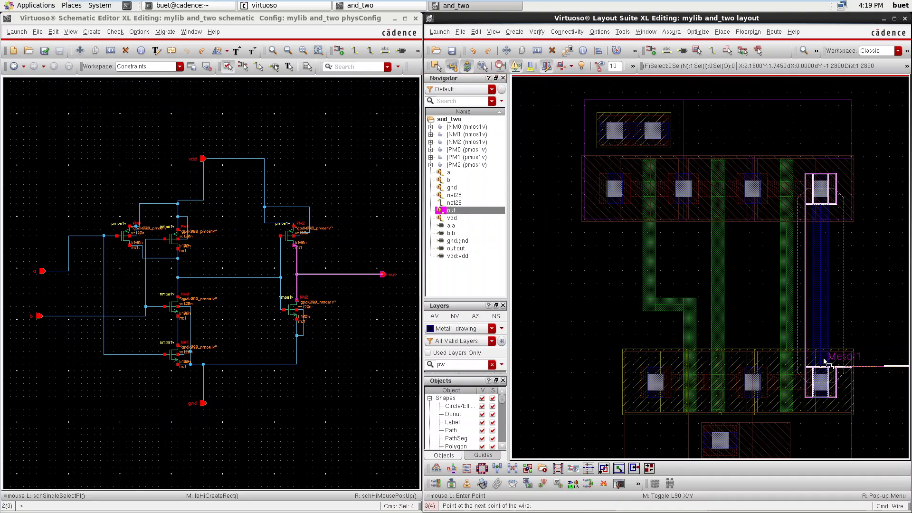
pyautogui.press('Escape')
# - Highlight net25 and route an L-shaped Metal1 wire from the second PMOS contact, dropping a via down to Poly and ending on the rightmost Poly wire
pyautogui.click(453, 195)
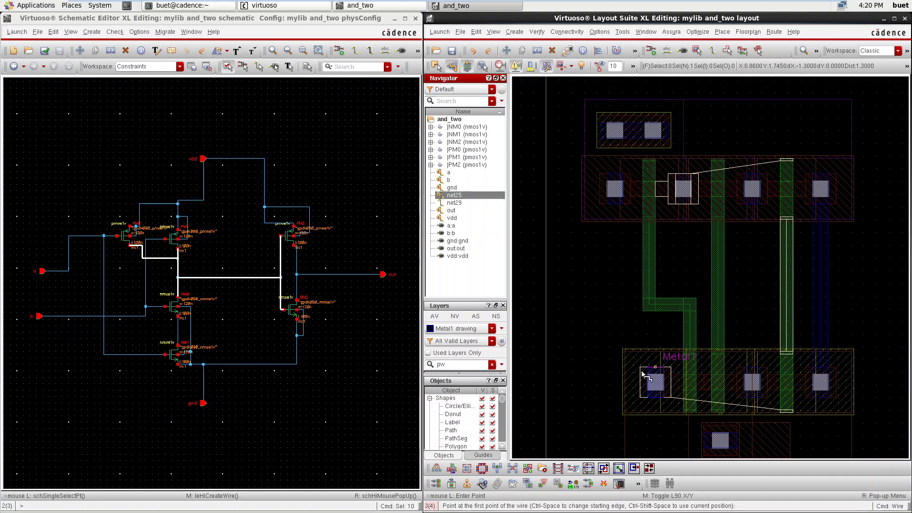
pyautogui.keyDown('ctrl'); pyautogui.scroll(2, 655, 372); pyautogui.keyUp('ctrl')
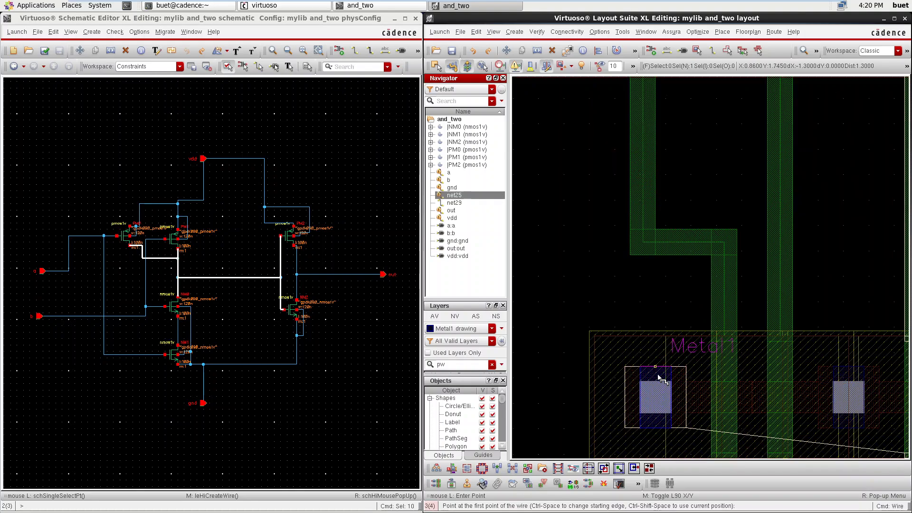
pyautogui.keyDown('ctrl'); pyautogui.scroll(-3, 658, 376); pyautogui.keyUp('ctrl')
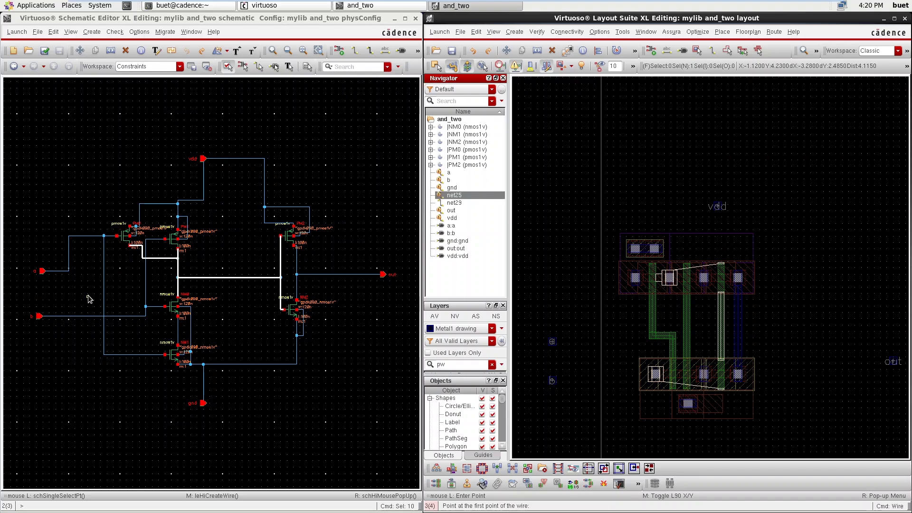
pyautogui.keyDown('ctrl'); pyautogui.scroll(2, 682, 290); pyautogui.keyUp('ctrl')
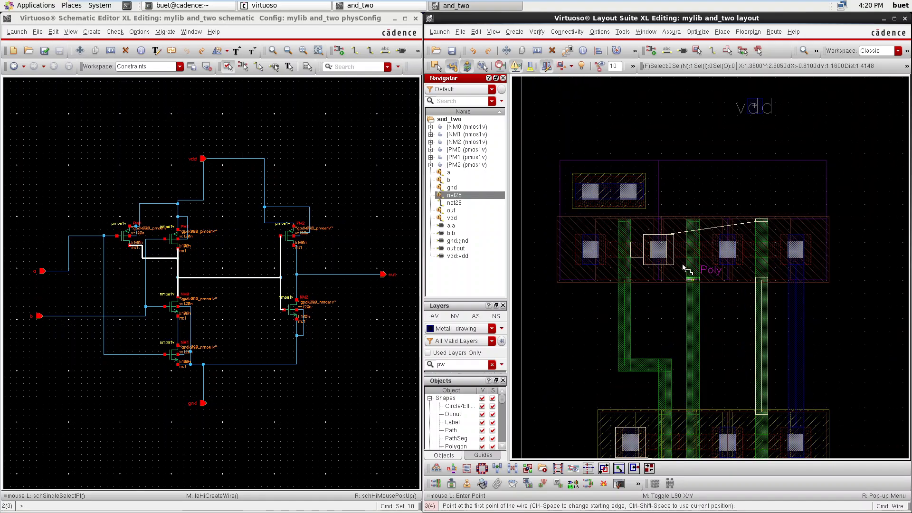
pyautogui.click(625, 249)
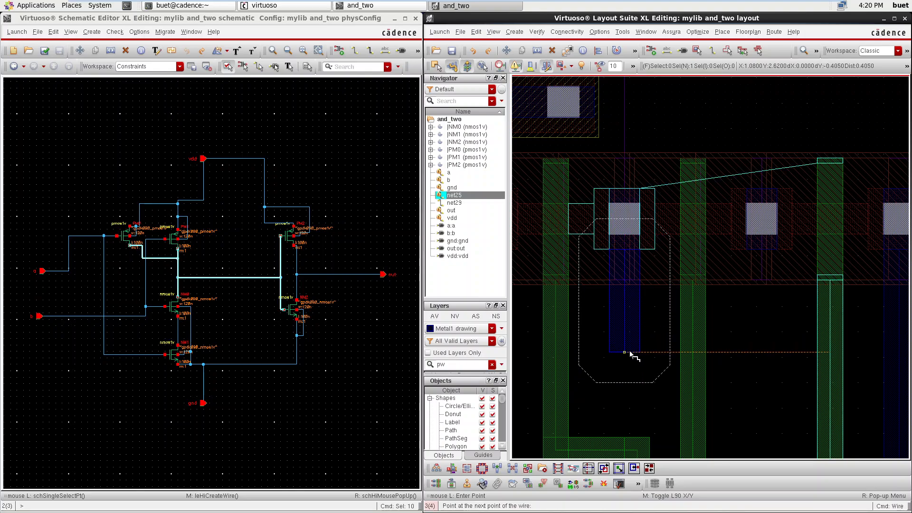
pyautogui.click(625, 352)
pyautogui.rightClick(792, 350)
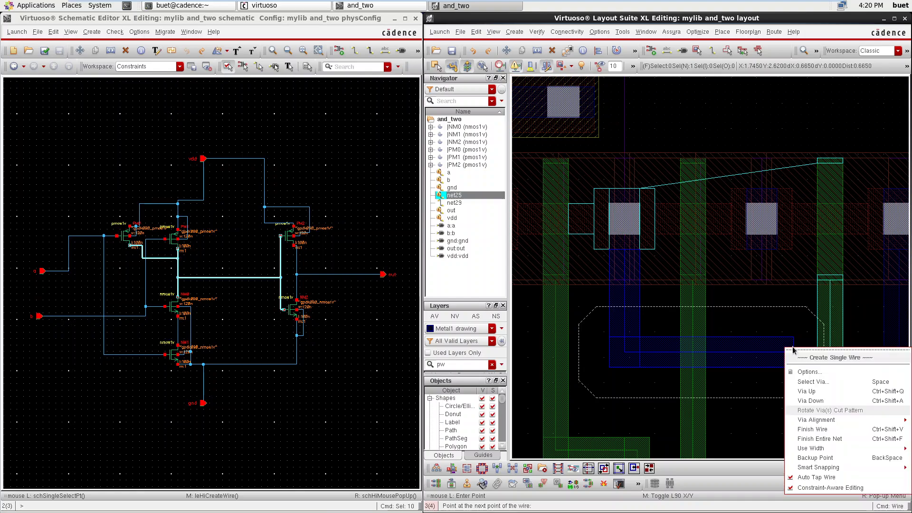
pyautogui.click(799, 402)
pyautogui.keyDown('ctrl'); pyautogui.scroll(3, 793, 380); pyautogui.keyUp('ctrl')
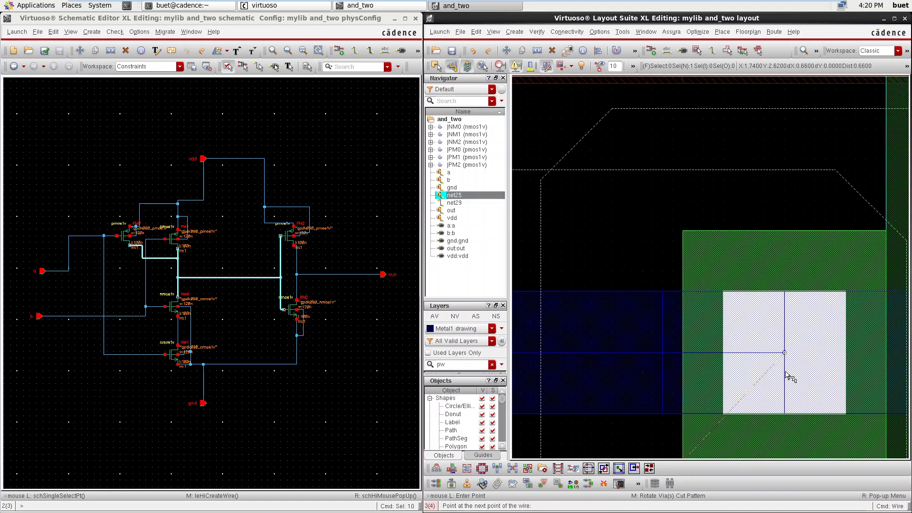
pyautogui.keyDown('ctrl'); pyautogui.scroll(-3, 786, 374); pyautogui.keyUp('ctrl')
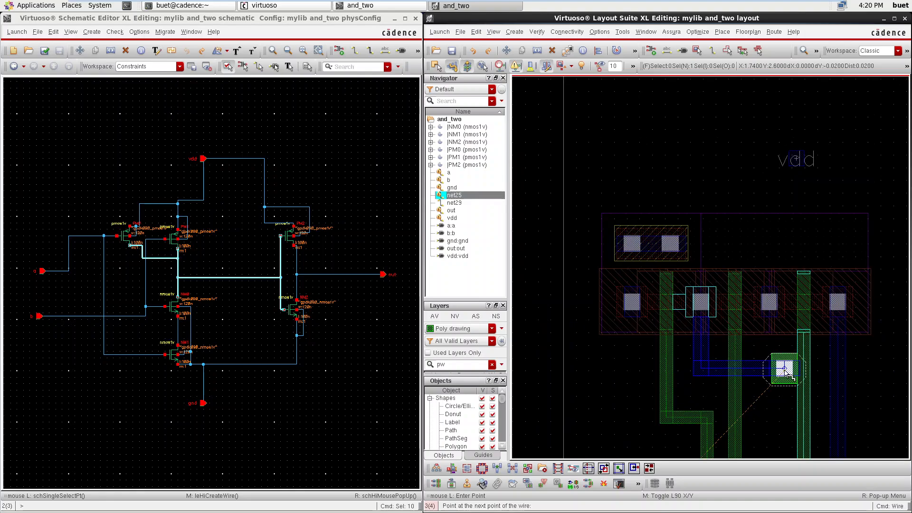
pyautogui.click(803, 369)
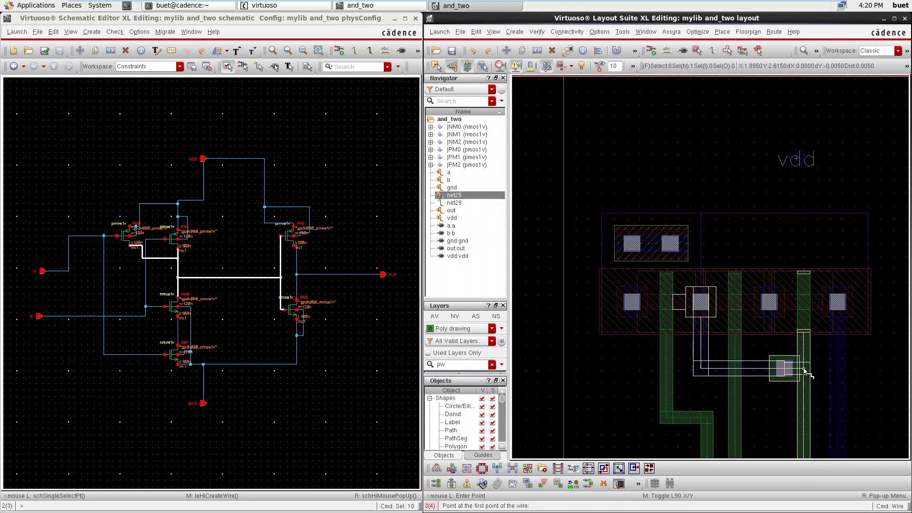
pyautogui.keyDown('ctrl'); pyautogui.scroll(-2, 803, 371); pyautogui.keyUp('ctrl')
pyautogui.keyDown('ctrl'); pyautogui.scroll(2, 782, 392); pyautogui.keyUp('ctrl')
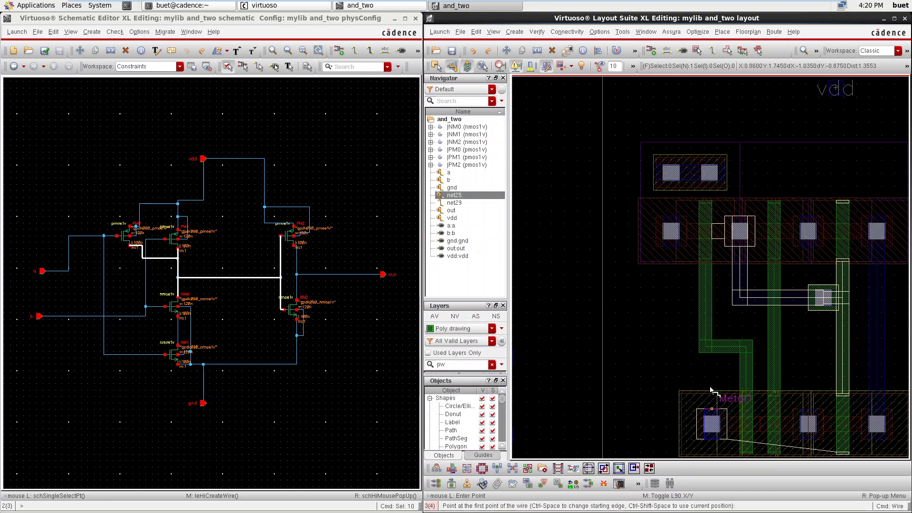
pyautogui.keyDown('ctrl'); pyautogui.scroll(2, 713, 396); pyautogui.keyUp('ctrl')
pyautogui.click(713, 411)
pyautogui.keyDown('ctrl'); pyautogui.scroll(-2, 708, 371); pyautogui.keyUp('ctrl')
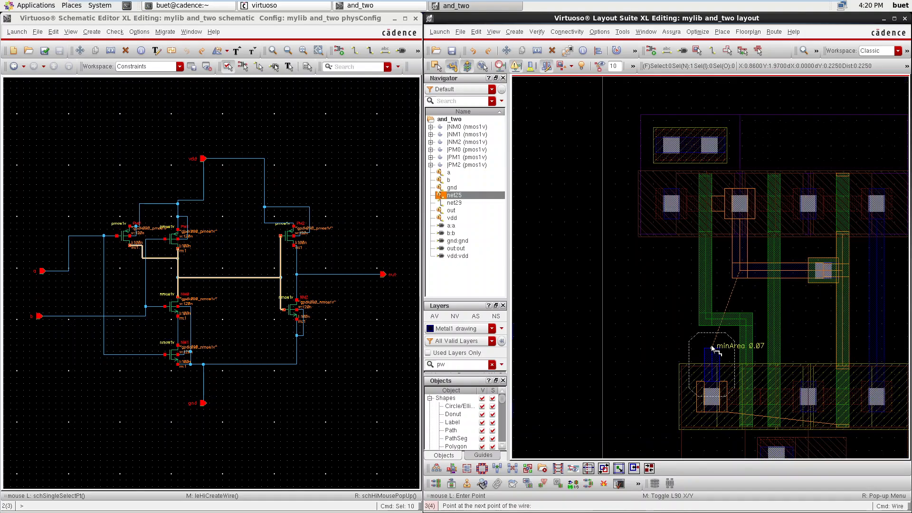
pyautogui.rightClick(713, 341)
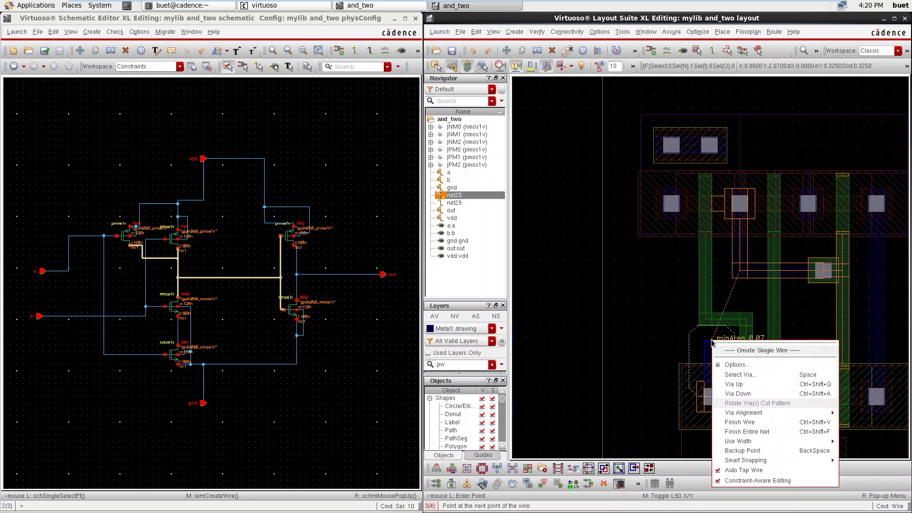
pyautogui.click(739, 384)
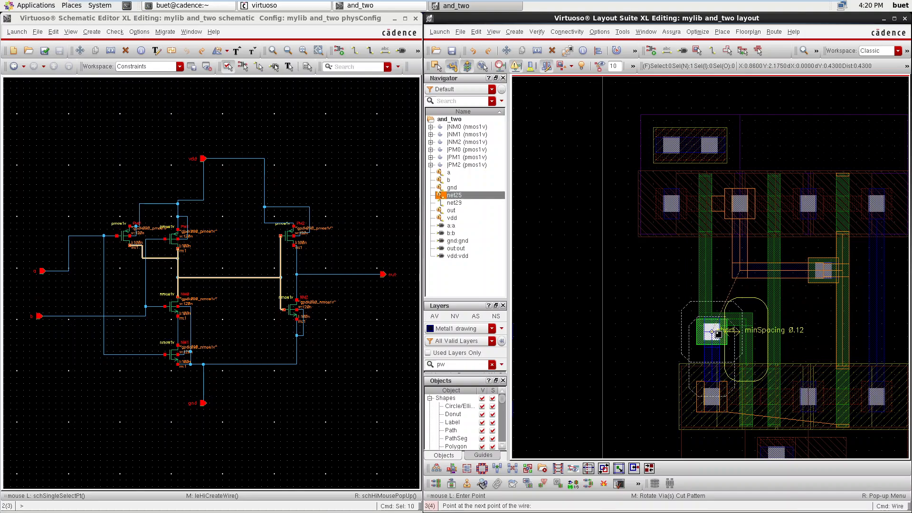
pyautogui.press('Escape')
pyautogui.hotkey('shift', 'w')
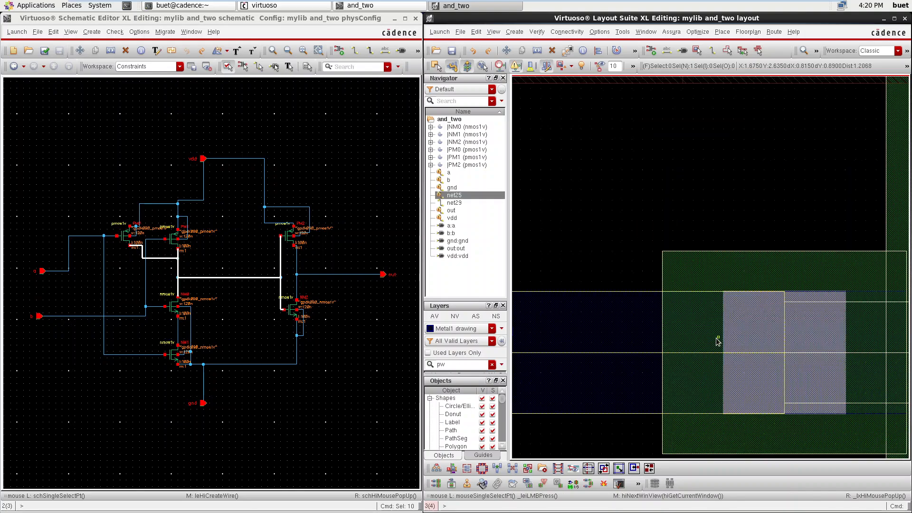
pyautogui.scroll(-3, 758, 309)
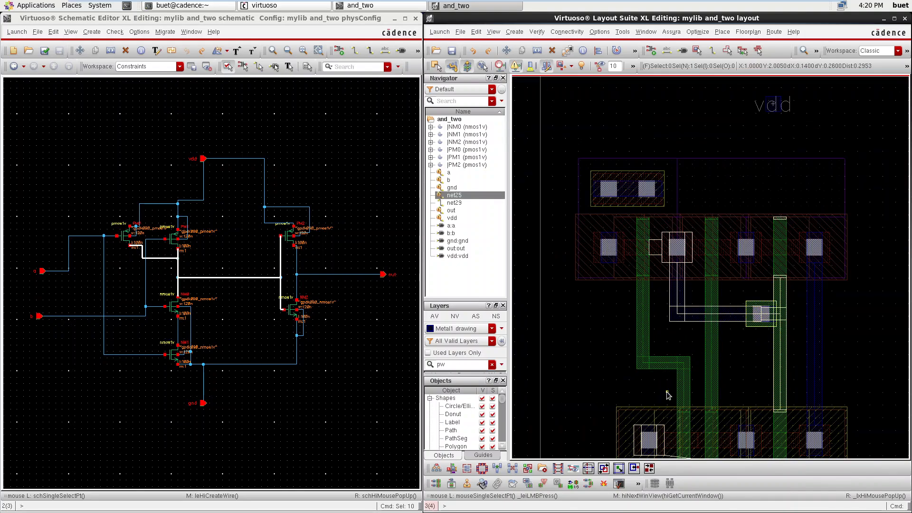
pyautogui.scroll(2, 666, 394)
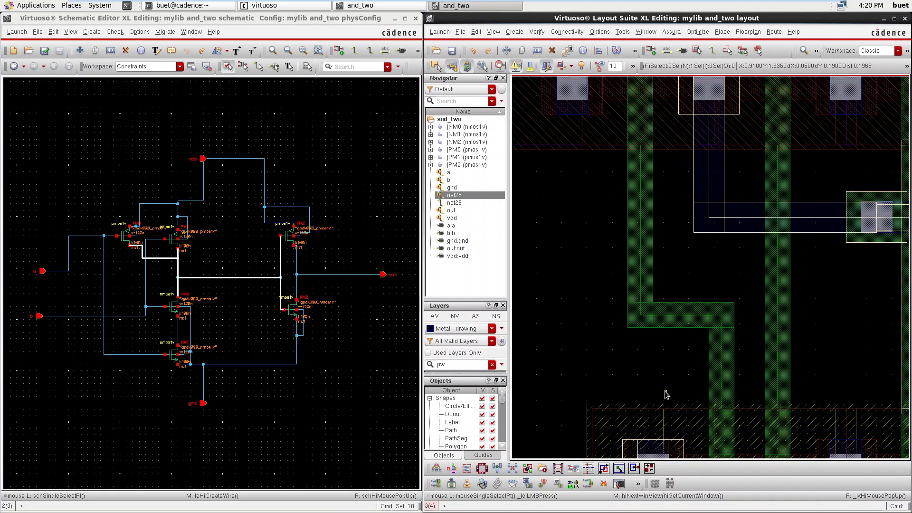
pyautogui.press('p')
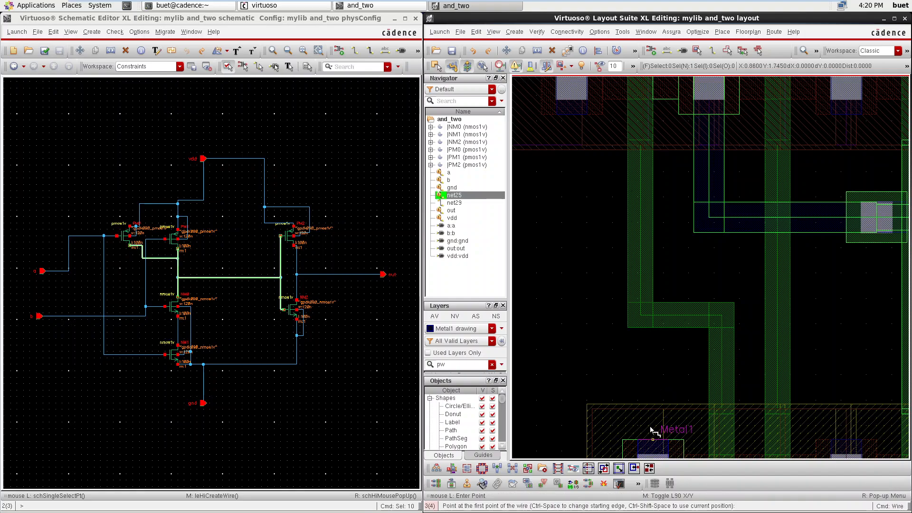
pyautogui.click(650, 435)
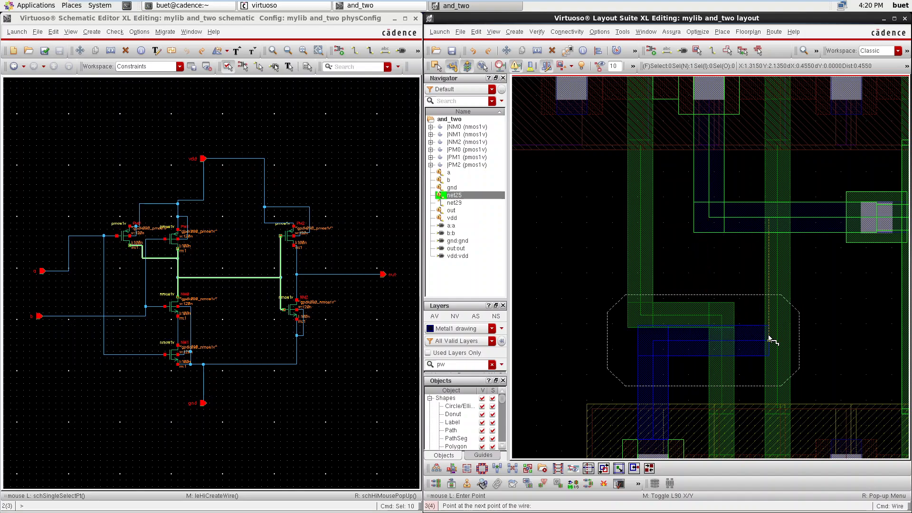
pyautogui.scroll(-2, 771, 337)
pyautogui.rightClick(815, 339)
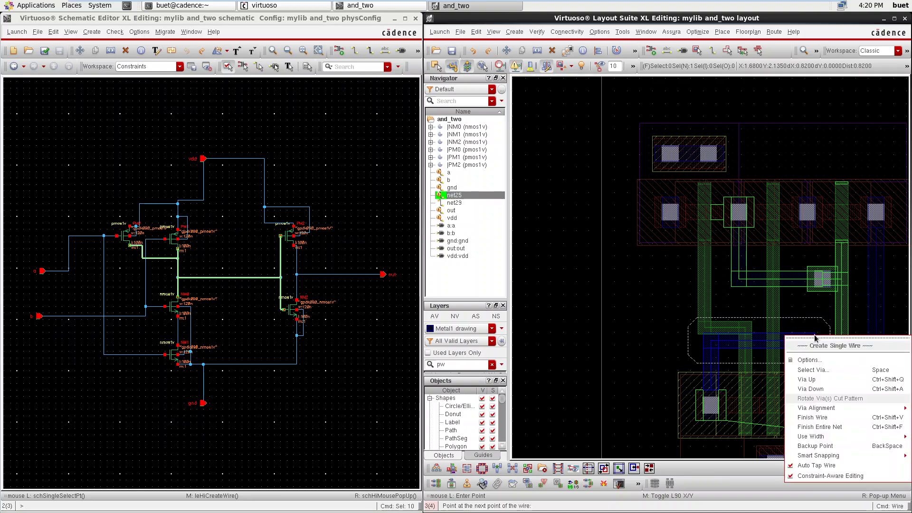
pyautogui.click(825, 387)
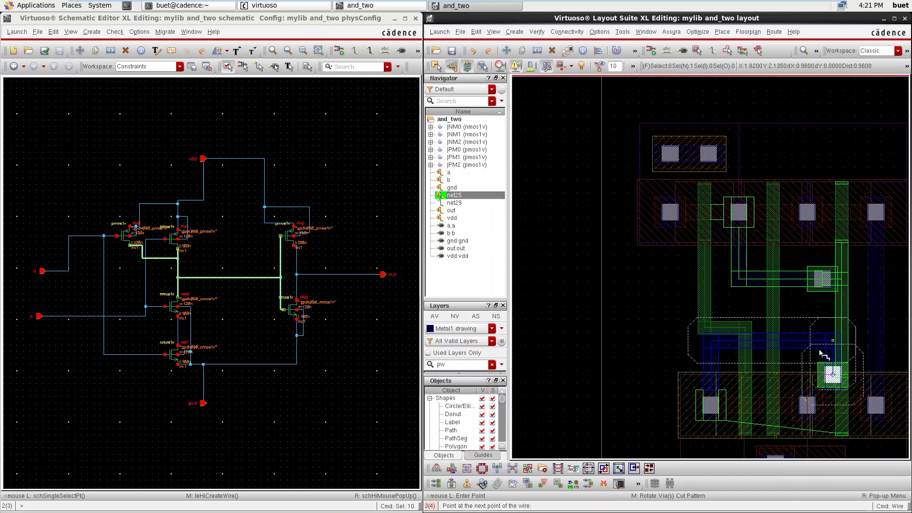
pyautogui.keyDown('ctrl'); pyautogui.scroll(3, 826, 340); pyautogui.keyUp('ctrl')
pyautogui.keyDown('ctrl'); pyautogui.scroll(-3, 810, 341); pyautogui.keyUp('ctrl')
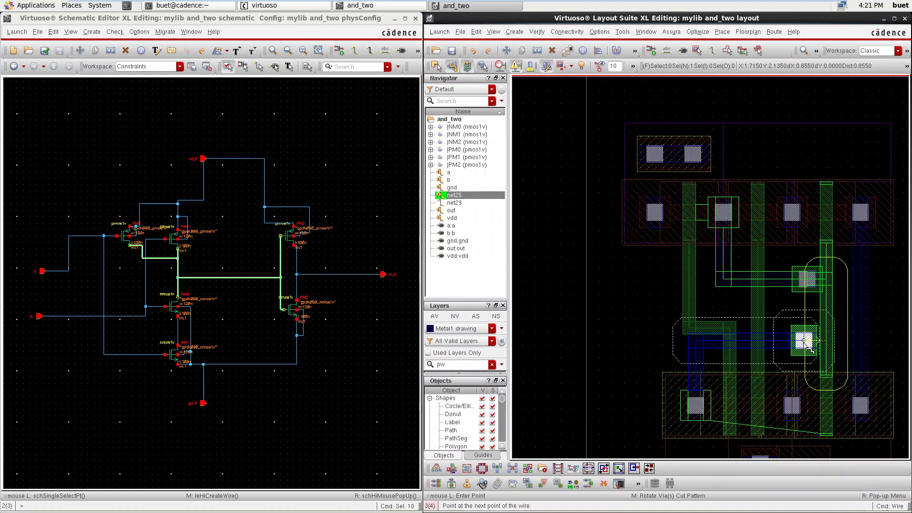
pyautogui.keyDown('ctrl'); pyautogui.scroll(1, 812, 345); pyautogui.keyUp('ctrl')
pyautogui.keyDown('ctrl'); pyautogui.scroll(-2, 808, 337); pyautogui.keyUp('ctrl')
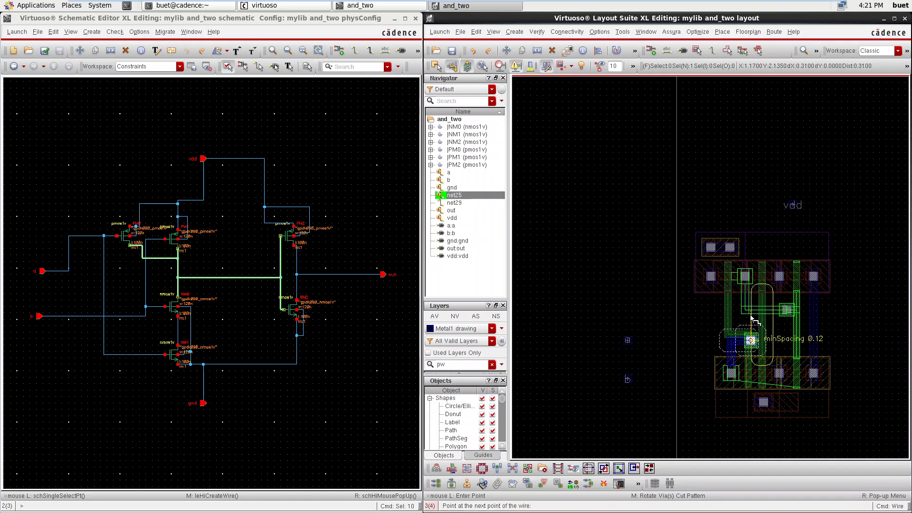
pyautogui.keyDown('ctrl'); pyautogui.scroll(2, 750, 313); pyautogui.keyUp('ctrl')
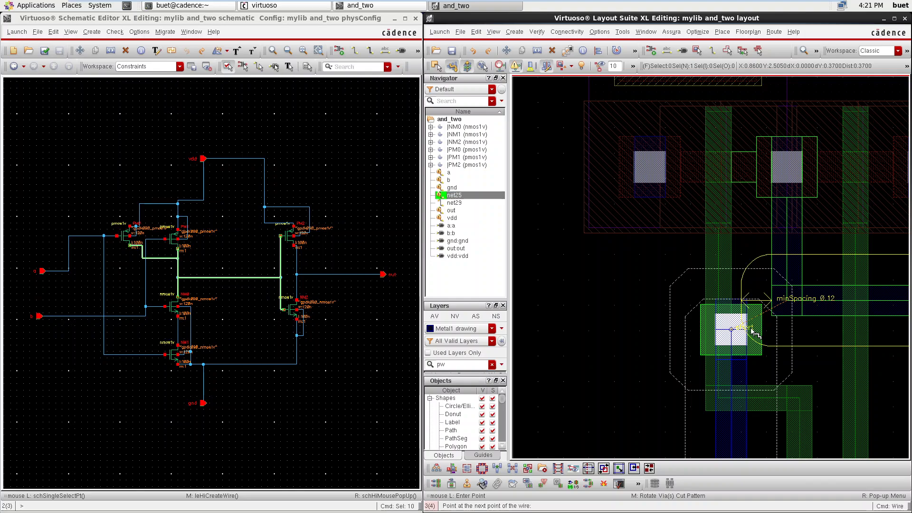
pyautogui.press('Escape')
# - Route a stepped Metal1 wire from the leftmost NMOS contact, passing between the Poly wires, up to net25's horizontal Metal1 segment
pyautogui.keyDown('ctrl'); pyautogui.scroll(-1, 751, 328); pyautogui.keyUp('ctrl')
pyautogui.keyDown('ctrl'); pyautogui.scroll(-1, 753, 331); pyautogui.keyUp('ctrl')
pyautogui.keyDown('ctrl'); pyautogui.scroll(1, 788, 348); pyautogui.keyUp('ctrl')
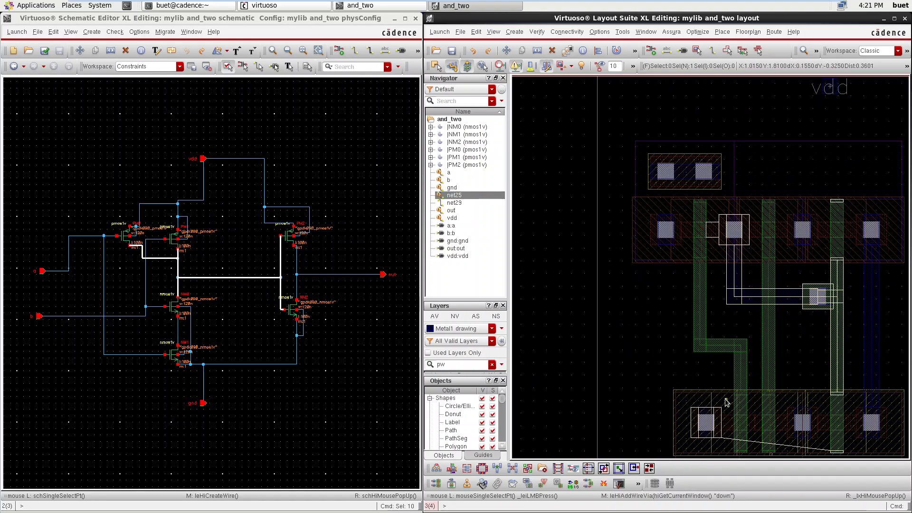
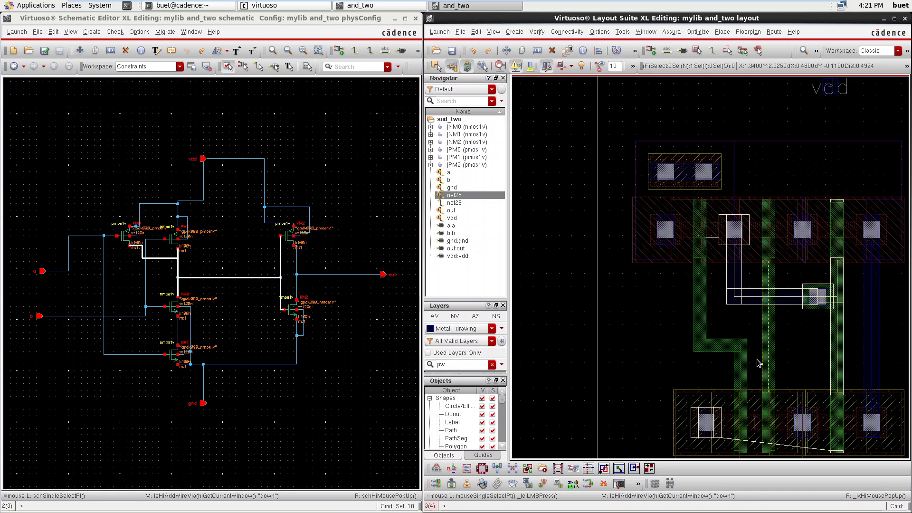
pyautogui.press('p')
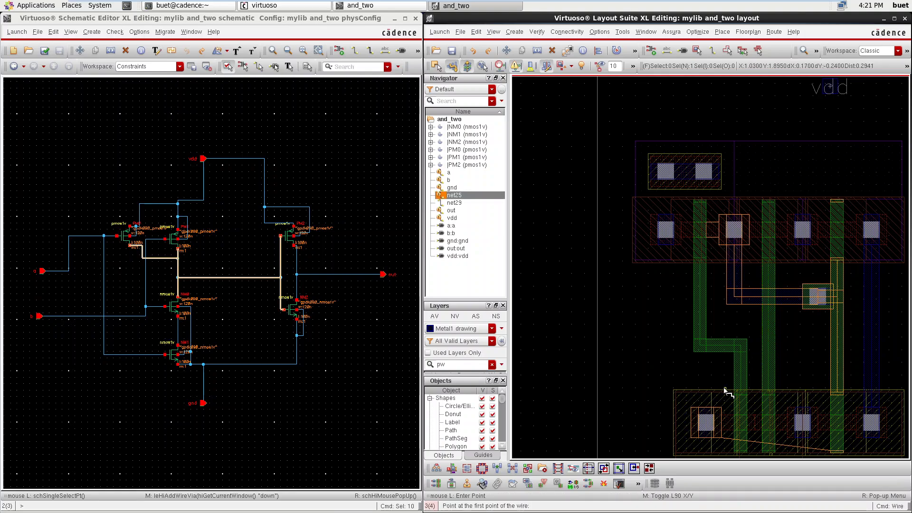
pyautogui.click(706, 410)
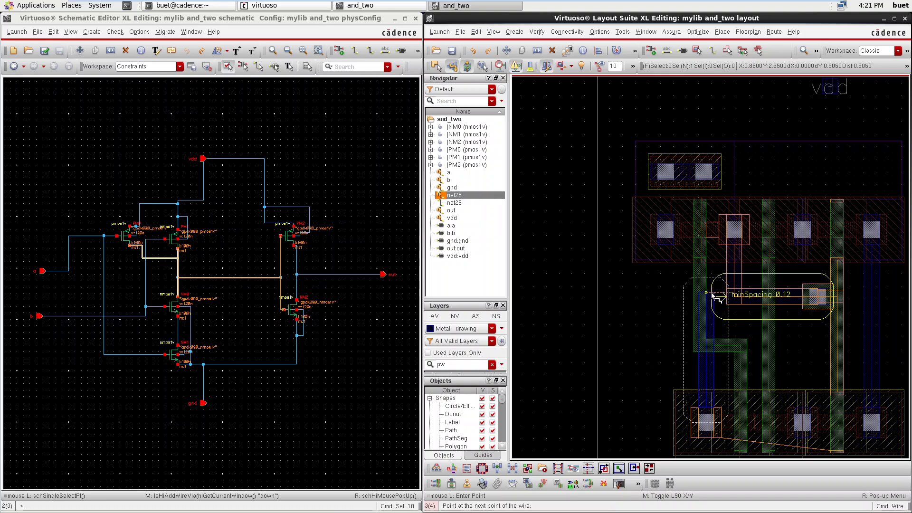
pyautogui.click(717, 366)
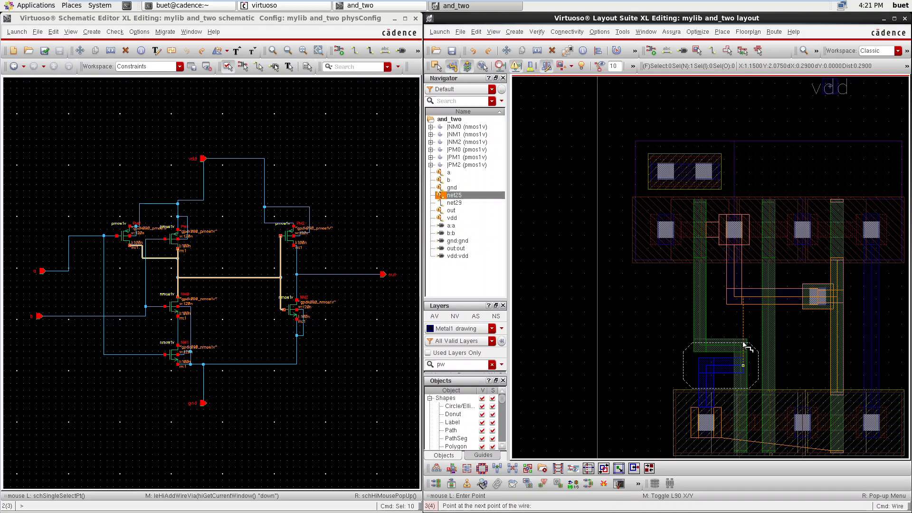
pyautogui.click(743, 344)
pyautogui.doubleClick(743, 300)
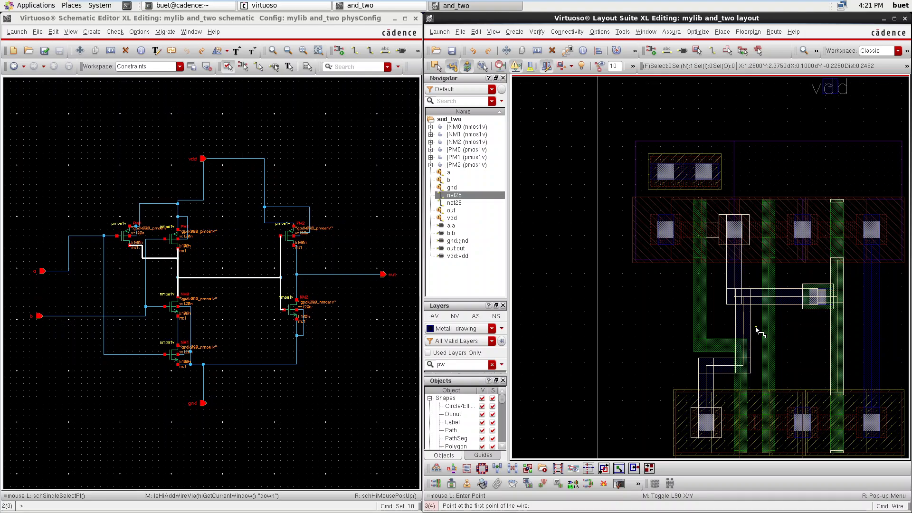
pyautogui.scroll(-1, 733, 300)
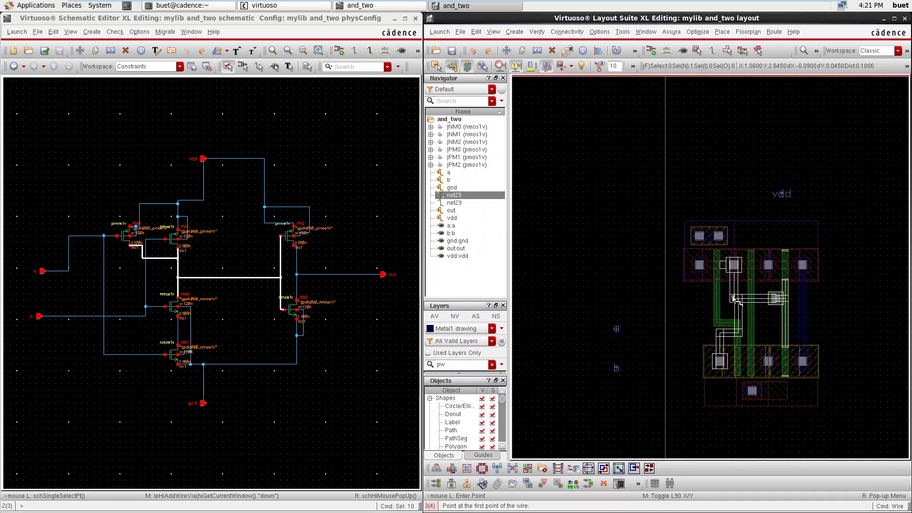
pyautogui.scroll(2, 761, 300)
pyautogui.scroll(-2, 760, 302)
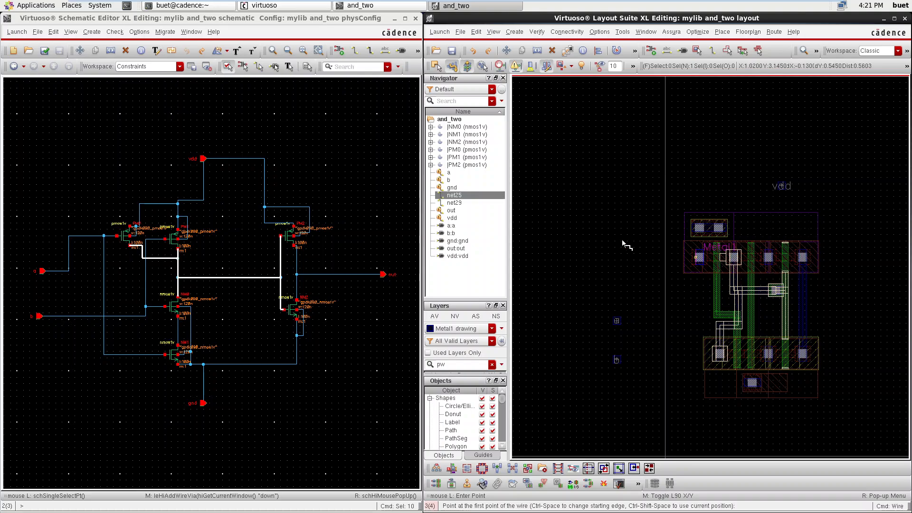
# - Fit the layout and highlight nets a, b, gnd and out in turn to examine their remaining connections
pyautogui.press('f')
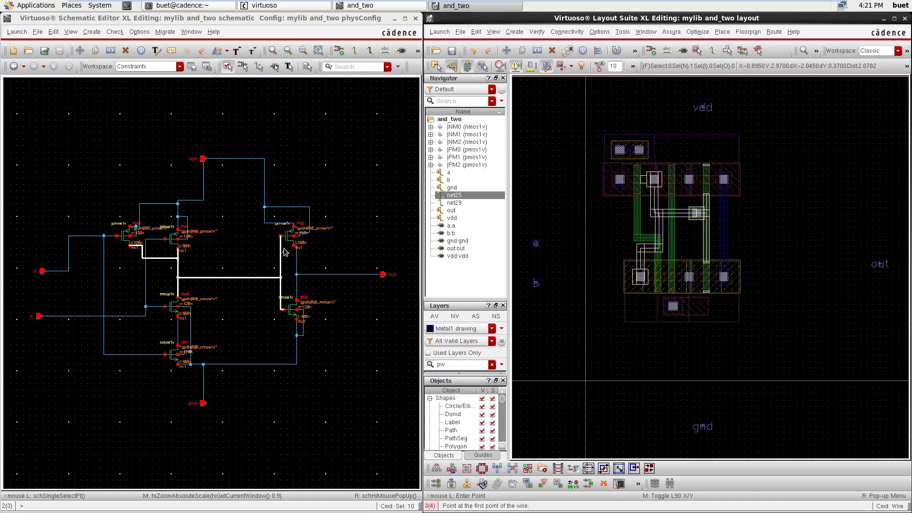
pyautogui.click(252, 162)
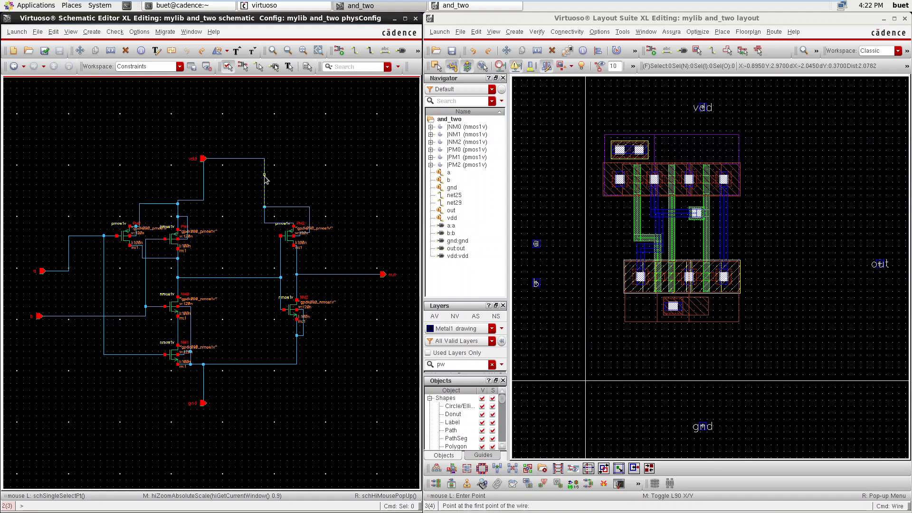
pyautogui.click(449, 173)
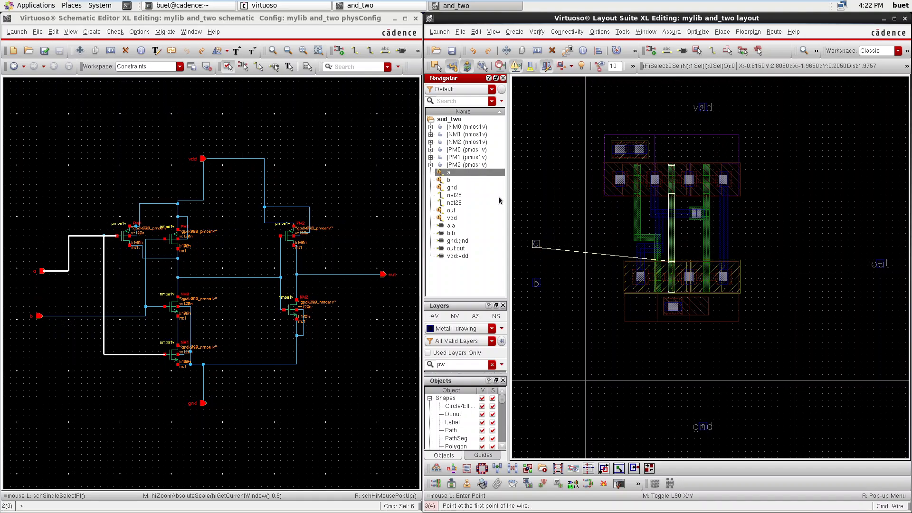
pyautogui.click(459, 180)
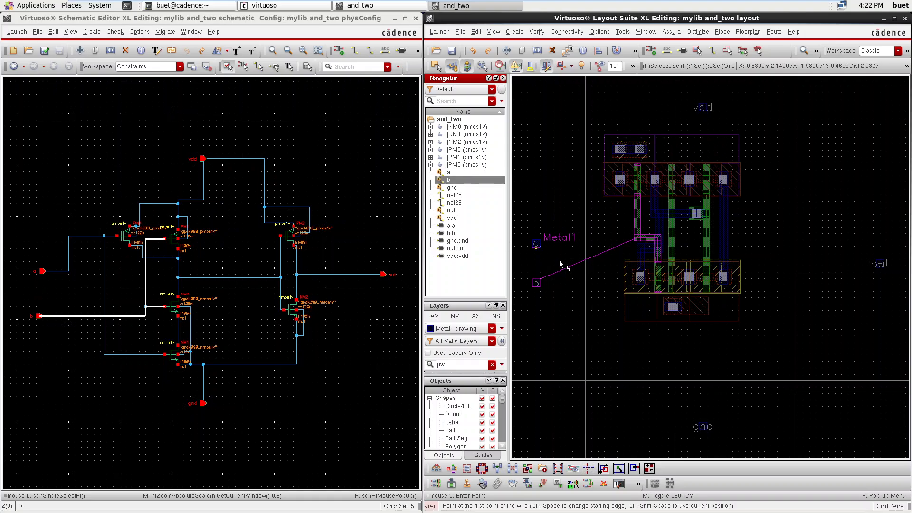
pyautogui.click(454, 188)
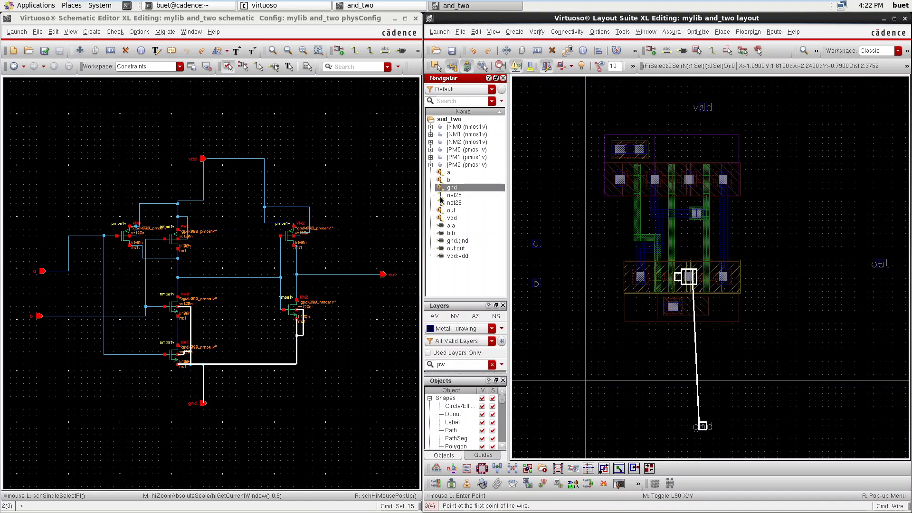
pyautogui.click(452, 210)
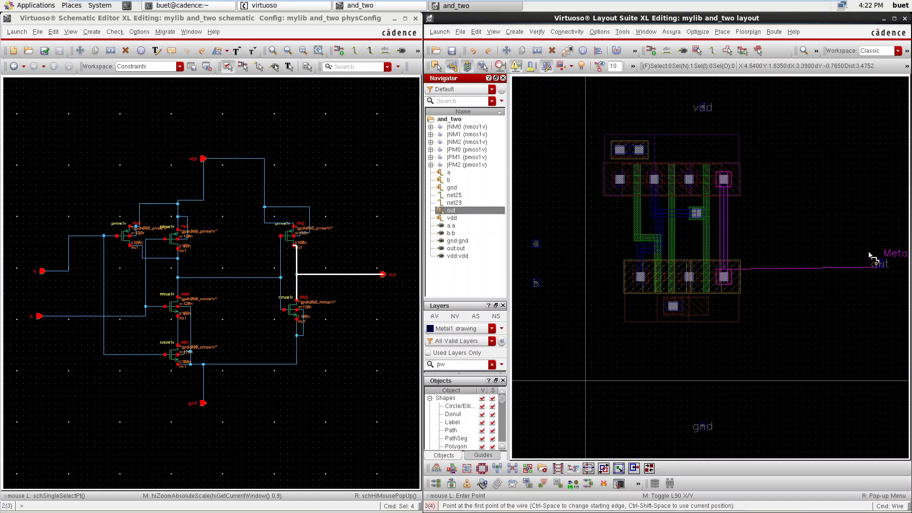
# - Highlight the vdd net and route a vertical Metal1 wire from the leftmost PMOS contact up to the tap above it
pyautogui.click(463, 217)
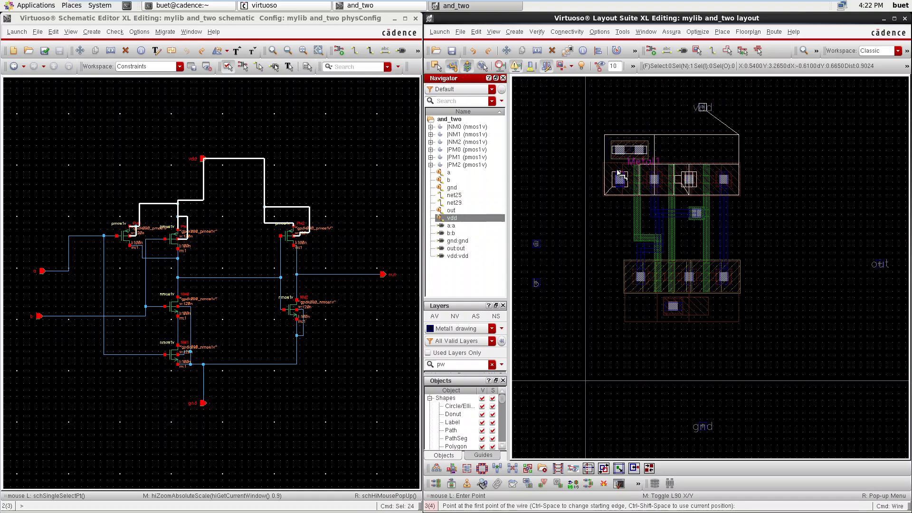
pyautogui.keyDown('ctrl'); pyautogui.scroll(1, 626, 157); pyautogui.keyUp('ctrl')
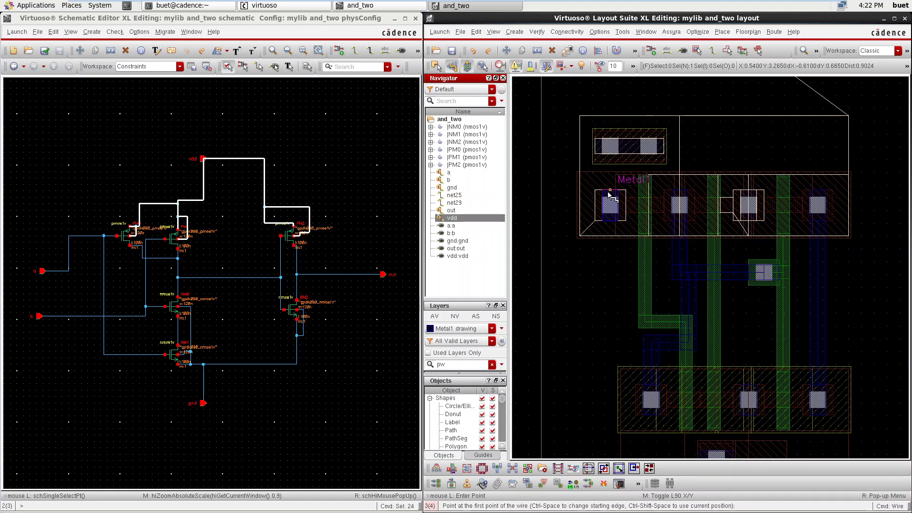
pyautogui.keyDown('ctrl'); pyautogui.scroll(2, 606, 189); pyautogui.keyUp('ctrl')
pyautogui.keyDown('ctrl'); pyautogui.scroll(-1, 606, 190); pyautogui.keyUp('ctrl')
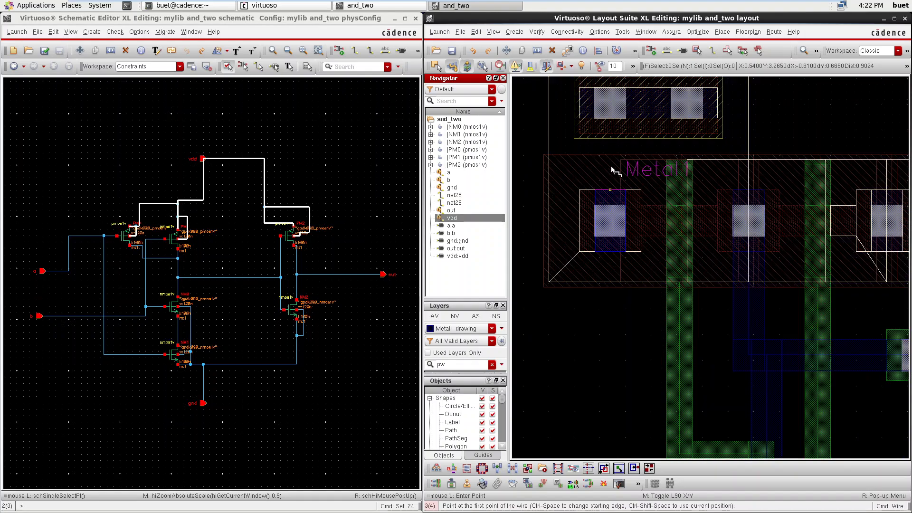
pyautogui.click(618, 115)
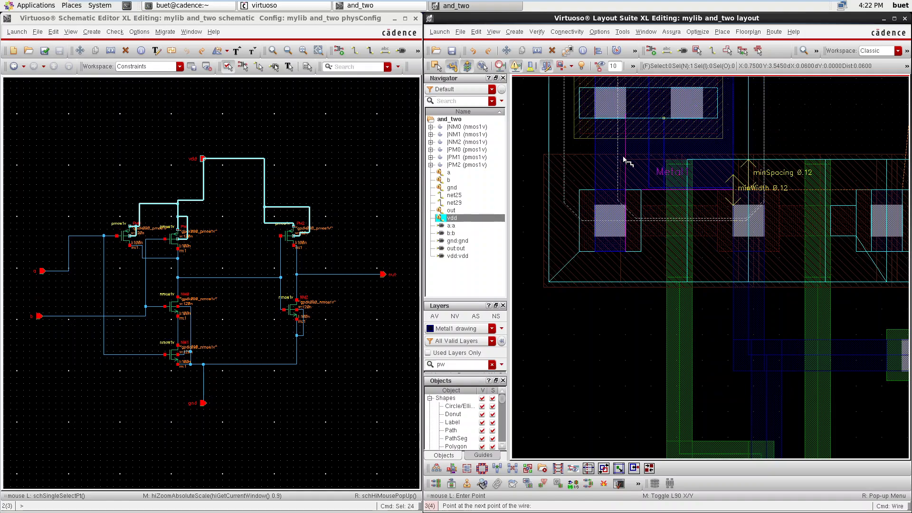
pyautogui.press('Escape')
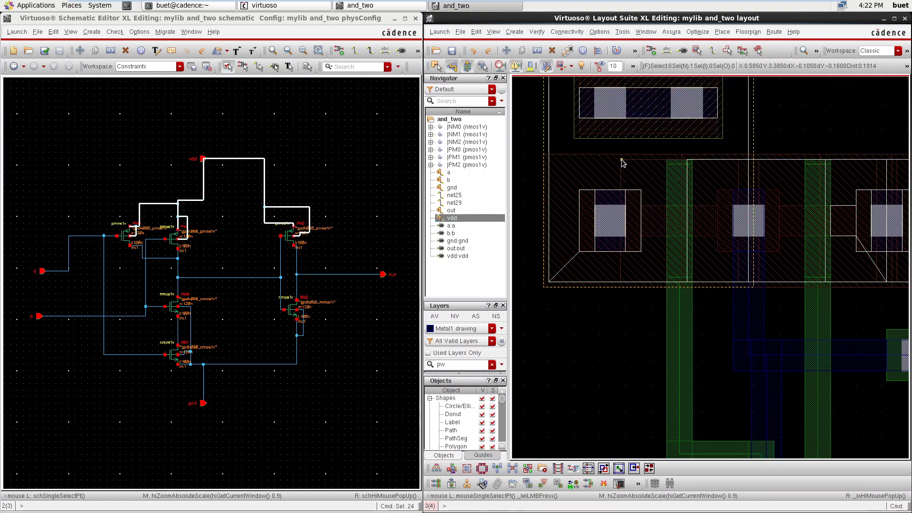
pyautogui.press('p')
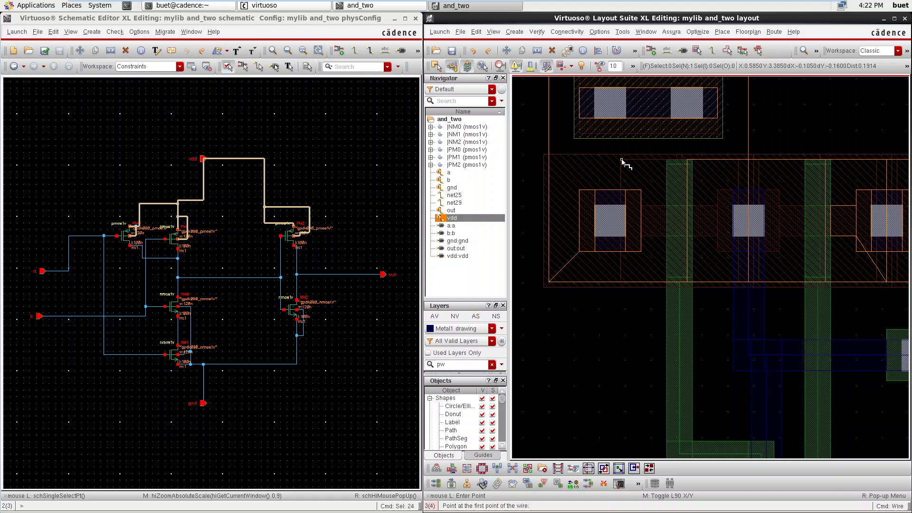
pyautogui.click(614, 191)
pyautogui.doubleClick(618, 143)
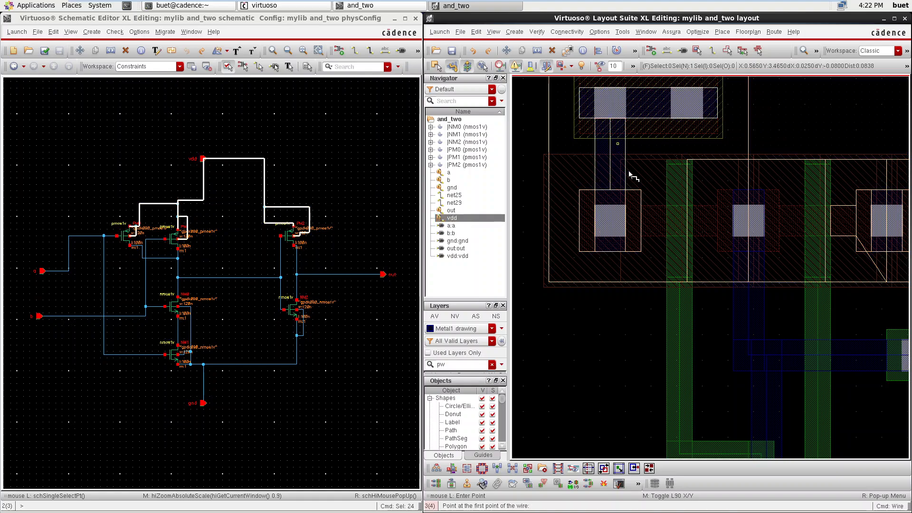
# - Route an L-shaped Metal1 wire from the third PMOS contact up and across to the tap above the PMOS row
pyautogui.keyDown('ctrl'); pyautogui.scroll(-2, 634, 177); pyautogui.keyUp('ctrl')
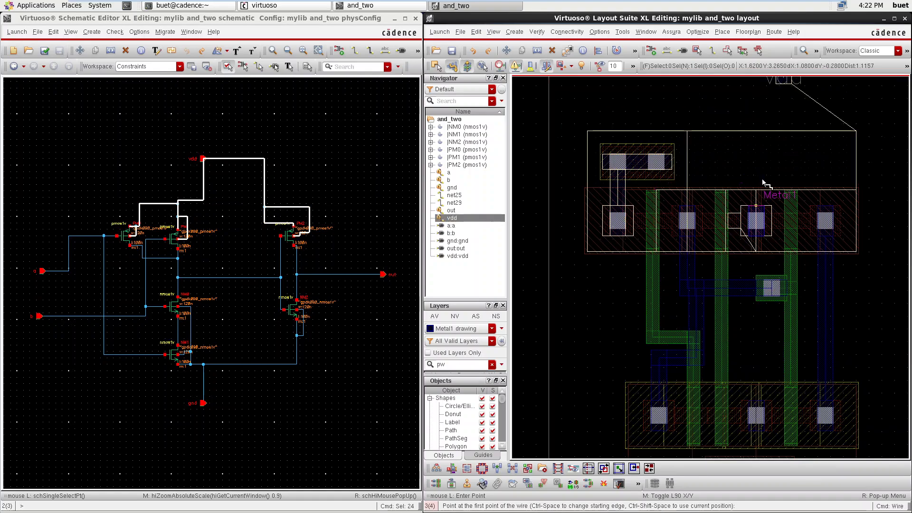
pyautogui.click(756, 205)
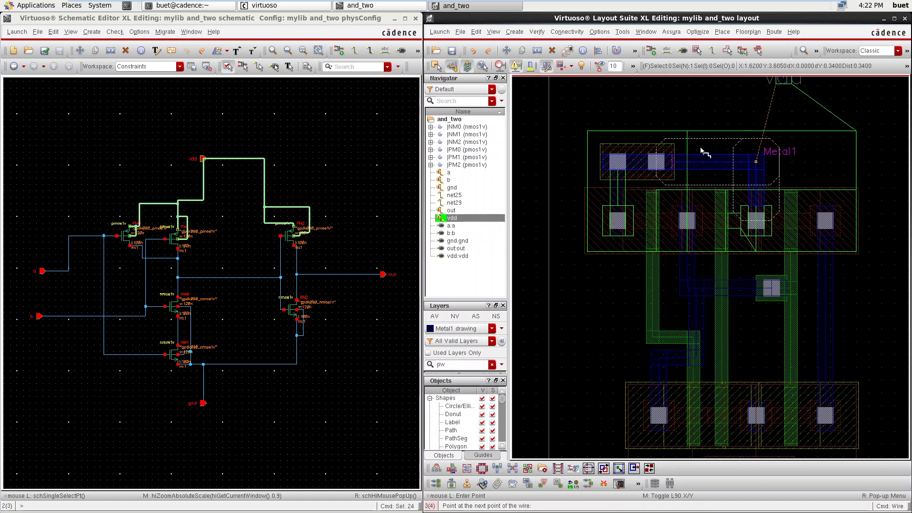
pyautogui.doubleClick(700, 147)
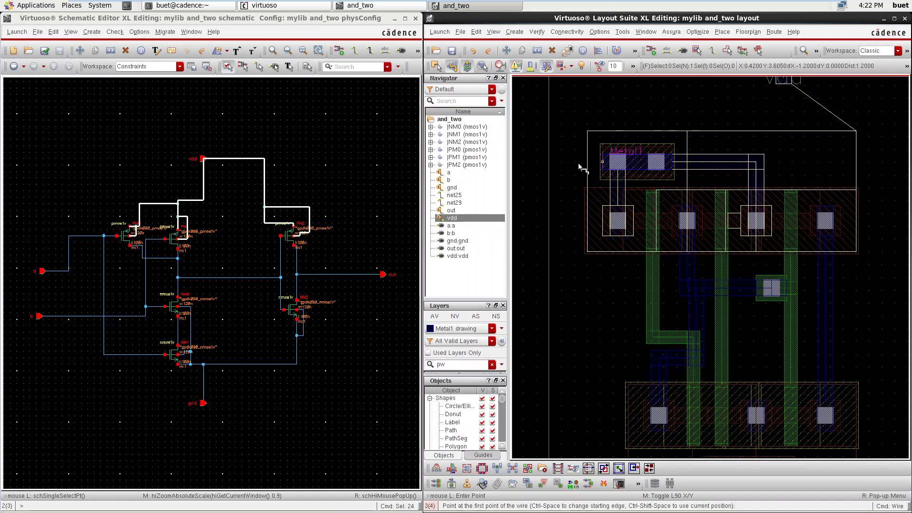
# - Move the vdd pin with its label to just above the tap, centred between the tap's two contacts
pyautogui.scroll(-1, 660, 122)
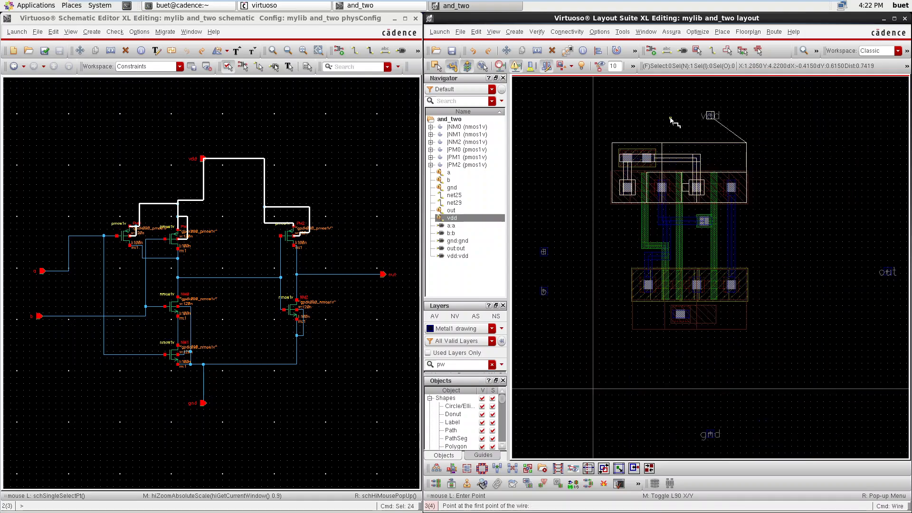
pyautogui.press('Escape')
pyautogui.moveTo(686, 107); pyautogui.dragTo(730, 124)
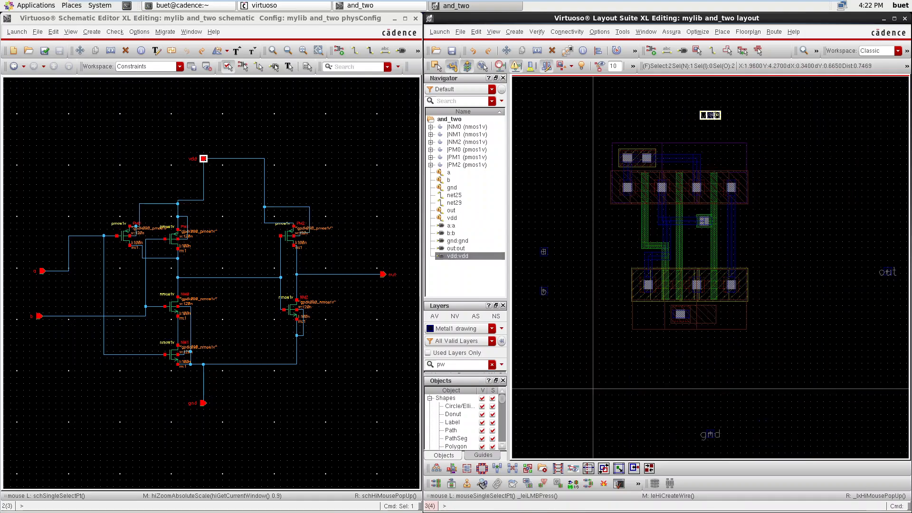
pyautogui.click(641, 114)
# - Route a straight vertical Metal1 wire from the vdd pin down to the tap and highlight the vdd net to check it
pyautogui.press('p')
pyautogui.click(647, 119)
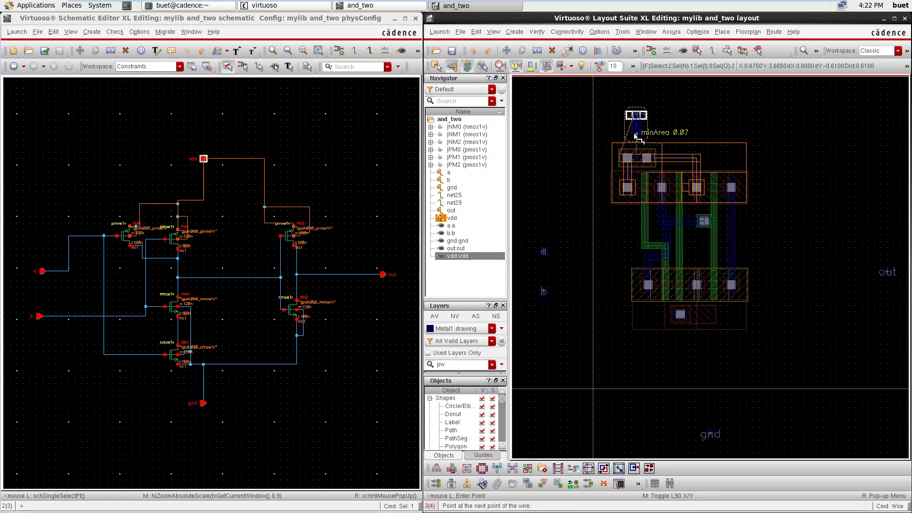
pyautogui.keyDown('ctrl'); pyautogui.scroll(2, 636, 137); pyautogui.keyUp('ctrl')
pyautogui.press('Escape')
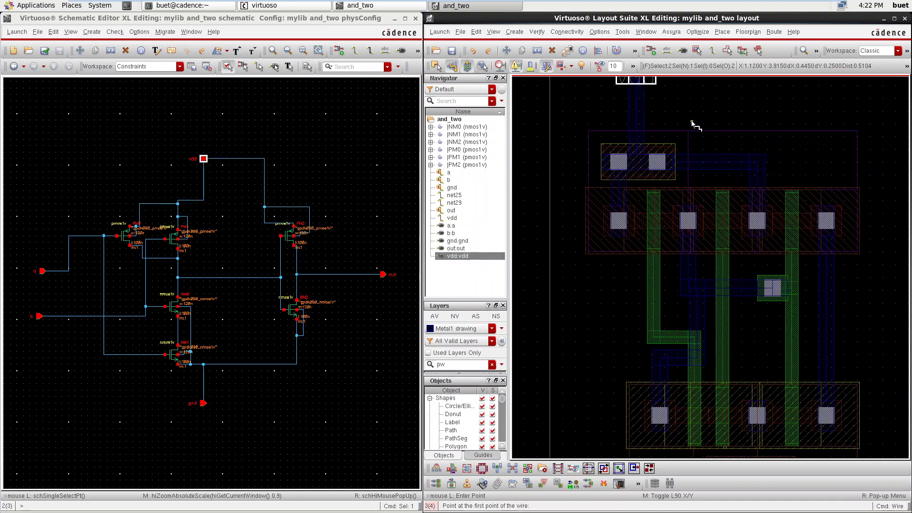
pyautogui.keyDown('ctrl'); pyautogui.scroll(-2, 686, 112); pyautogui.keyUp('ctrl')
pyautogui.keyDown('ctrl'); pyautogui.scroll(4, 665, 142); pyautogui.keyUp('ctrl')
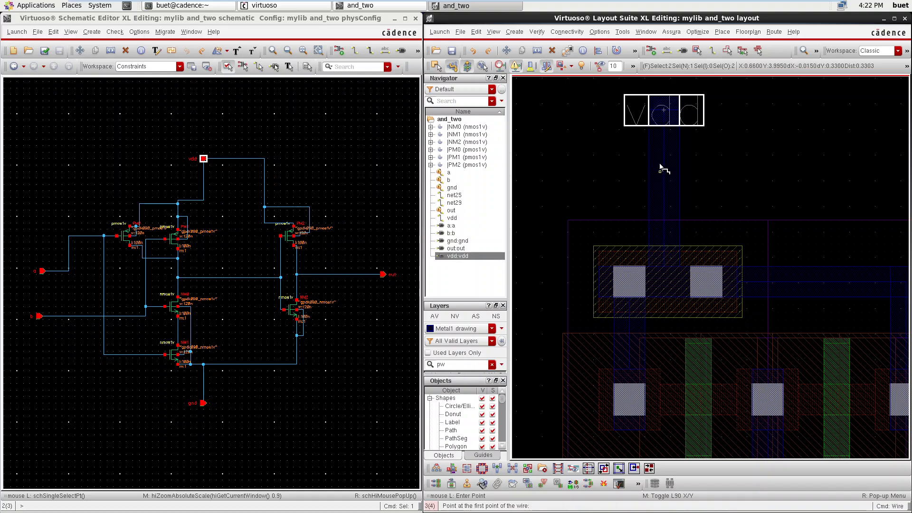
pyautogui.keyDown('ctrl'); pyautogui.scroll(-2, 660, 166); pyautogui.keyUp('ctrl')
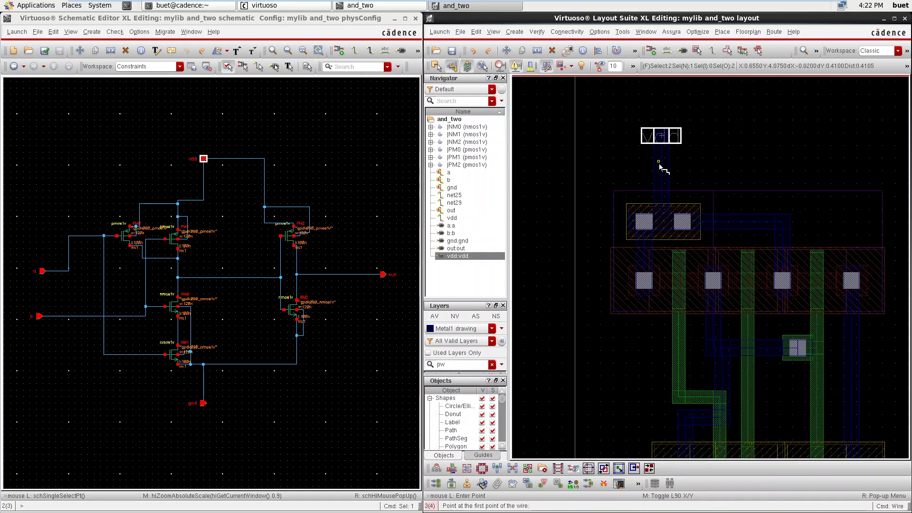
pyautogui.click(451, 218)
# - Move the gnd pin with its label up to just below the tap under the NMOS row
pyautogui.keyDown('ctrl'); pyautogui.scroll(-4, 699, 266); pyautogui.keyUp('ctrl')
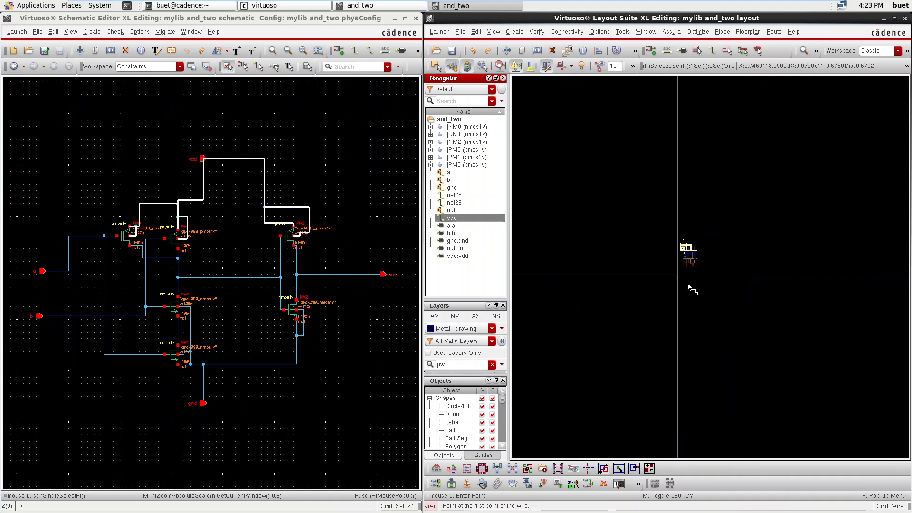
pyautogui.keyDown('ctrl'); pyautogui.scroll(3, 701, 240); pyautogui.keyUp('ctrl')
pyautogui.press('Escape')
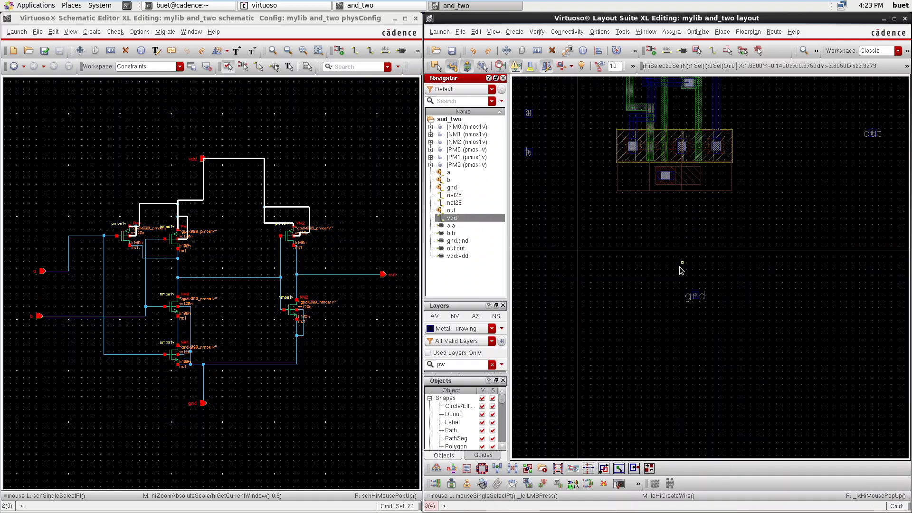
pyautogui.click(695, 296)
pyautogui.moveTo(700, 293); pyautogui.dragTo(666, 204)
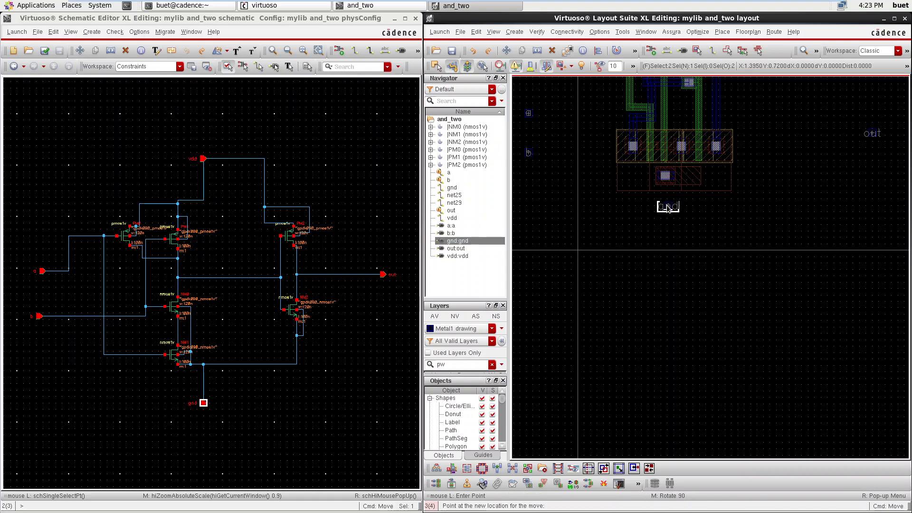
pyautogui.click(691, 197)
pyautogui.press('p')
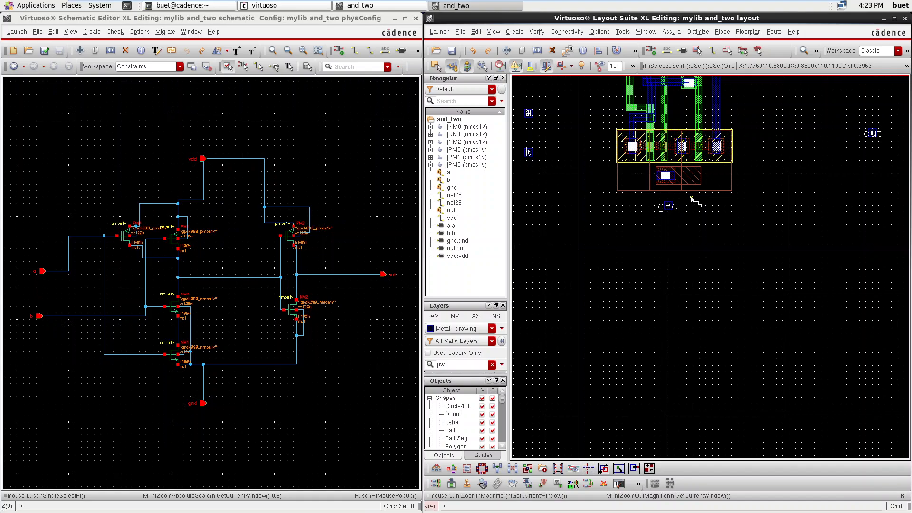
pyautogui.click(452, 187)
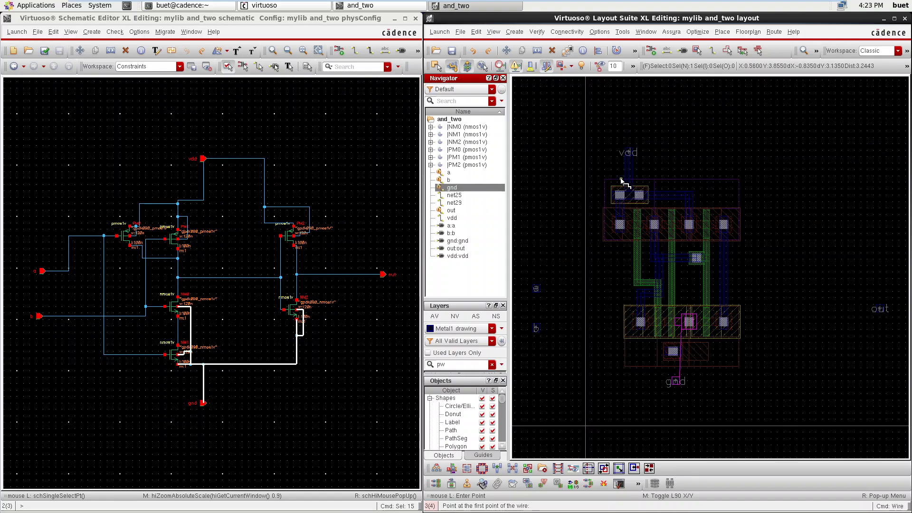
pyautogui.keyDown('ctrl'); pyautogui.scroll(5, 681, 365); pyautogui.keyUp('ctrl')
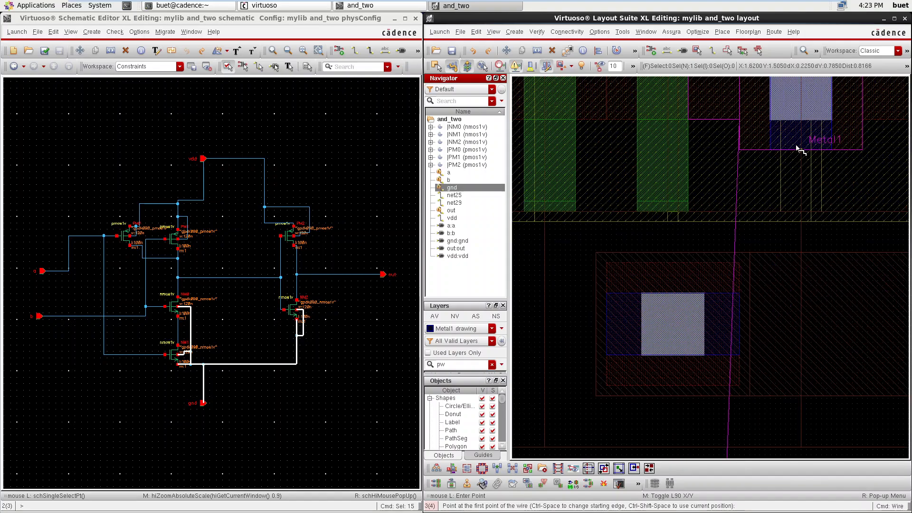
pyautogui.click(799, 150)
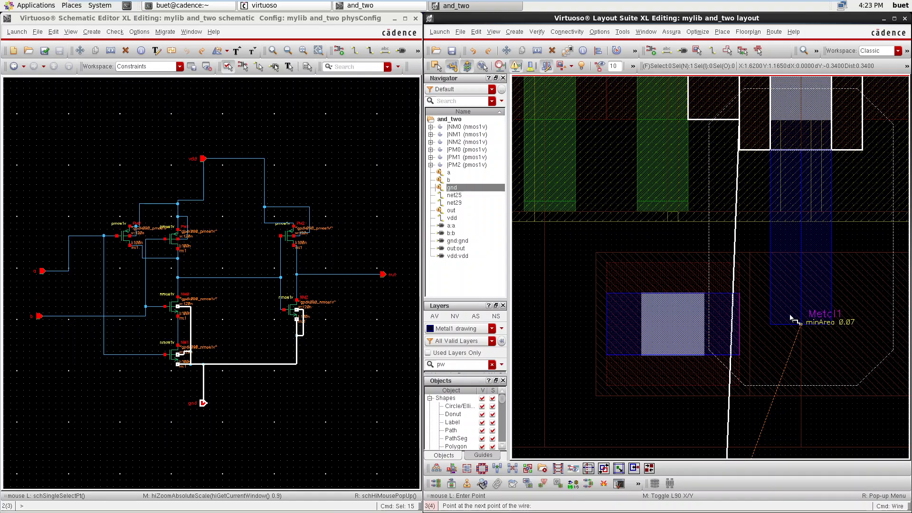
pyautogui.keyDown('ctrl'); pyautogui.scroll(-3, 775, 295); pyautogui.keyUp('ctrl')
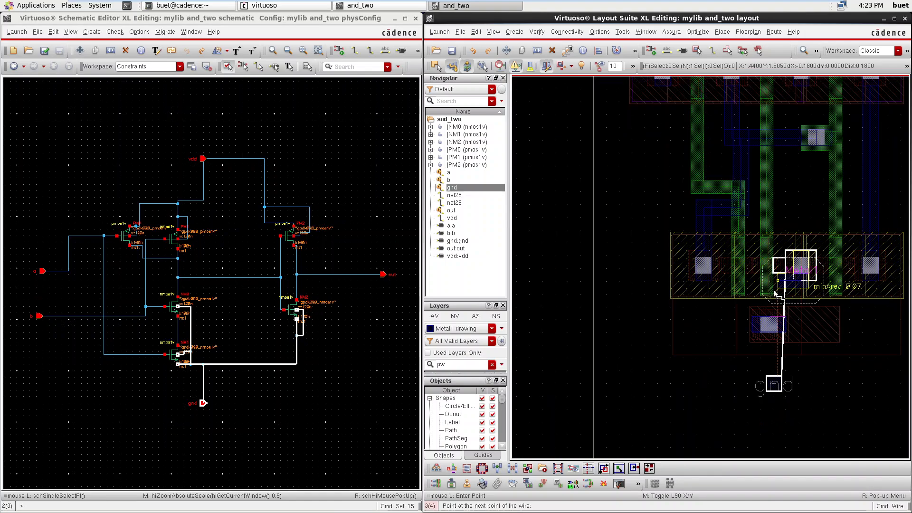
pyautogui.keyDown('ctrl'); pyautogui.scroll(2, 775, 325); pyautogui.keyUp('ctrl')
pyautogui.keyDown('ctrl'); pyautogui.scroll(2, 775, 325); pyautogui.keyUp('ctrl')
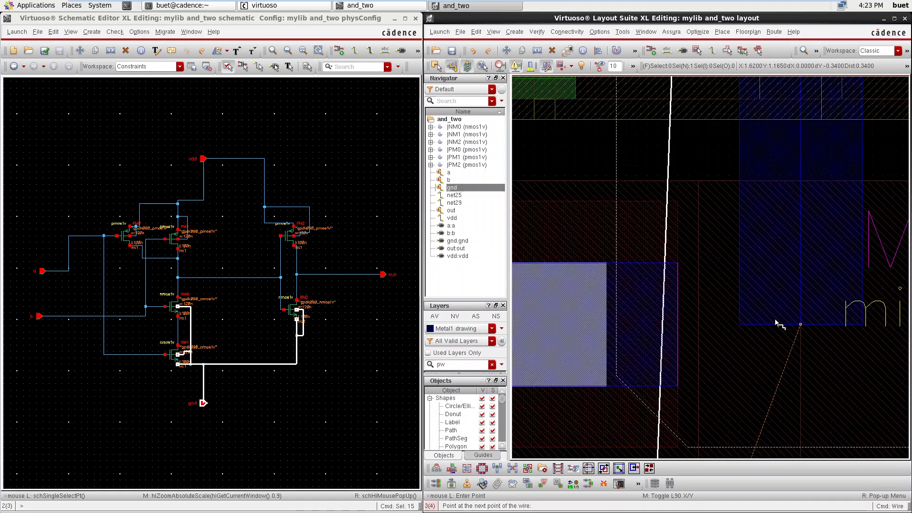
pyautogui.click(783, 357)
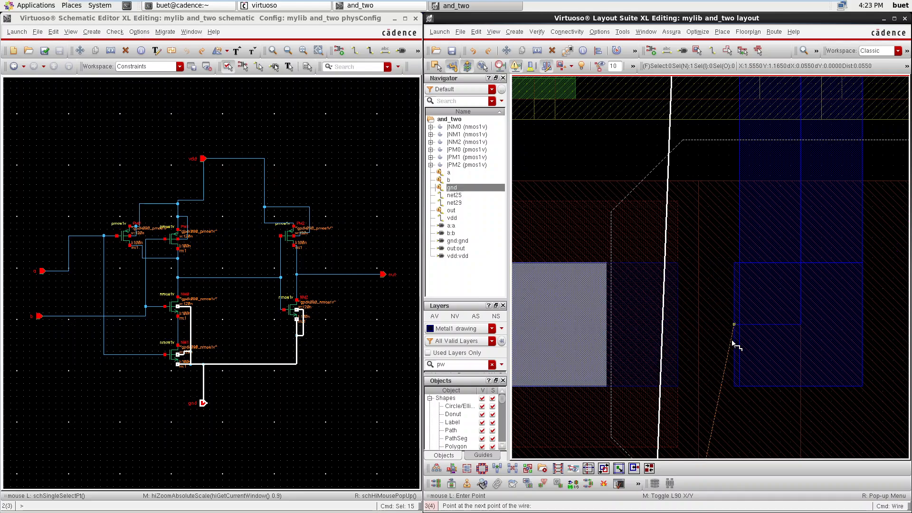
pyautogui.click(678, 329)
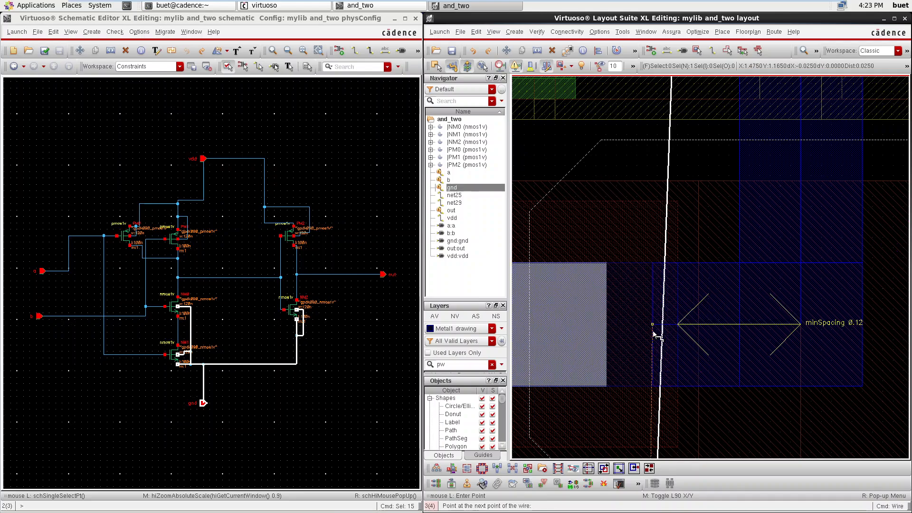
pyautogui.keyDown('ctrl'); pyautogui.scroll(-3, 745, 339); pyautogui.keyUp('ctrl')
pyautogui.keyDown('ctrl'); pyautogui.scroll(4, 745, 335); pyautogui.keyUp('ctrl')
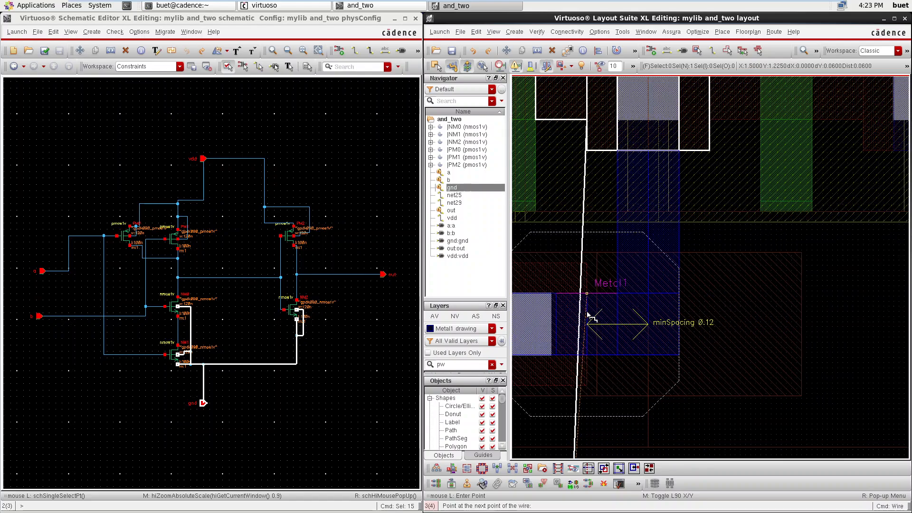
pyautogui.keyDown('ctrl'); pyautogui.scroll(1, 587, 304); pyautogui.keyUp('ctrl')
pyautogui.keyDown('ctrl'); pyautogui.scroll(-3, 587, 305); pyautogui.keyUp('ctrl')
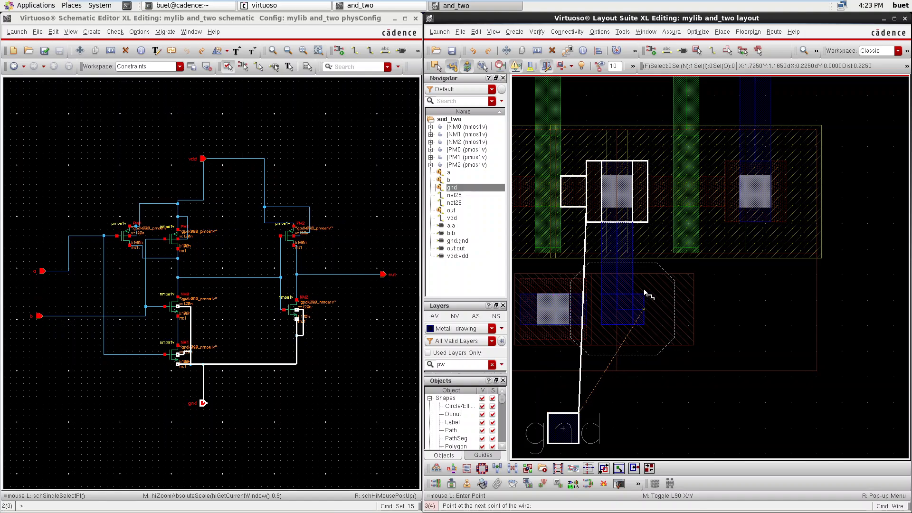
pyautogui.press('Escape')
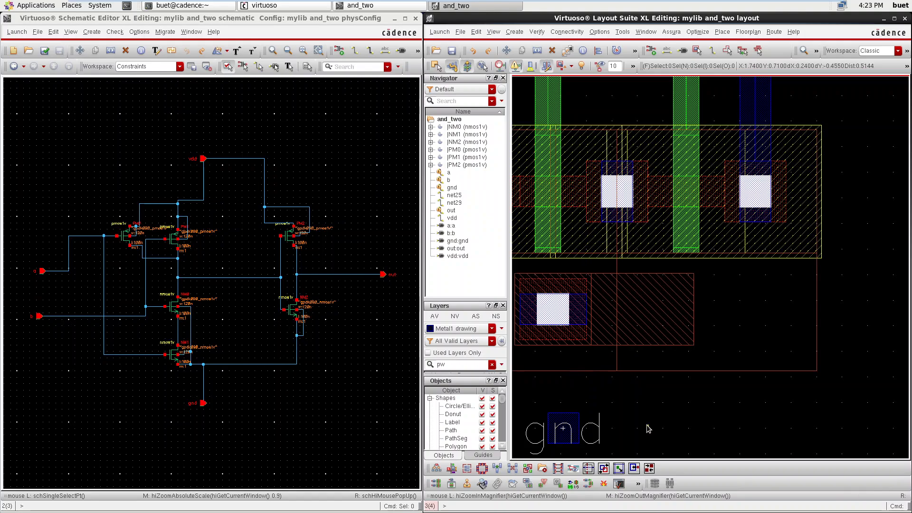
# - Try an L-shaped Metal1 wire from the tap under the NMOS row across and up to the middle NMOS contact
pyautogui.press('p')
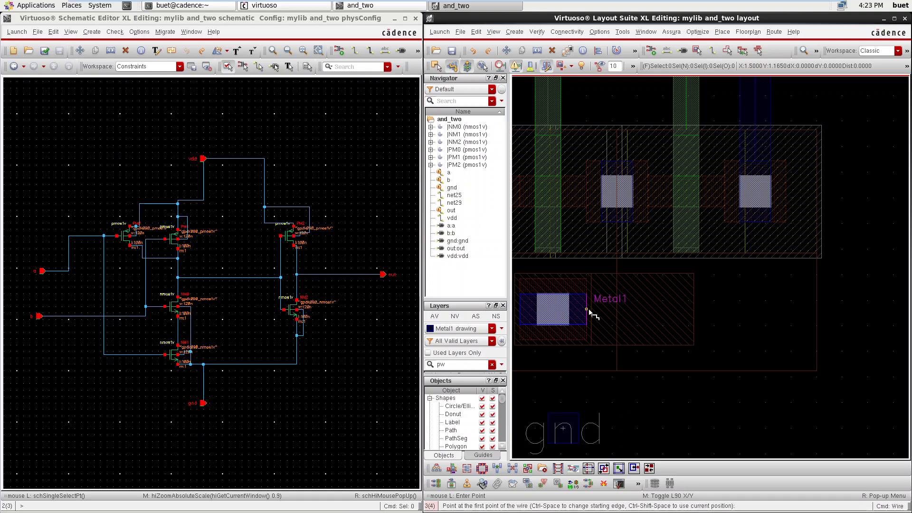
pyautogui.click(587, 309)
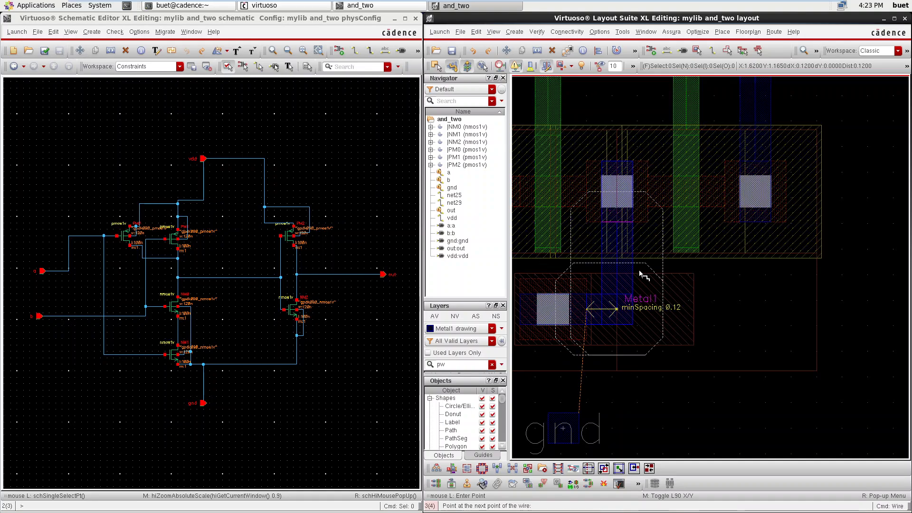
pyautogui.doubleClick(622, 294)
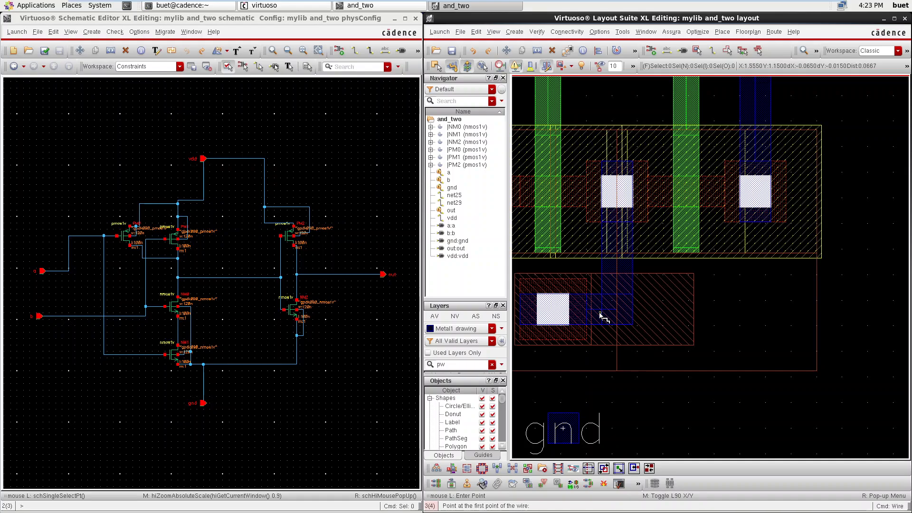
# - Delete the L-shaped Metal1 wire between the tap under the NMOS row and the middle NMOS contact
pyautogui.click(610, 295)
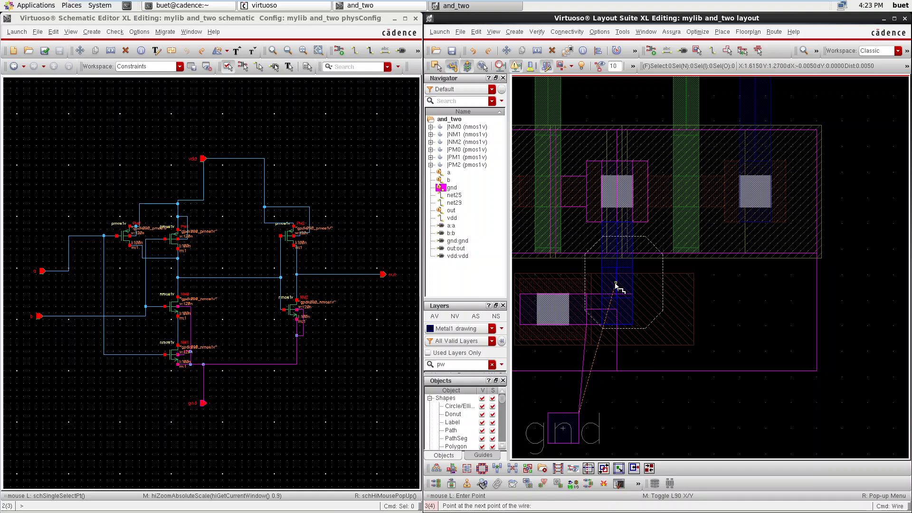
pyautogui.doubleClick(615, 284)
pyautogui.click(617, 283)
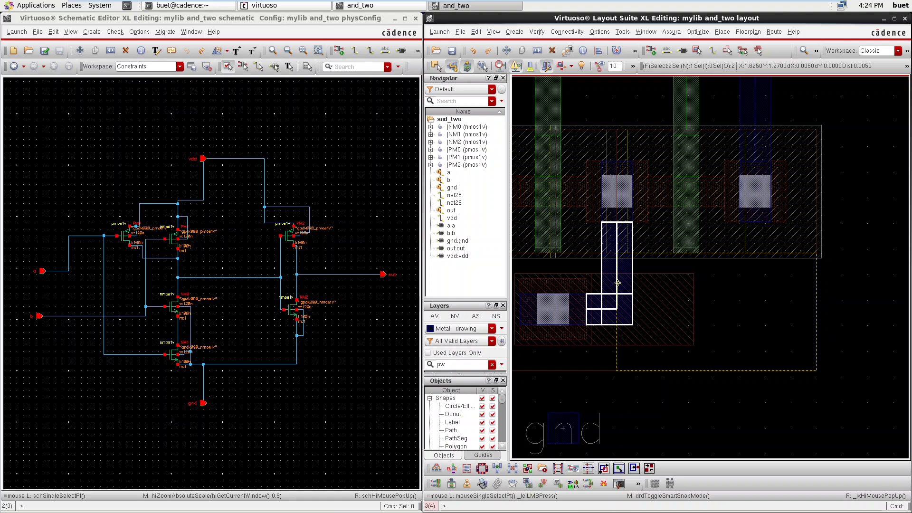
pyautogui.press('Delete')
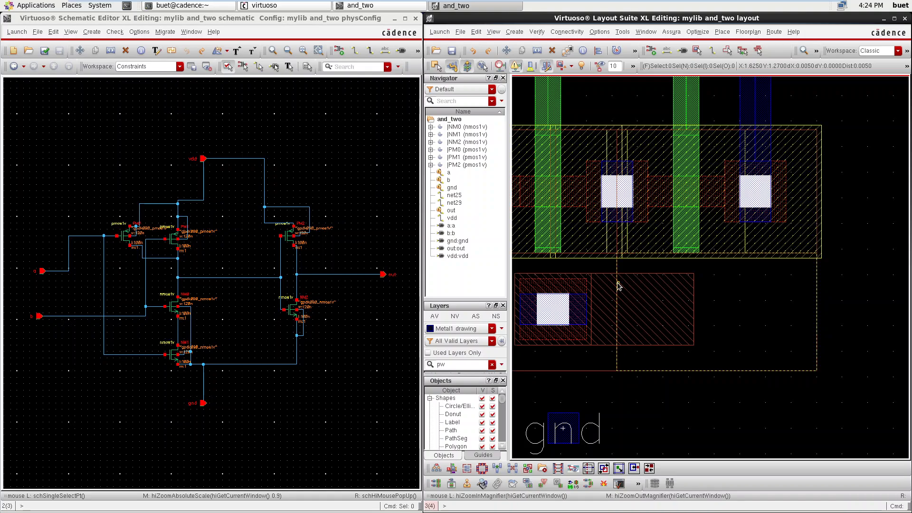
# - Route an L-shaped Metal1 wire from the middle NMOS contact down and across to the tap under the NMOS row
pyautogui.press('p')
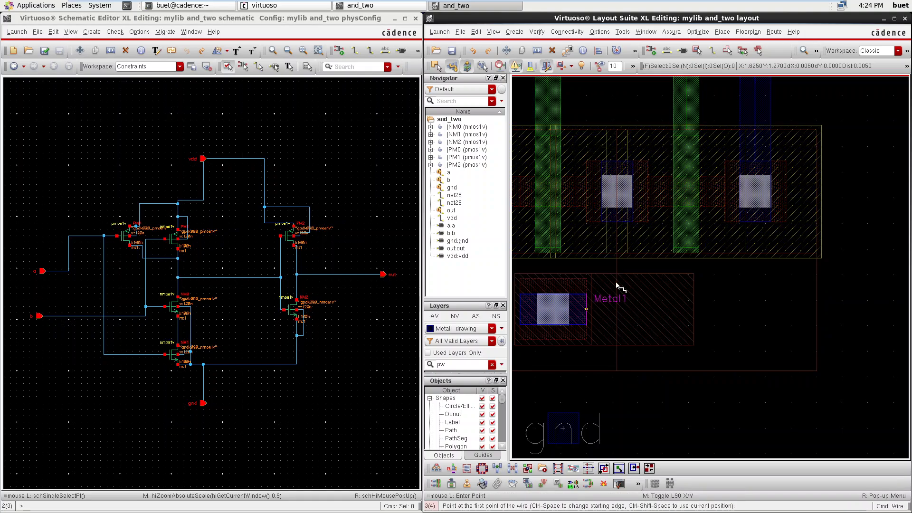
pyautogui.click(619, 223)
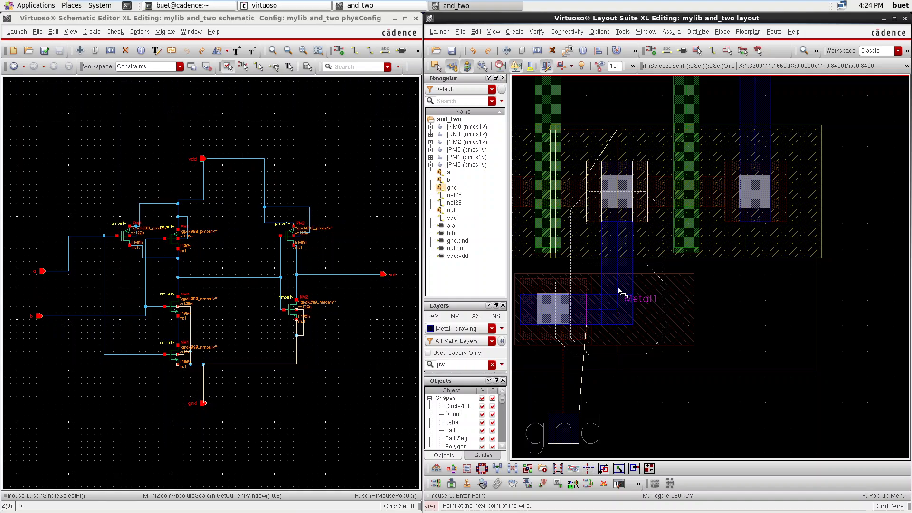
pyautogui.doubleClick(599, 304)
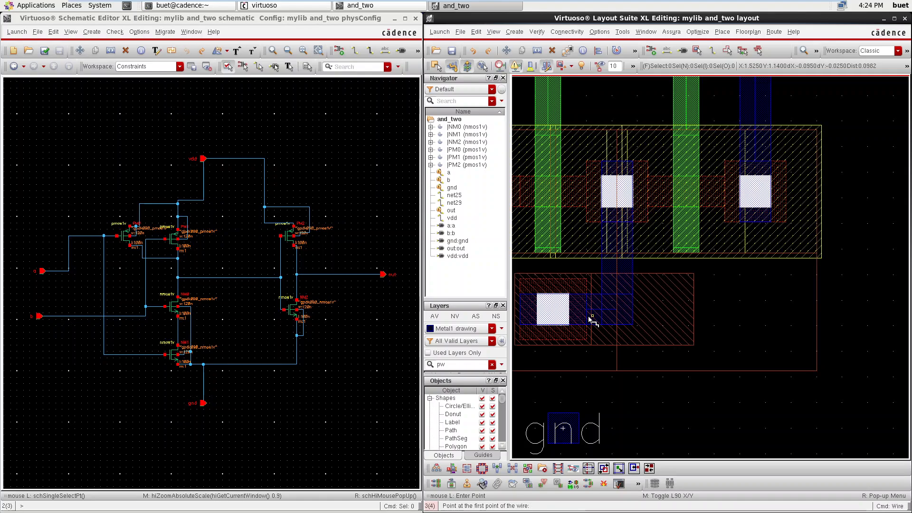
# - Route a straight vertical Metal1 wire from the gnd pin up to the tap and highlight the gnd net to check it
pyautogui.scroll(-2, 605, 313)
pyautogui.scroll(2, 551, 277)
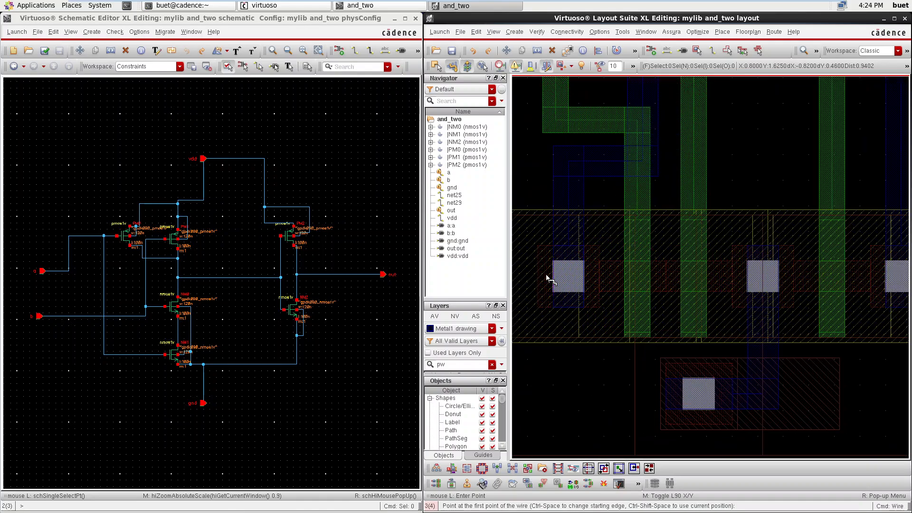
pyautogui.scroll(-2, 700, 383)
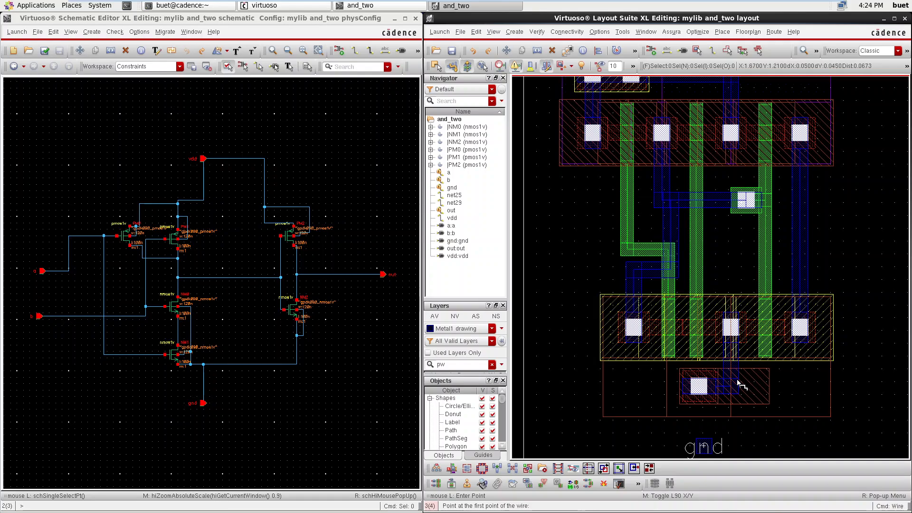
pyautogui.scroll(2, 651, 380)
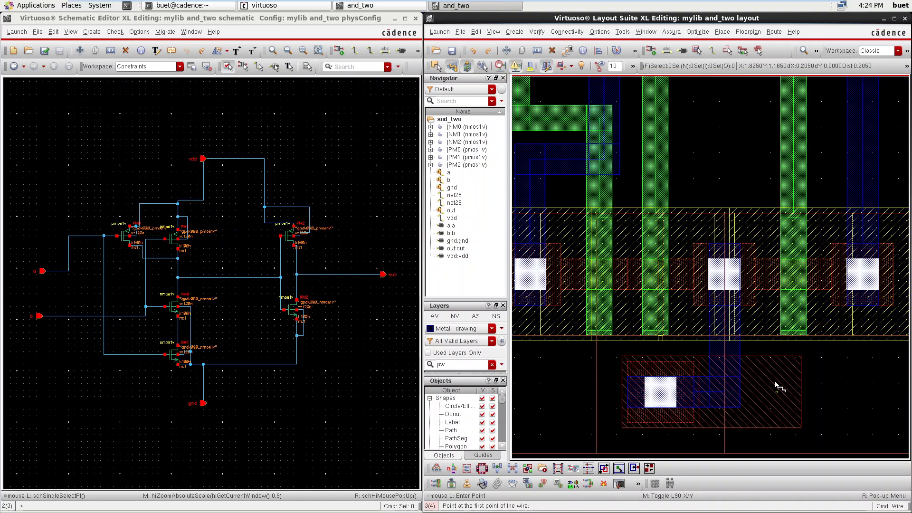
pyautogui.scroll(-2, 815, 364)
pyautogui.scroll(1, 814, 361)
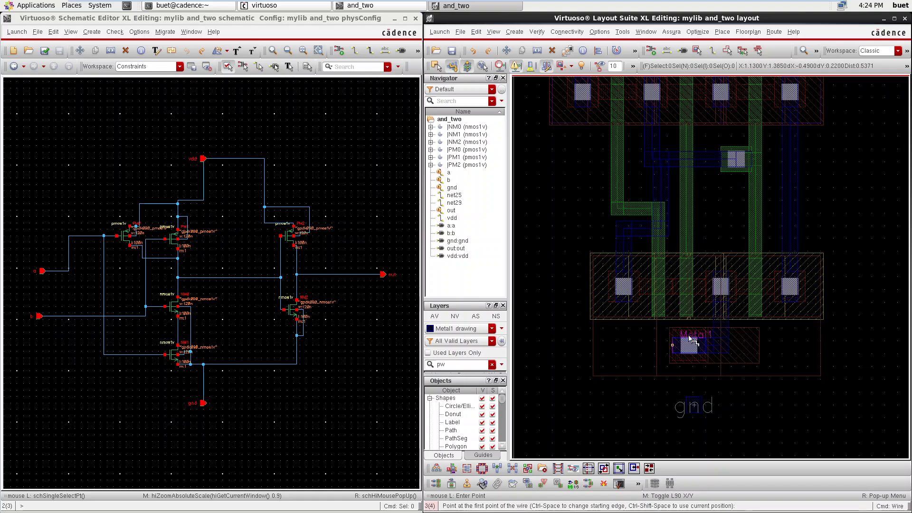
pyautogui.click(693, 402)
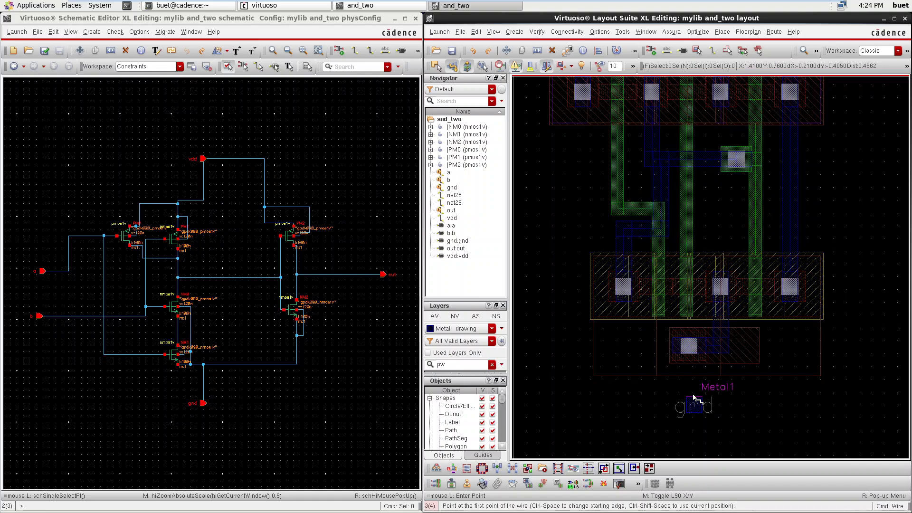
pyautogui.click(698, 353)
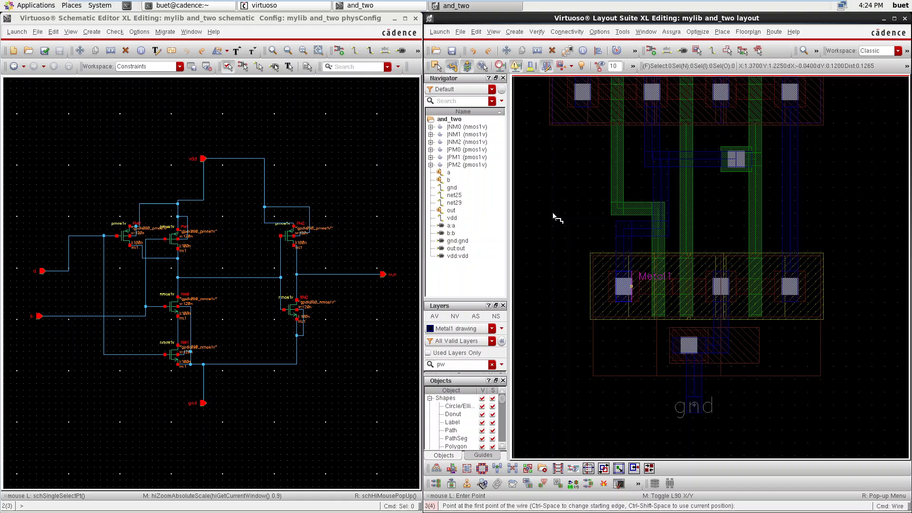
pyautogui.click(454, 188)
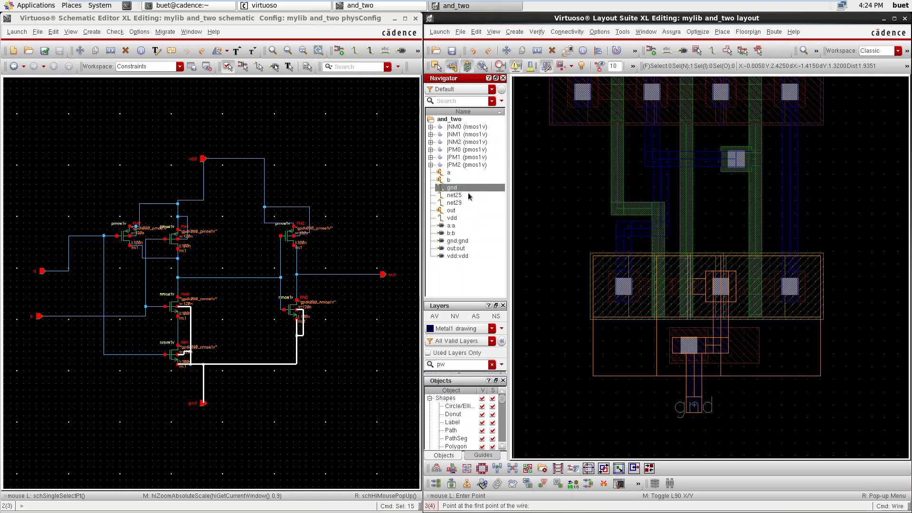
# - Highlight the b net and the out net one after the other to examine their remaining connections
pyautogui.scroll(-3, 822, 314)
pyautogui.scroll(-5, 804, 265)
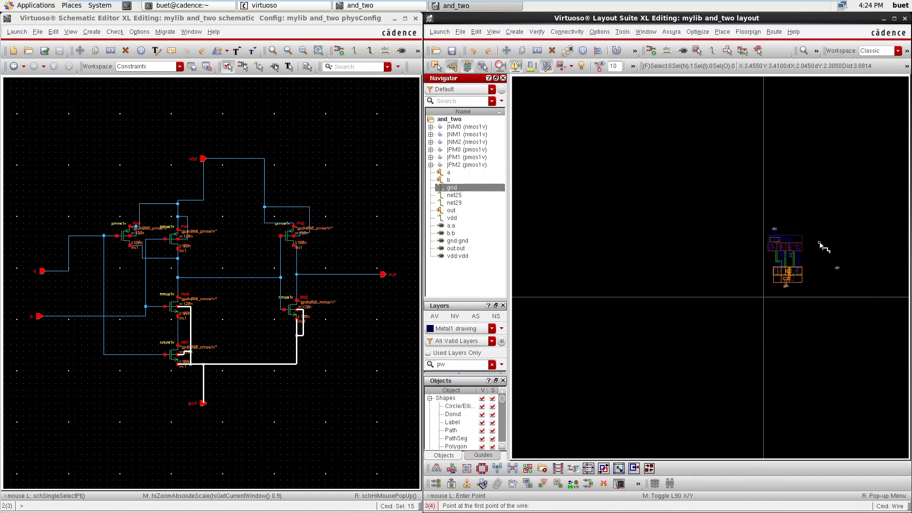
pyautogui.scroll(2, 820, 246)
pyautogui.scroll(4, 786, 263)
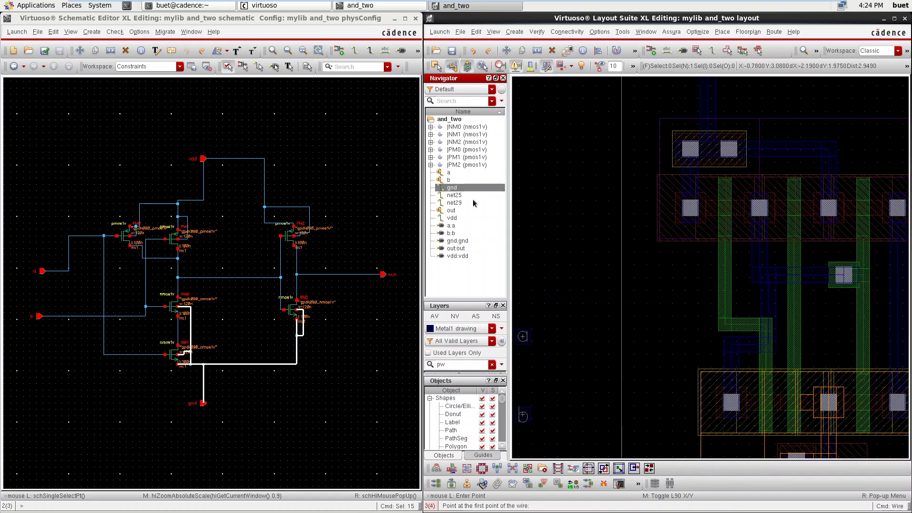
pyautogui.click(457, 180)
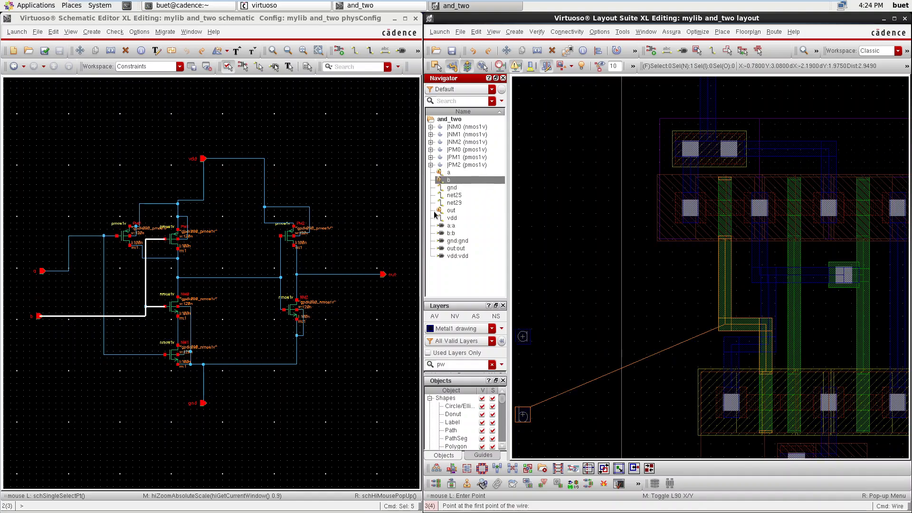
pyautogui.click(450, 211)
pyautogui.scroll(-4, 692, 299)
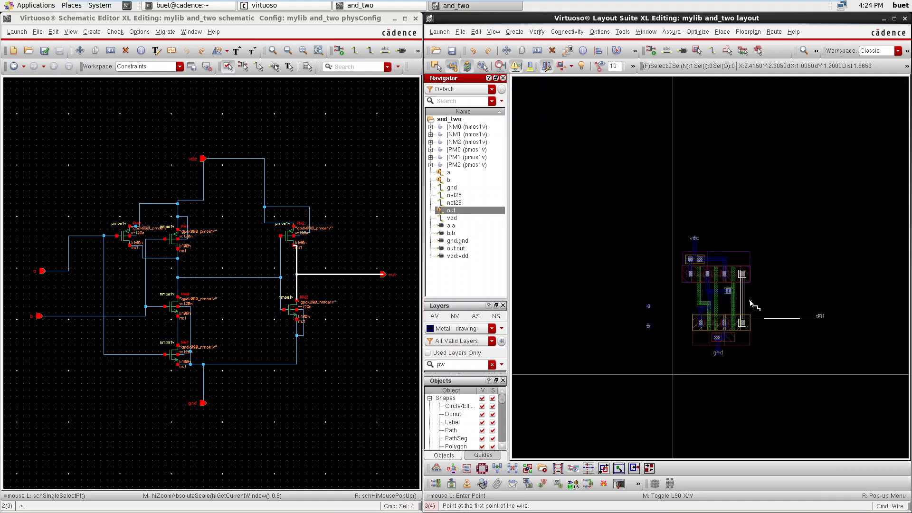
pyautogui.scroll(2, 712, 304)
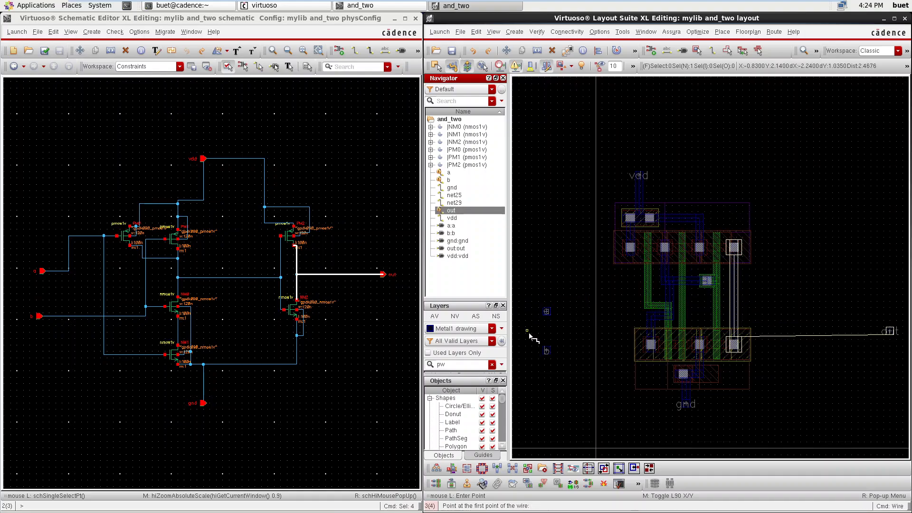
pyautogui.press('Escape')
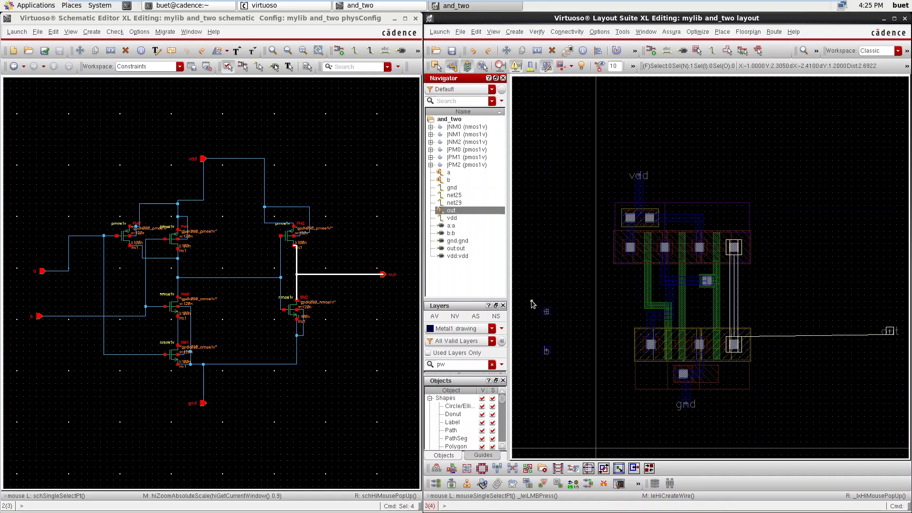
# - Move the a and b pins with their labels straight up together so that pin a is level with the Metal1-to-Poly contact
pyautogui.moveTo(531, 300); pyautogui.dragTo(566, 375)
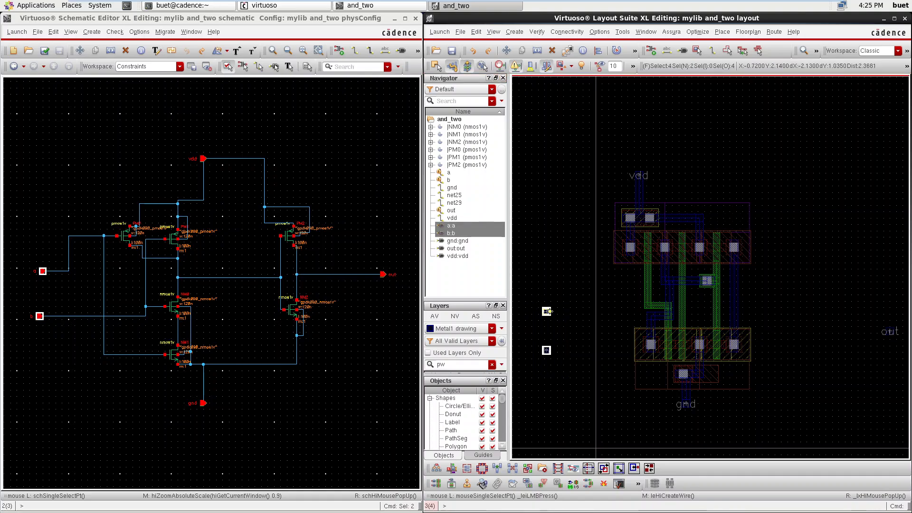
pyautogui.moveTo(549, 312); pyautogui.dragTo(556, 279)
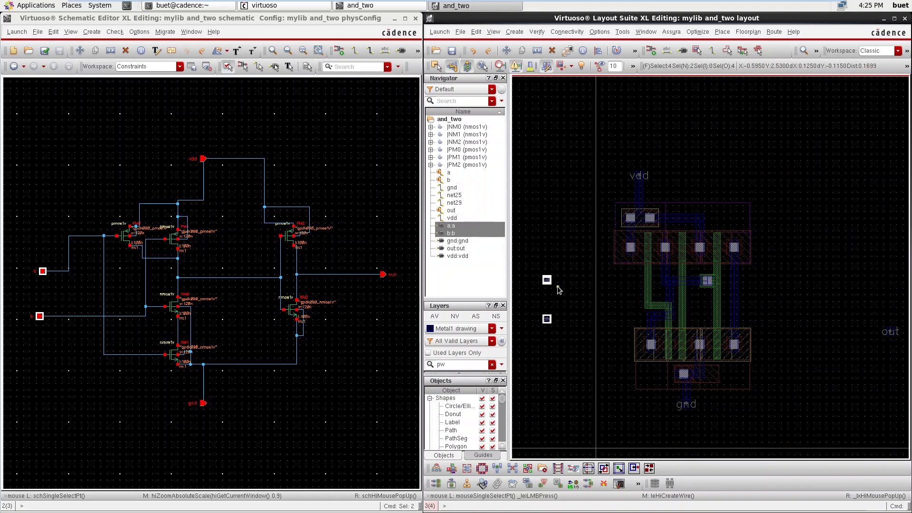
# - Move pin a with its label into the gap between the transistor rows, just below the Metal1-to-Poly contact
pyautogui.click(567, 295)
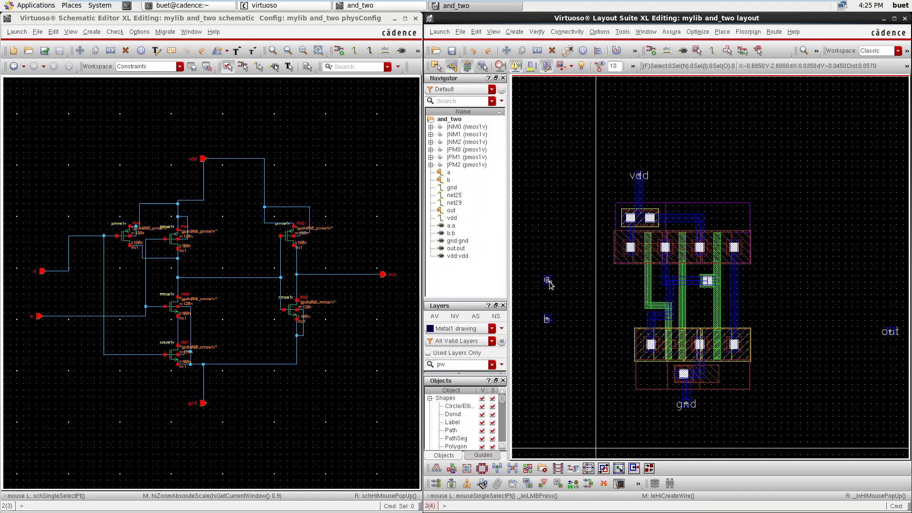
pyautogui.moveTo(542, 272); pyautogui.dragTo(696, 301)
pyautogui.scroll(1, 696, 302)
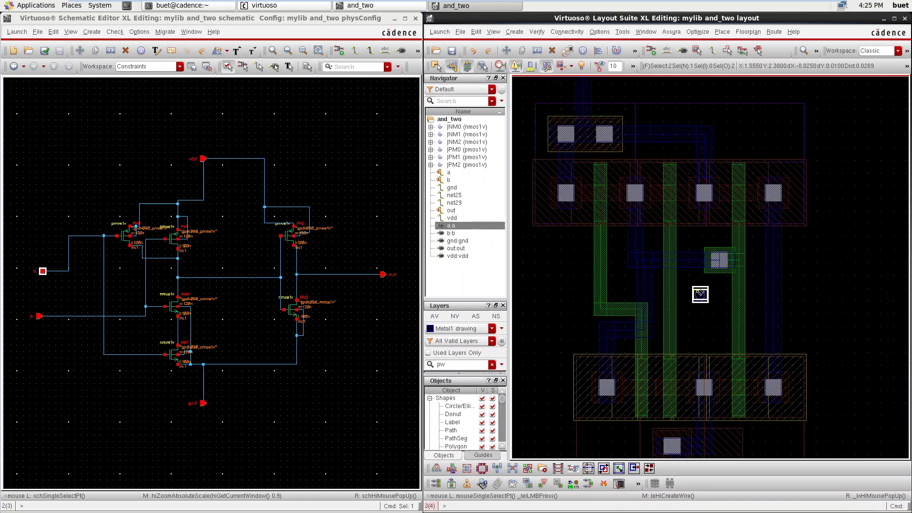
pyautogui.scroll(-2, 699, 294)
pyautogui.scroll(2, 704, 295)
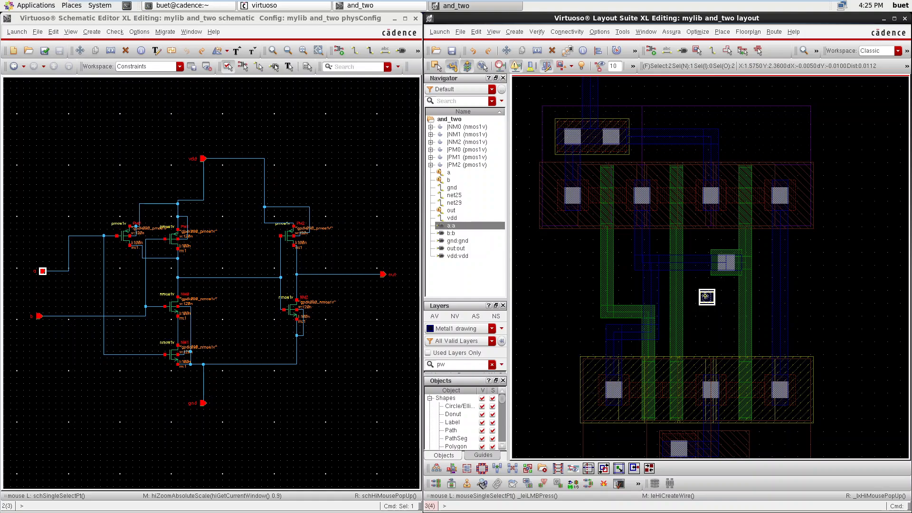
# - Move pin a with its label out to the left of the transistors, just above the level of the NMOS row
pyautogui.moveTo(705, 296); pyautogui.dragTo(520, 268)
pyautogui.scroll(-2, 545, 270)
pyautogui.scroll(-2, 536, 244)
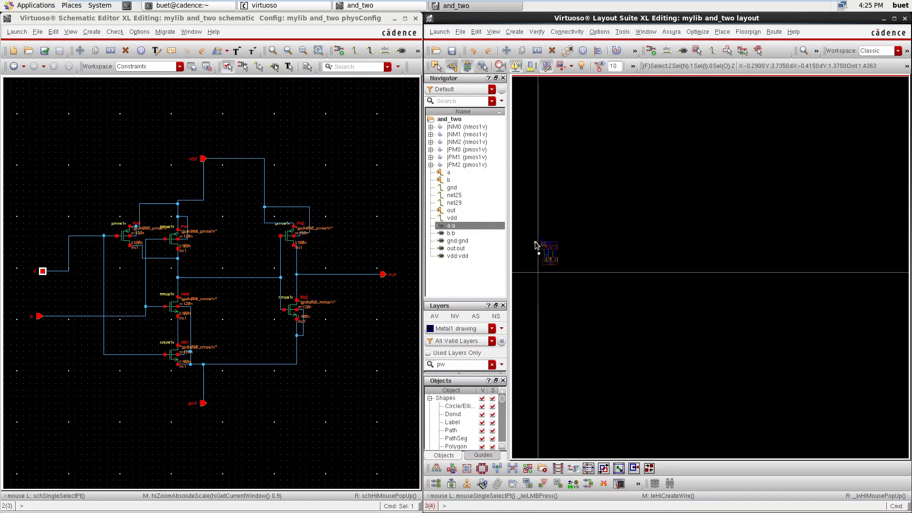
pyautogui.scroll(3, 534, 242)
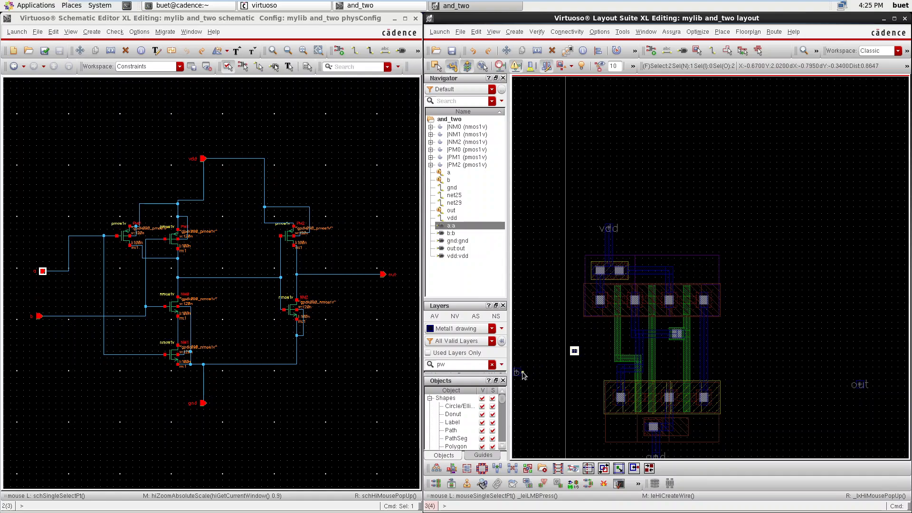
pyautogui.scroll(-1, 523, 375)
pyautogui.scroll(1, 527, 369)
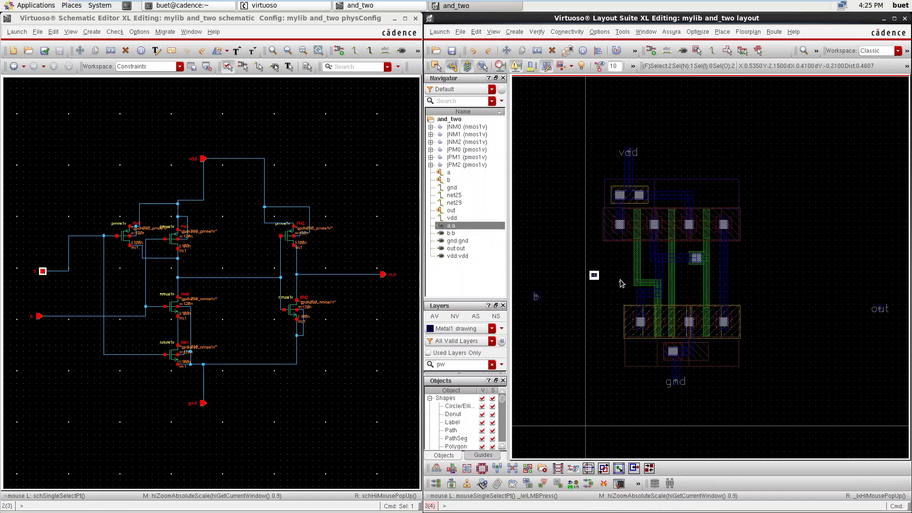
pyautogui.scroll(2, 600, 249)
pyautogui.scroll(-1, 599, 274)
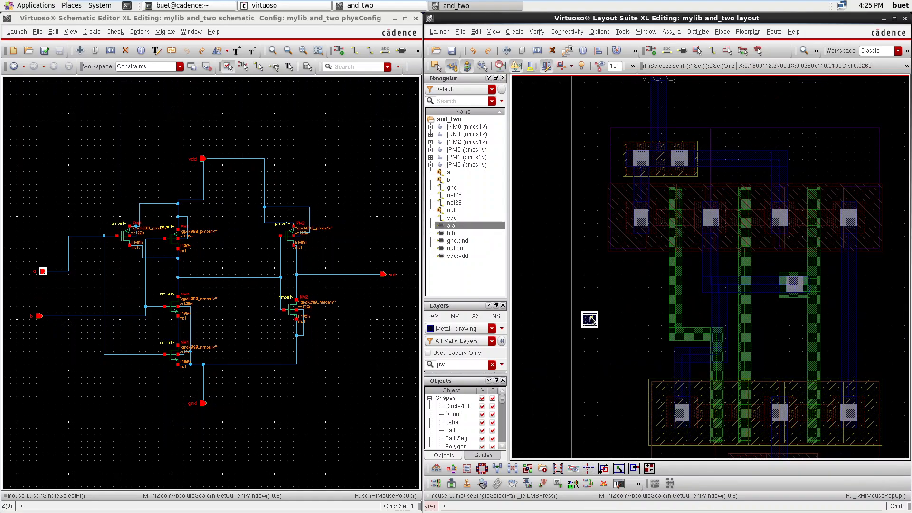
pyautogui.moveTo(591, 319); pyautogui.dragTo(595, 352)
pyautogui.keyDown('ctrl'); pyautogui.scroll(-5, 589, 330); pyautogui.keyUp('ctrl')
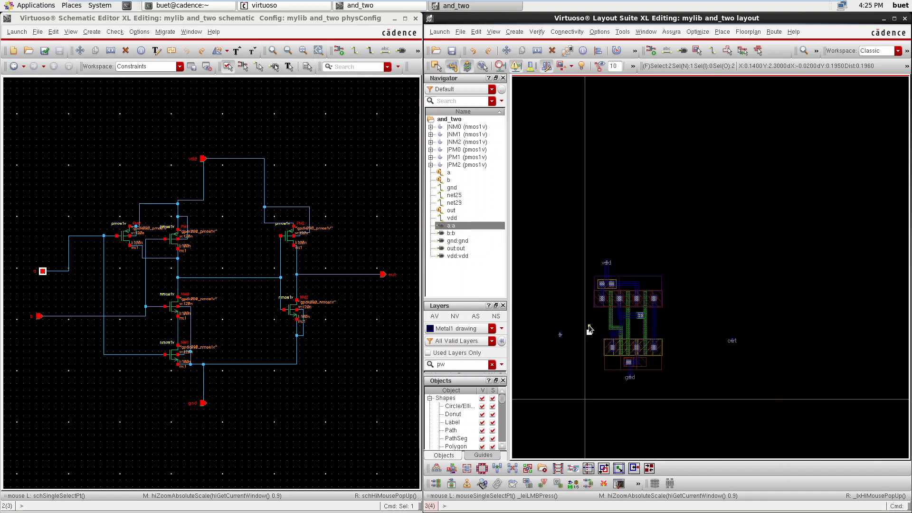
# - Move pin b with its label directly above pin a, level with the existing Metal1-to-Poly contact
pyautogui.keyDown('ctrl'); pyautogui.scroll(5, 554, 322); pyautogui.keyUp('ctrl')
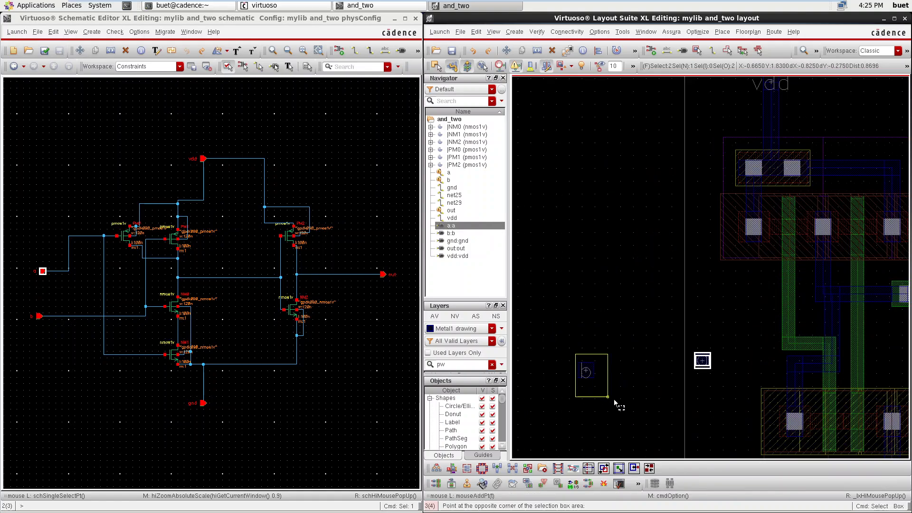
pyautogui.click(595, 381)
pyautogui.moveTo(589, 372); pyautogui.dragTo(587, 295)
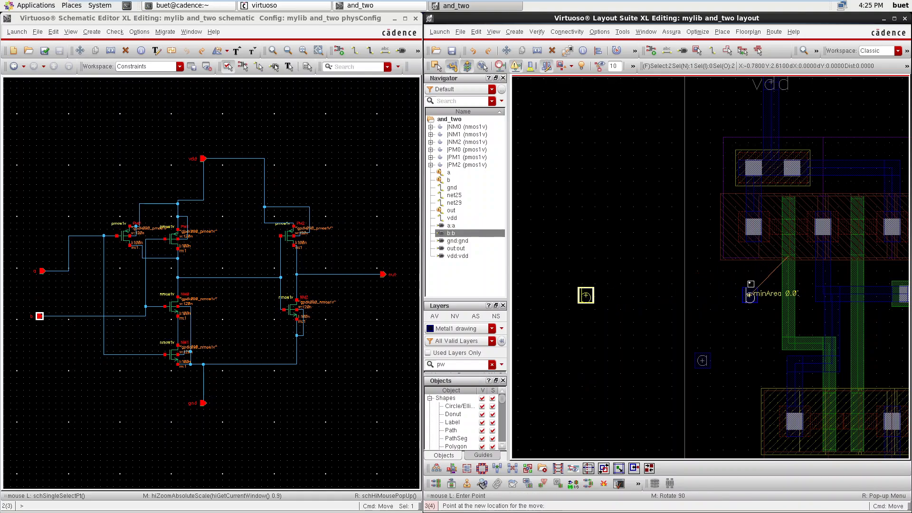
pyautogui.click(751, 295)
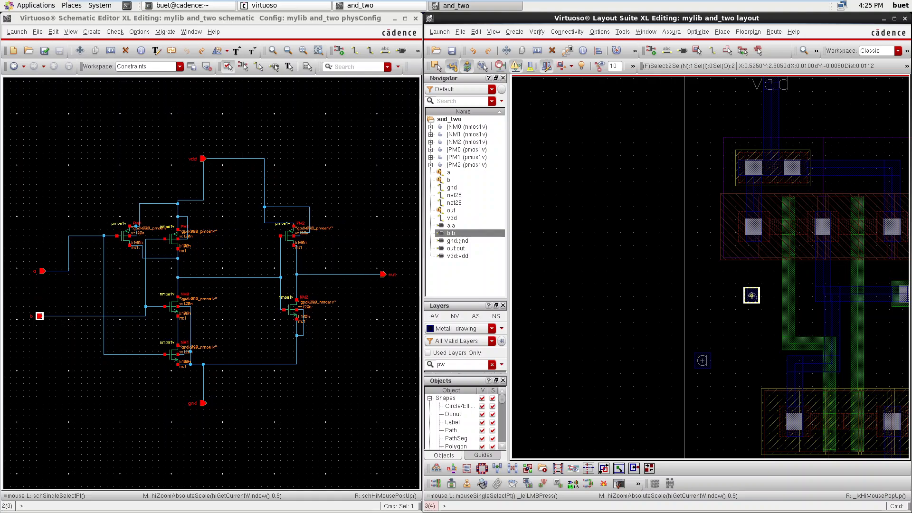
pyautogui.press('m')
pyautogui.click(746, 294)
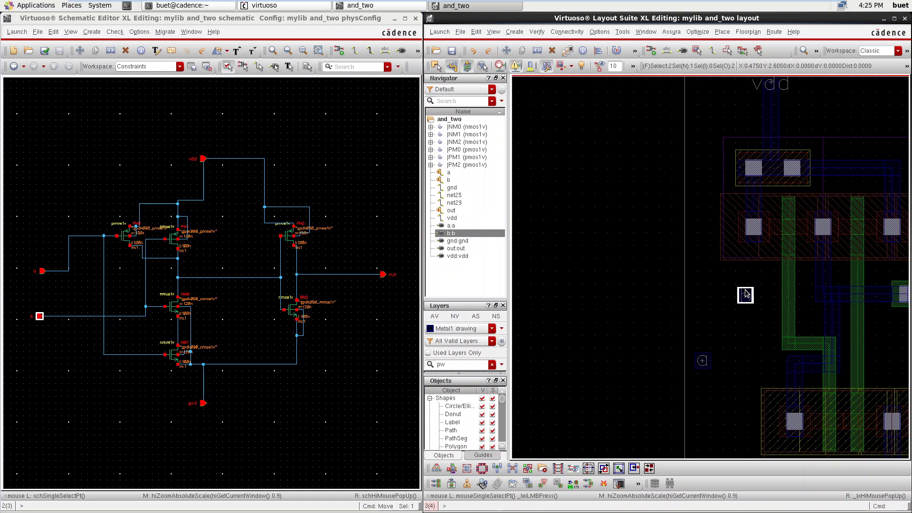
pyautogui.moveTo(748, 295); pyautogui.dragTo(709, 295)
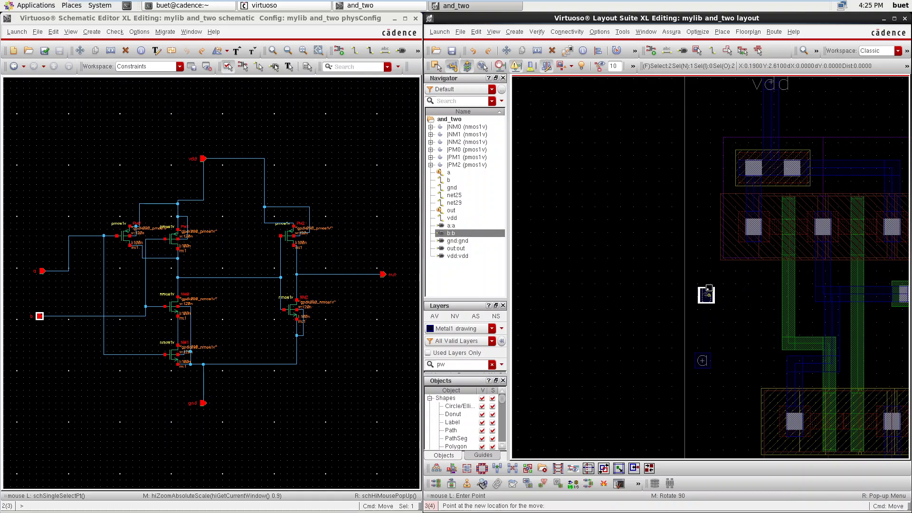
pyautogui.click(701, 263)
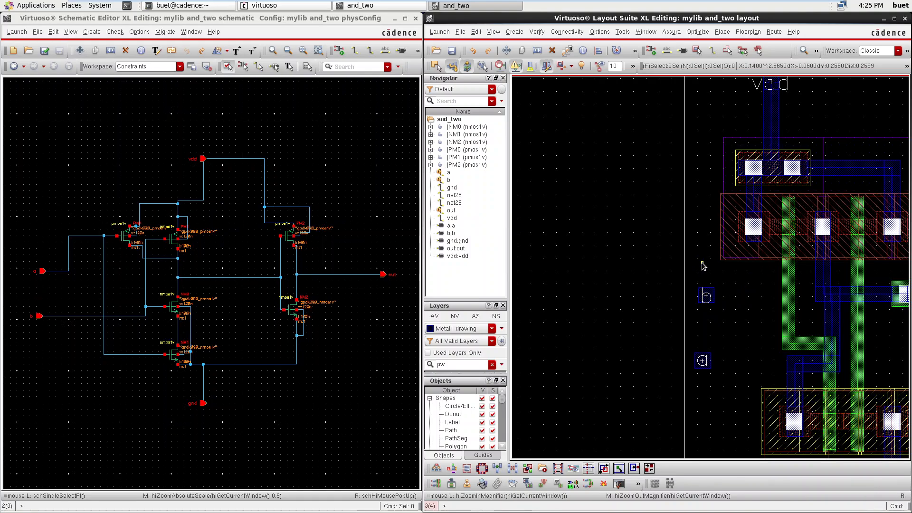
# - Route a horizontal Metal1 wire from pin b, drop to Poly through a via, and join it to the leftmost gate
pyautogui.press('p')
pyautogui.click(712, 296)
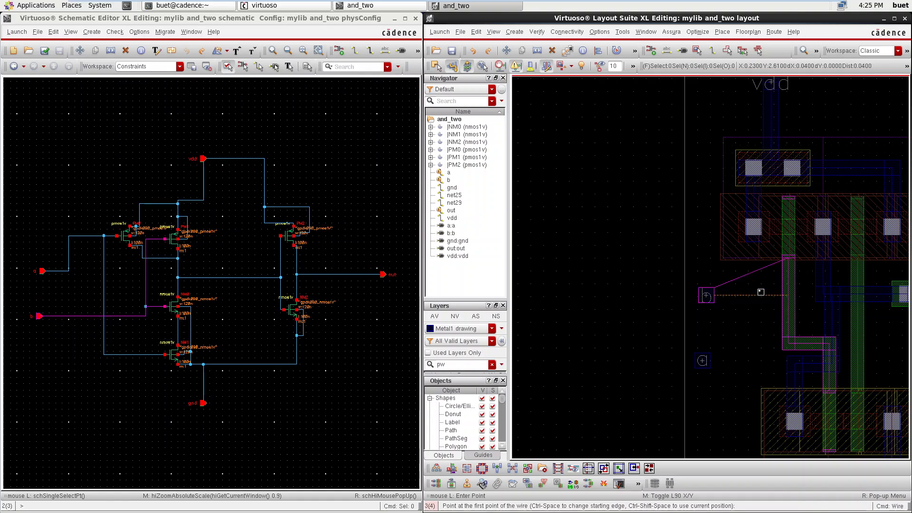
pyautogui.rightClick(753, 291)
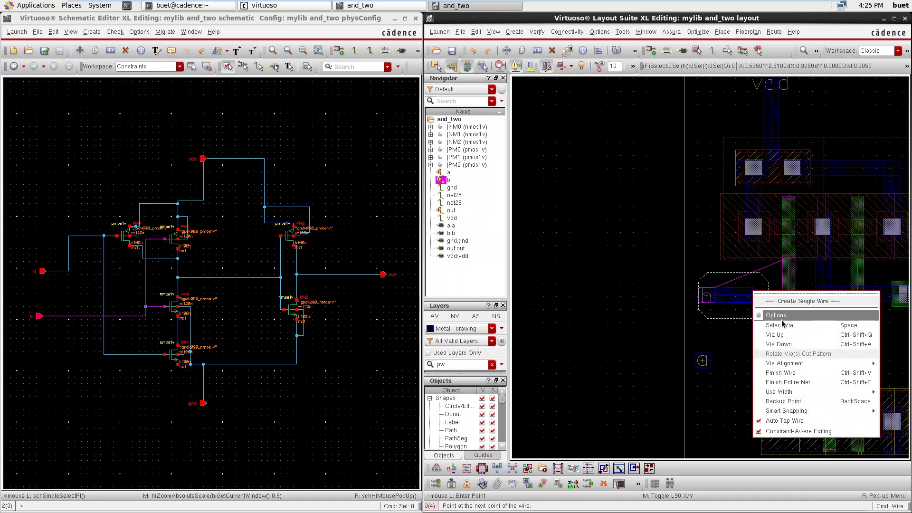
pyautogui.click(778, 315)
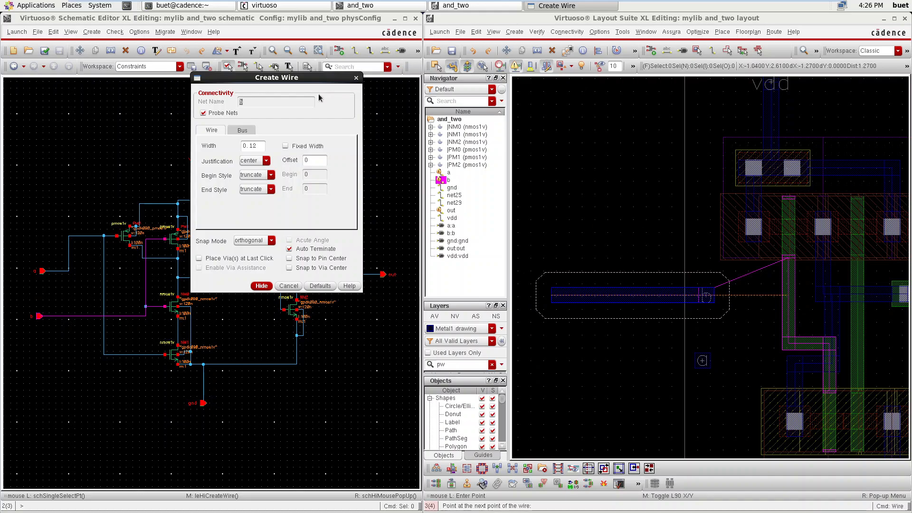
pyautogui.click(357, 78)
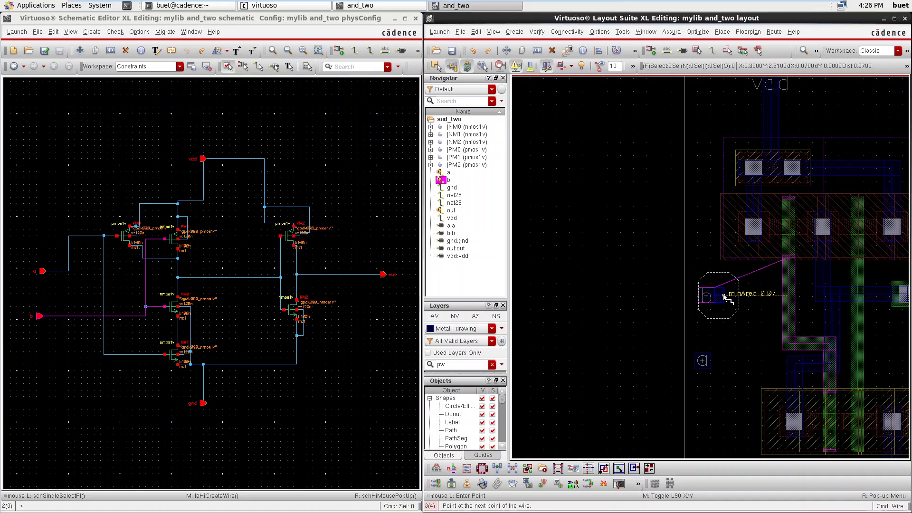
pyautogui.rightClick(742, 306)
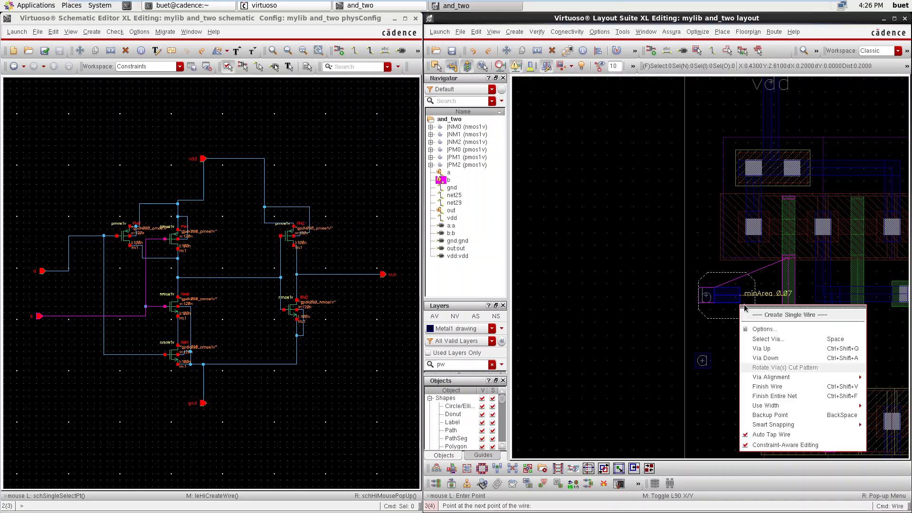
pyautogui.click(770, 359)
pyautogui.keyDown('ctrl'); pyautogui.scroll(2, 771, 304); pyautogui.keyUp('ctrl')
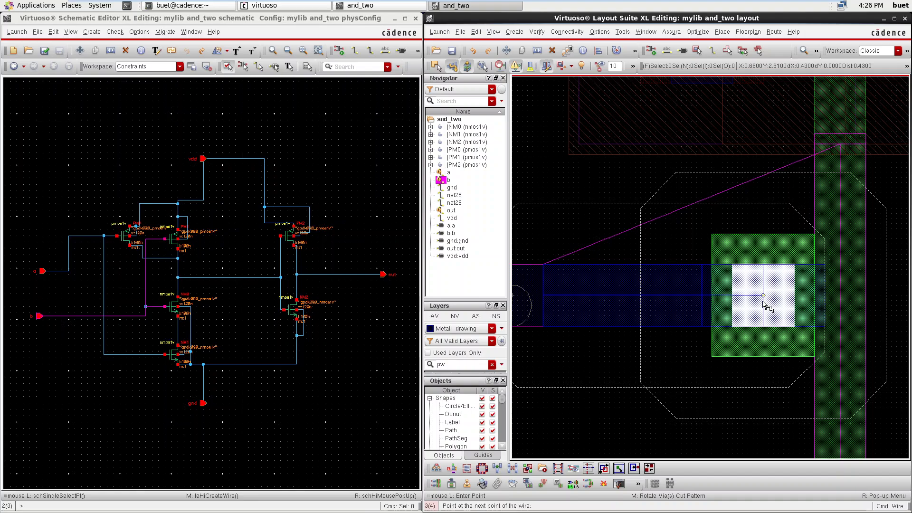
pyautogui.click(762, 303)
pyautogui.click(853, 306)
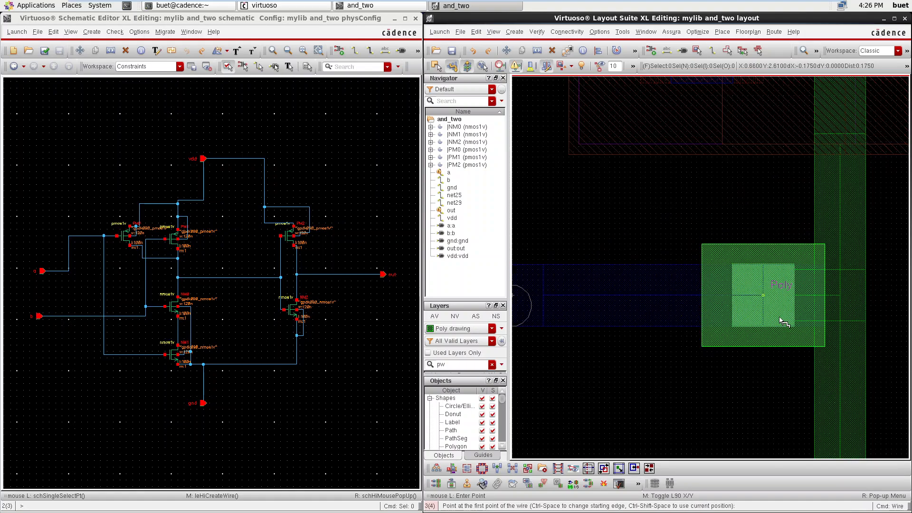
# - Start a Metal1 wire at pin a and inspect its horizontal path across to the middle Poly gate
pyautogui.press('f')
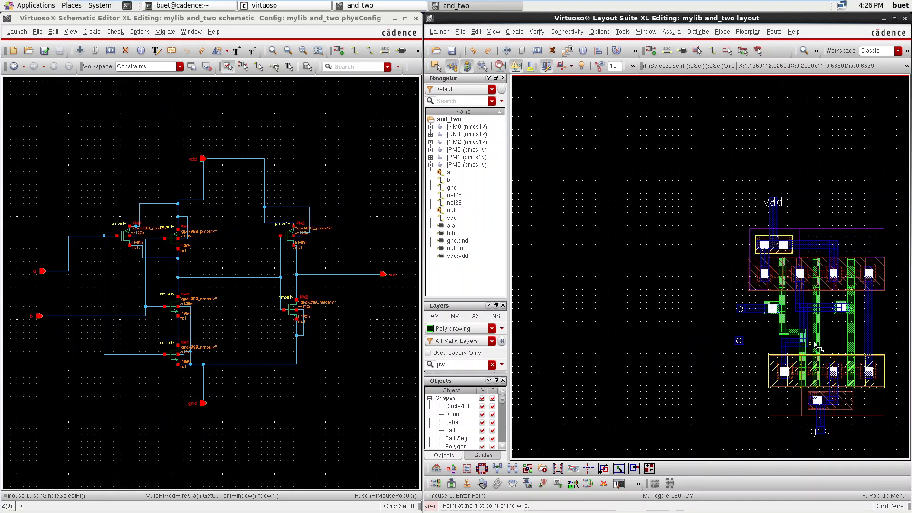
pyautogui.keyDown('ctrl'); pyautogui.scroll(3, 812, 343); pyautogui.keyUp('ctrl')
pyautogui.keyDown('ctrl'); pyautogui.scroll(-2, 768, 333); pyautogui.keyUp('ctrl')
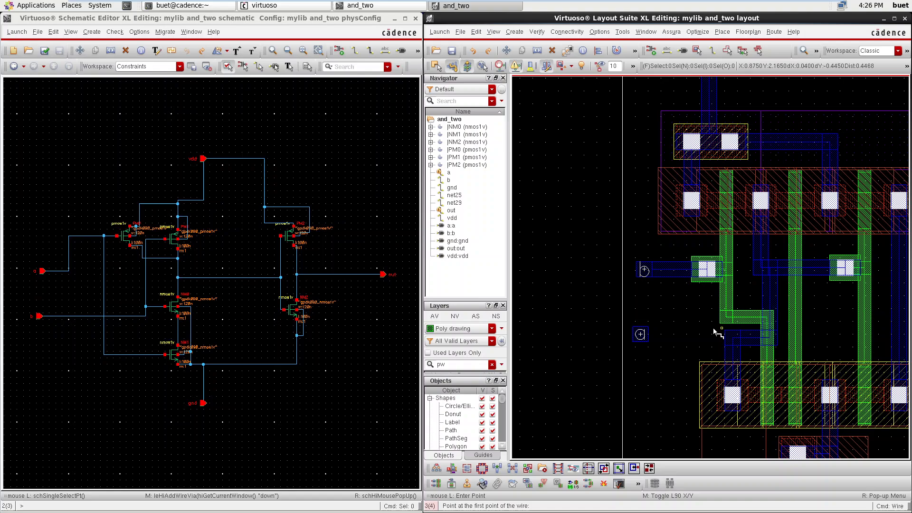
pyautogui.click(650, 335)
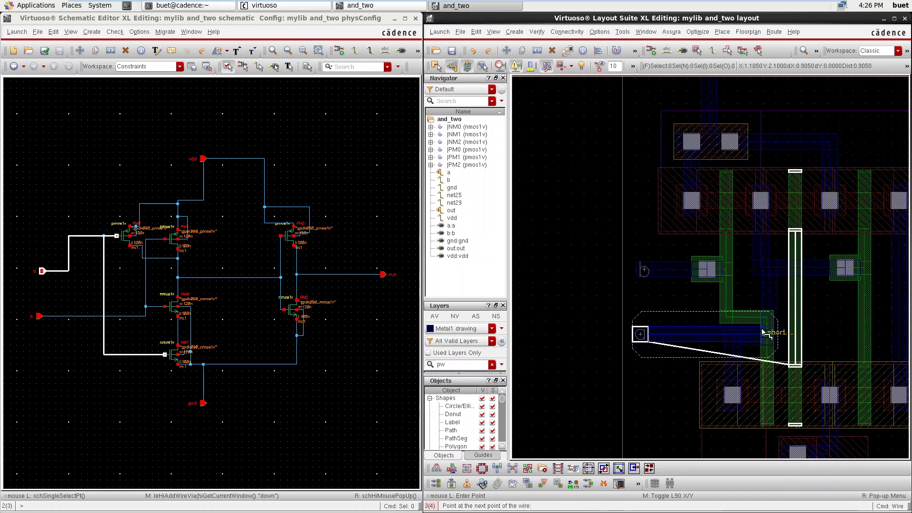
pyautogui.keyDown('ctrl'); pyautogui.scroll(4, 780, 341); pyautogui.keyUp('ctrl')
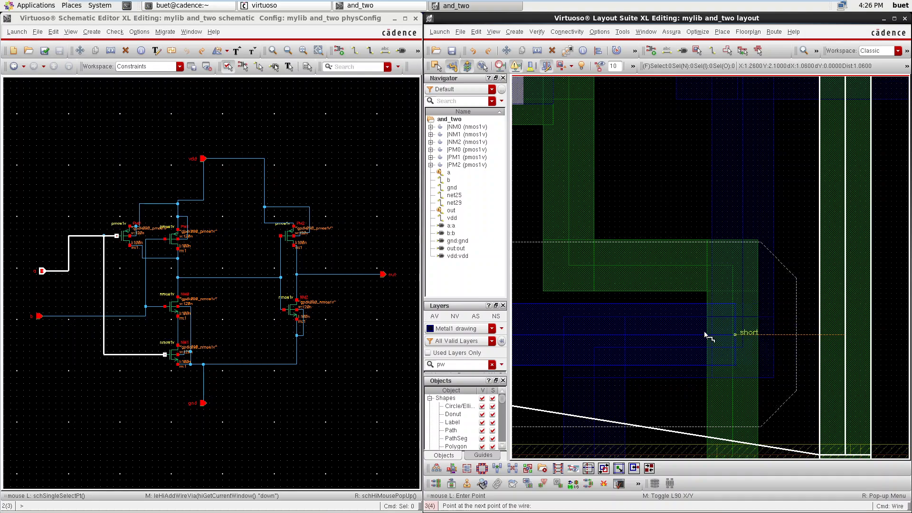
pyautogui.keyDown('ctrl'); pyautogui.scroll(-3, 723, 336); pyautogui.keyUp('ctrl')
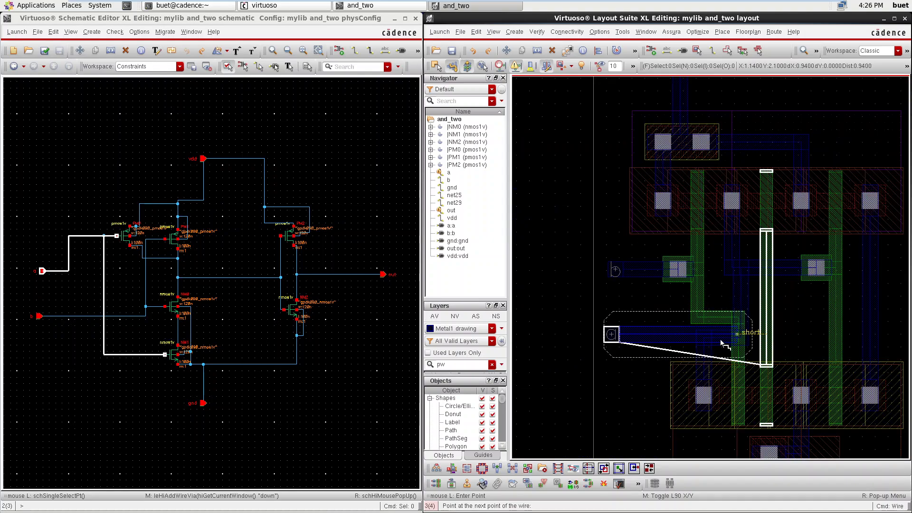
pyautogui.keyDown('ctrl'); pyautogui.scroll(1, 718, 335); pyautogui.keyUp('ctrl')
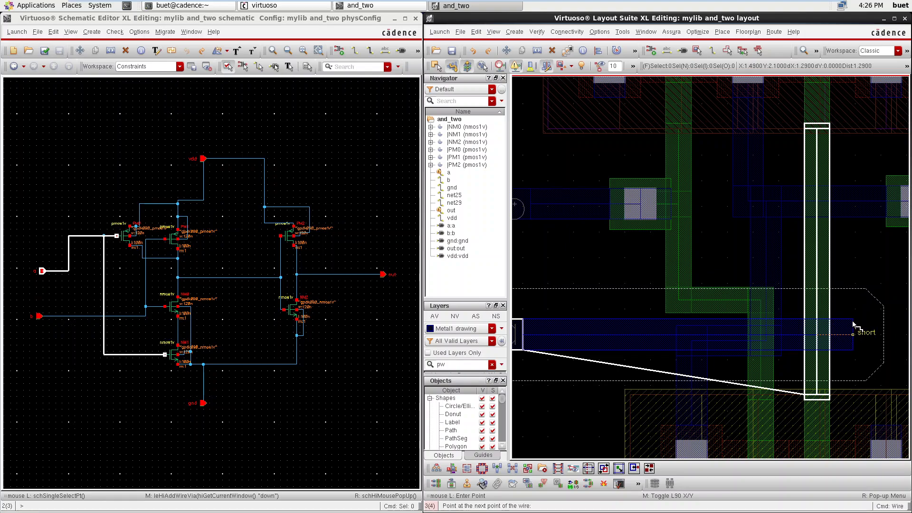
pyautogui.keyDown('ctrl'); pyautogui.scroll(-3, 868, 318); pyautogui.keyUp('ctrl')
pyautogui.keyDown('ctrl'); pyautogui.scroll(1, 866, 317); pyautogui.keyUp('ctrl')
pyautogui.keyDown('ctrl'); pyautogui.scroll(-3, 865, 317); pyautogui.keyUp('ctrl')
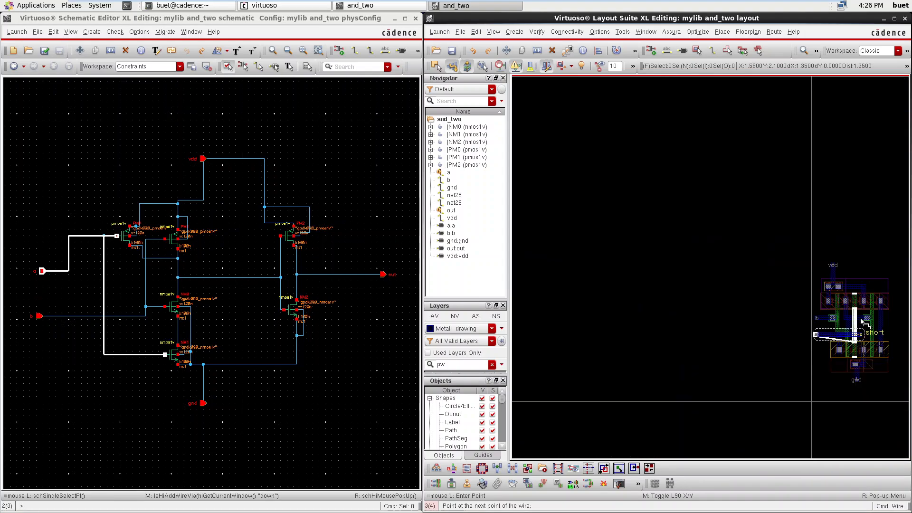
pyautogui.keyDown('ctrl'); pyautogui.scroll(1, 859, 317); pyautogui.keyUp('ctrl')
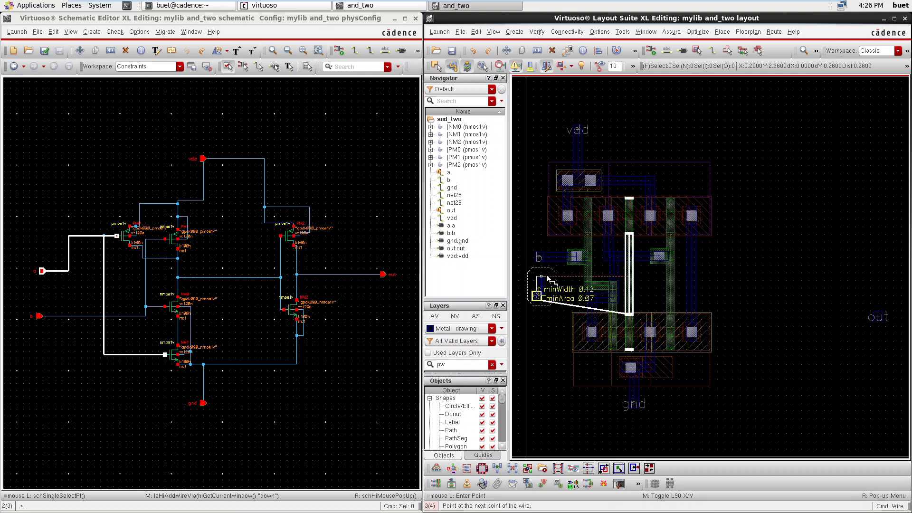
pyautogui.keyDown('ctrl'); pyautogui.scroll(2, 546, 283); pyautogui.keyUp('ctrl')
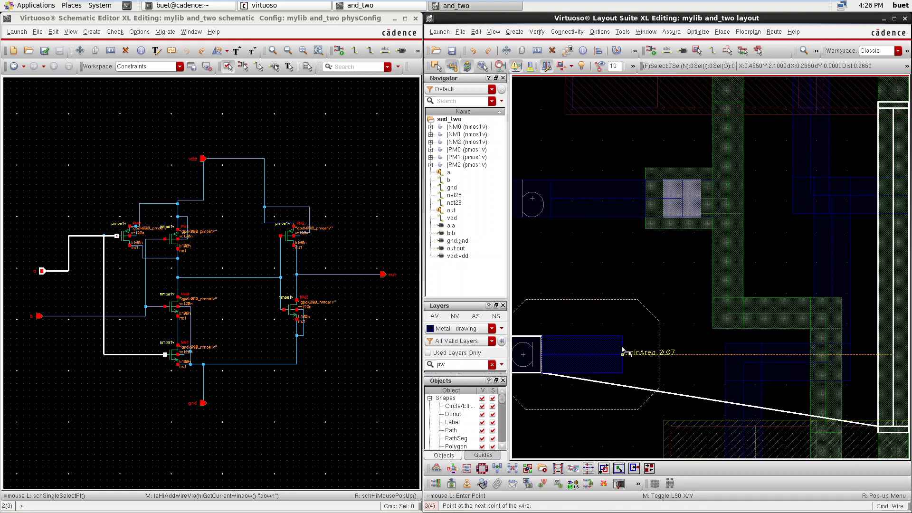
# - Place a via up to Metal2 on the wire just right of pin a to continue it in Metal2
pyautogui.rightClick(623, 348)
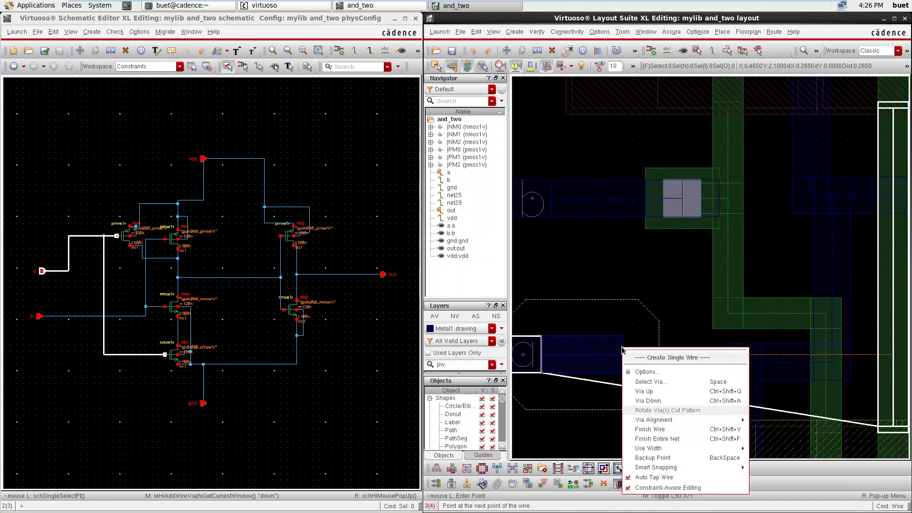
pyautogui.click(626, 391)
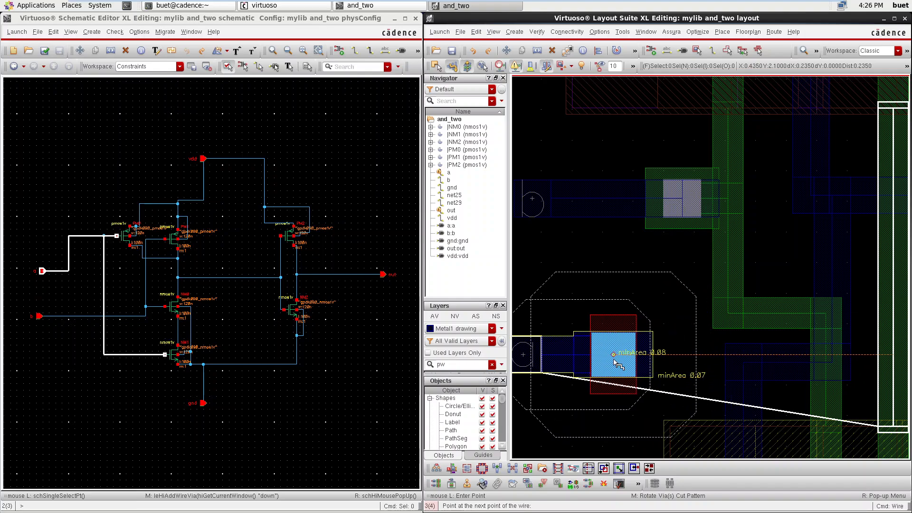
pyautogui.rightClick(611, 360)
pyautogui.click(626, 389)
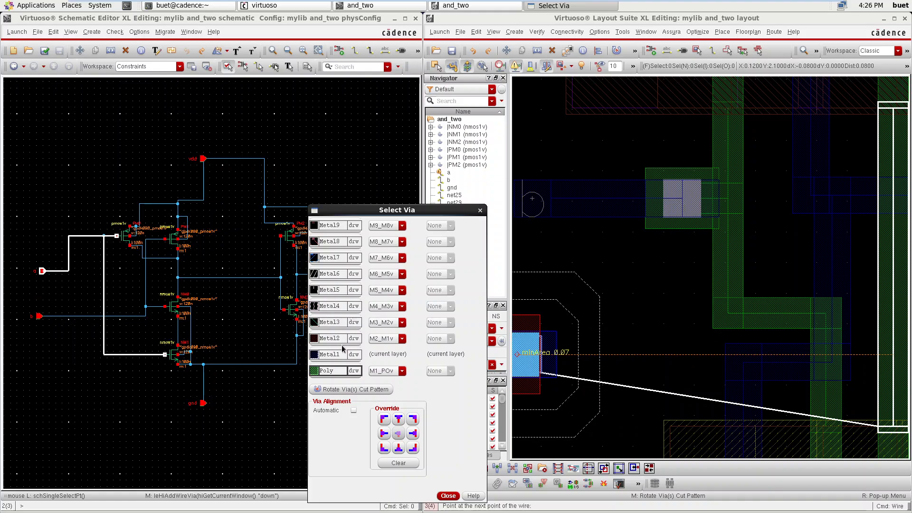
pyautogui.click(448, 496)
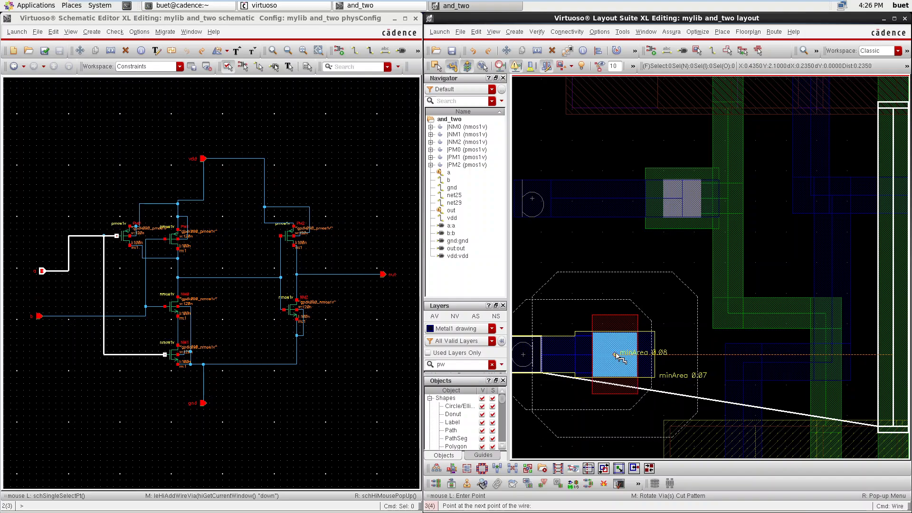
pyautogui.click(625, 354)
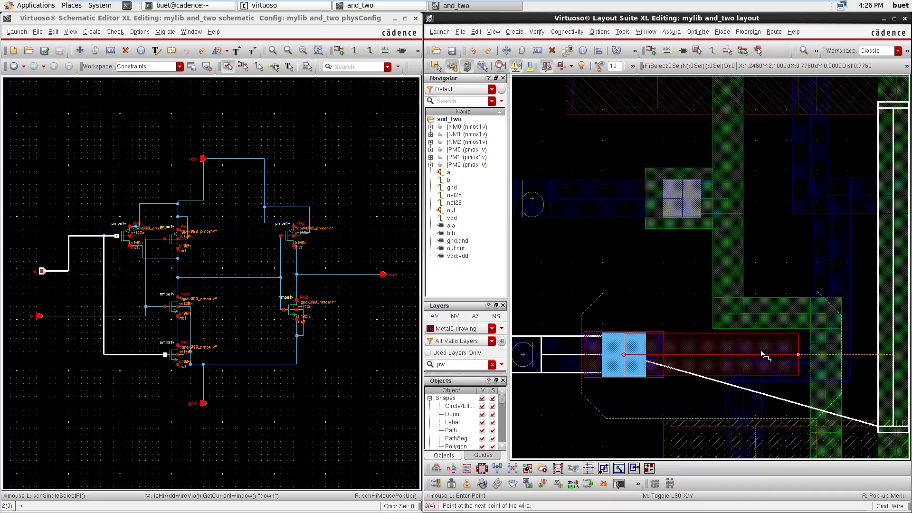
# - Try to route the Metal2 wire past the middle Poly gate and end it with a stacked via down to Poly
pyautogui.keyDown('ctrl'); pyautogui.scroll(-4, 848, 369); pyautogui.keyUp('ctrl')
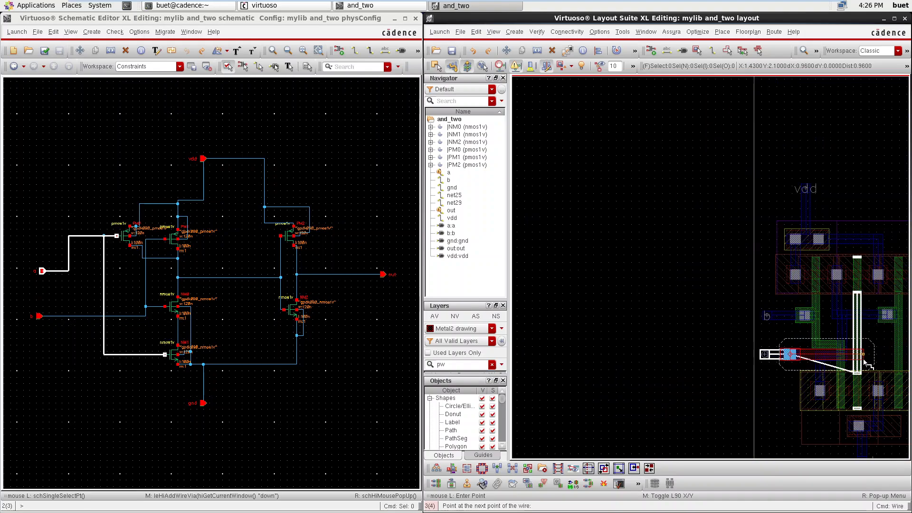
pyautogui.keyDown('ctrl'); pyautogui.scroll(4, 884, 352); pyautogui.keyUp('ctrl')
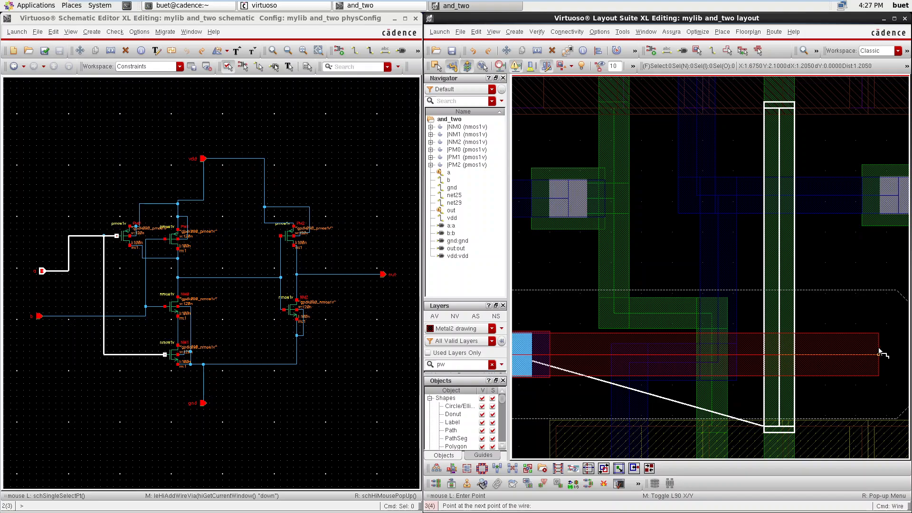
pyautogui.rightClick(880, 353)
pyautogui.click(814, 383)
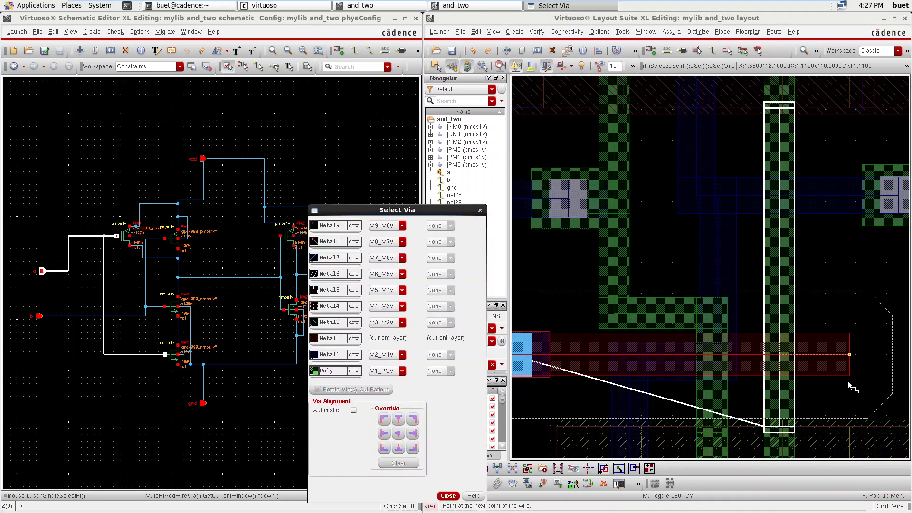
pyautogui.click(322, 372)
pyautogui.keyDown('ctrl'); pyautogui.scroll(-5, 865, 322); pyautogui.keyUp('ctrl')
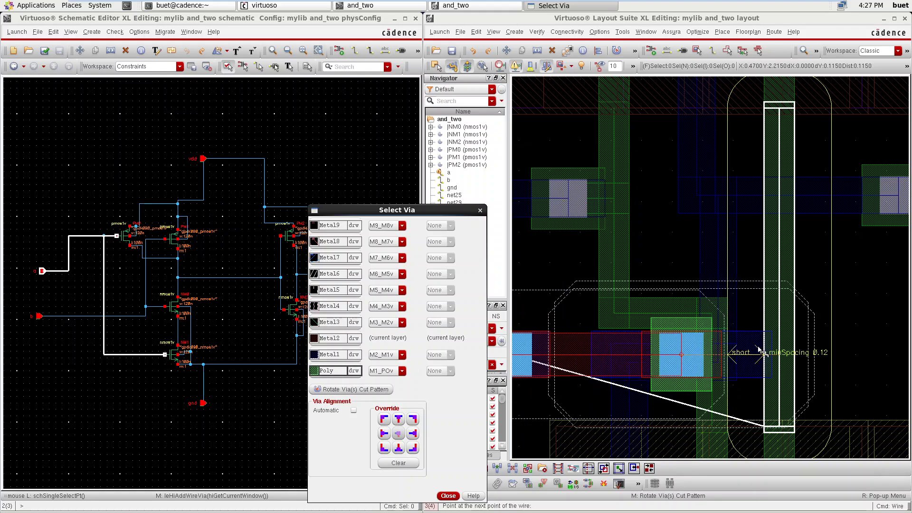
pyautogui.keyDown('ctrl'); pyautogui.scroll(4, 863, 321); pyautogui.keyUp('ctrl')
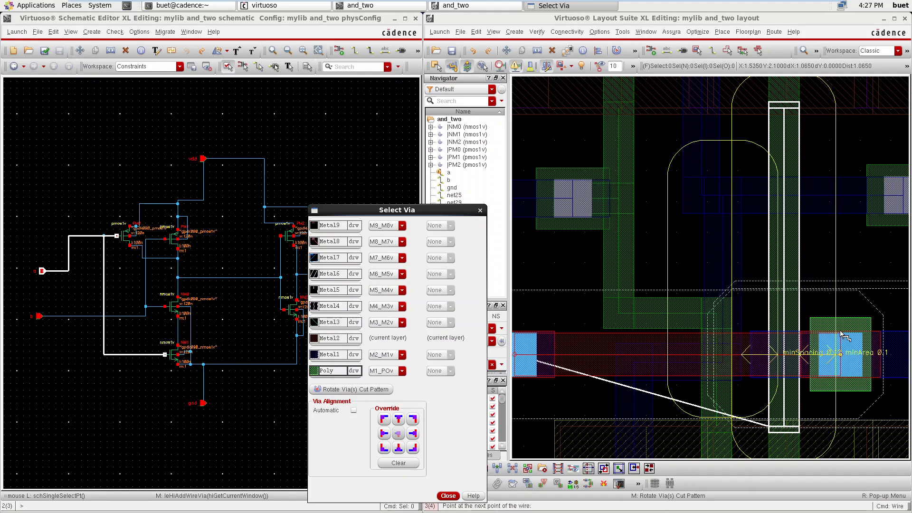
pyautogui.keyDown('ctrl'); pyautogui.scroll(-6, 857, 335); pyautogui.keyUp('ctrl')
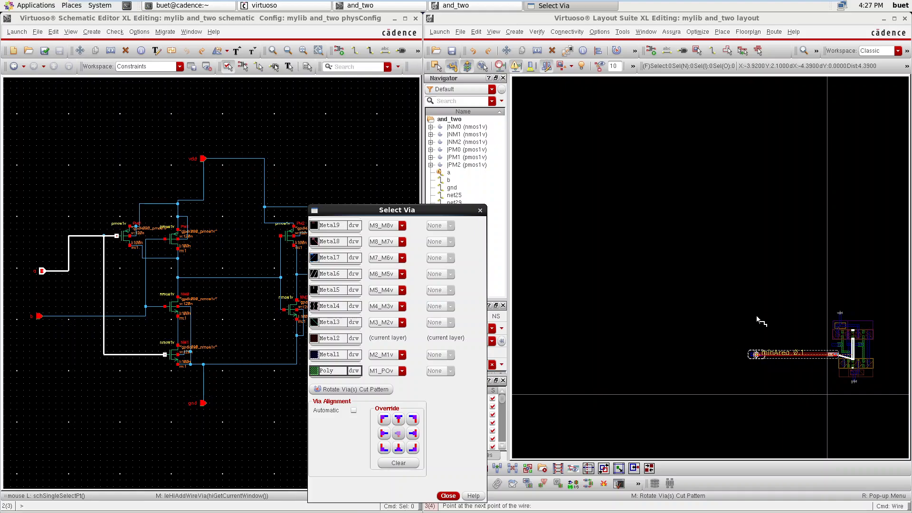
pyautogui.keyDown('ctrl'); pyautogui.scroll(3, 855, 328); pyautogui.keyUp('ctrl')
pyautogui.keyDown('ctrl'); pyautogui.scroll(4, 869, 338); pyautogui.keyUp('ctrl')
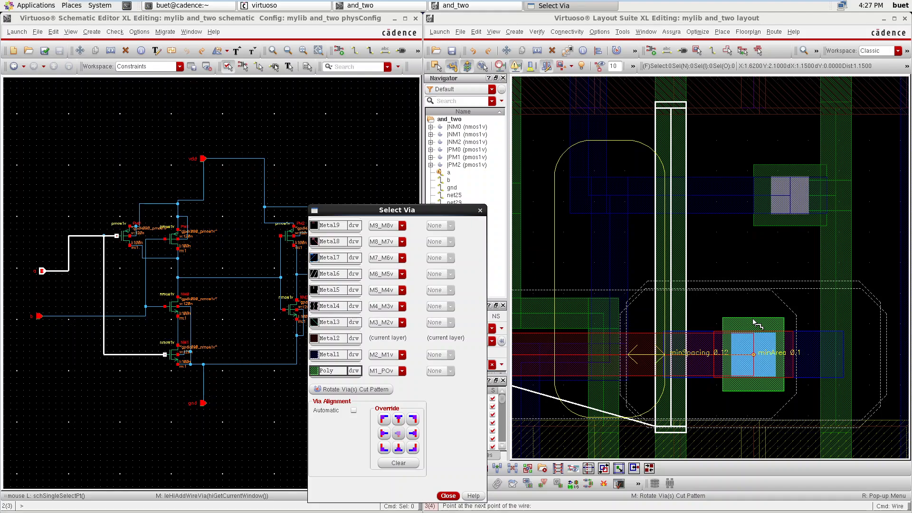
pyautogui.click(758, 325)
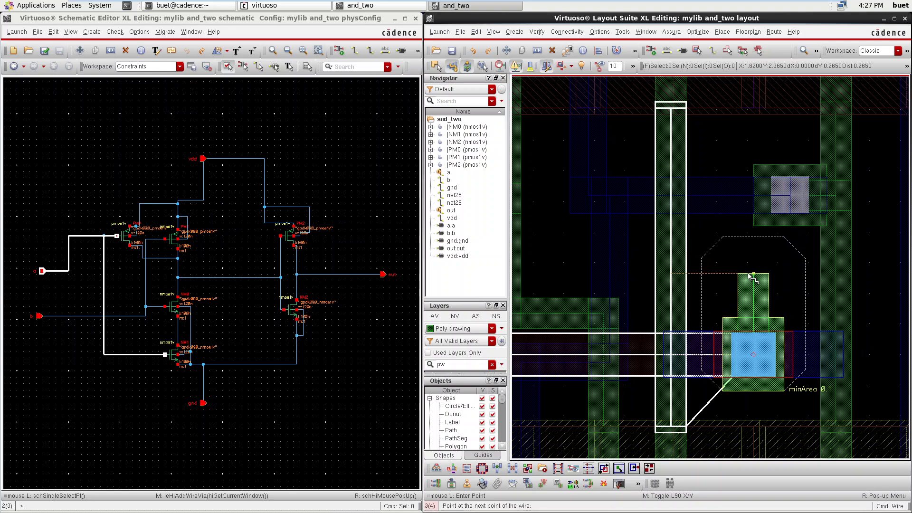
pyautogui.click(749, 274)
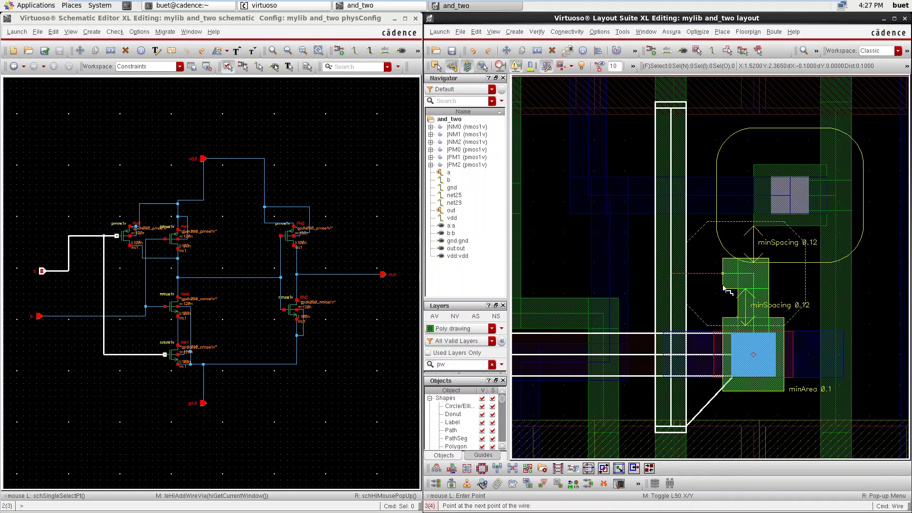
pyautogui.press('Escape')
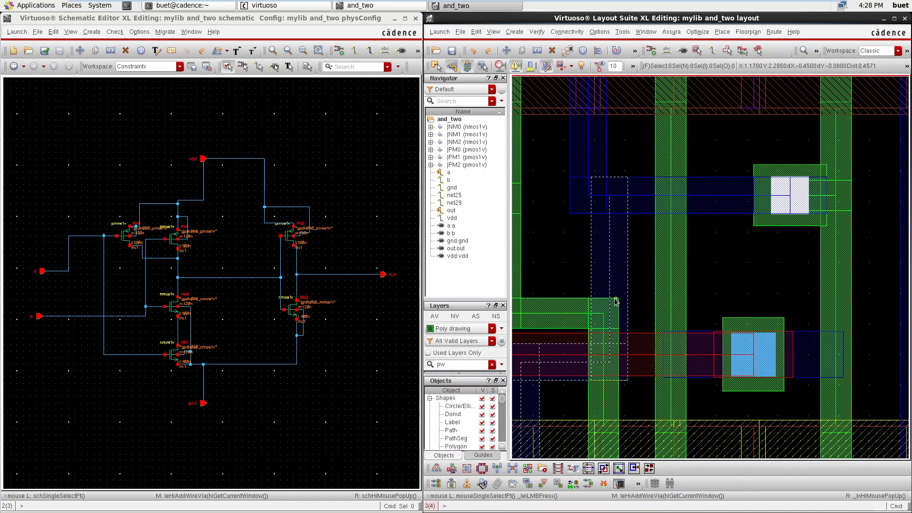
# - Stretch the lower vertical Metal1 segment left until it aligns with the vertical Metal1 wire above it
pyautogui.press('s')
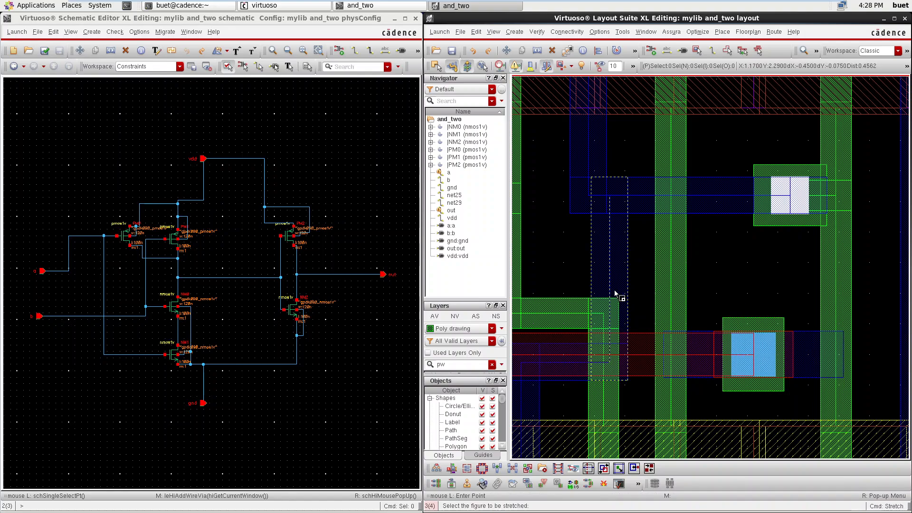
pyautogui.click(610, 263)
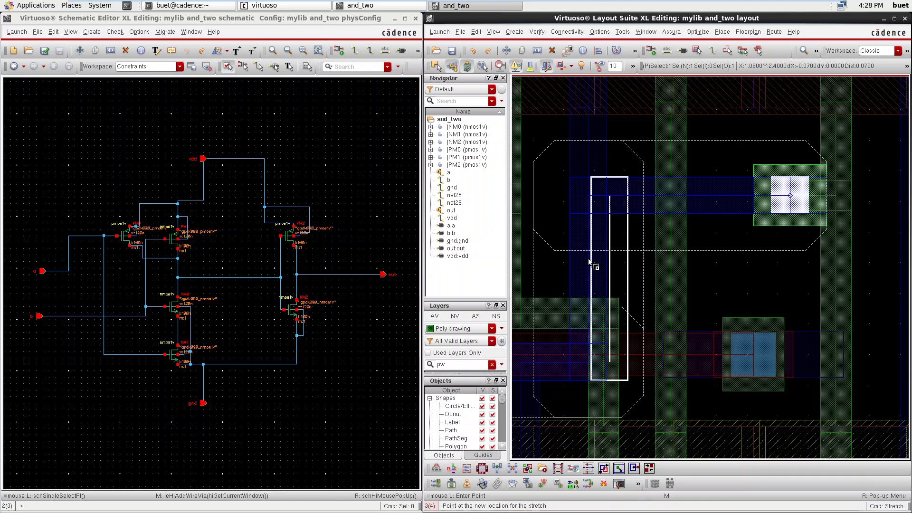
pyautogui.click(589, 261)
pyautogui.press('Escape')
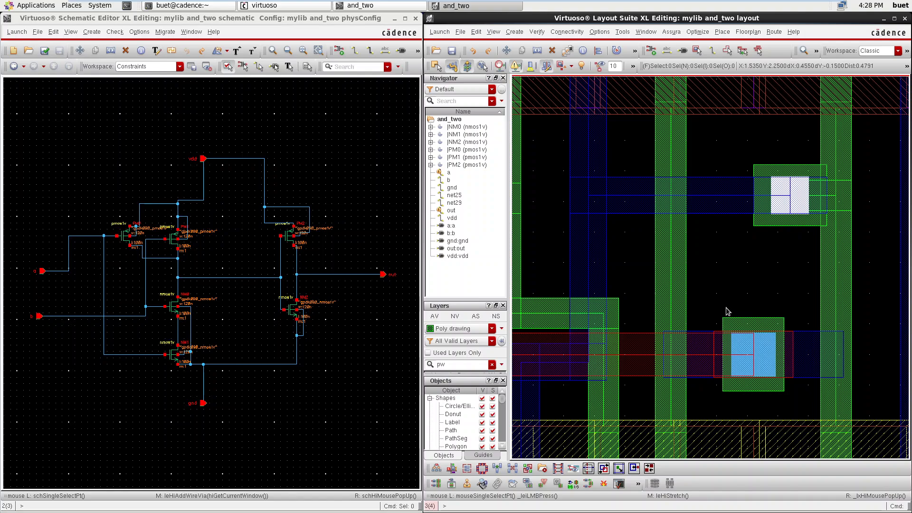
# - Join the stacked via to the middle gate with a short horizontal Poly wire
pyautogui.click(753, 345)
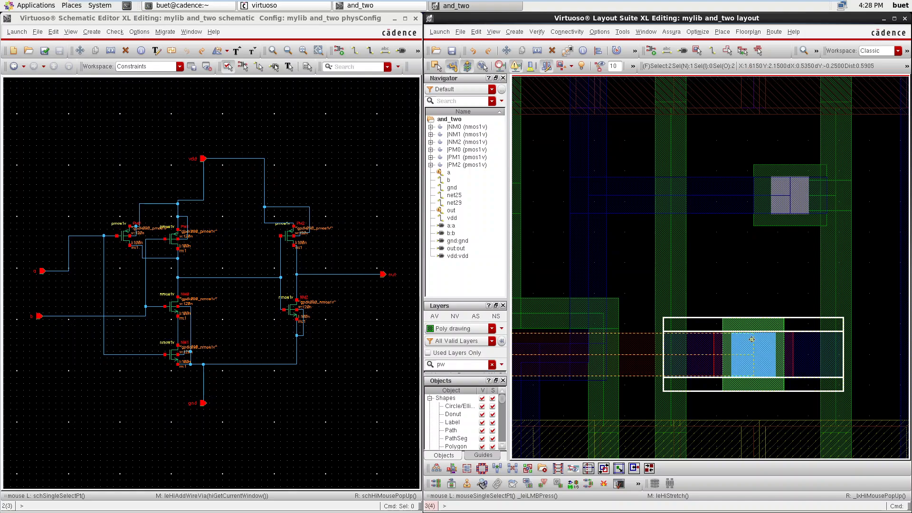
pyautogui.click(762, 295)
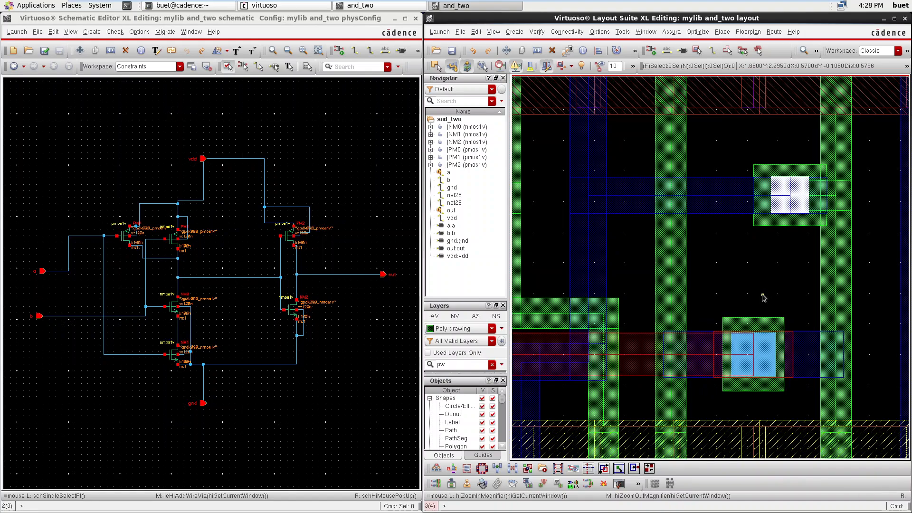
pyautogui.press('p')
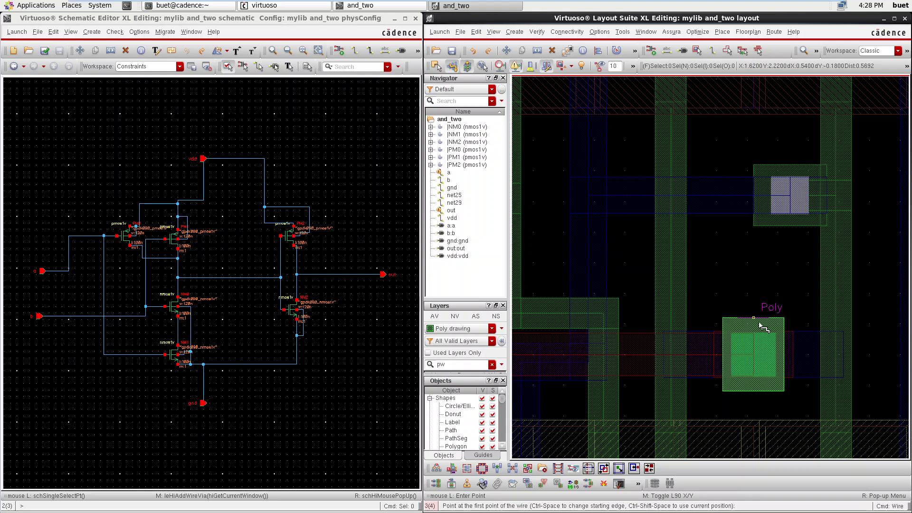
pyautogui.click(752, 354)
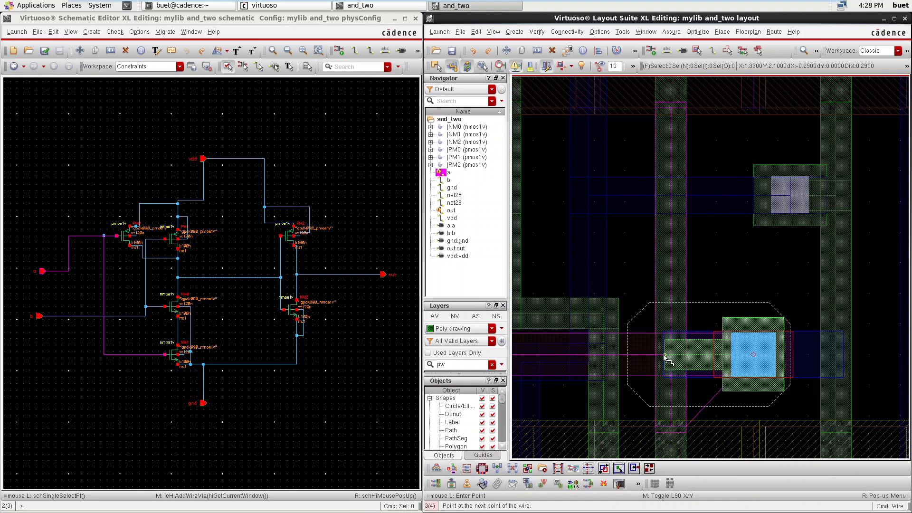
pyautogui.doubleClick(663, 360)
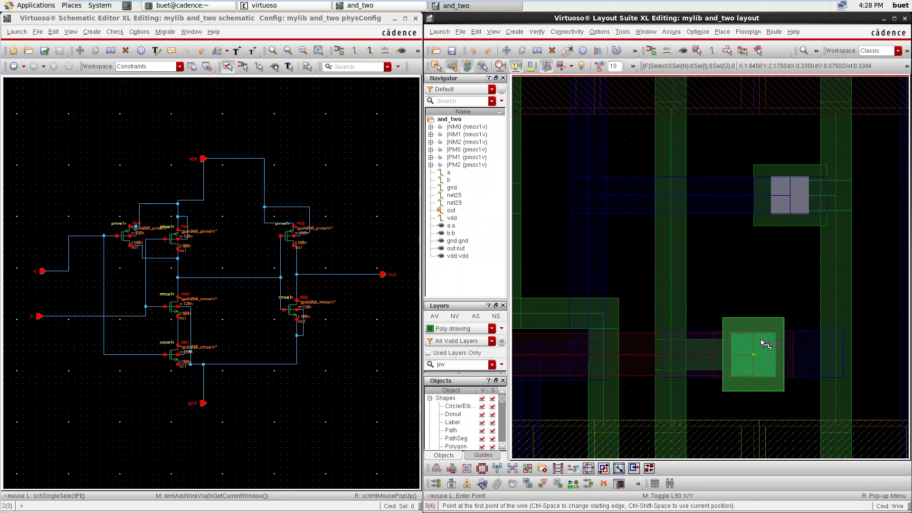
# - Undo the Poly stub, the segment stretch, the stacked via and the Metal2 wire, back to the via beside pin a
pyautogui.scroll(-3, 741, 323)
pyautogui.scroll(2, 725, 326)
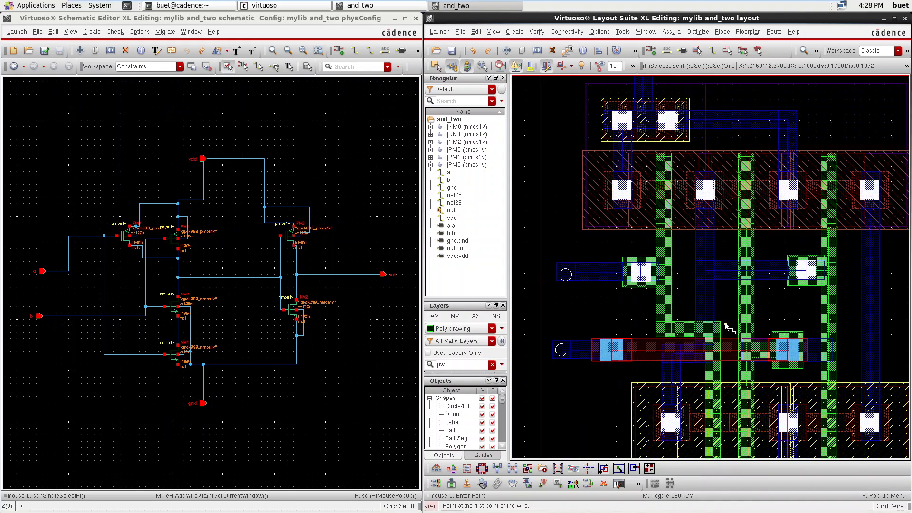
pyautogui.press('u')
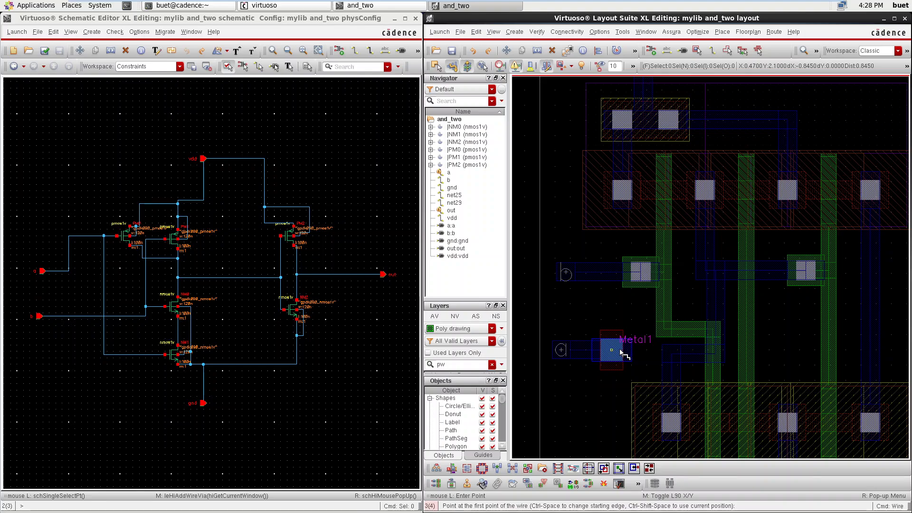
# - Try rerouting Metal2 from the via beside pin a and positioning a stacked via to Poly between the middle and rightmost gates
pyautogui.keyDown('ctrl'); pyautogui.scroll(2, 628, 354); pyautogui.keyUp('ctrl')
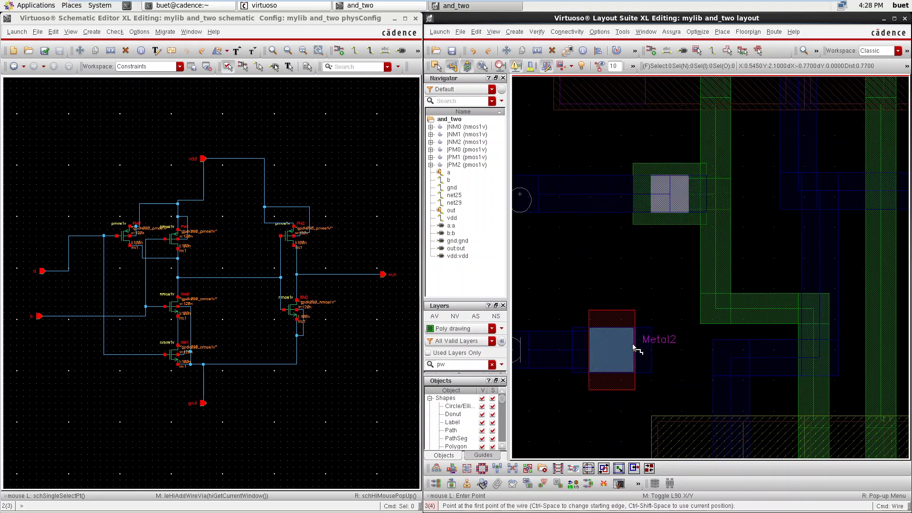
pyautogui.click(634, 349)
pyautogui.keyDown('ctrl'); pyautogui.scroll(-3, 760, 336); pyautogui.keyUp('ctrl')
pyautogui.keyDown('ctrl'); pyautogui.scroll(1, 776, 336); pyautogui.keyUp('ctrl')
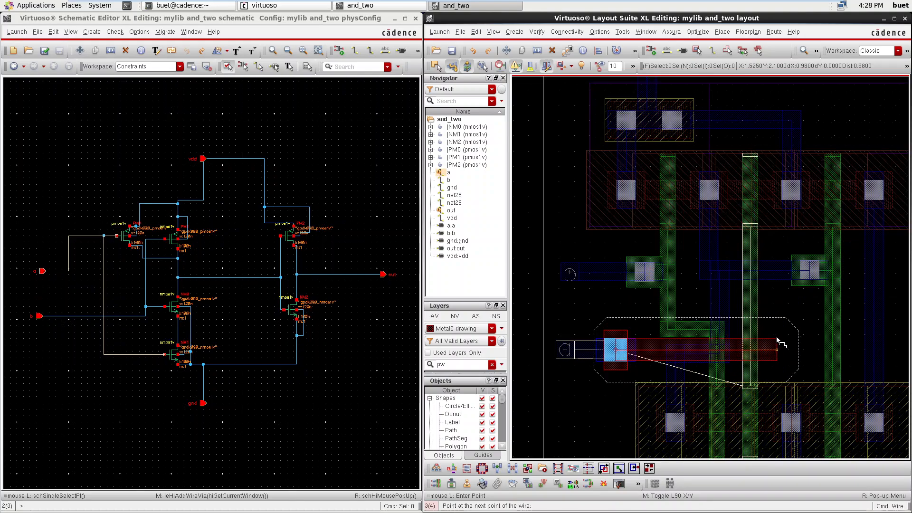
pyautogui.keyDown('ctrl'); pyautogui.scroll(1, 776, 336); pyautogui.keyUp('ctrl')
pyautogui.rightClick(785, 340)
pyautogui.click(803, 376)
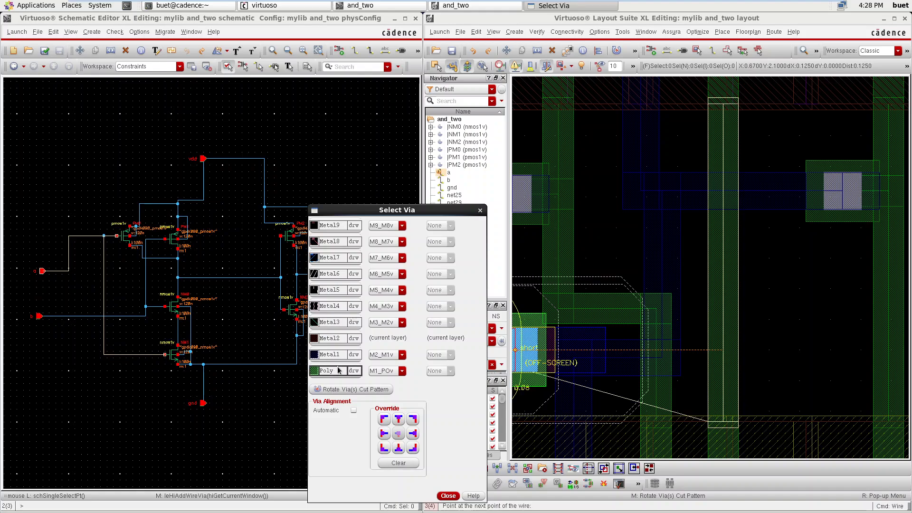
pyautogui.click(448, 495)
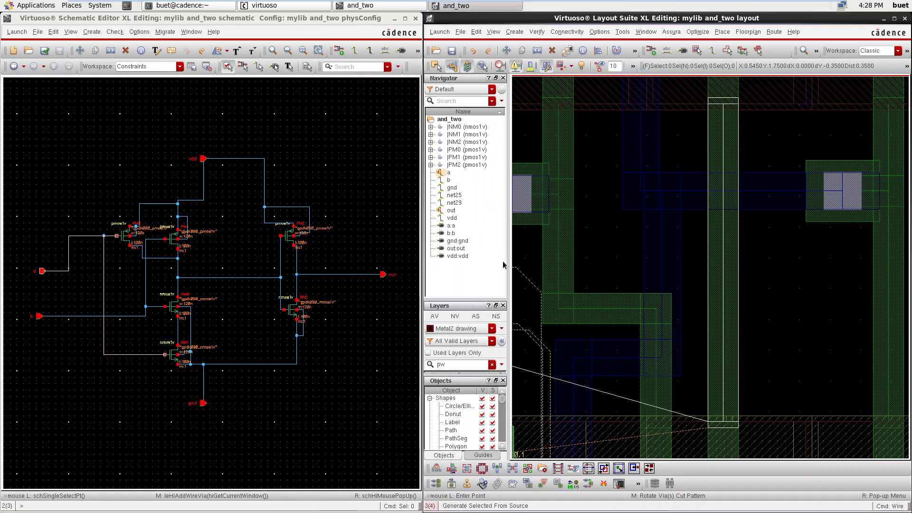
pyautogui.click(448, 174)
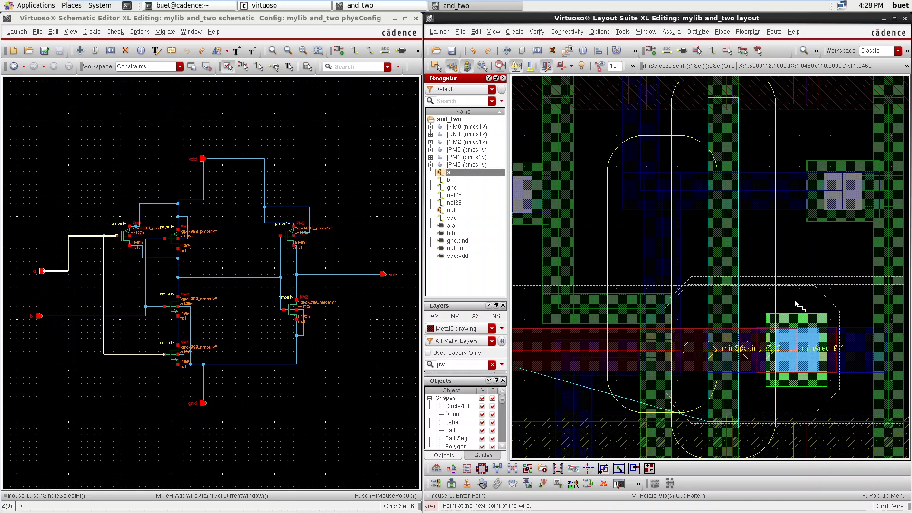
pyautogui.keyDown('ctrl'); pyautogui.scroll(3, 802, 315); pyautogui.keyUp('ctrl')
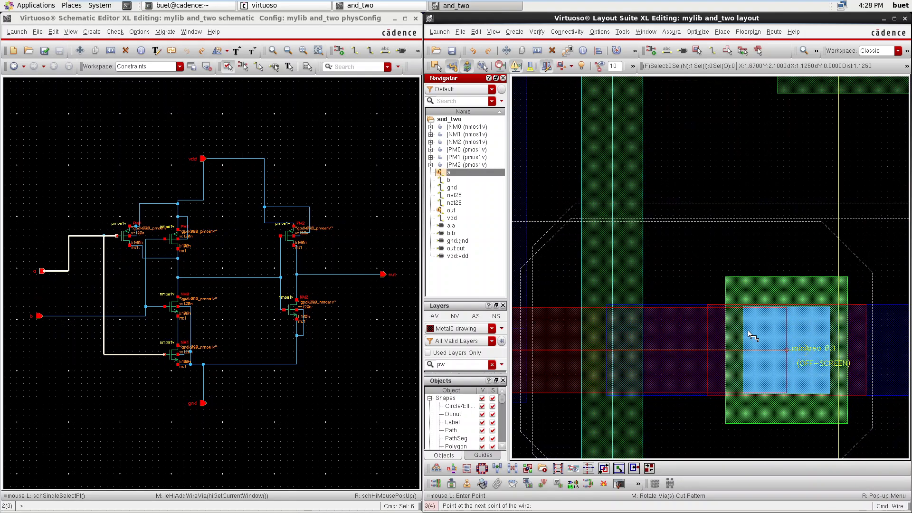
pyautogui.keyDown('ctrl'); pyautogui.scroll(-3, 750, 327); pyautogui.keyUp('ctrl')
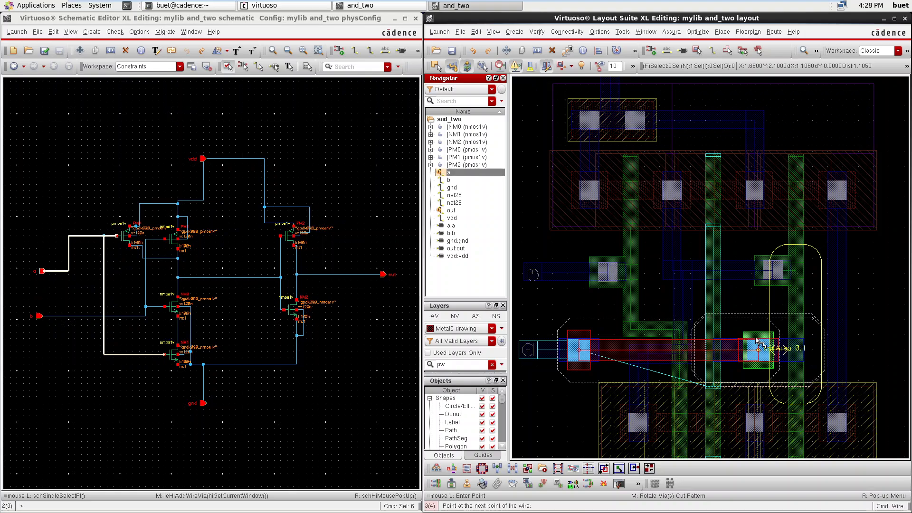
pyautogui.keyDown('ctrl'); pyautogui.scroll(2, 753, 343); pyautogui.keyUp('ctrl')
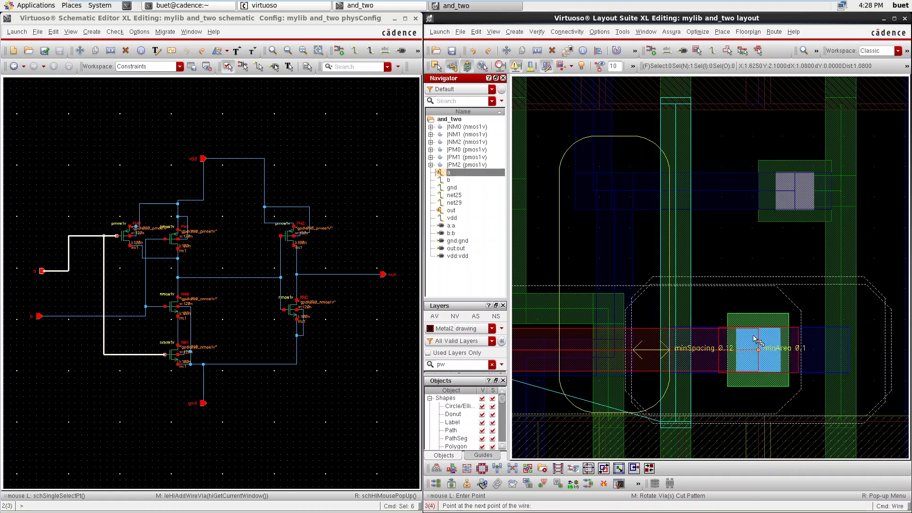
pyautogui.keyDown('ctrl'); pyautogui.scroll(-2, 767, 349); pyautogui.keyUp('ctrl')
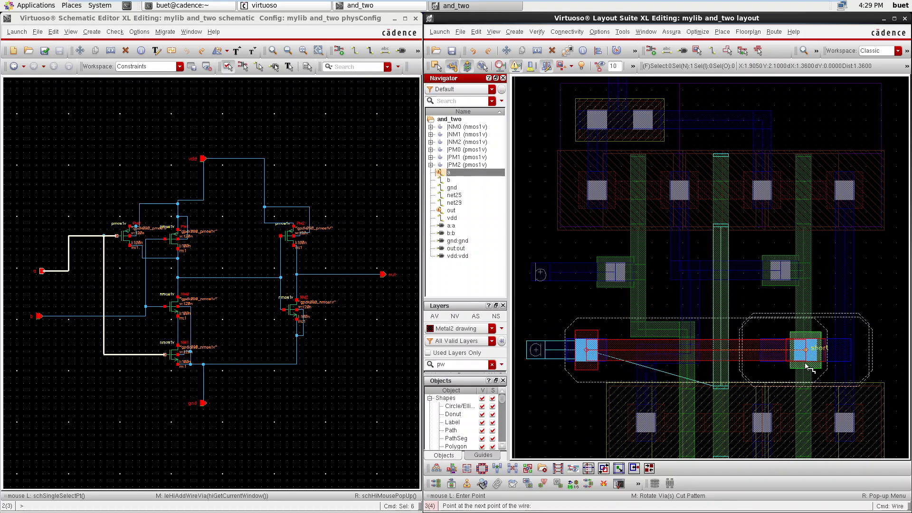
pyautogui.press('Escape')
# - Stretch the whole Z-shaped Metal1 path left so its vertical segment aligns with the vertical Metal1 wire above
pyautogui.click(692, 306)
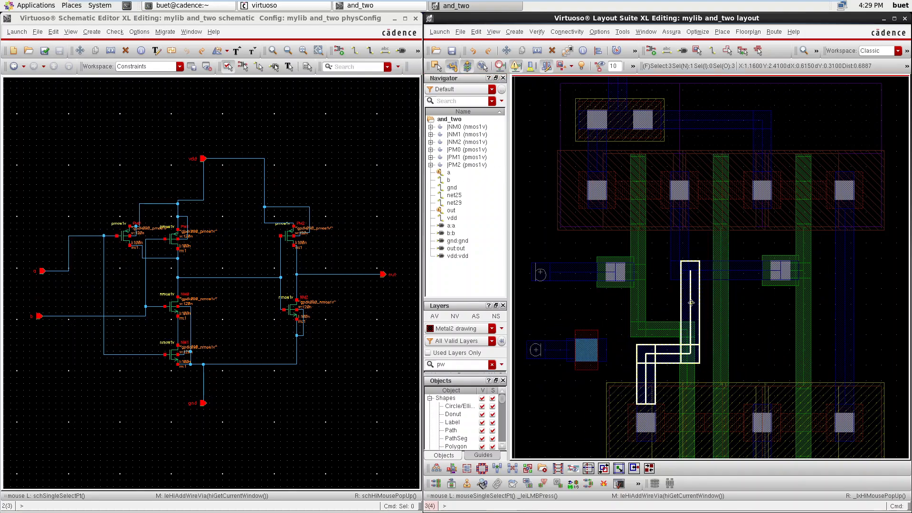
pyautogui.press('s')
pyautogui.keyDown('ctrl'); pyautogui.scroll(2, 691, 305); pyautogui.keyUp('ctrl')
pyautogui.click(691, 306)
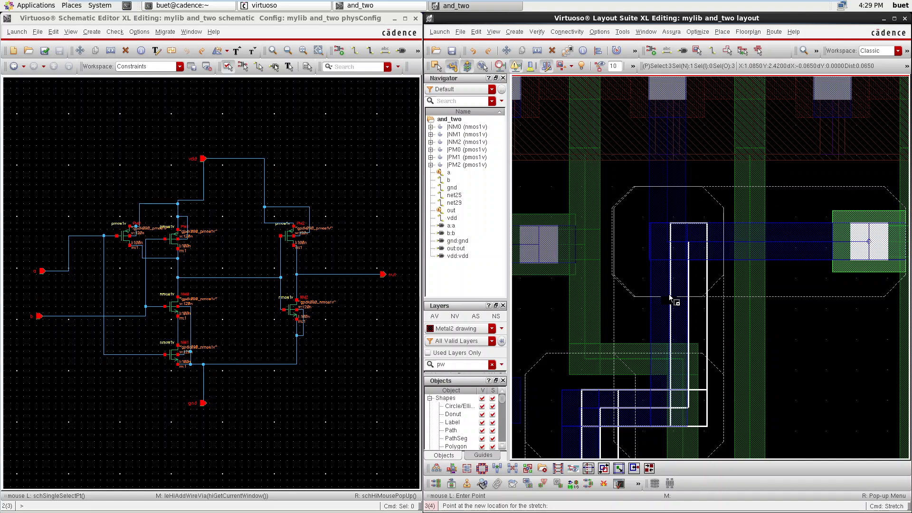
pyautogui.click(671, 296)
pyautogui.keyDown('ctrl'); pyautogui.scroll(-2, 755, 335); pyautogui.keyUp('ctrl')
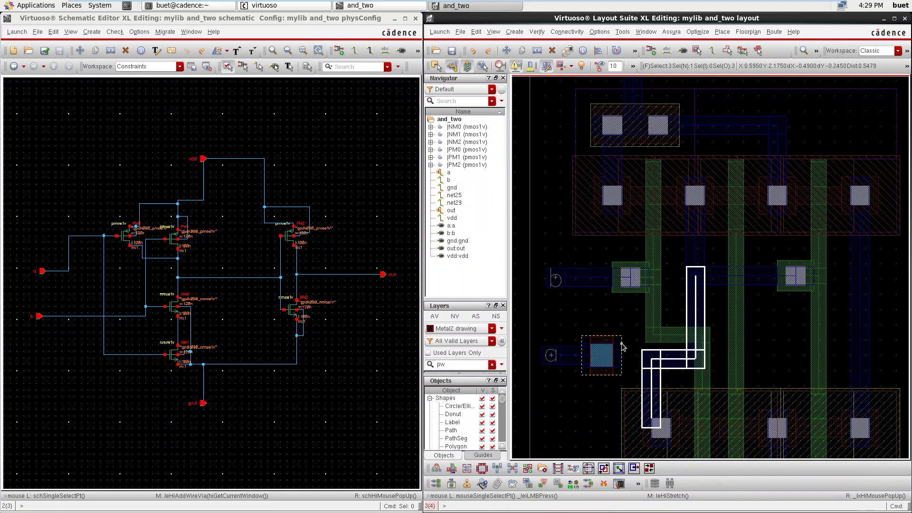
pyautogui.click(577, 384)
# - Route Metal2 about 1.15 right from the via beside pin a and place a stacked via to Poly between the middle and rightmost gates
pyautogui.press('p')
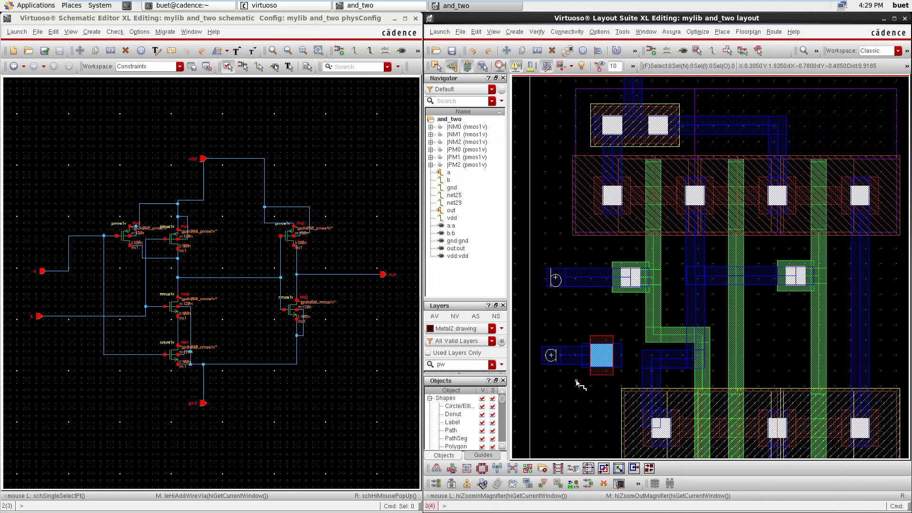
pyautogui.click(613, 357)
pyautogui.rightClick(783, 357)
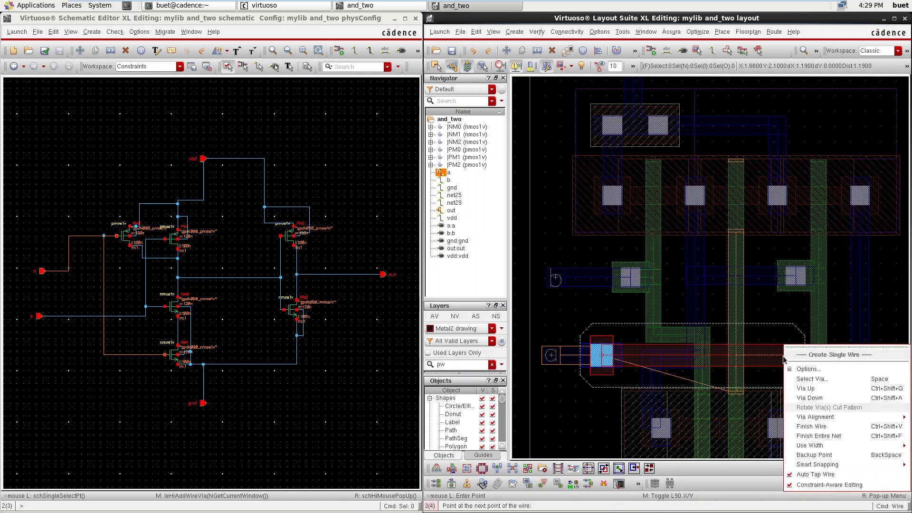
pyautogui.click(812, 379)
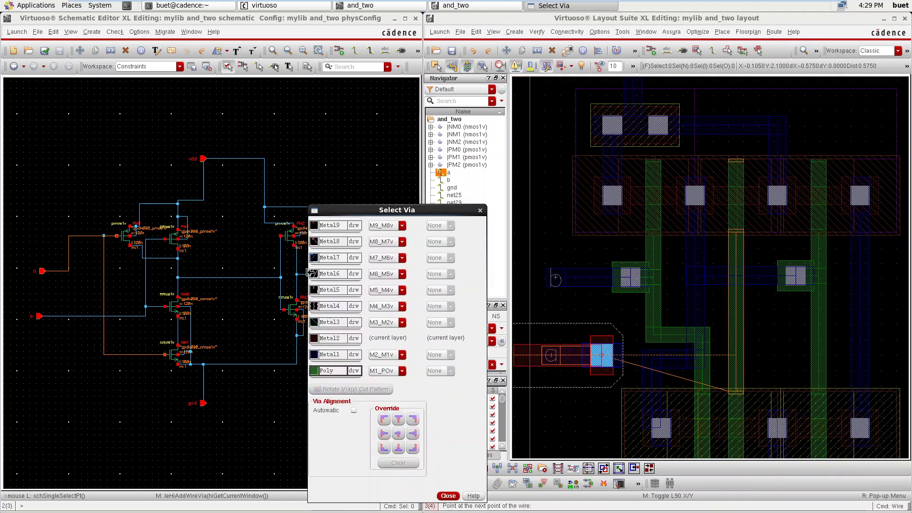
pyautogui.click(340, 372)
pyautogui.click(448, 495)
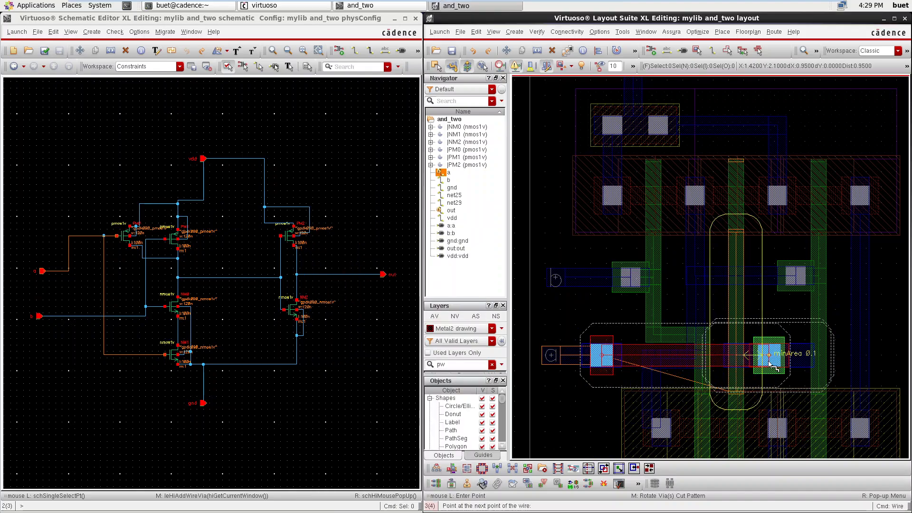
pyautogui.scroll(3, 779, 349)
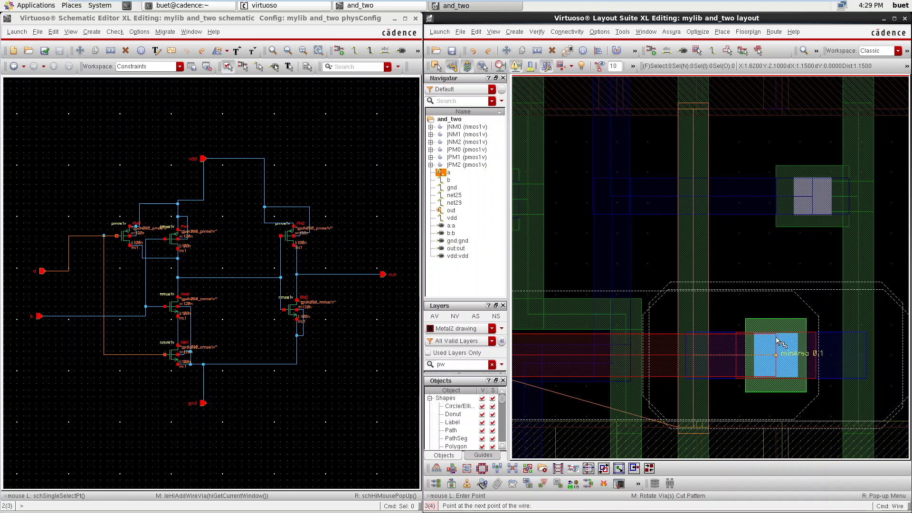
pyautogui.click(777, 339)
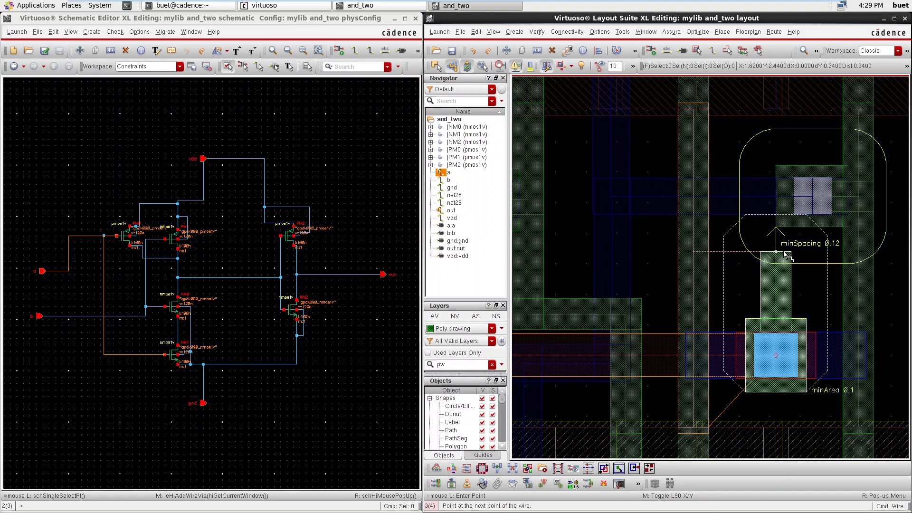
# - Route Poly up about 0.34 from the stacked via and left about 0.24 to join the middle gate
pyautogui.click(785, 257)
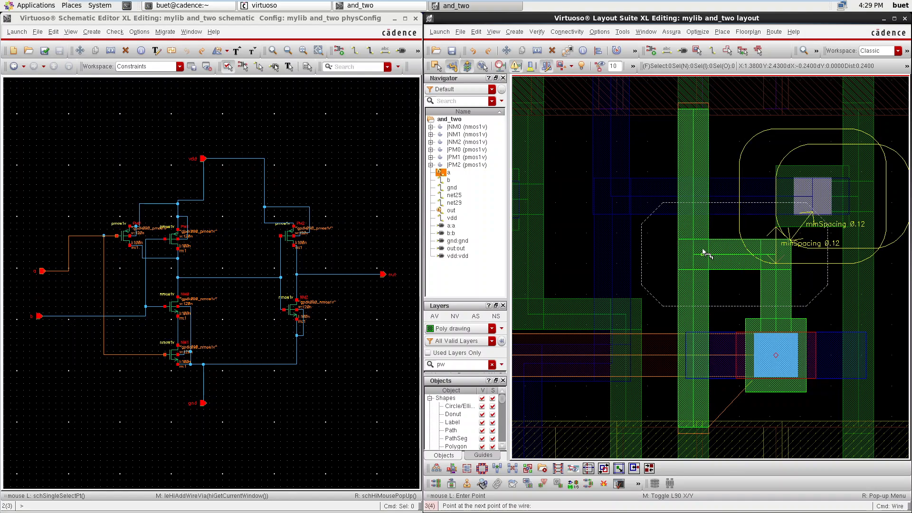
pyautogui.click(703, 251)
pyautogui.scroll(-2, 792, 193)
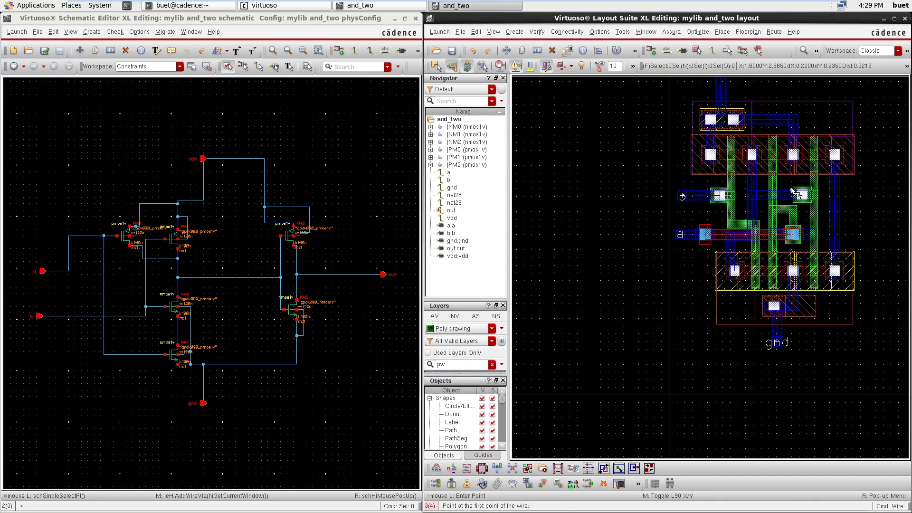
pyautogui.scroll(1, 789, 187)
pyautogui.scroll(2, 789, 183)
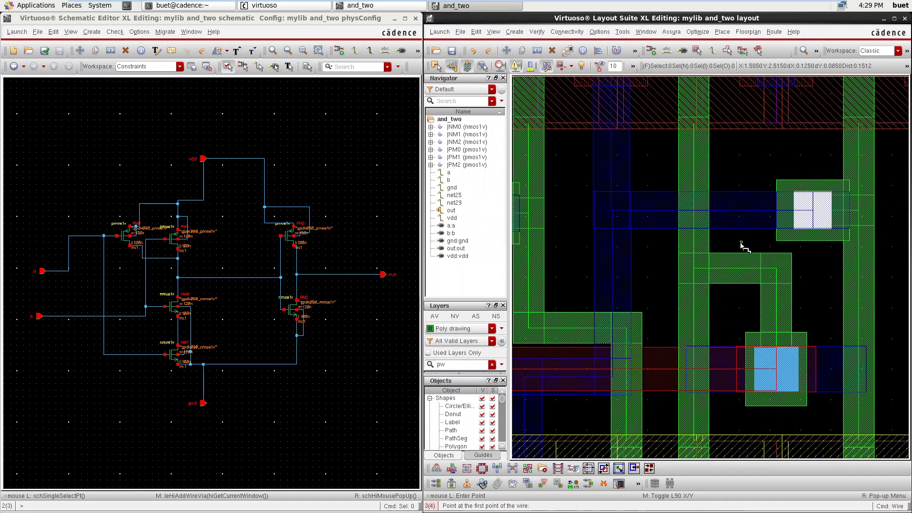
# - Stretch the horizontal Poly segment between the middle gate and the stacked via down by 0.04
pyautogui.press('s')
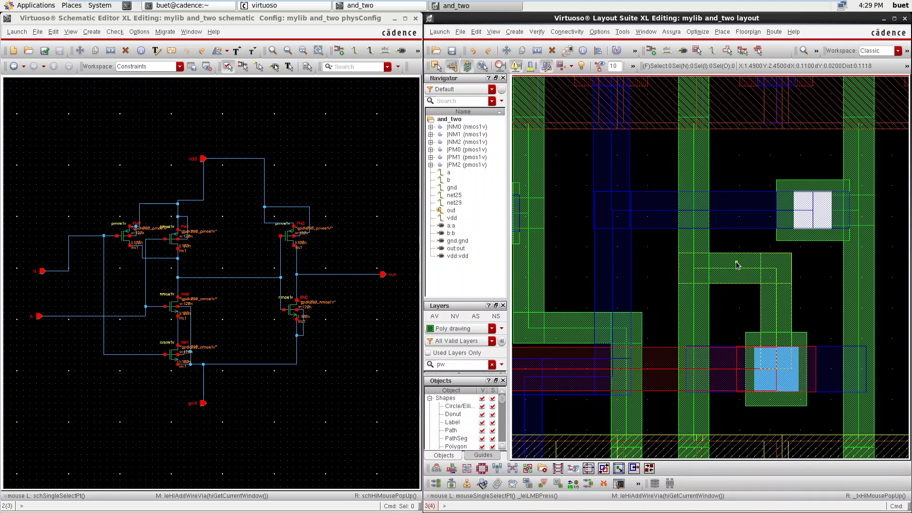
pyautogui.click(741, 271)
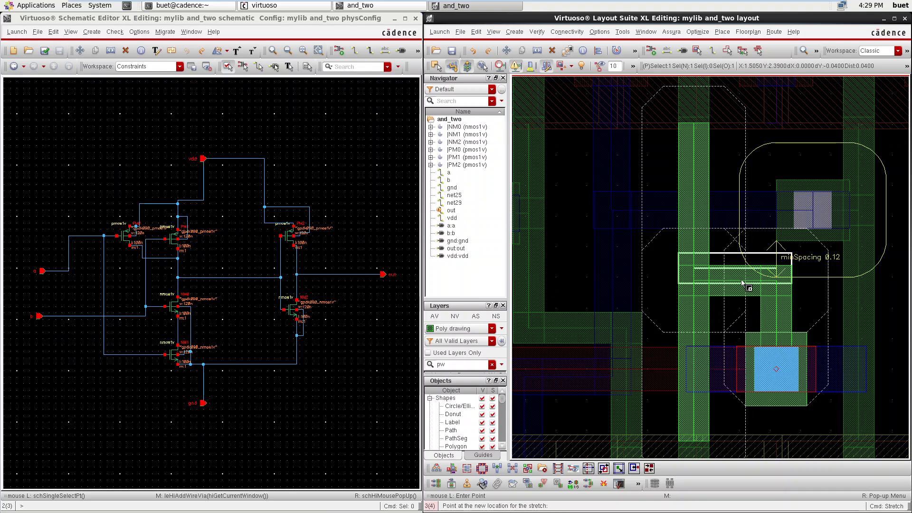
pyautogui.keyDown('ctrl'); pyautogui.scroll(2, 744, 284); pyautogui.keyUp('ctrl')
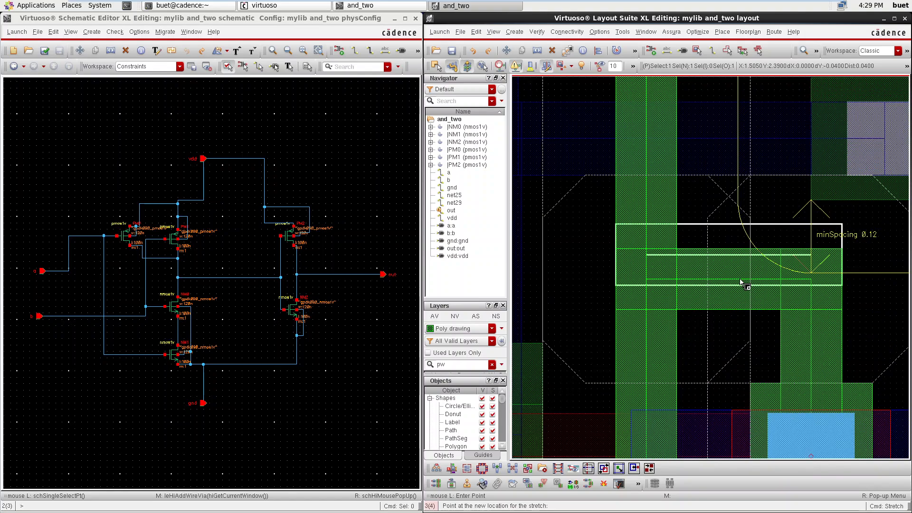
pyautogui.click(750, 291)
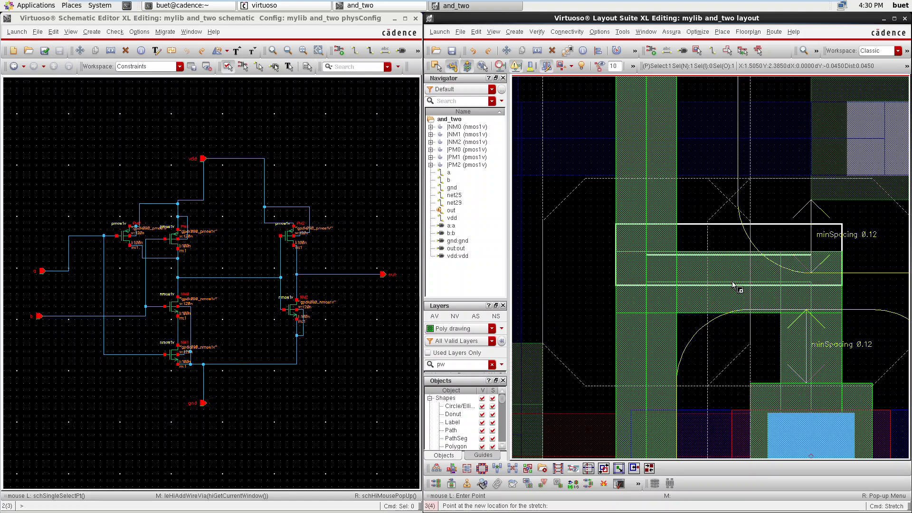
pyautogui.click(733, 284)
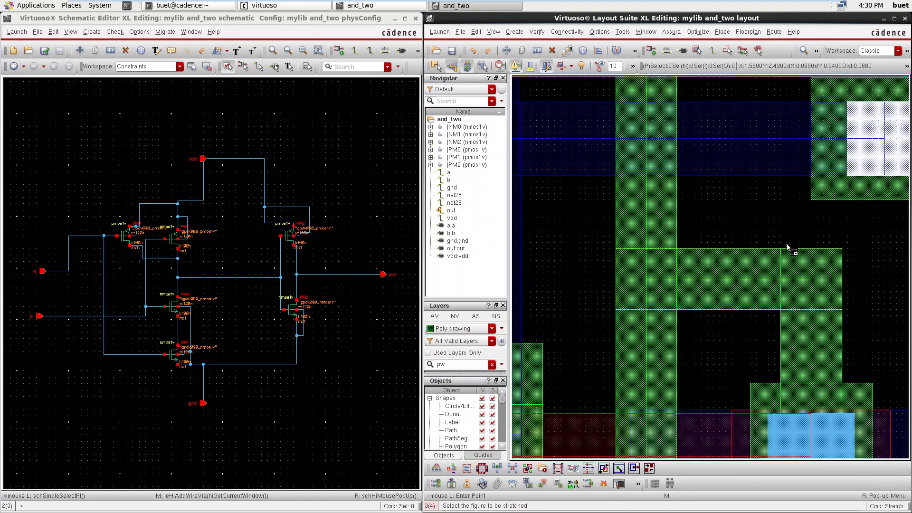
pyautogui.scroll(-2, 788, 226)
pyautogui.scroll(2, 799, 209)
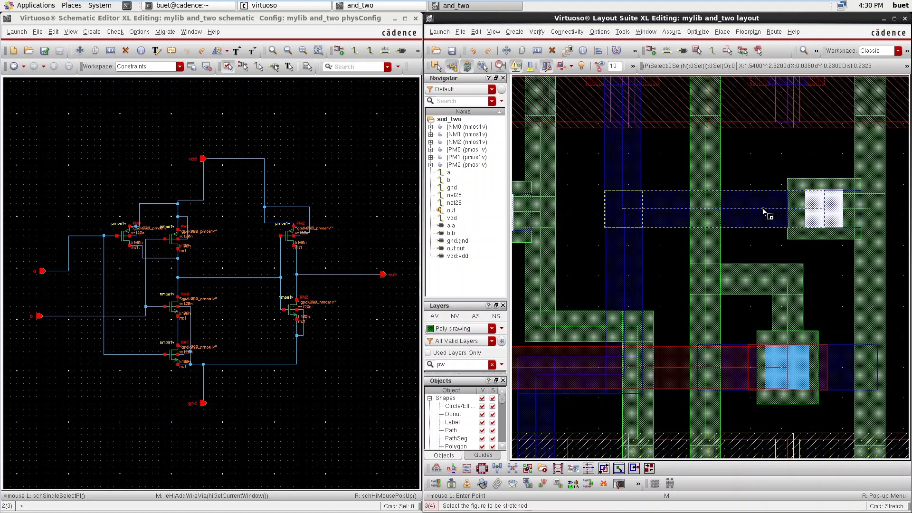
pyautogui.press('Escape')
# - Stretch the Metal1-to-Poly via beside the rightmost gate 0.02 to the left
pyautogui.scroll(-1, 825, 183)
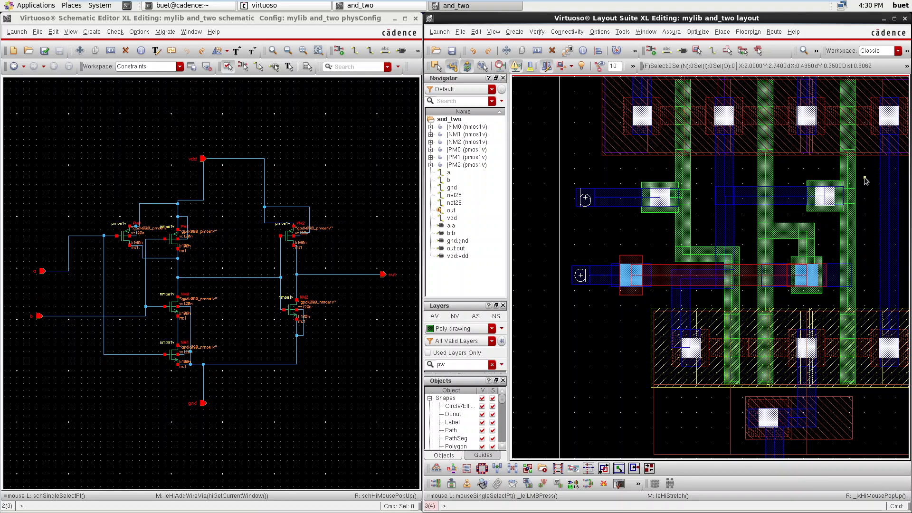
pyautogui.scroll(1, 863, 177)
pyautogui.press('s')
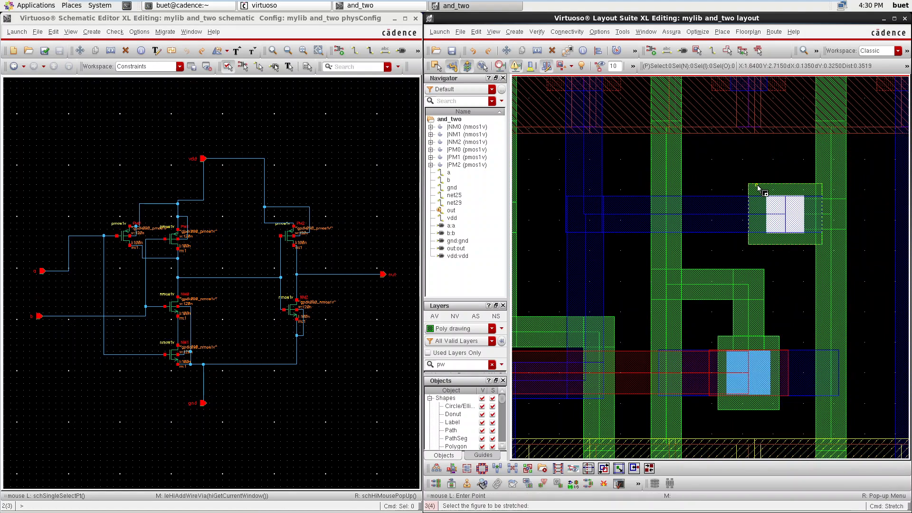
pyautogui.click(787, 217)
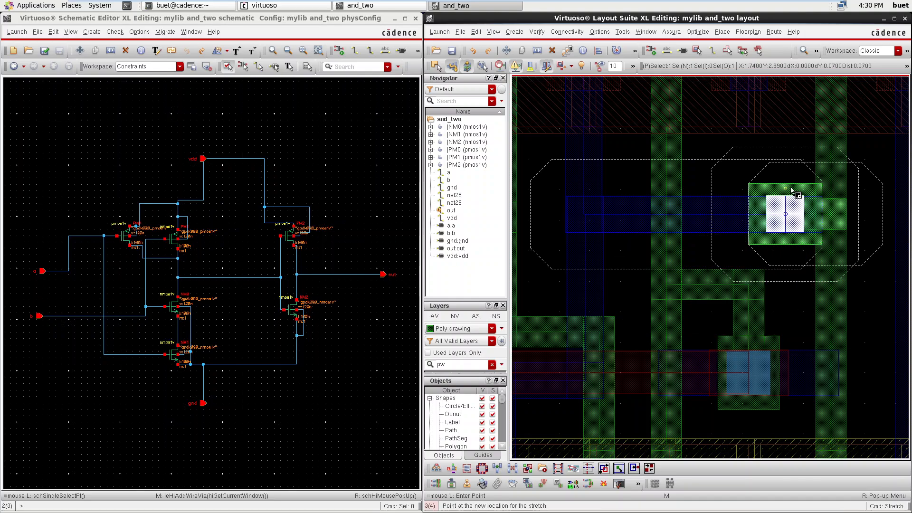
pyautogui.click(785, 213)
pyautogui.click(786, 215)
pyautogui.click(784, 212)
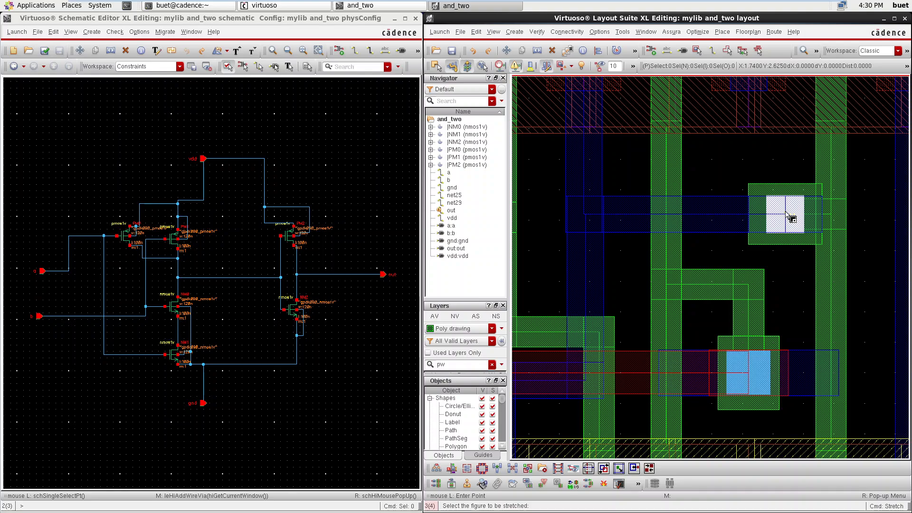
pyautogui.click(786, 214)
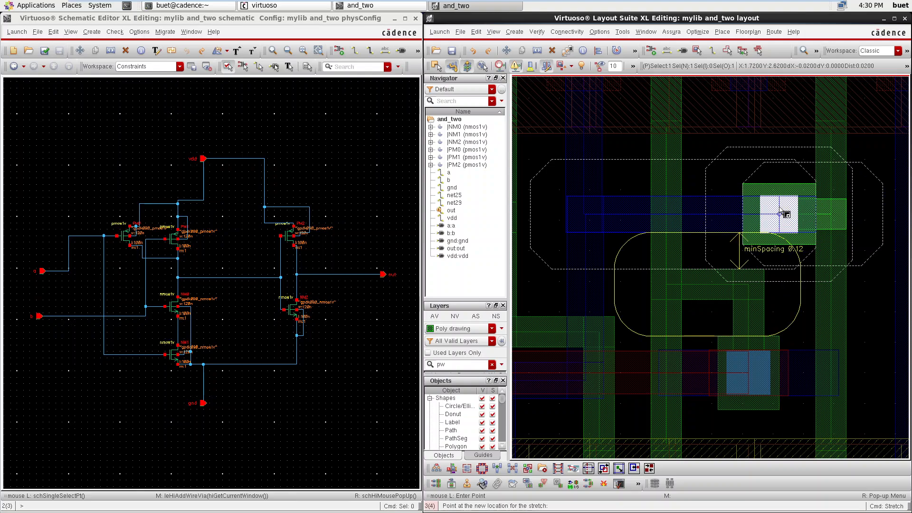
pyautogui.click(781, 213)
# - Delete the horizontal Metal1 wire to the rightmost gate's via and the vertical Metal1 segment joining it to the PMOS contact above
pyautogui.click(710, 218)
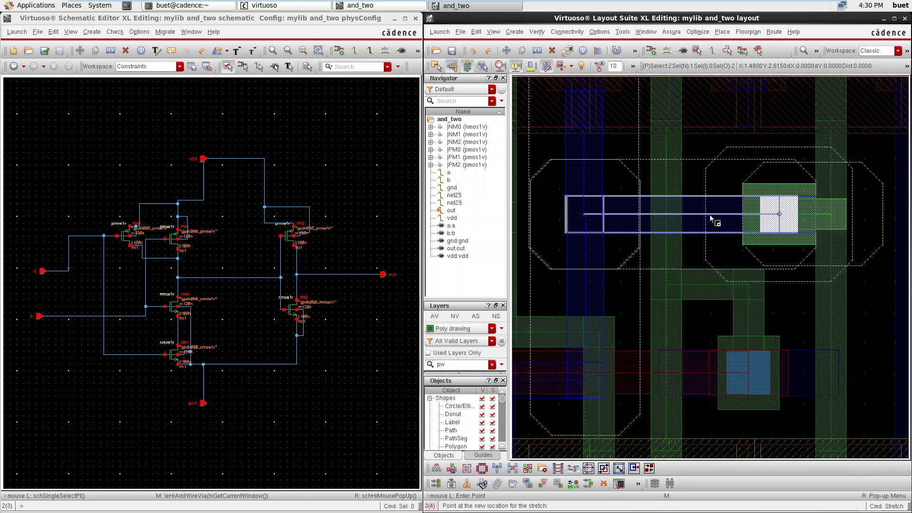
pyautogui.keyDown('ctrl'); pyautogui.scroll(-2, 710, 218); pyautogui.keyUp('ctrl')
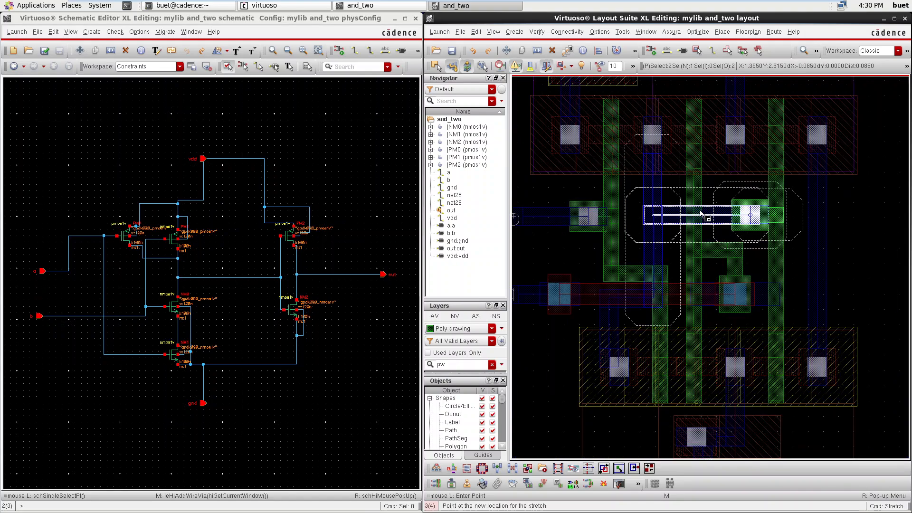
pyautogui.press('Delete')
# - Delete the Metal1-to-Poly via and its short Poly stub beside the rightmost gate
pyautogui.click(729, 218)
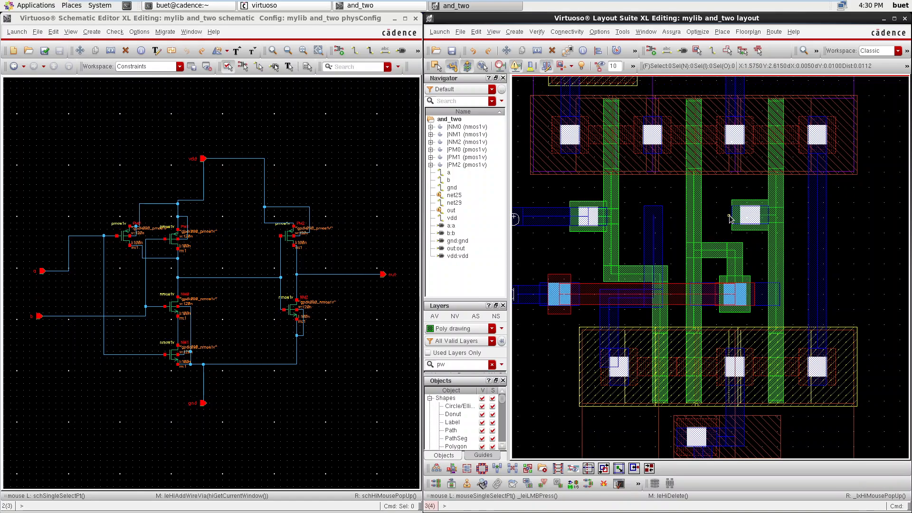
pyautogui.click(752, 218)
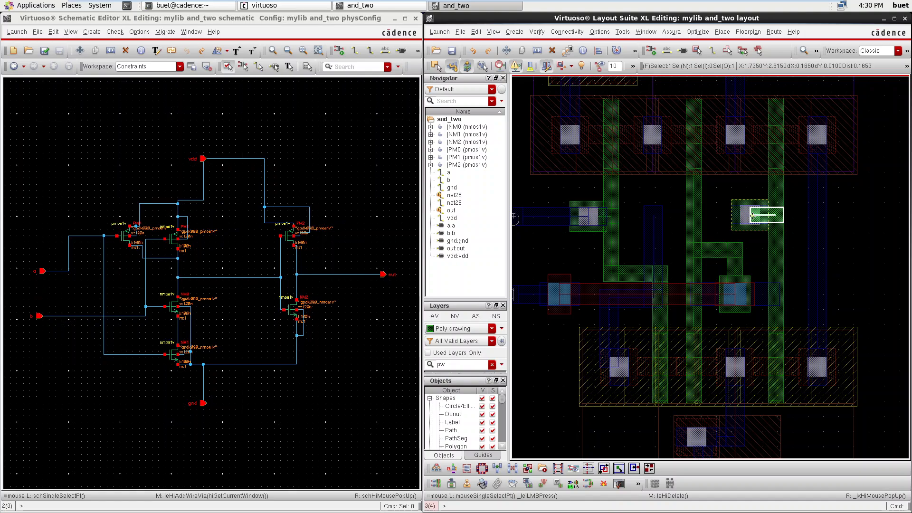
pyautogui.click(744, 216)
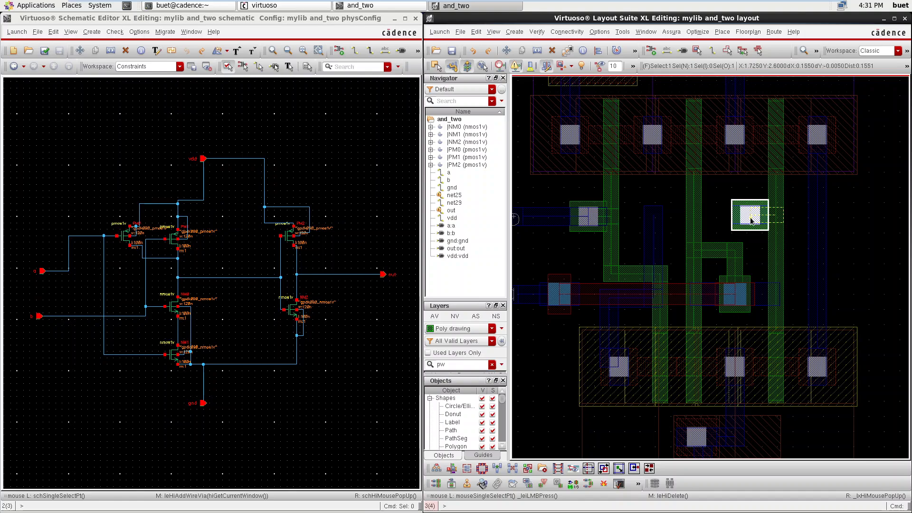
pyautogui.press('Delete')
pyautogui.click(762, 214)
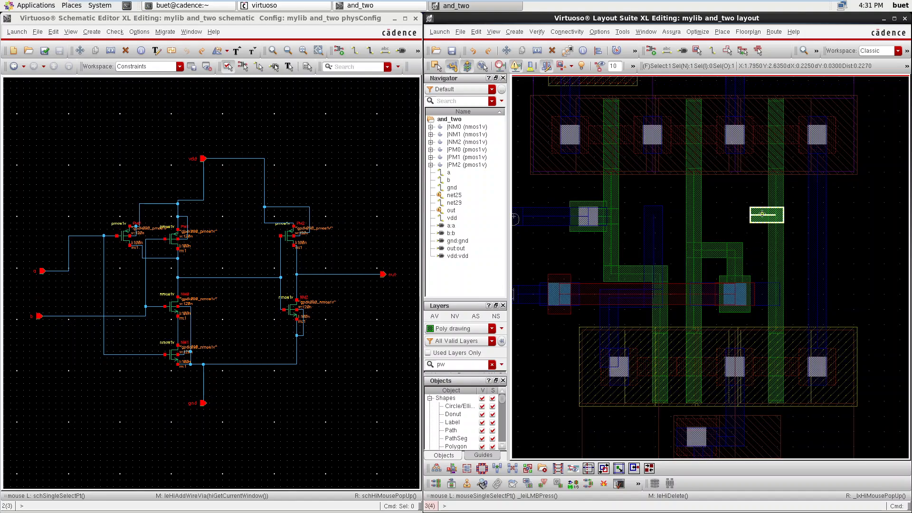
pyautogui.press('Delete')
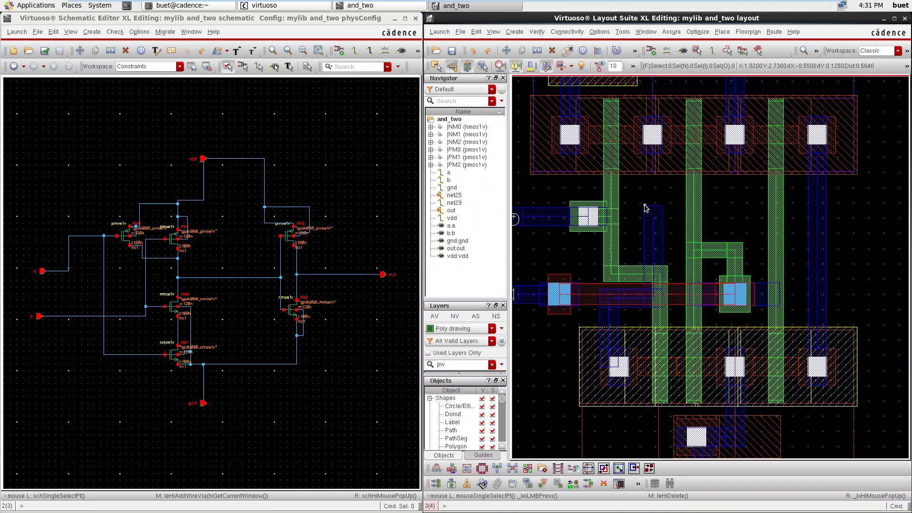
# - Route net25 in Metal1 from the second PMOS contact about 0.325 down, turning toward the rightmost gate
pyautogui.click(453, 211)
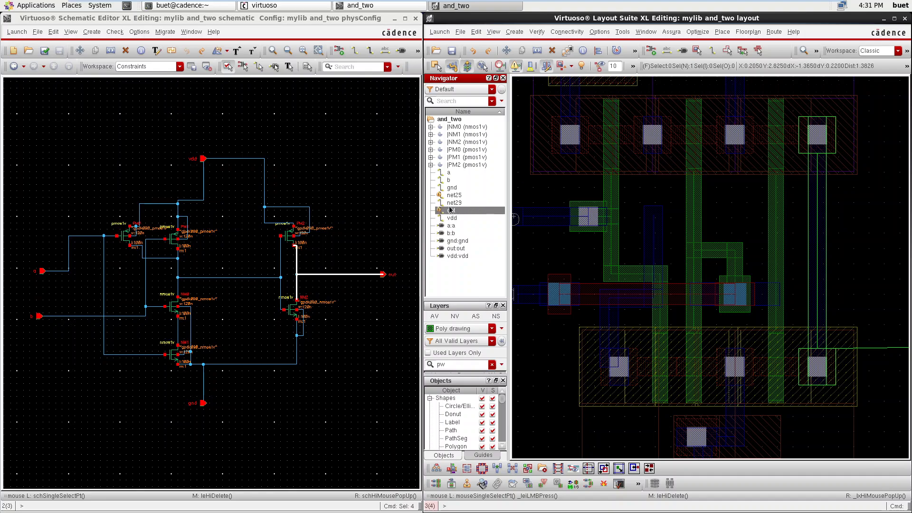
pyautogui.click(453, 188)
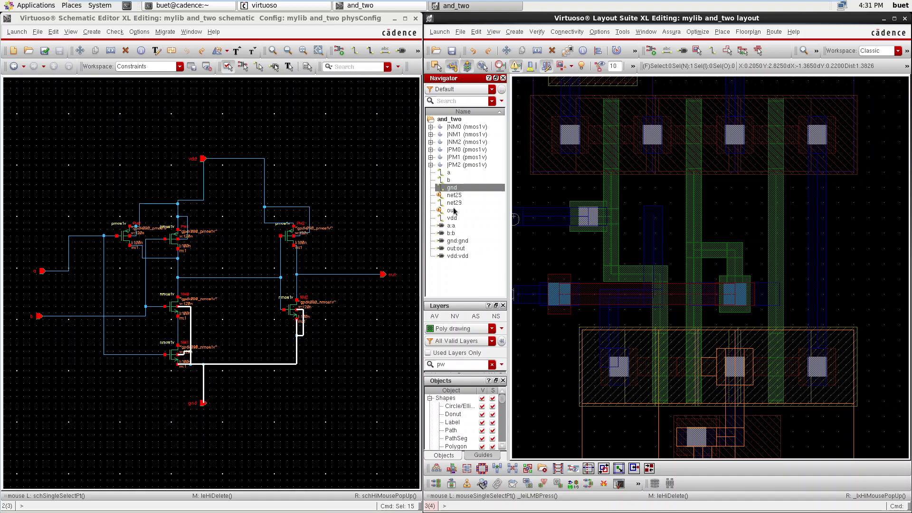
pyautogui.click(460, 195)
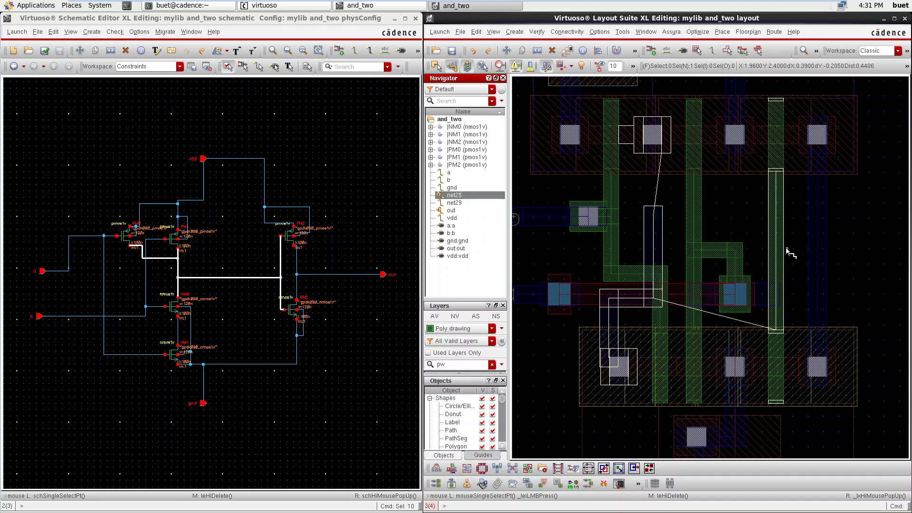
pyautogui.press('p')
pyautogui.click(656, 152)
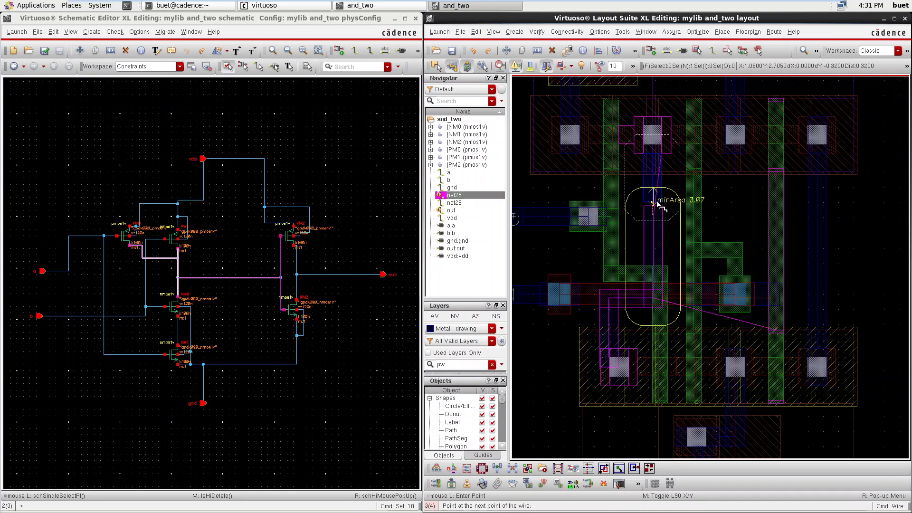
pyautogui.keyDown('ctrl'); pyautogui.scroll(1, 660, 211); pyautogui.keyUp('ctrl')
pyautogui.keyDown('ctrl'); pyautogui.scroll(1, 662, 212); pyautogui.keyUp('ctrl')
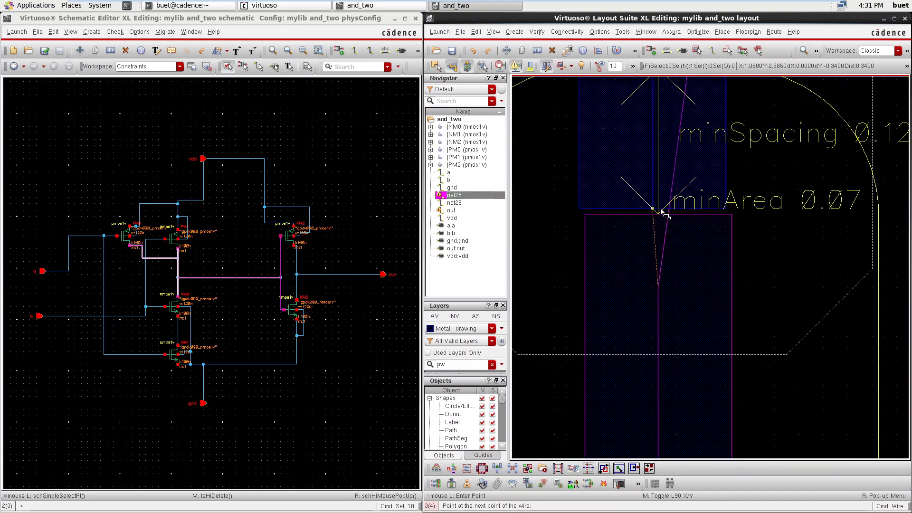
pyautogui.click(662, 214)
pyautogui.keyDown('ctrl'); pyautogui.scroll(-2, 664, 214); pyautogui.keyUp('ctrl')
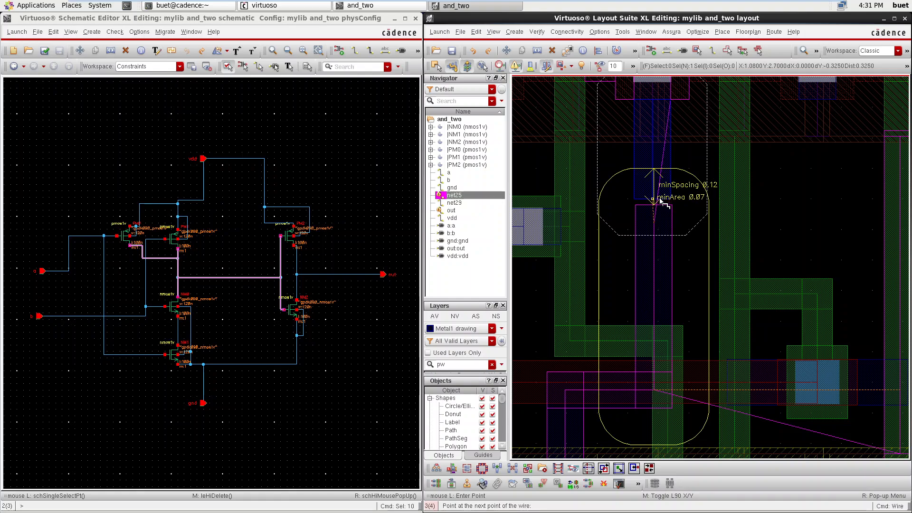
pyautogui.click(660, 202)
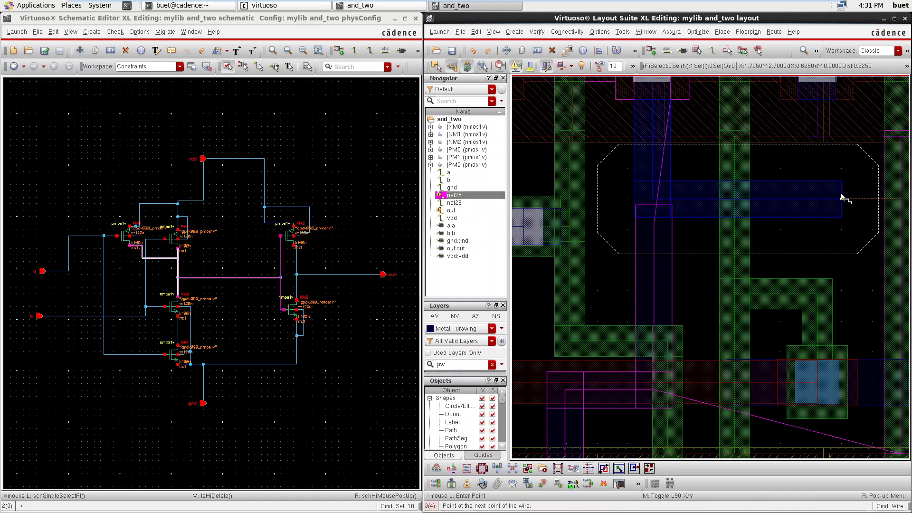
# - Extend the Metal1 wire about 0.66 right, drop a Metal1-to-Poly via, and join it in Poly to the rightmost gate
pyautogui.rightClick(834, 198)
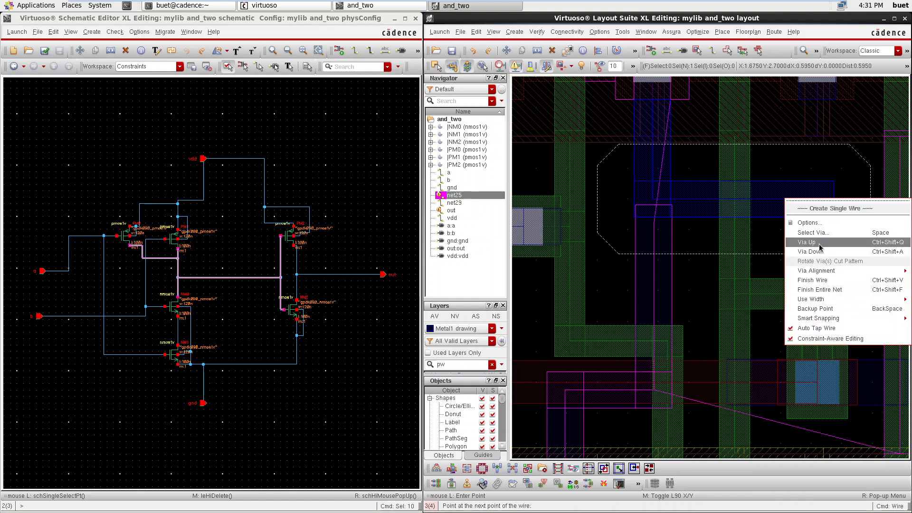
pyautogui.click(817, 244)
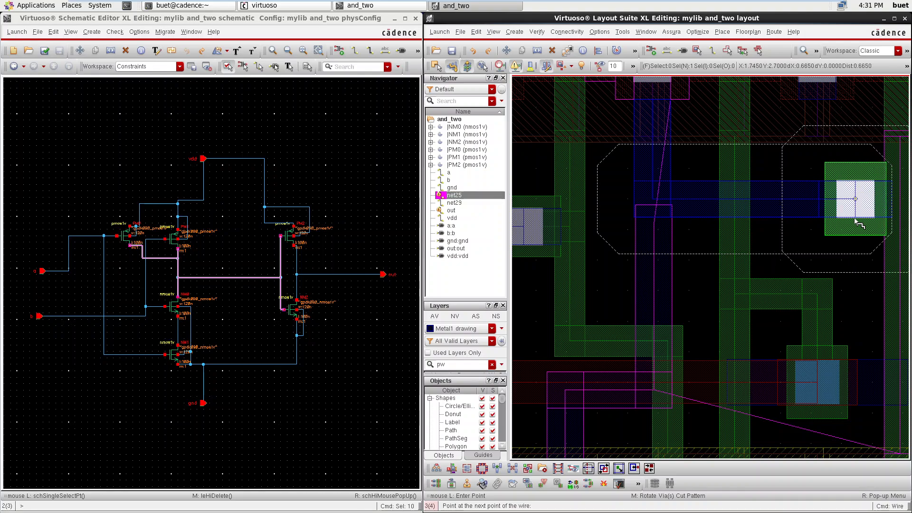
pyautogui.scroll(-3, 859, 225)
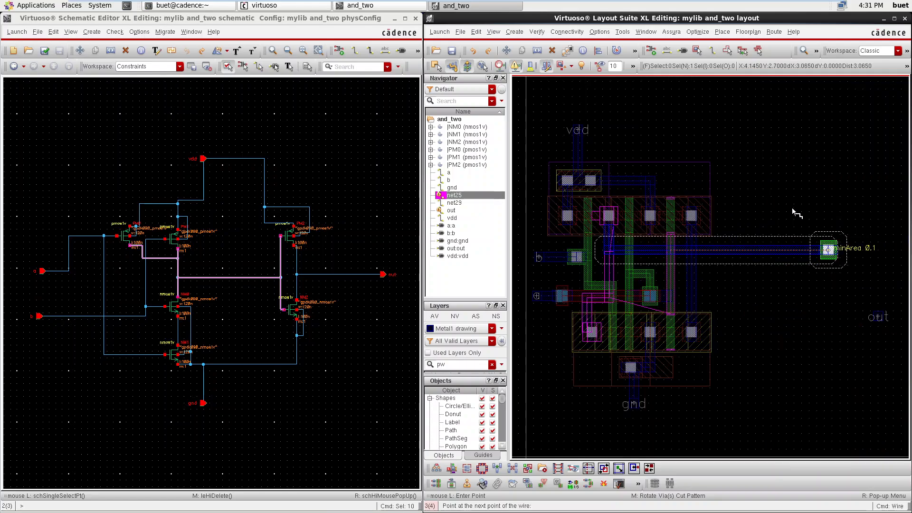
pyautogui.scroll(4, 665, 242)
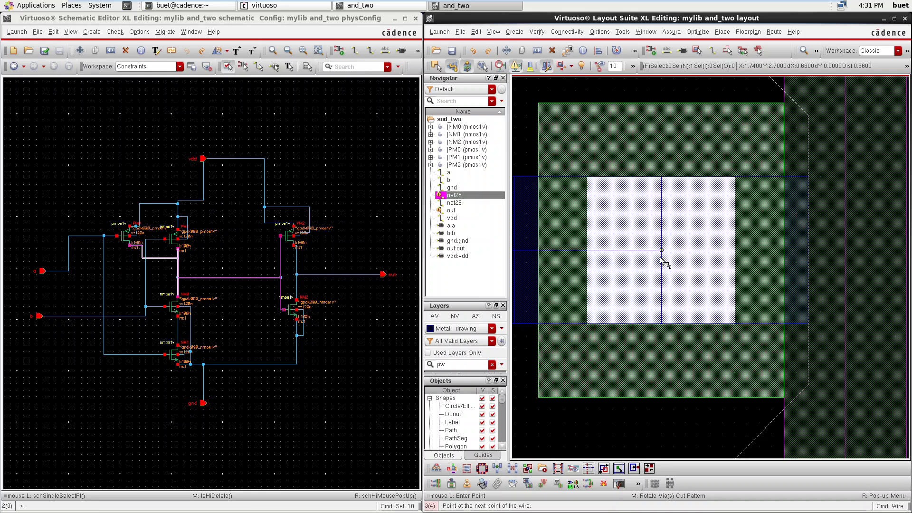
pyautogui.click(660, 258)
pyautogui.scroll(-2, 771, 258)
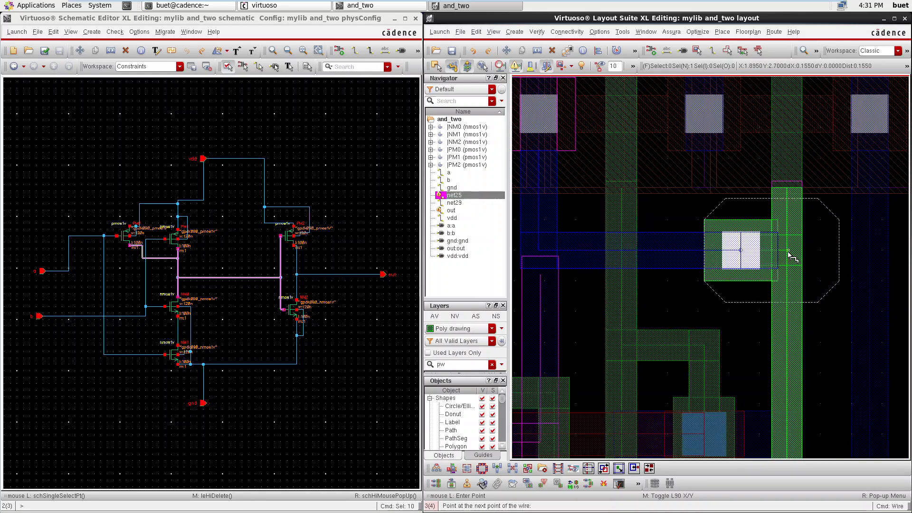
pyautogui.doubleClick(787, 253)
pyautogui.scroll(-1, 546, 238)
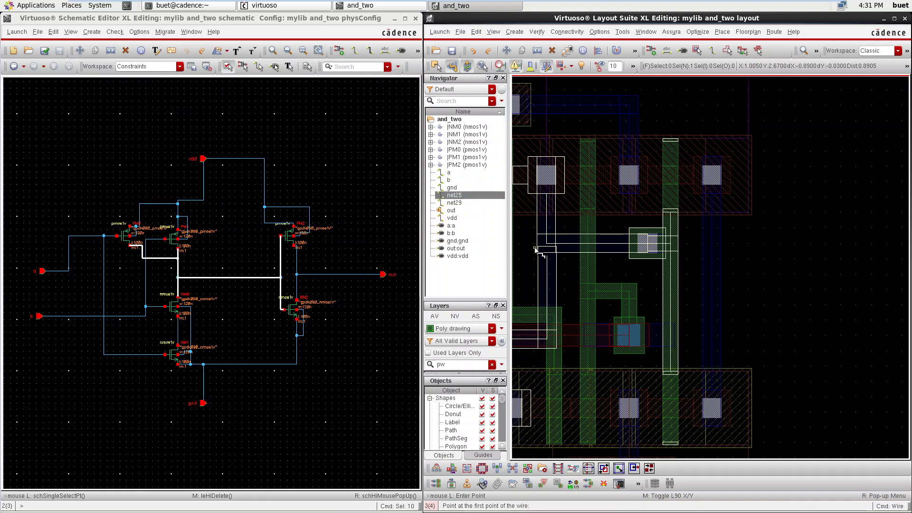
# - Try to stretch the vertical Metal1 segment below the new corner into line with the PMOS contact's wire
pyautogui.scroll(-2, 535, 252)
pyautogui.scroll(2, 534, 257)
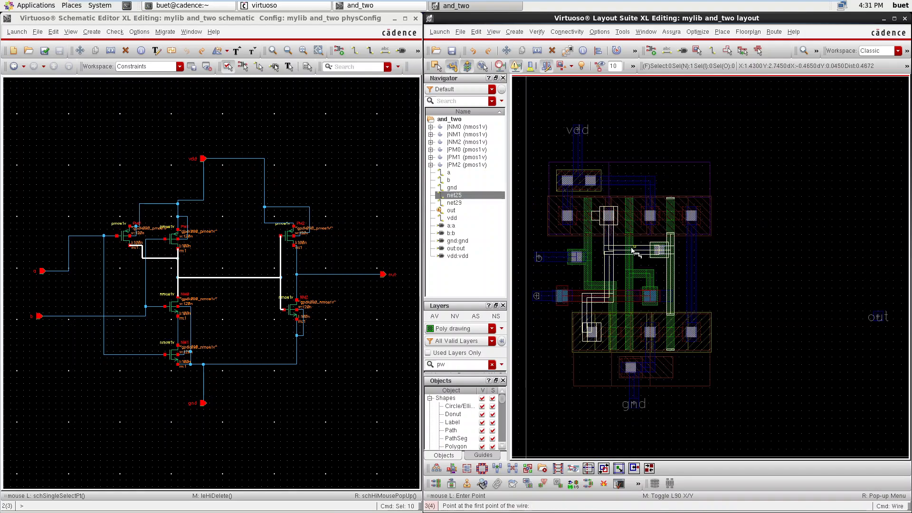
pyautogui.scroll(2, 570, 290)
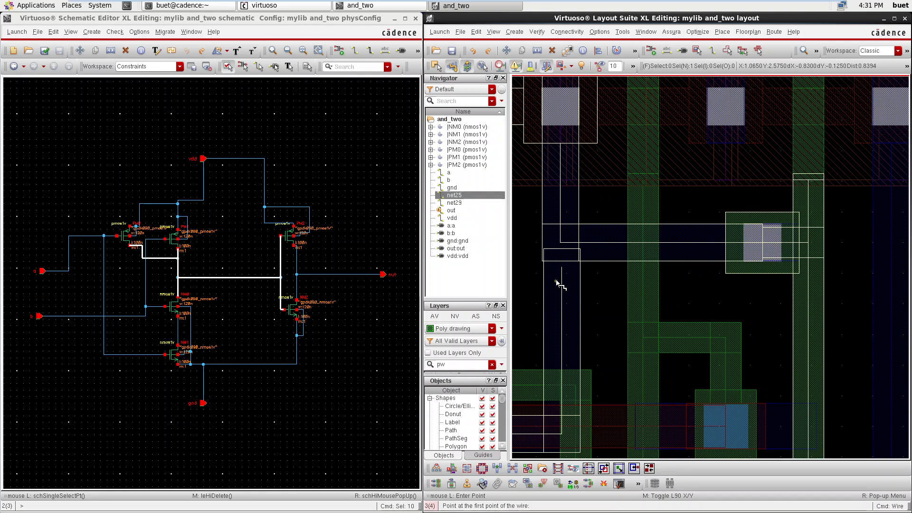
pyautogui.press('s')
pyautogui.scroll(1, 560, 283)
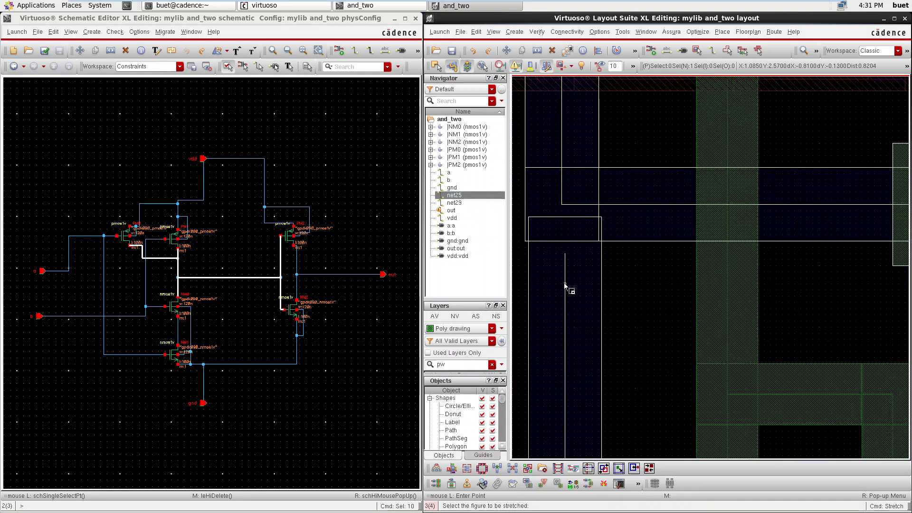
pyautogui.click(565, 284)
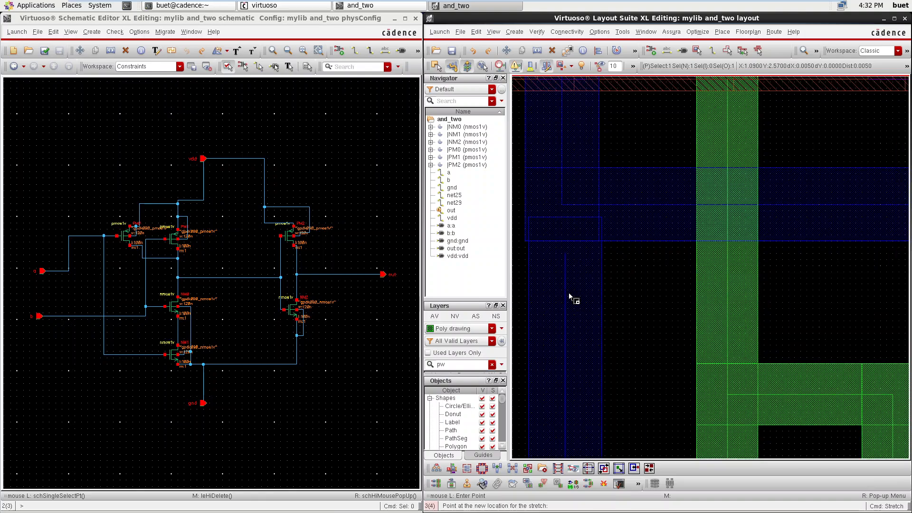
pyautogui.click(570, 304)
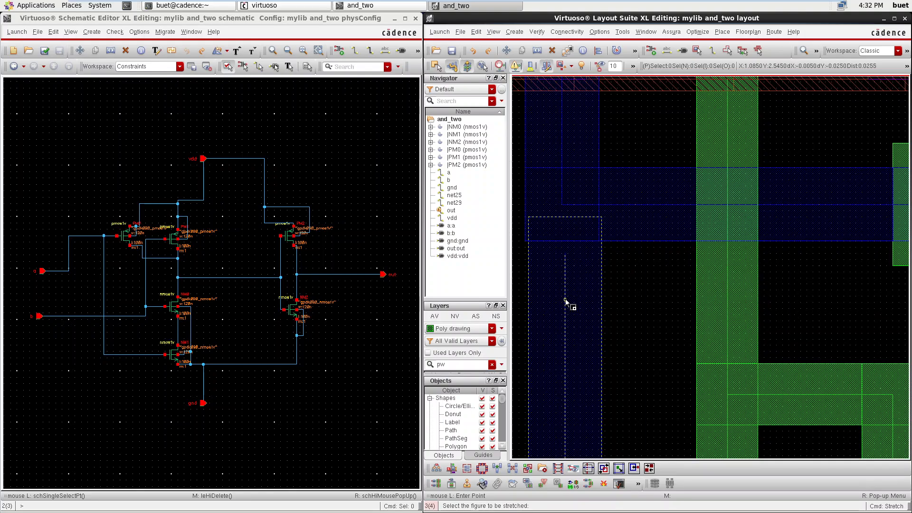
pyautogui.click(565, 302)
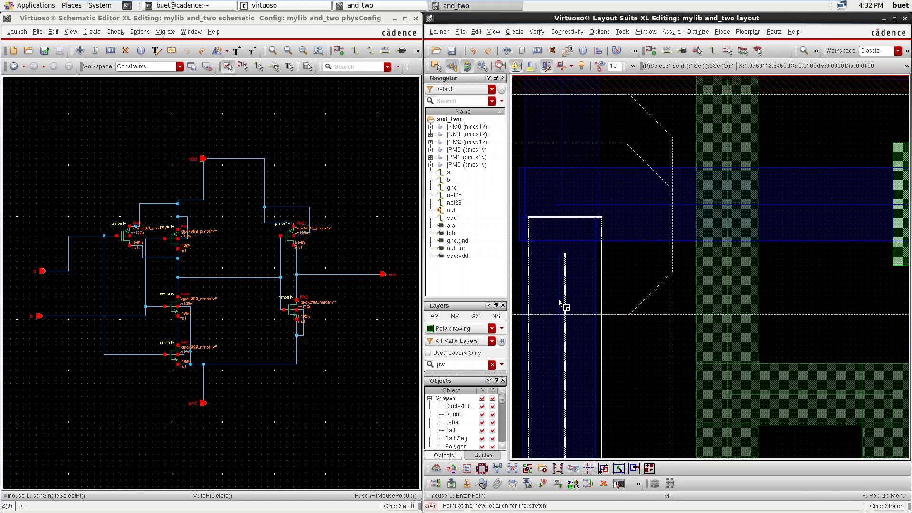
pyautogui.press('Escape')
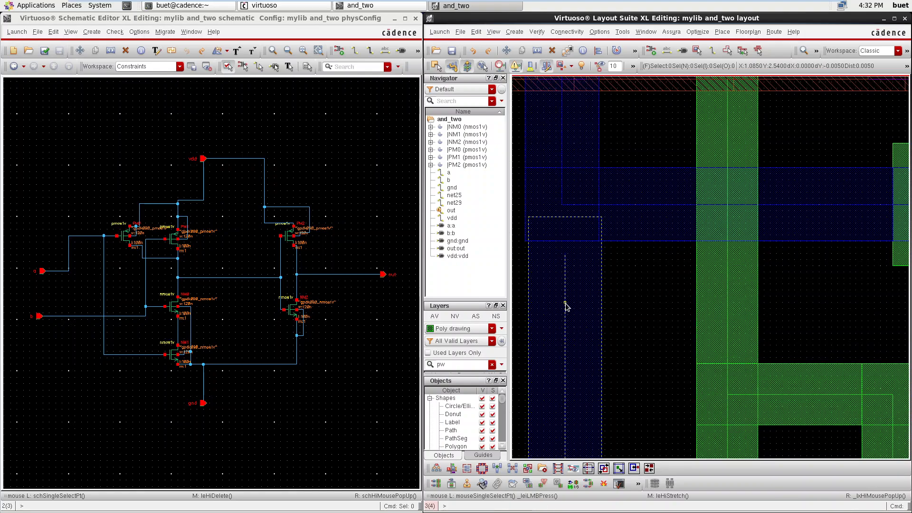
pyautogui.scroll(-2, 614, 303)
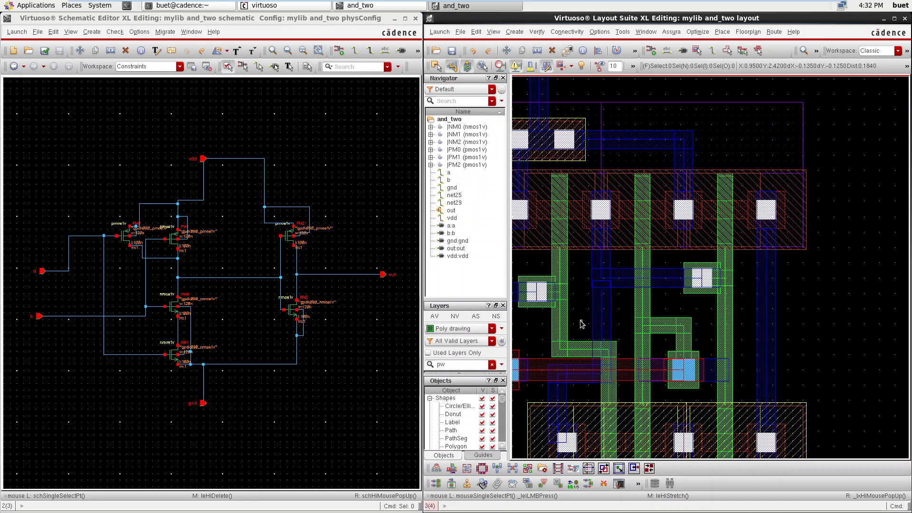
# - Delete the old Metal1 wire running from the new corner down to the leftmost NMOS contact
pyautogui.press('f')
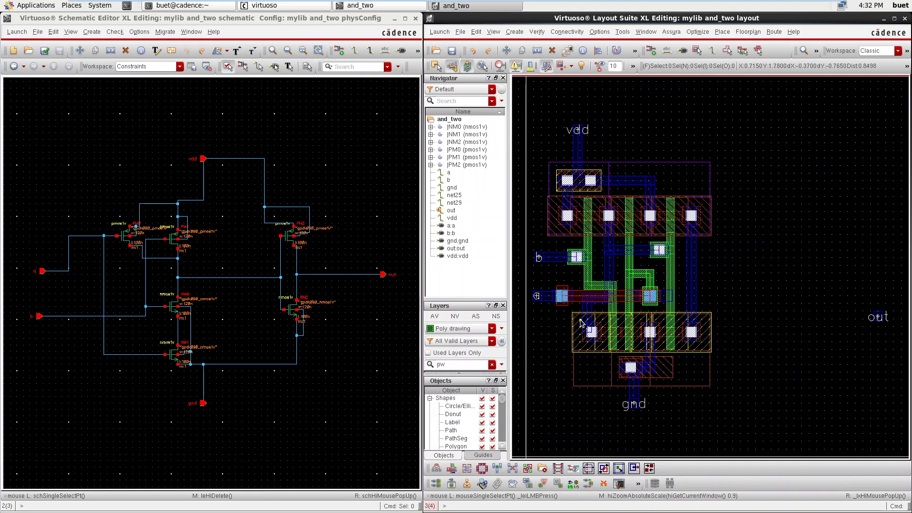
pyautogui.click(609, 267)
pyautogui.press('Delete')
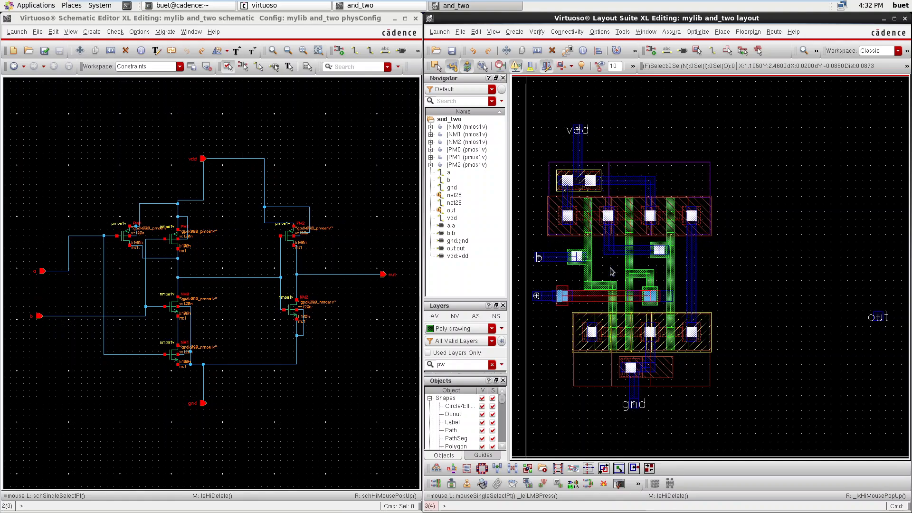
# - Reroute net25 in Metal1 from the leftmost NMOS contact upward, about 0.22 right, and up to the corner under the second PMOS contact
pyautogui.click(450, 210)
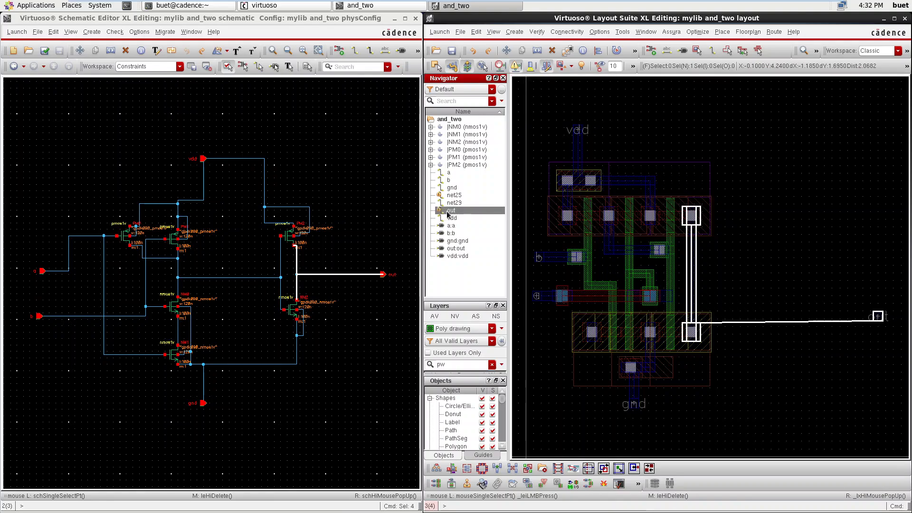
pyautogui.click(454, 195)
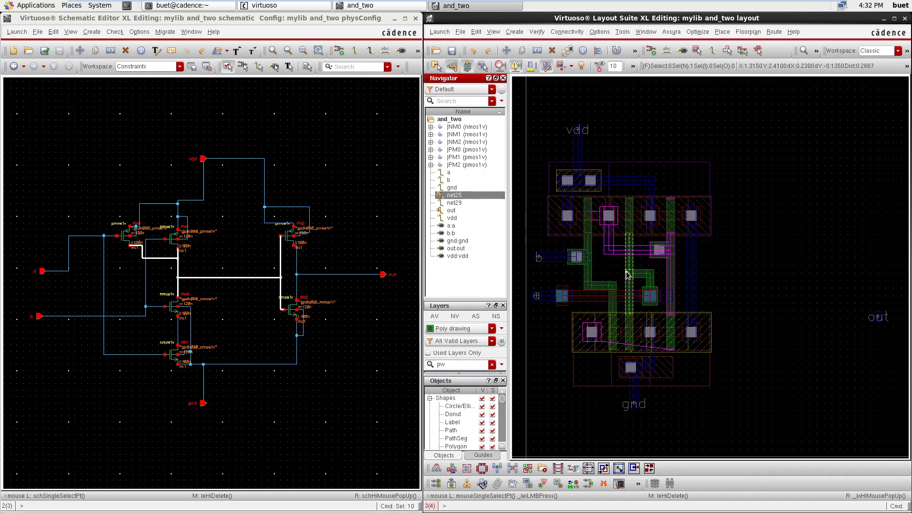
pyautogui.press('p')
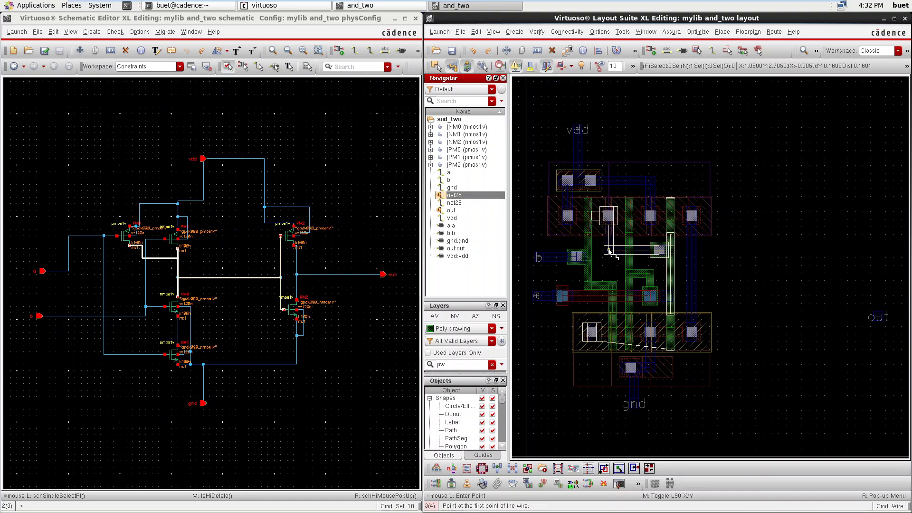
pyautogui.keyDown('ctrl'); pyautogui.scroll(2, 610, 252); pyautogui.keyUp('ctrl')
pyautogui.keyDown('ctrl'); pyautogui.scroll(-3, 608, 257); pyautogui.keyUp('ctrl')
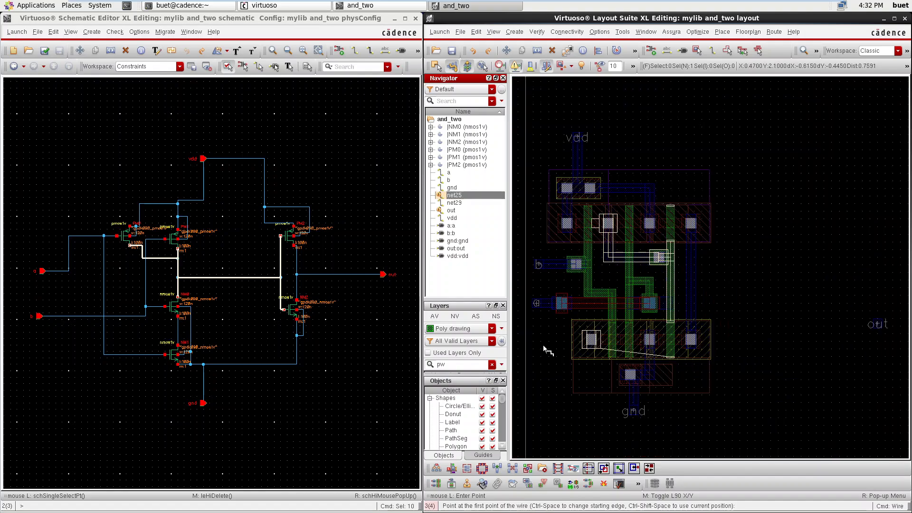
pyautogui.click(590, 330)
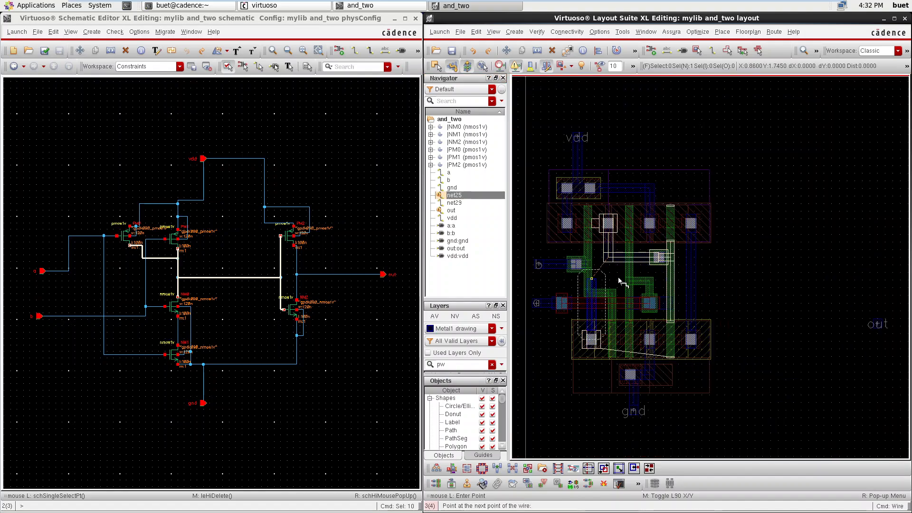
pyautogui.keyDown('ctrl'); pyautogui.scroll(2, 592, 268); pyautogui.keyUp('ctrl')
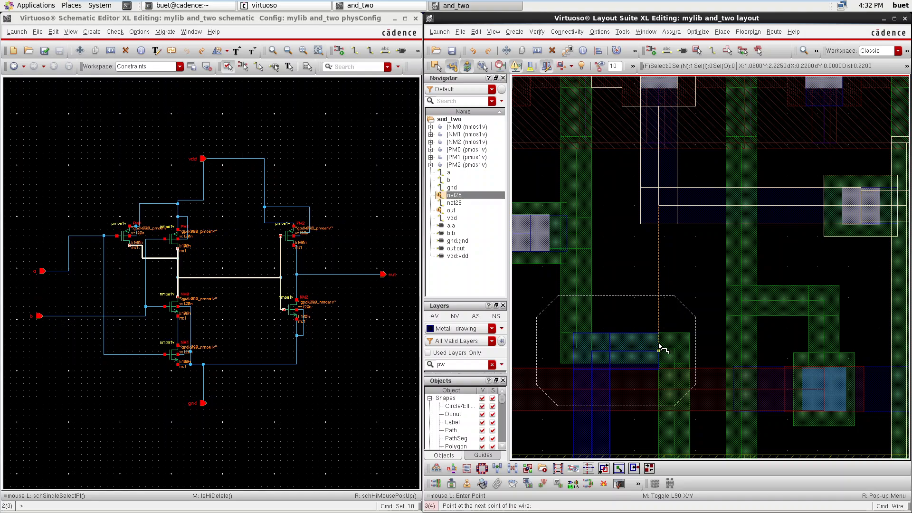
pyautogui.doubleClick(667, 205)
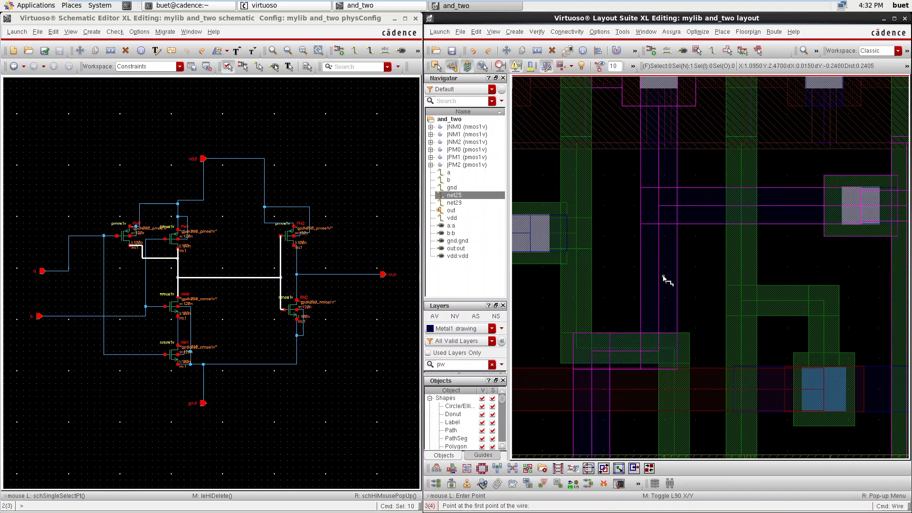
# - Highlight the out net and the a net in turn to examine their connections in the layout
pyautogui.press('f')
pyautogui.keyDown('ctrl'); pyautogui.scroll(2, 667, 280); pyautogui.keyUp('ctrl')
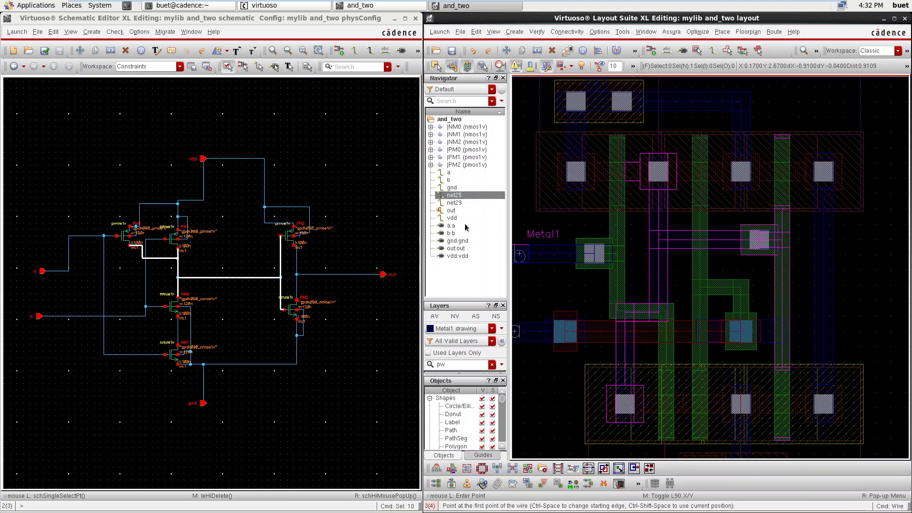
pyautogui.click(452, 210)
pyautogui.press('f')
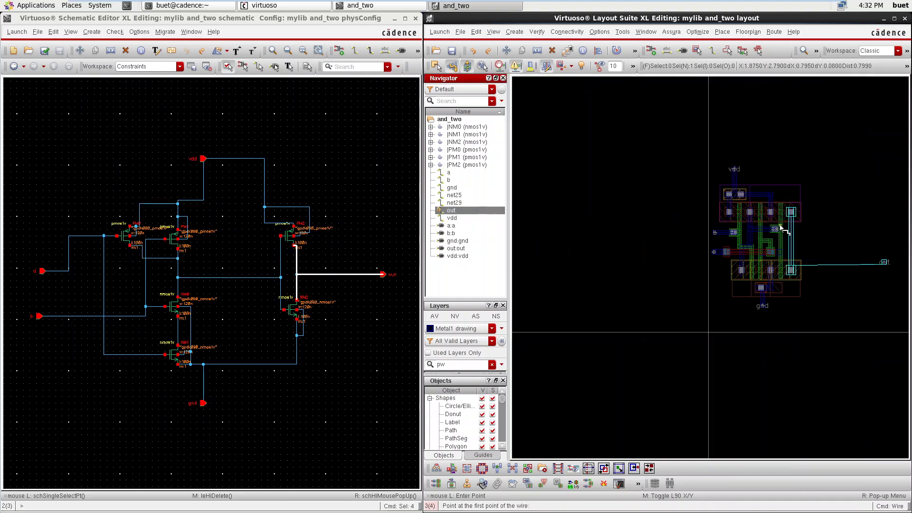
pyautogui.keyDown('ctrl'); pyautogui.scroll(4, 780, 229); pyautogui.keyUp('ctrl')
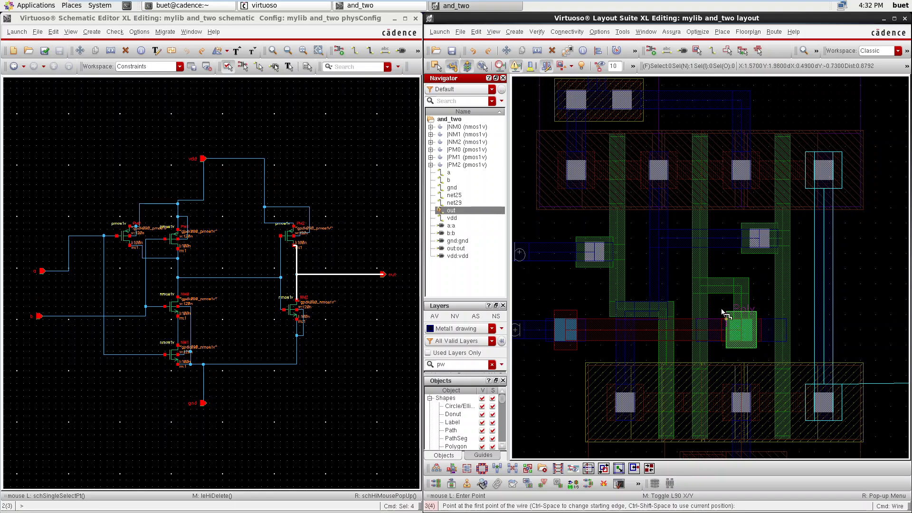
pyautogui.click(452, 174)
pyautogui.scroll(8, 596, 298)
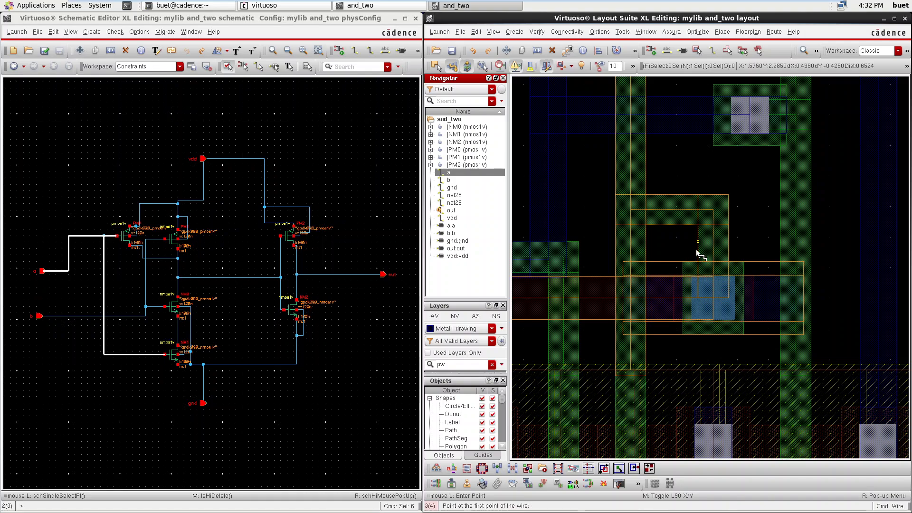
pyautogui.scroll(-7, 639, 232)
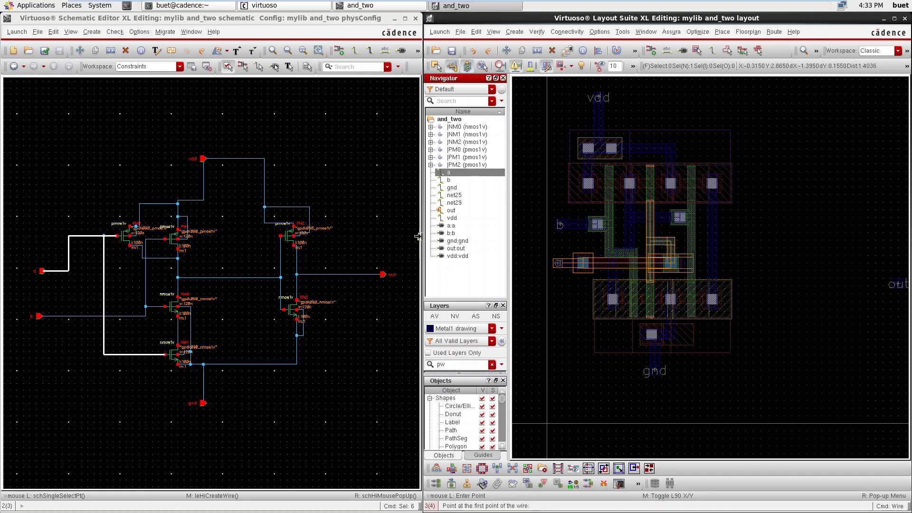
# - Highlight the out net's connections, and move the out pin with its label close to the layout, beside the rightmost vertical Metal1 wire
pyautogui.click(454, 210)
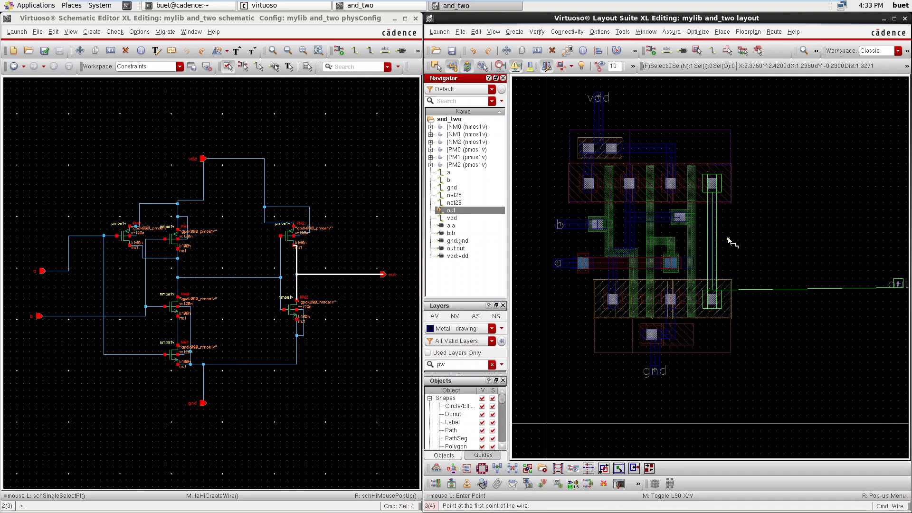
pyautogui.press('Escape')
pyautogui.scroll(-2, 799, 250)
pyautogui.scroll(1, 833, 245)
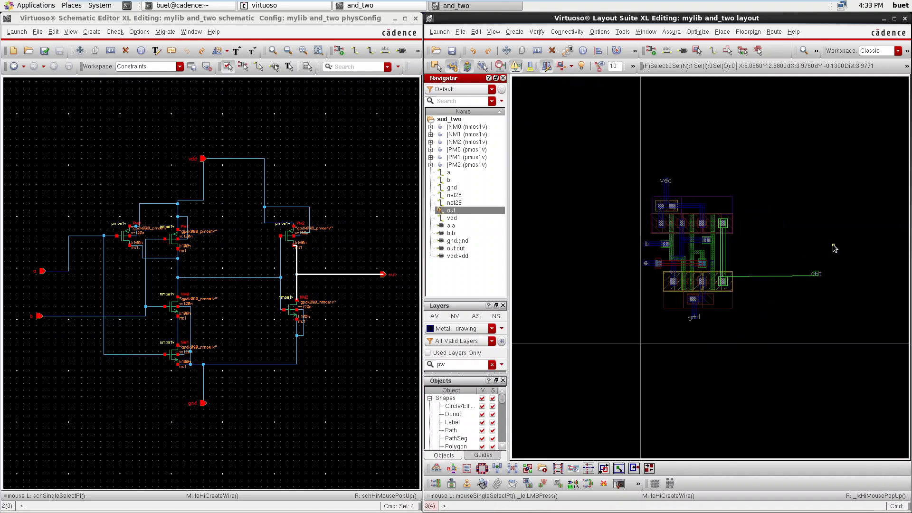
pyautogui.click(815, 273)
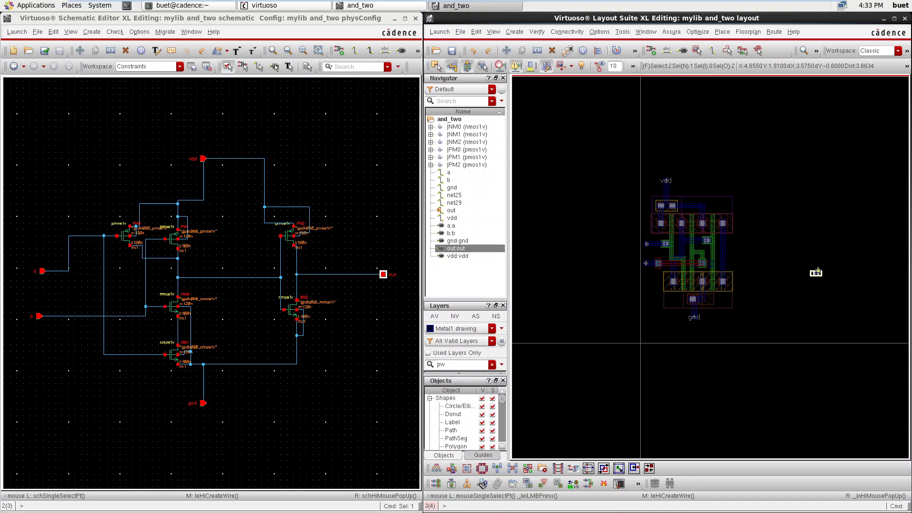
pyautogui.moveTo(816, 273); pyautogui.dragTo(813, 255)
pyautogui.press('m')
pyautogui.click(816, 252)
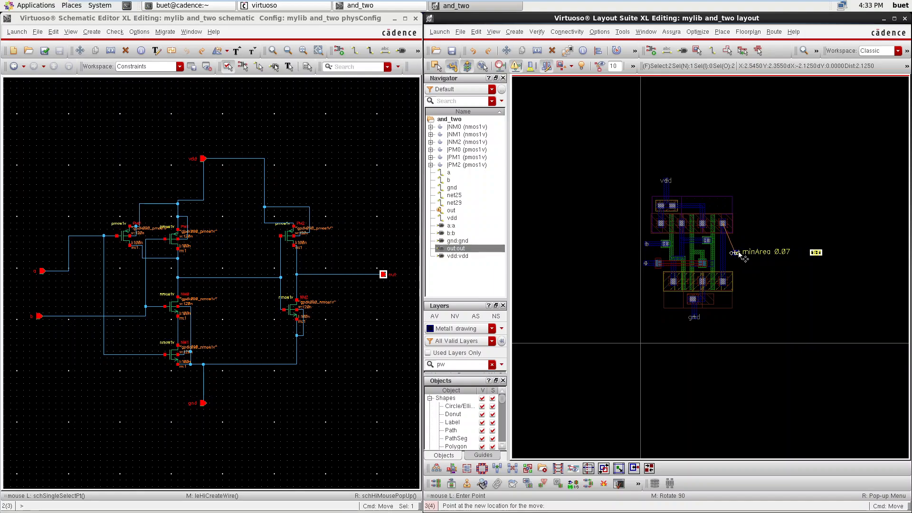
pyautogui.click(749, 256)
pyautogui.keyDown('ctrl'); pyautogui.scroll(3, 750, 257); pyautogui.keyUp('ctrl')
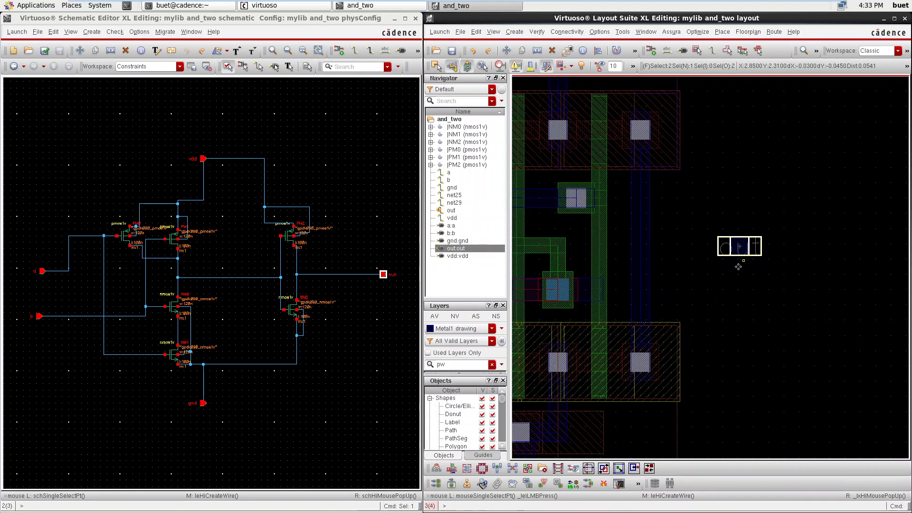
pyautogui.click(716, 290)
# - Route a horizontal Metal1 wire from the out pin to the vertical wire joining the rightmost PMOS and NMOS contacts
pyautogui.press('f')
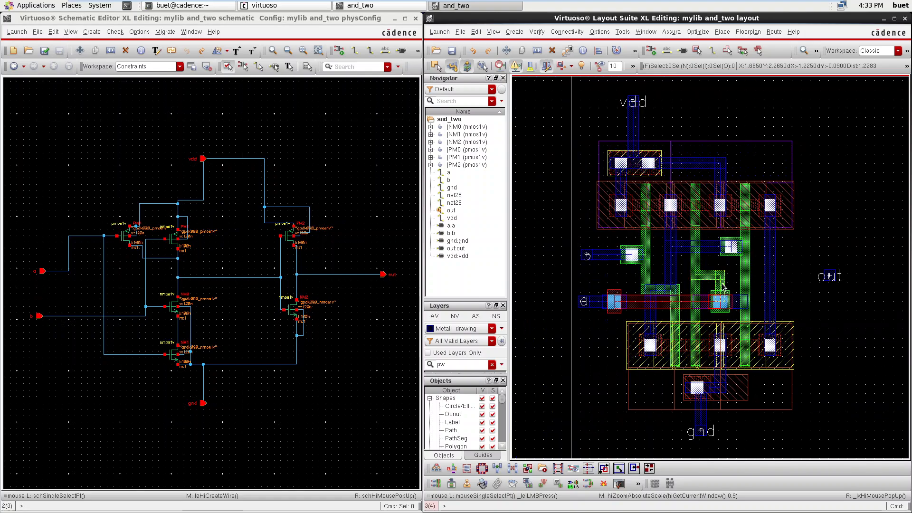
pyautogui.press('p')
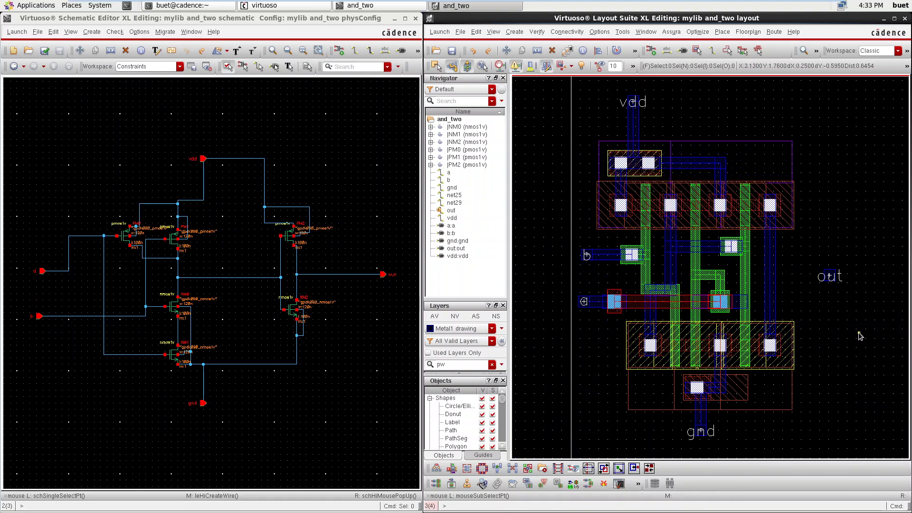
pyautogui.click(824, 272)
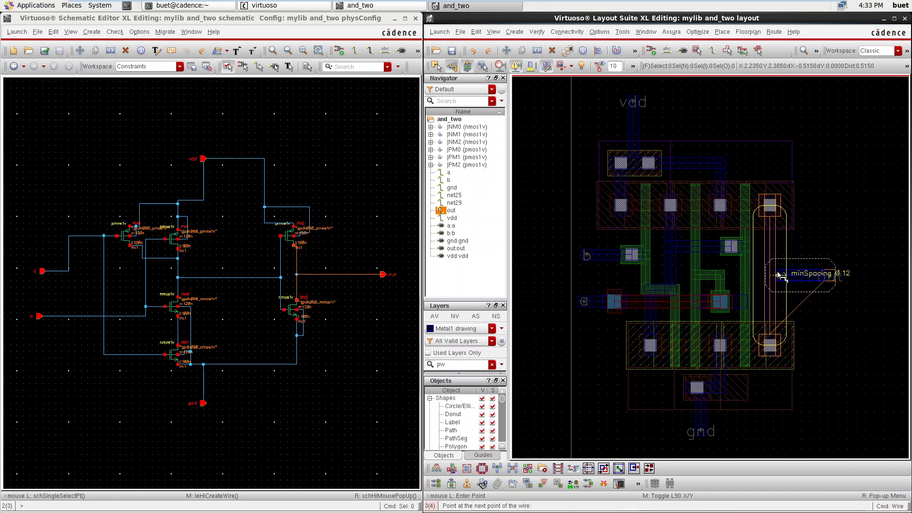
pyautogui.doubleClick(768, 270)
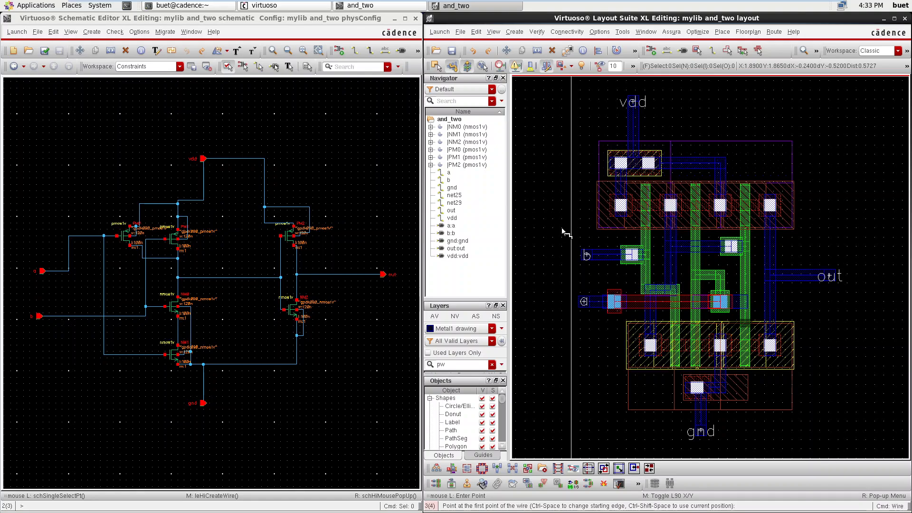
# - Save the and_two layout and open the Assura DRC run setup
pyautogui.click(453, 50)
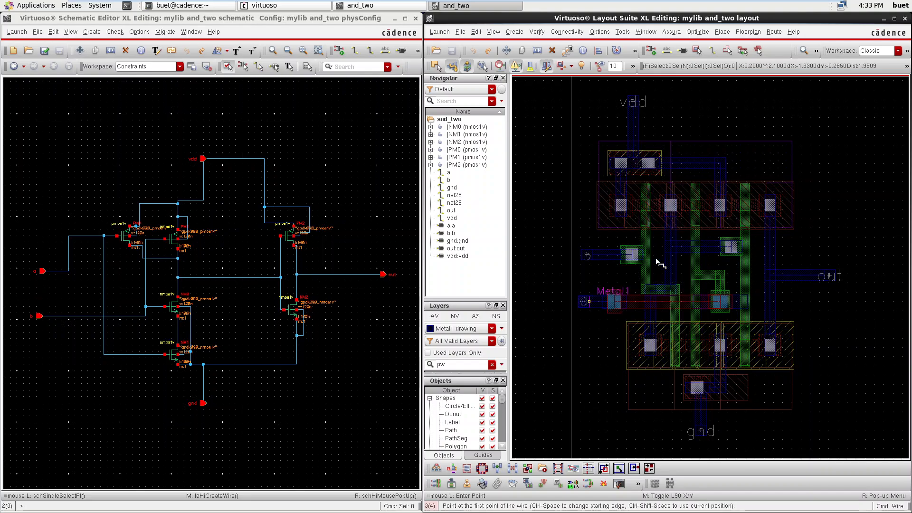
pyautogui.click(676, 31)
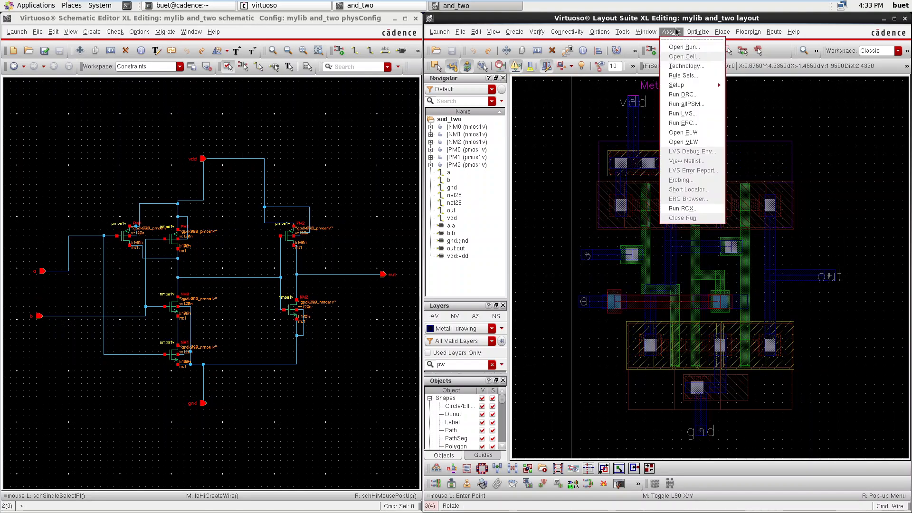
pyautogui.click(690, 93)
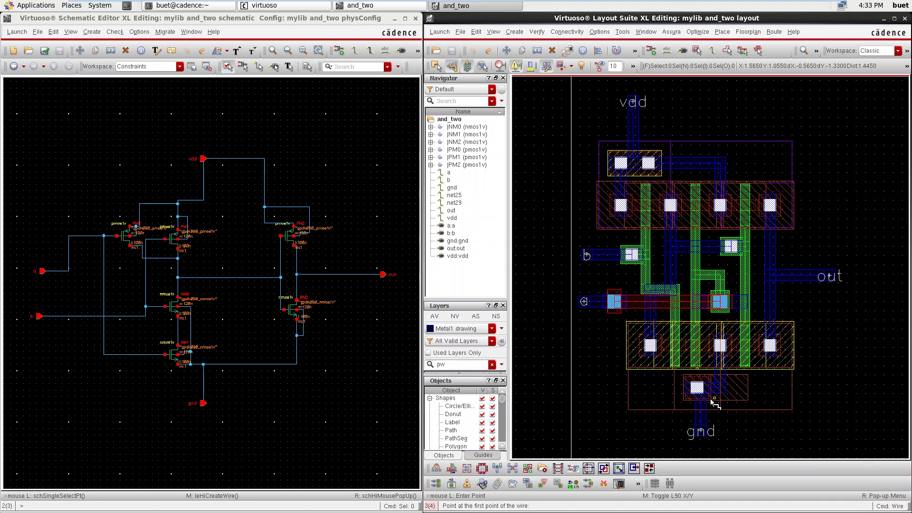
# - Inspect the substrate contact area below the NMOS row, and highlight net25 and gnd in turn to examine their connections
pyautogui.keyDown('ctrl'); pyautogui.scroll(2, 710, 398); pyautogui.keyUp('ctrl')
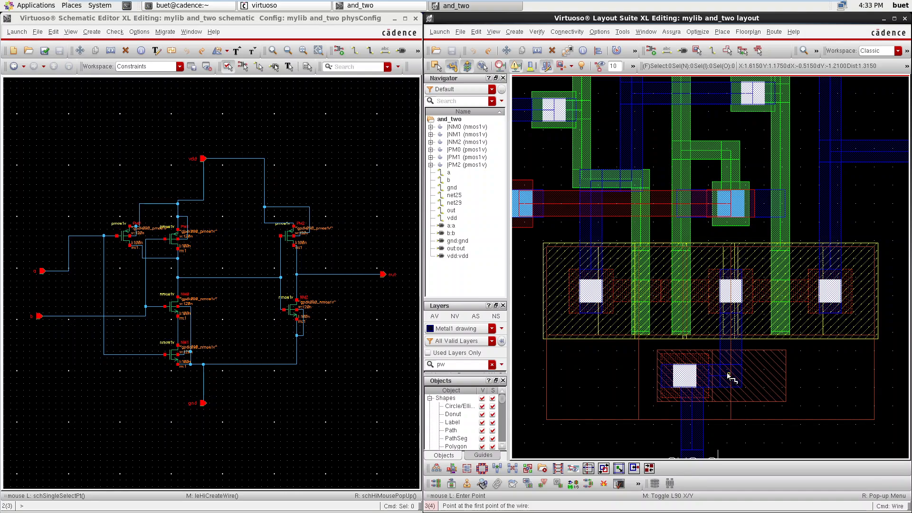
pyautogui.press('f')
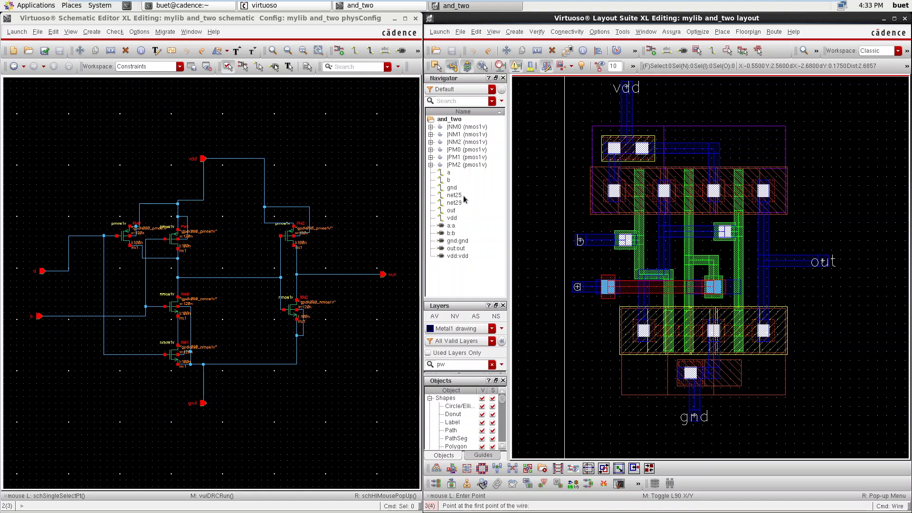
pyautogui.click(459, 195)
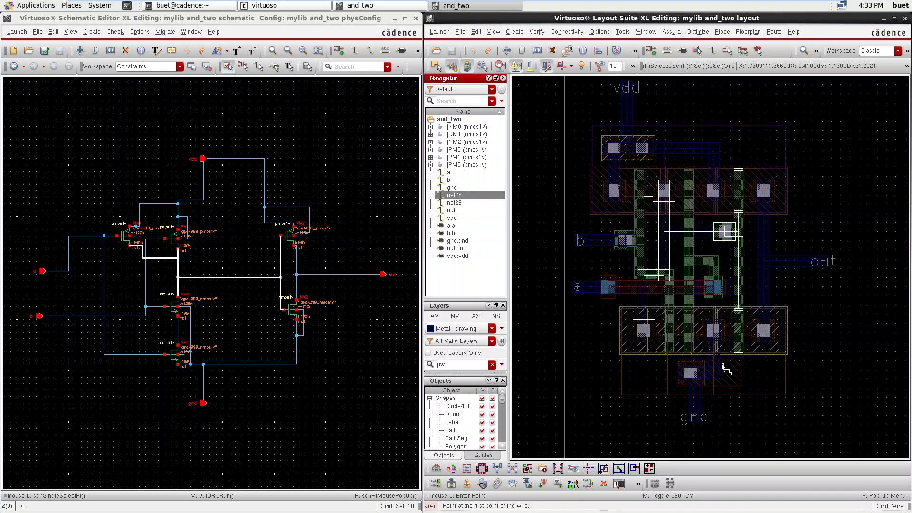
pyautogui.click(452, 187)
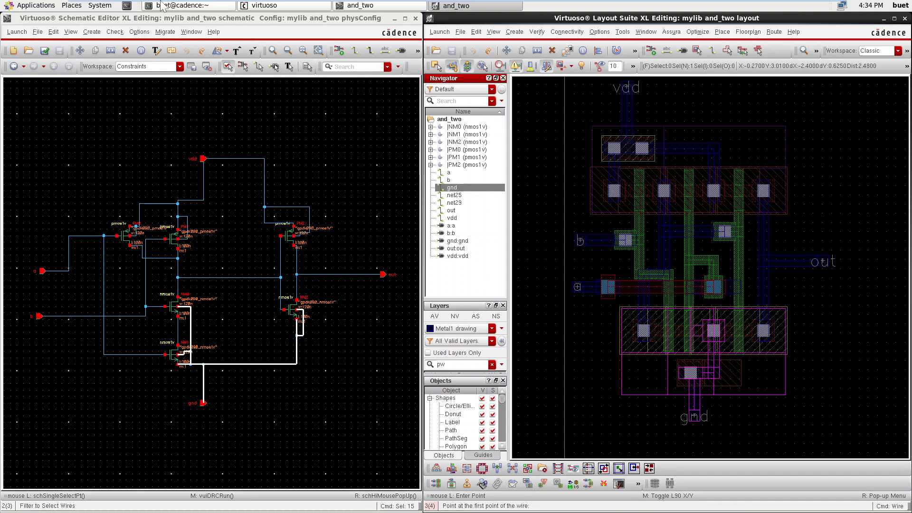
pyautogui.moveTo(161, 1)
pyautogui.click(354, 28)
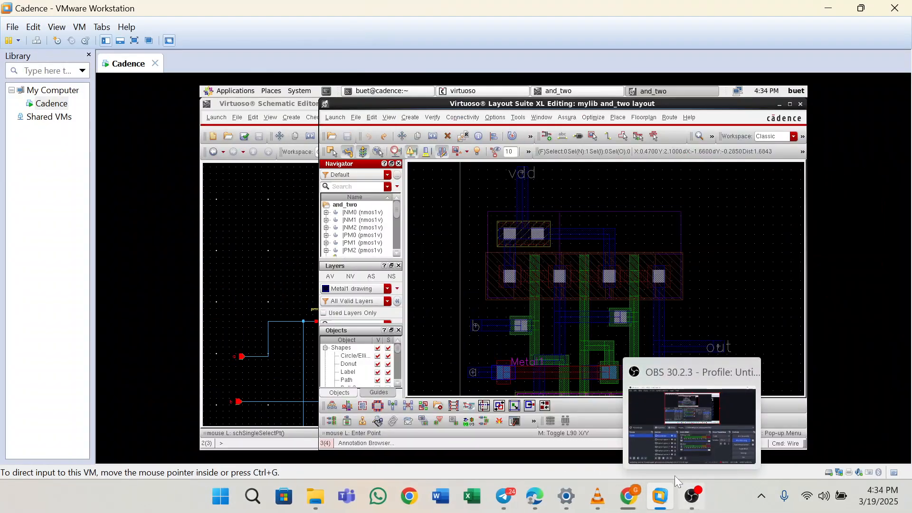
pyautogui.click(684, 494)
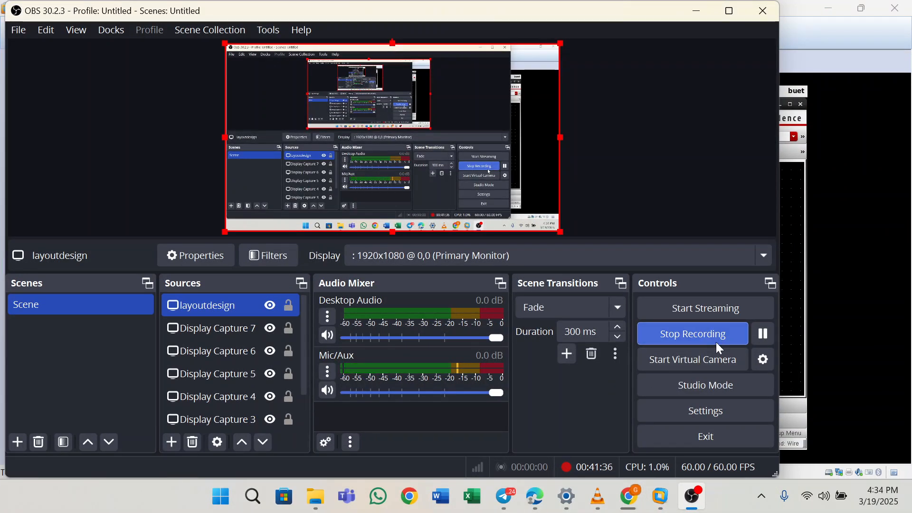